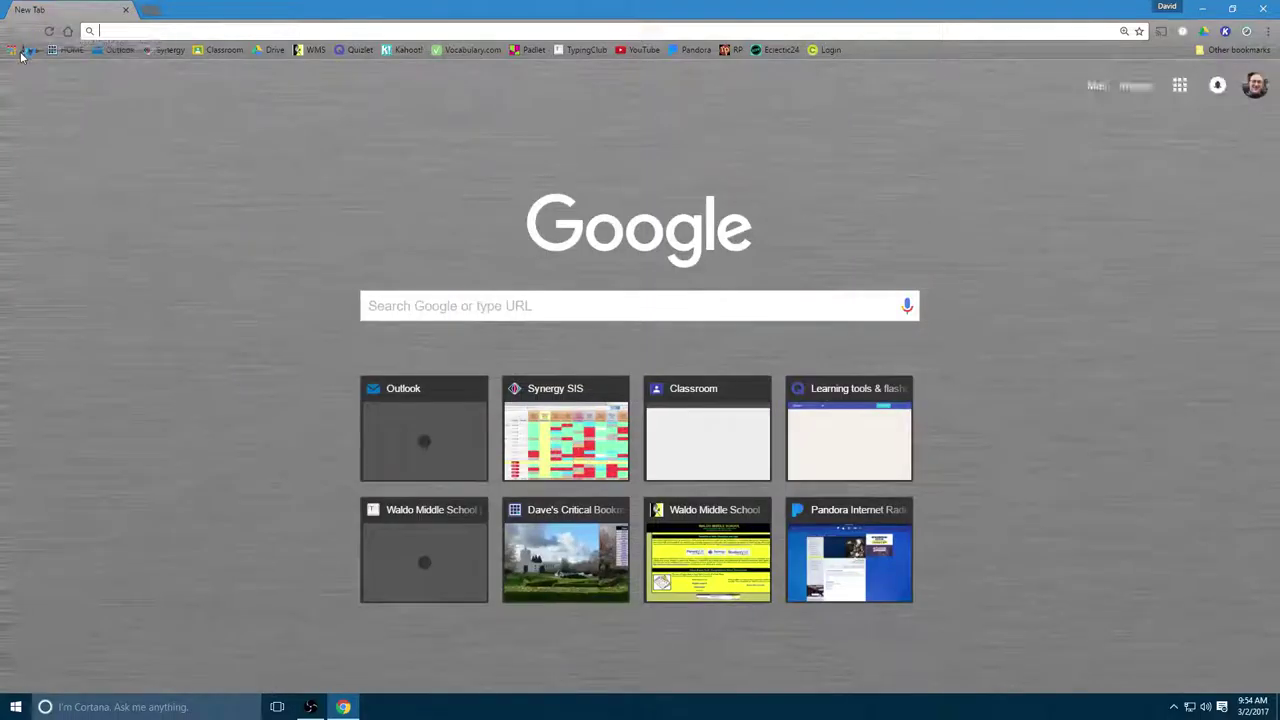
# - Open the Google Slides home page from the browser's apps and look through the recent presentations
pyautogui.click(20, 54)
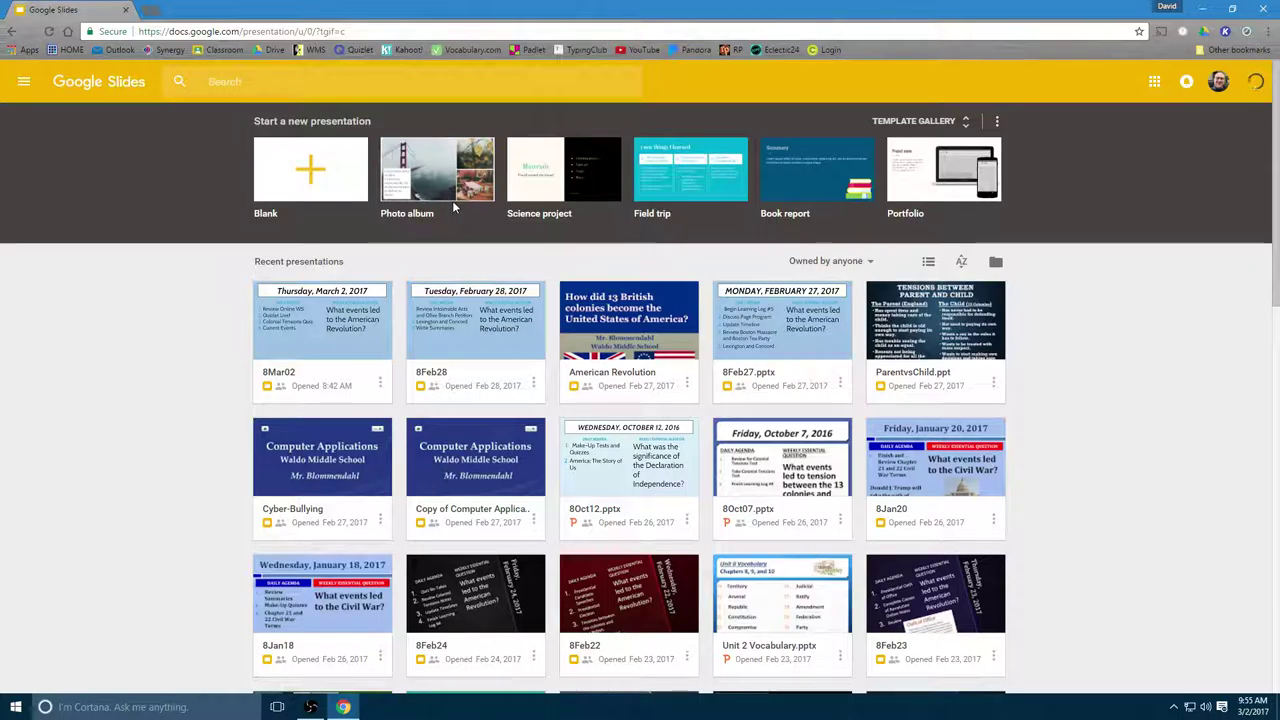
pyautogui.scroll(-5, 931, 451)
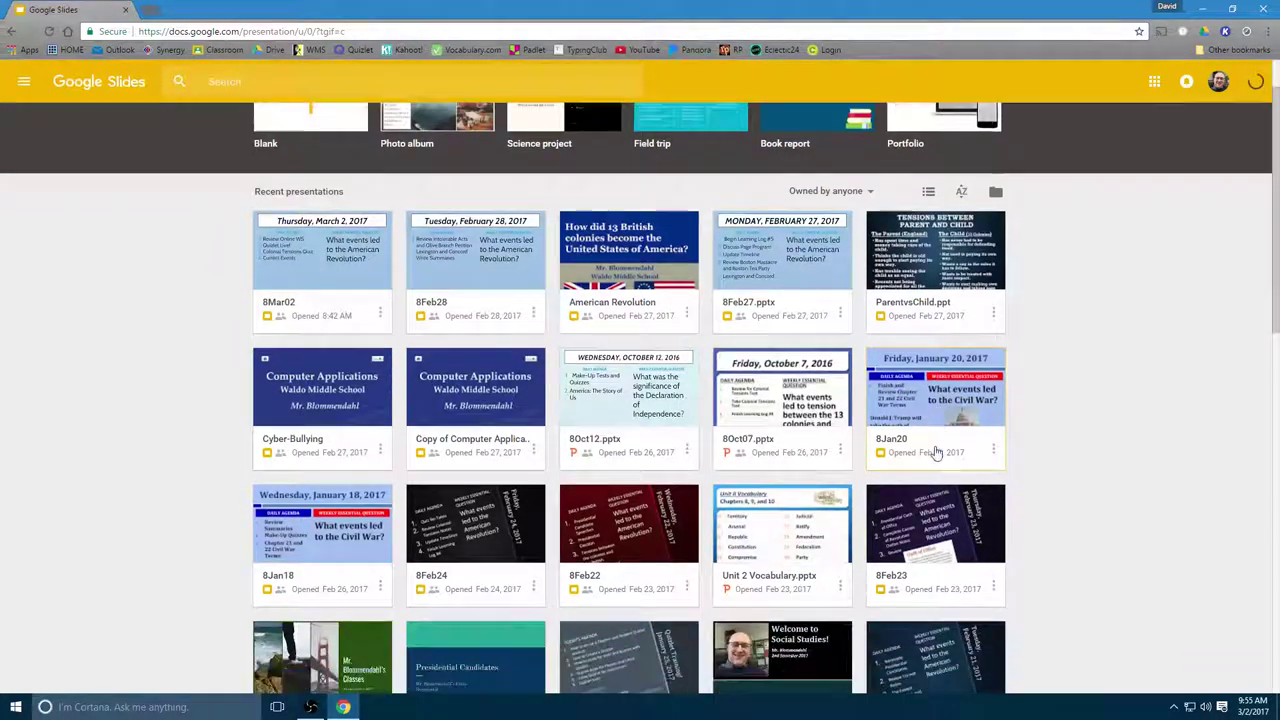
pyautogui.scroll(-5, 935, 452)
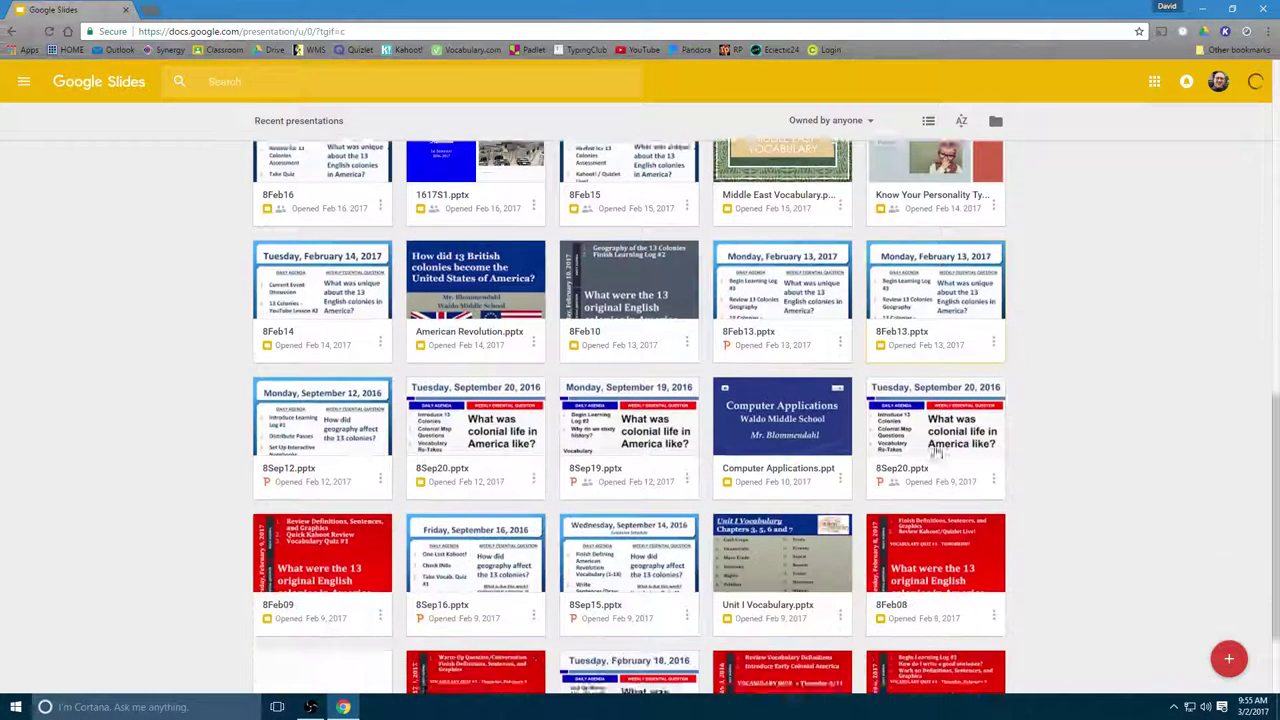
pyautogui.scroll(10, 935, 452)
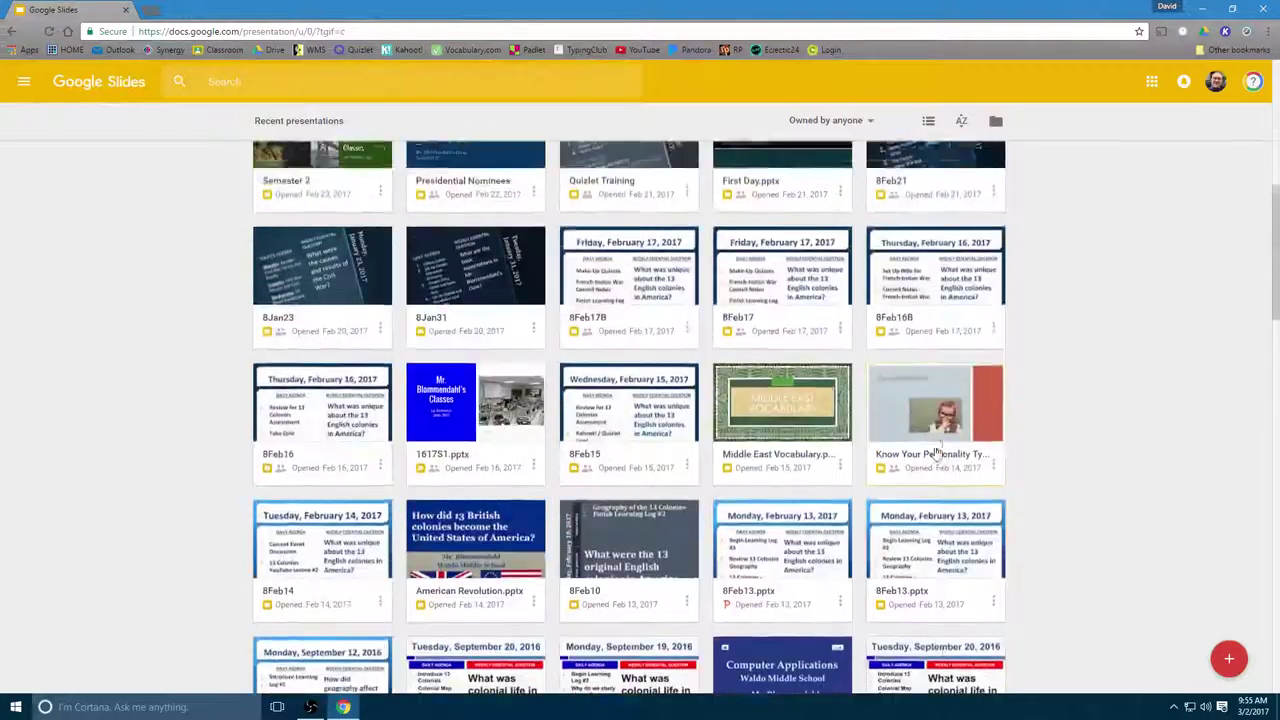
pyautogui.scroll(2, 935, 452)
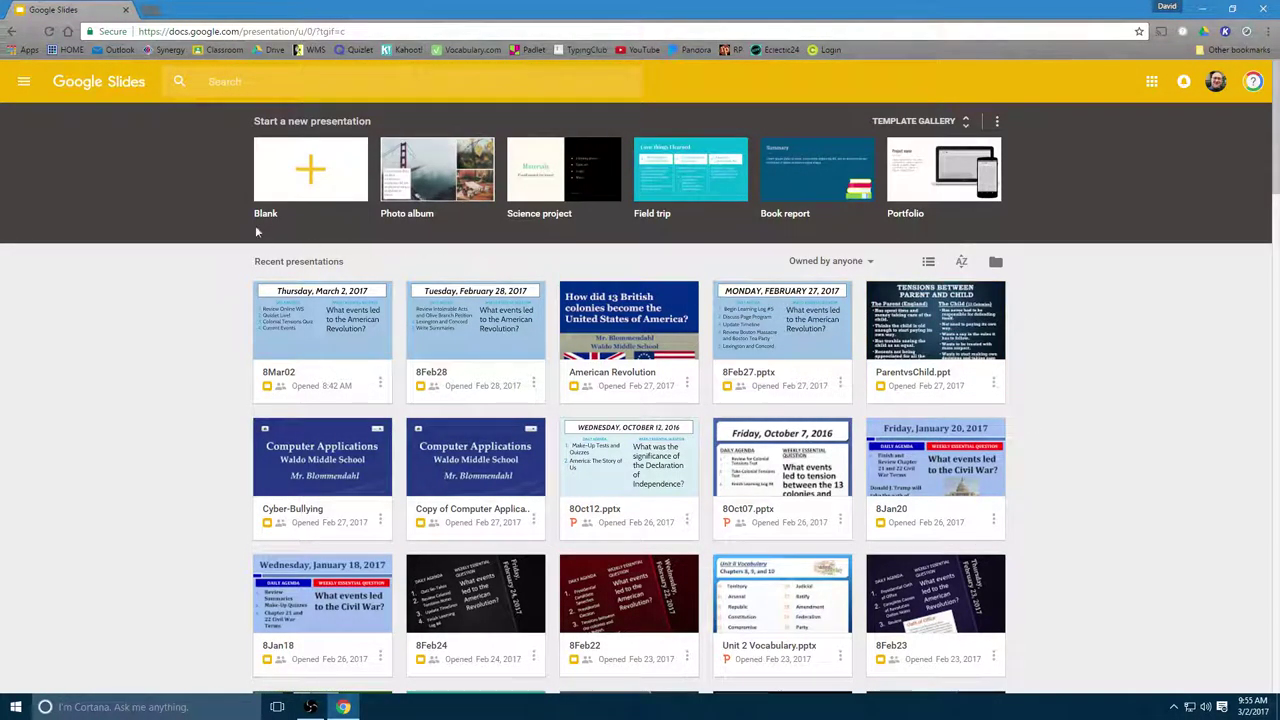
# - Browse the full template gallery and create a presentation from the Student certificate template in the Education group
pyautogui.click(966, 122)
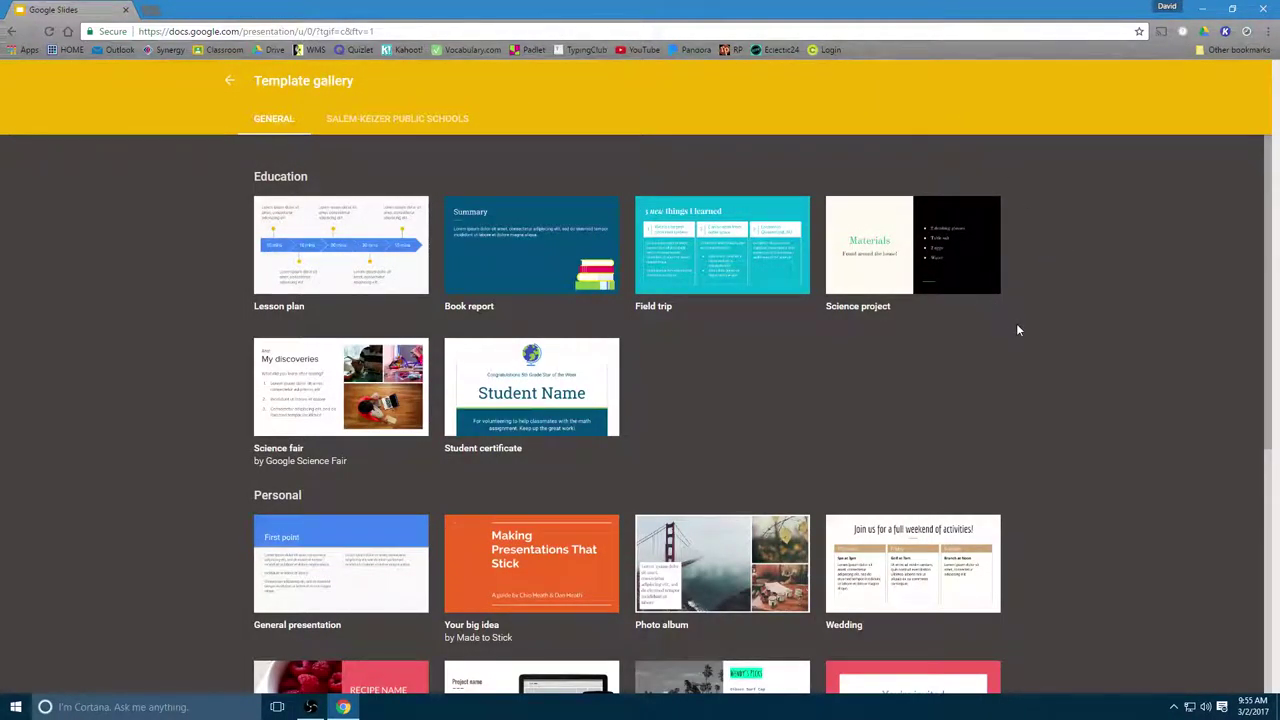
pyautogui.scroll(-3, 1016, 330)
pyautogui.scroll(-1, 1016, 330)
pyautogui.scroll(1, 1016, 330)
pyautogui.scroll(2, 1018, 330)
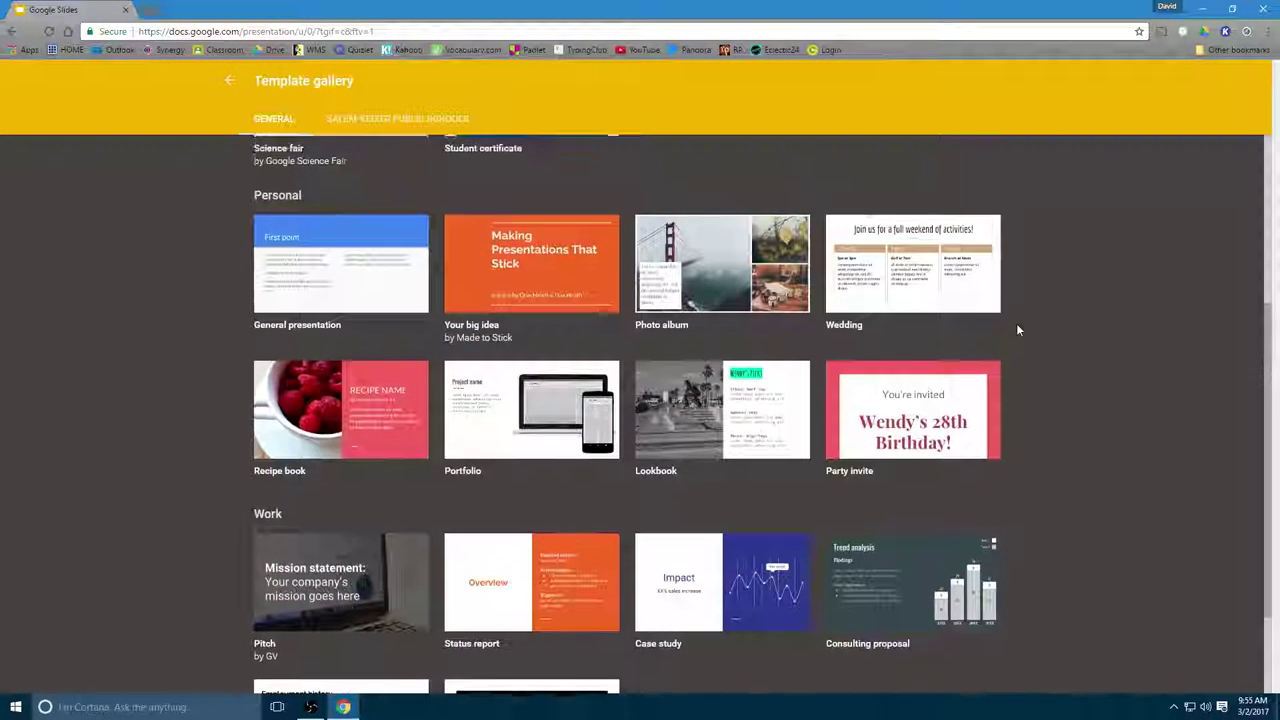
pyautogui.scroll(1, 1018, 330)
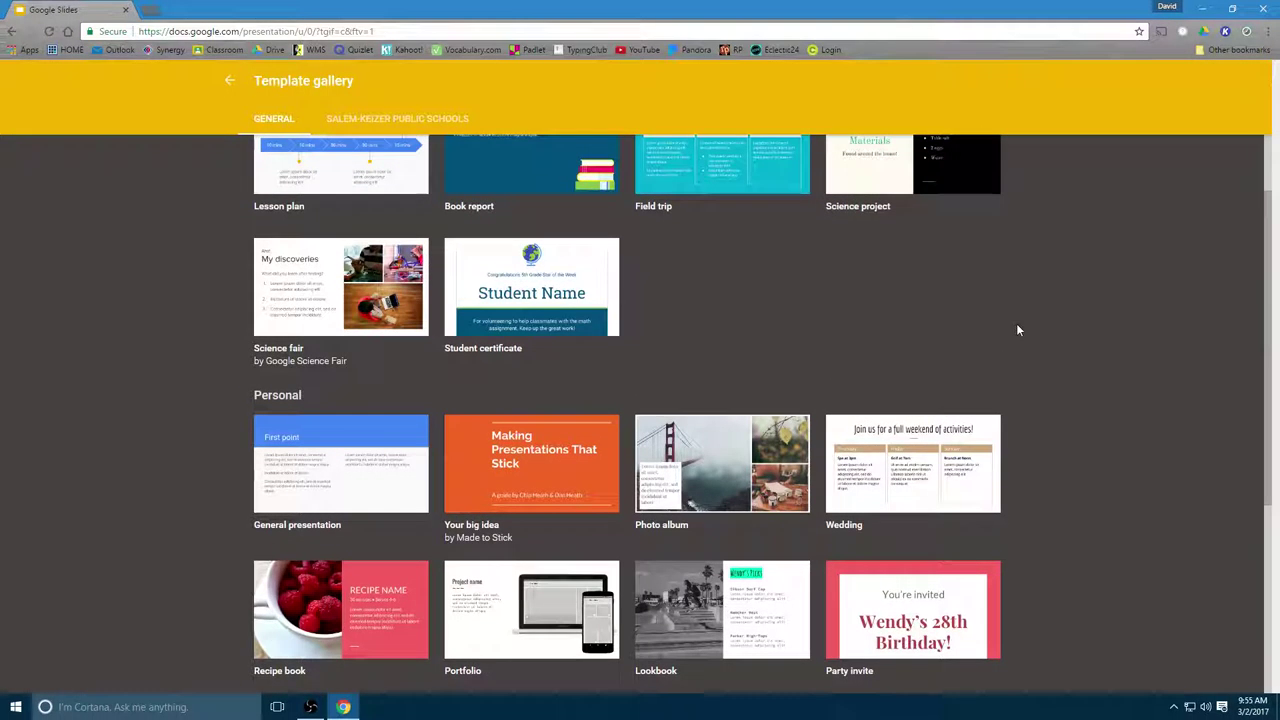
pyautogui.scroll(1, 1018, 330)
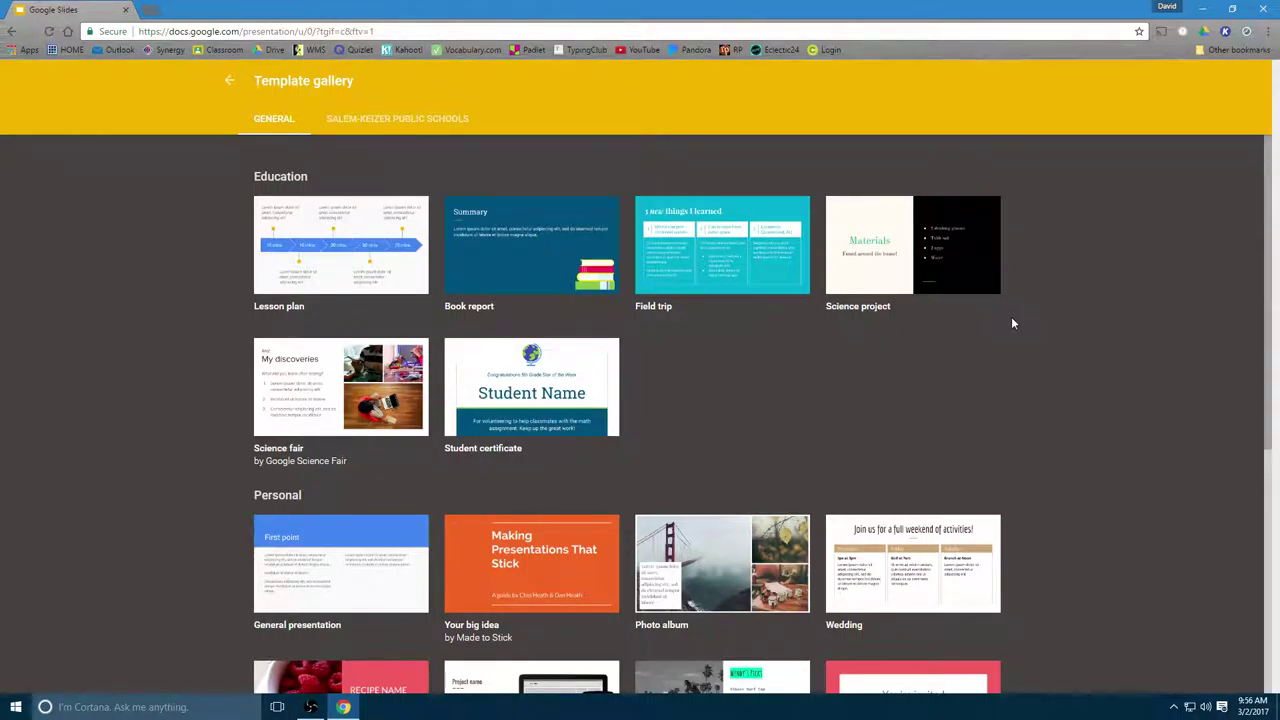
pyautogui.click(567, 397)
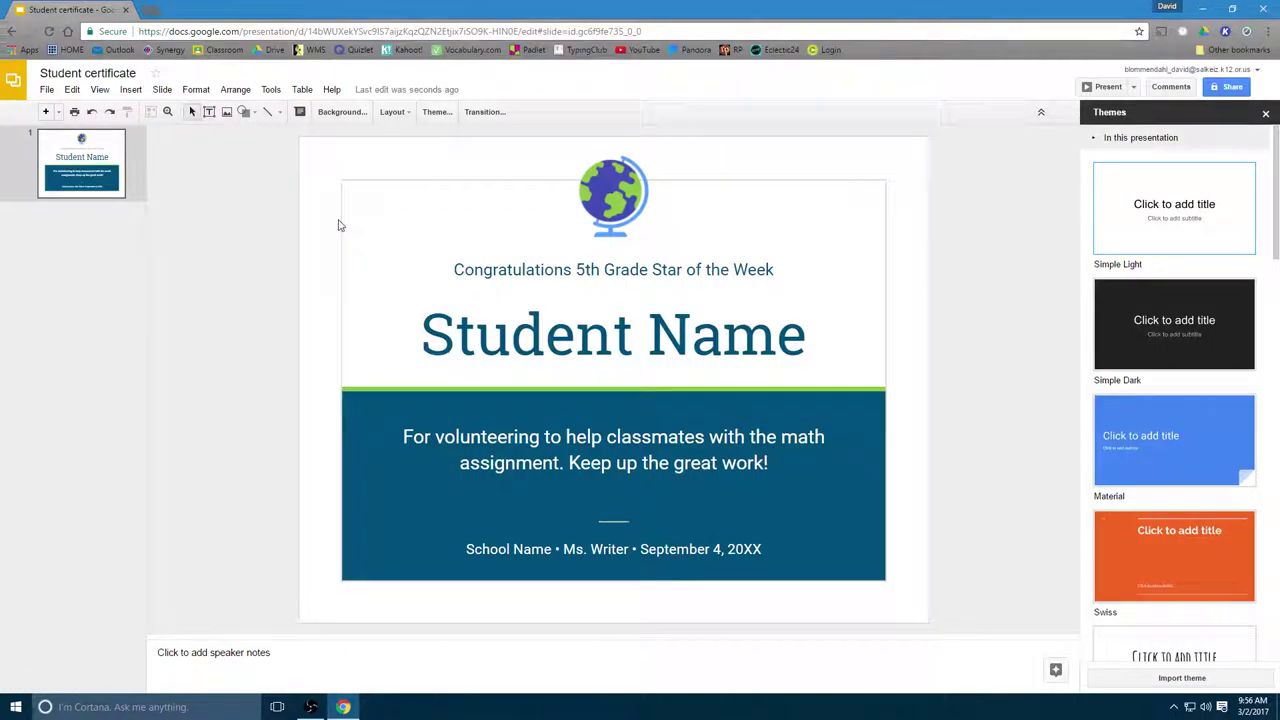
pyautogui.click(400, 115)
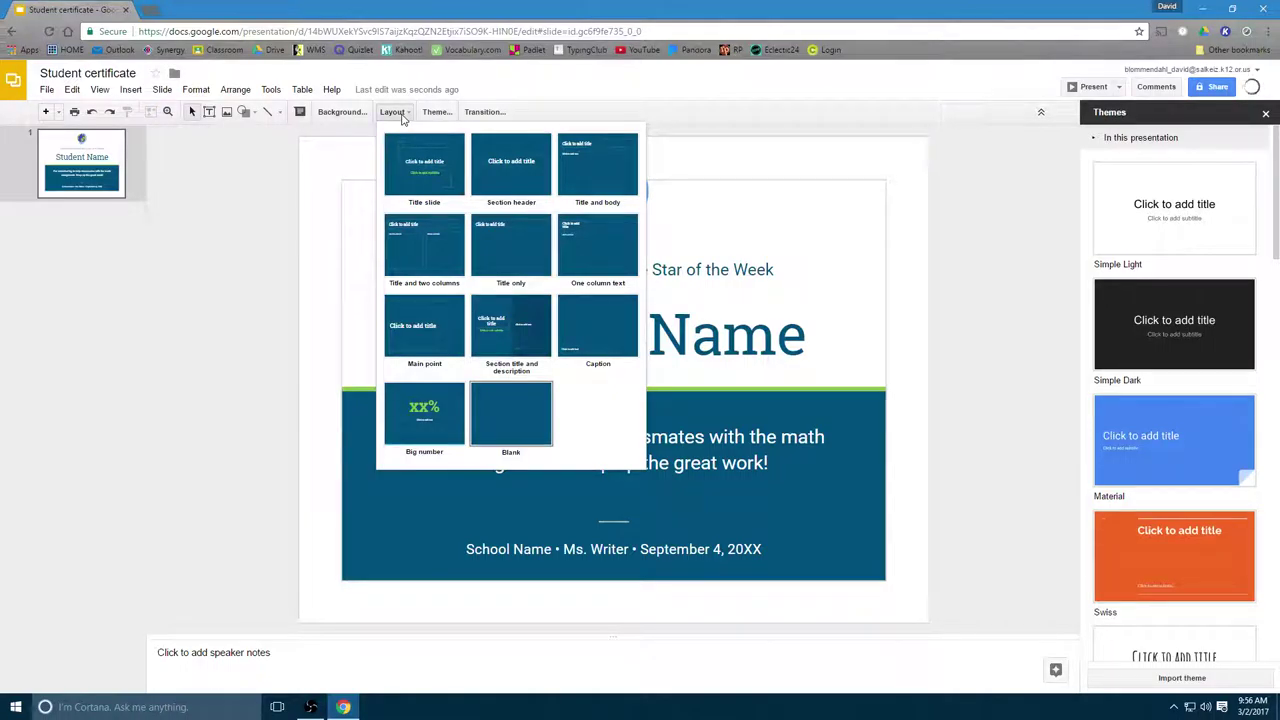
pyautogui.click(403, 118)
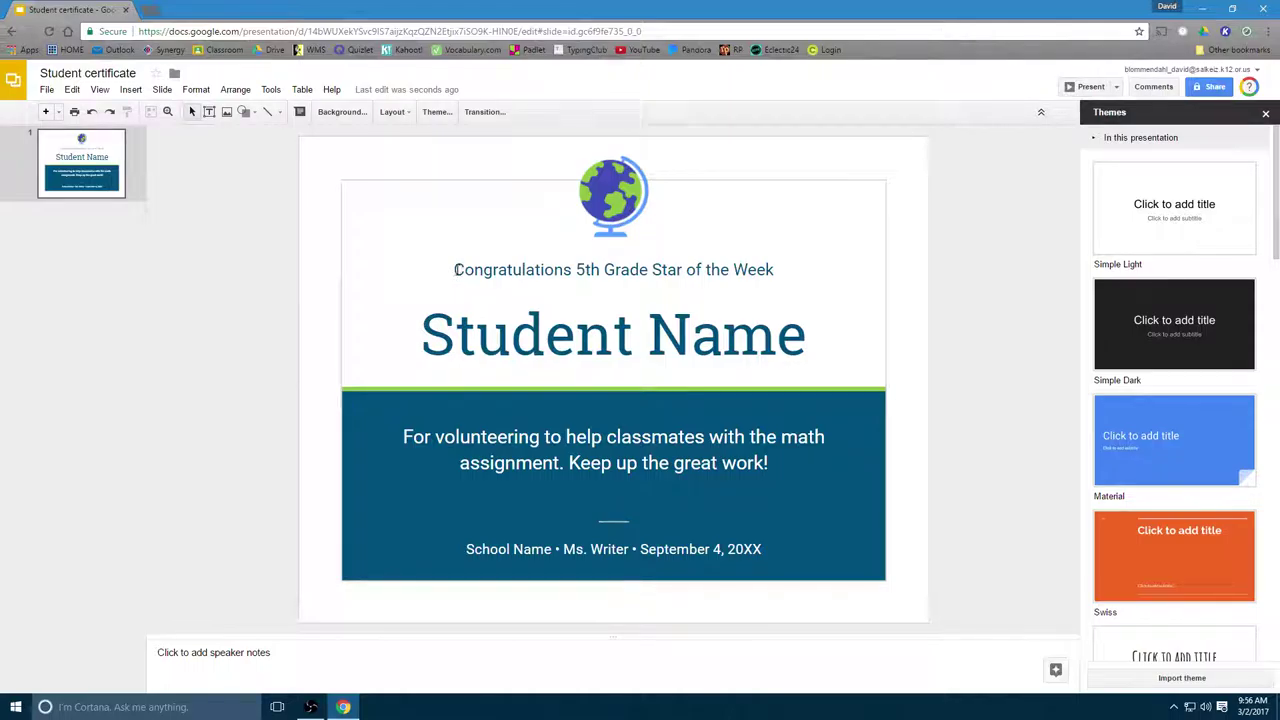
# - Replace the congratulations line above the student name with "Social Studies 8 / Computer Literacy"
pyautogui.moveTo(455, 270); pyautogui.dragTo(772, 273)
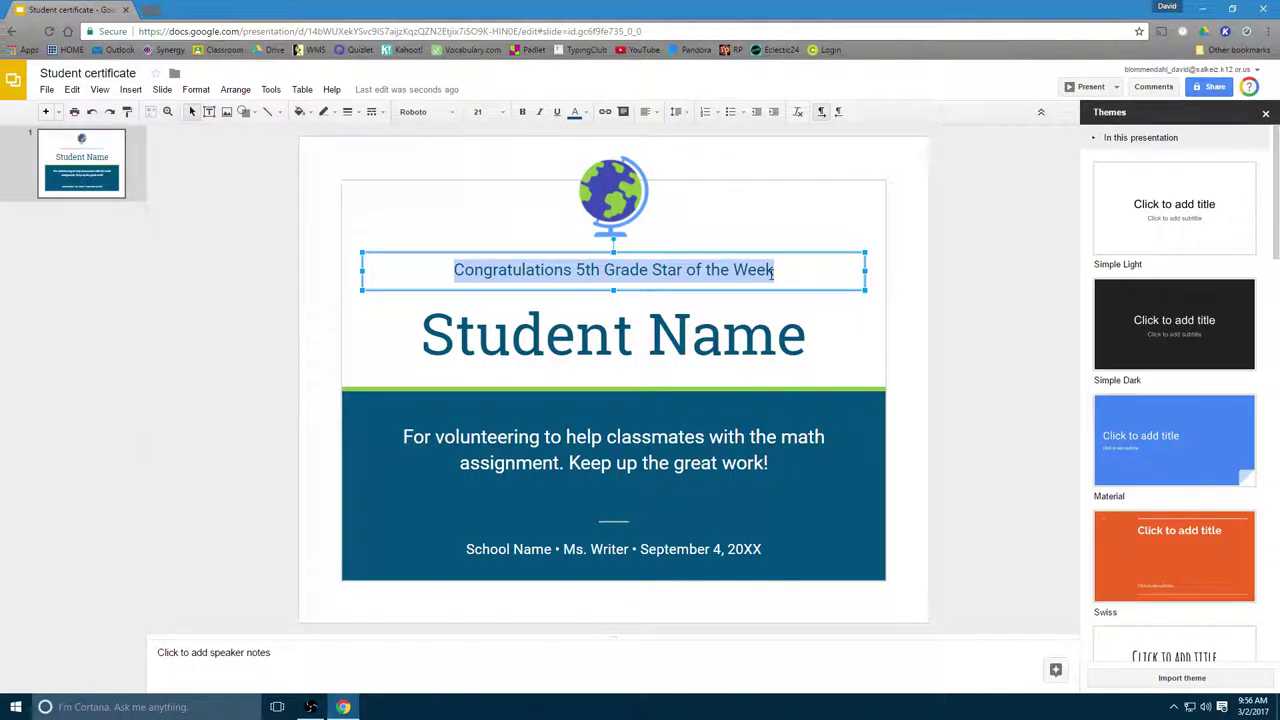
pyautogui.write('Social')
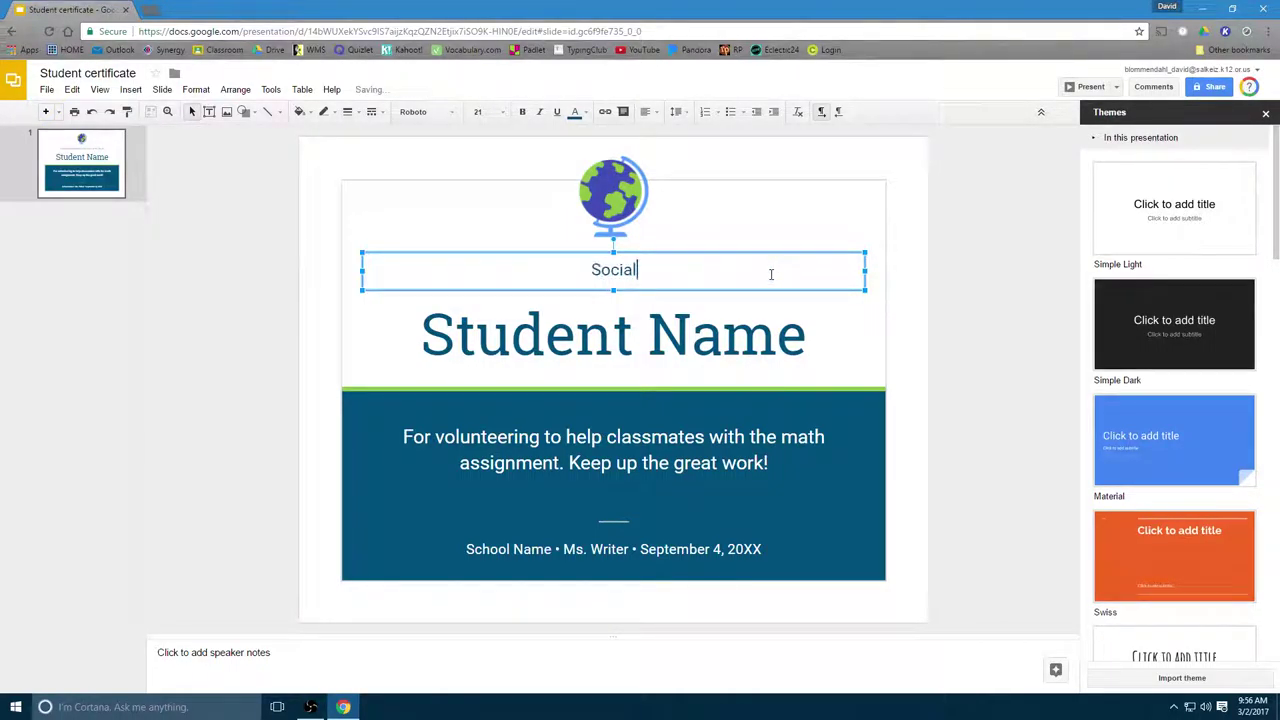
pyautogui.write(' Studies ')
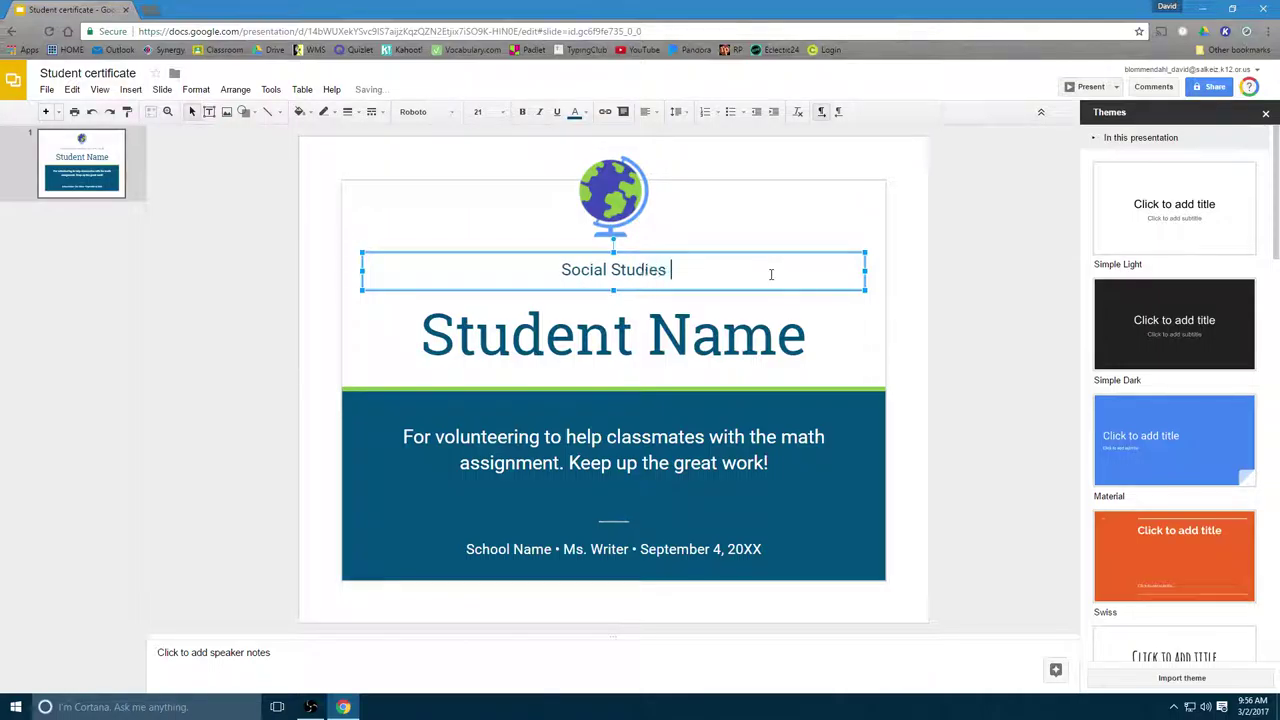
pyautogui.write('8 / Comput')
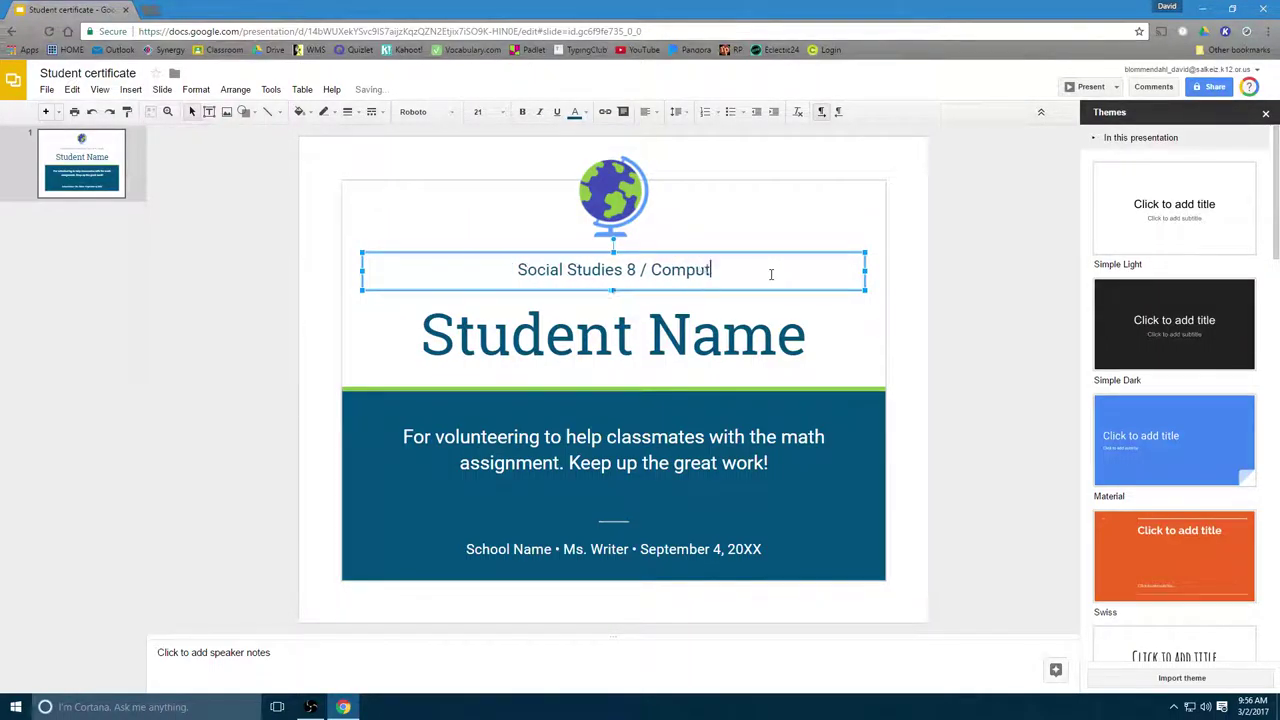
pyautogui.write('er Literacy')
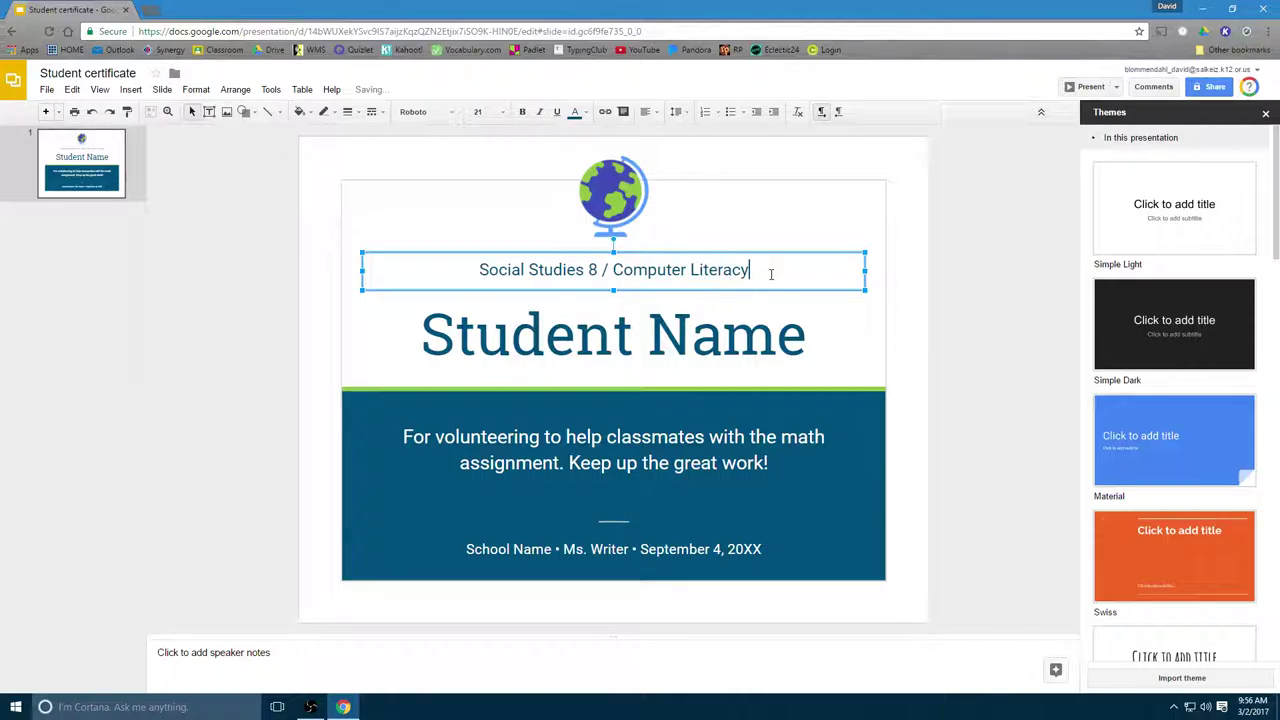
# - Replace the large "Student Name" placeholder with the teacher's title and surname
pyautogui.click(511, 335)
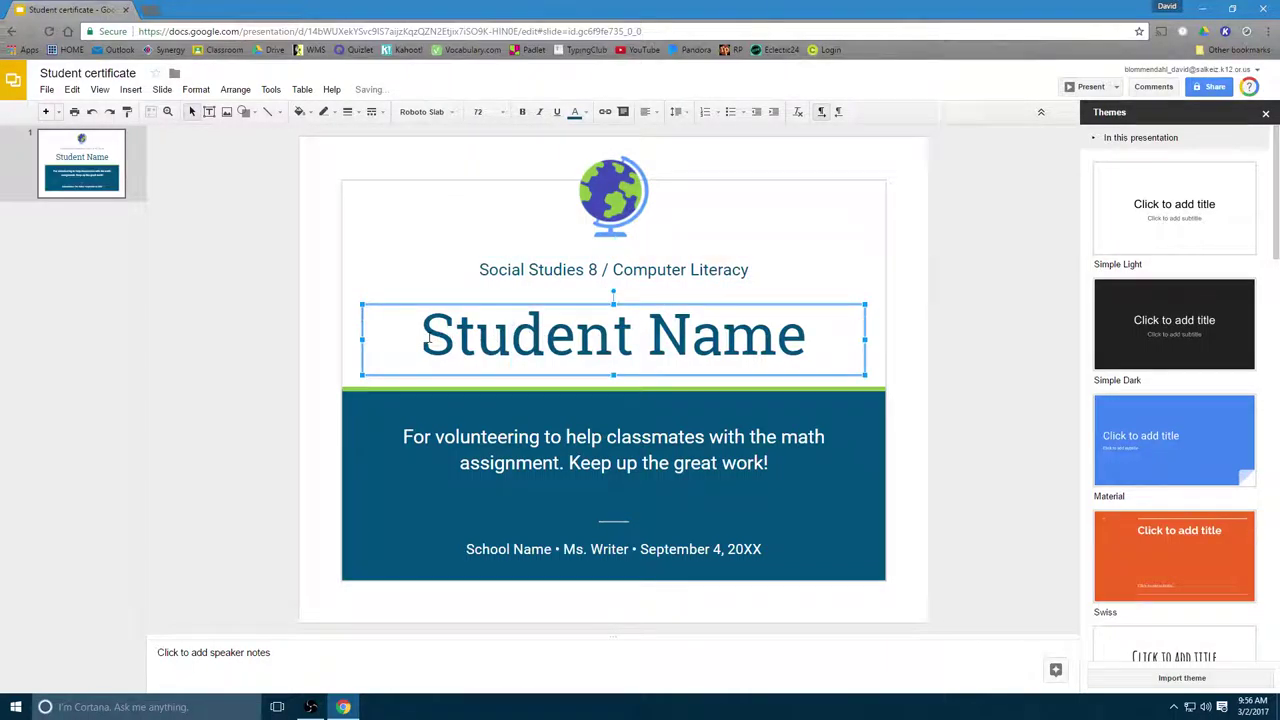
pyautogui.moveTo(424, 338); pyautogui.dragTo(800, 342)
pyautogui.write('Mr.')
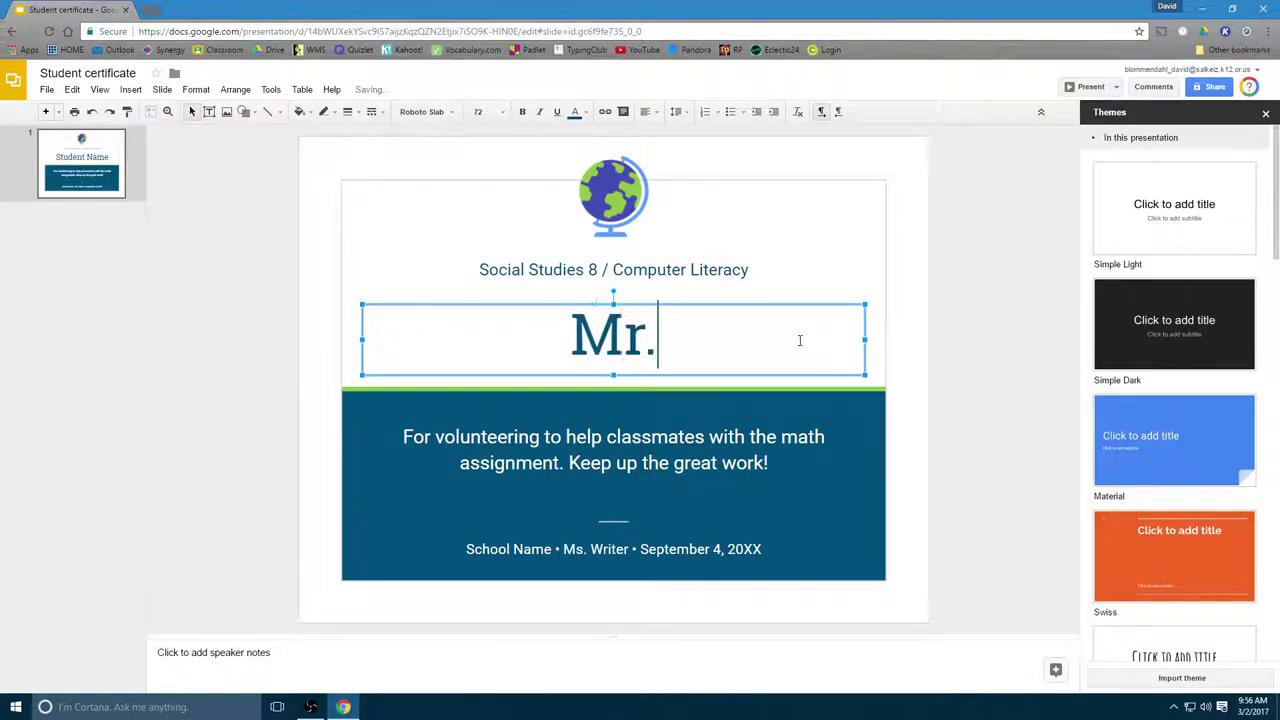
pyautogui.write(' Blommendahl')
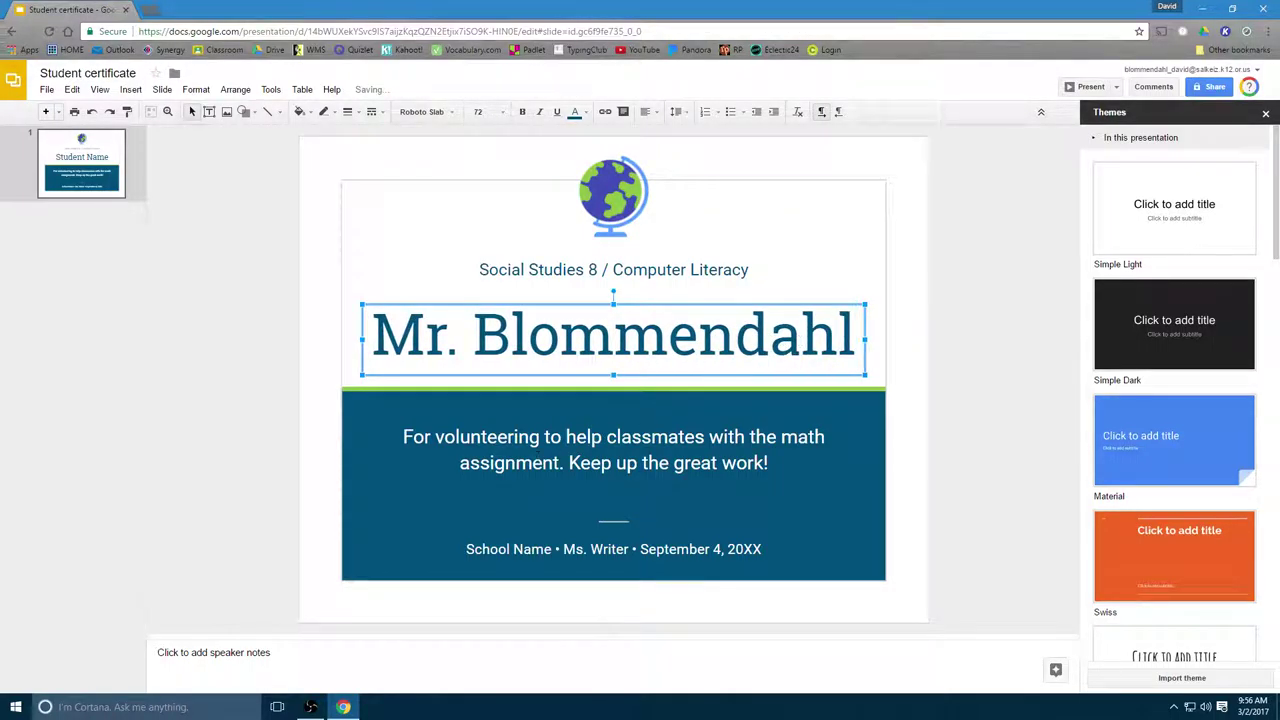
# - Left-align the message in the blue area and replace its text with "Welcome to my classroom at Waldo Middle School!"
pyautogui.click(404, 437)
pyautogui.moveTo(404, 437); pyautogui.dragTo(797, 474)
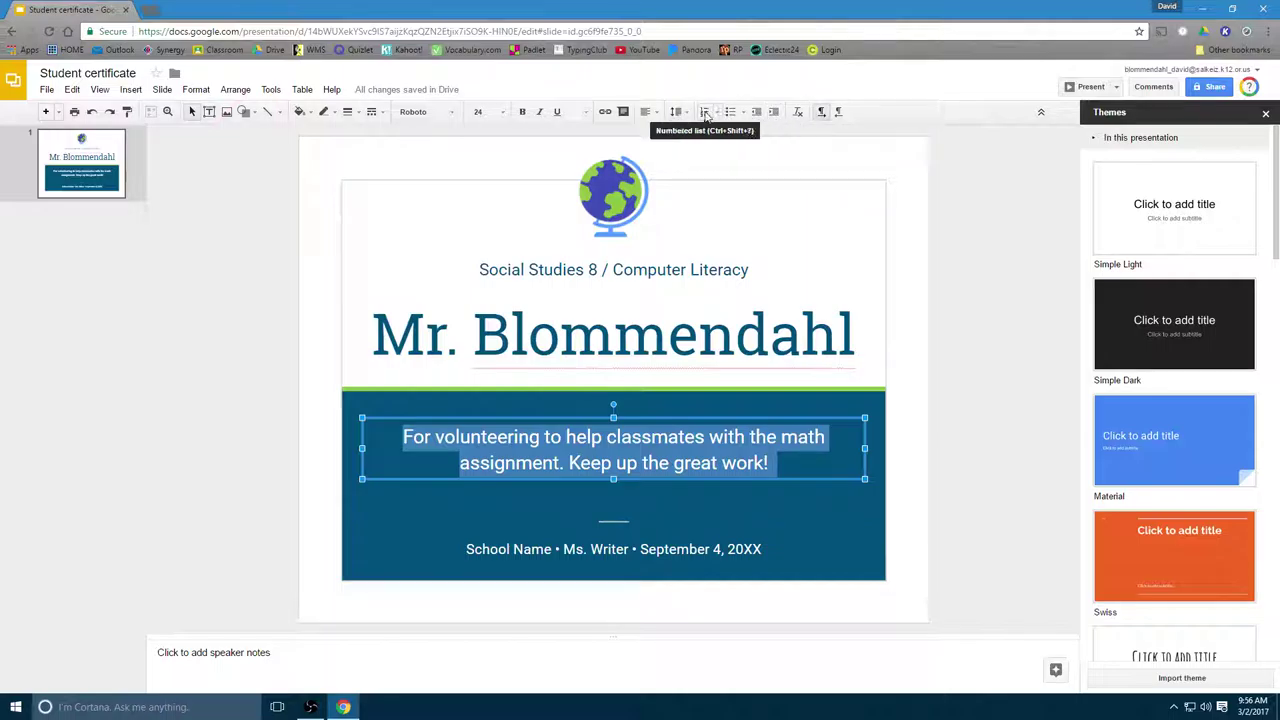
pyautogui.click(656, 118)
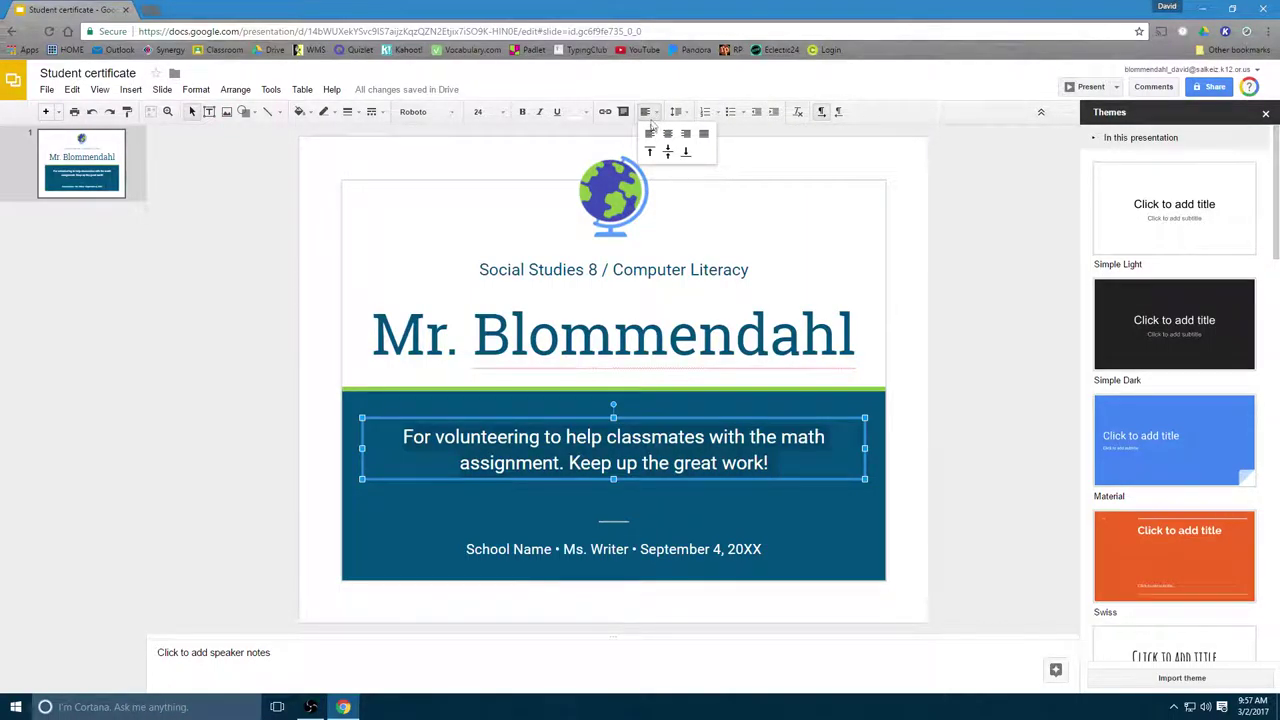
pyautogui.click(650, 134)
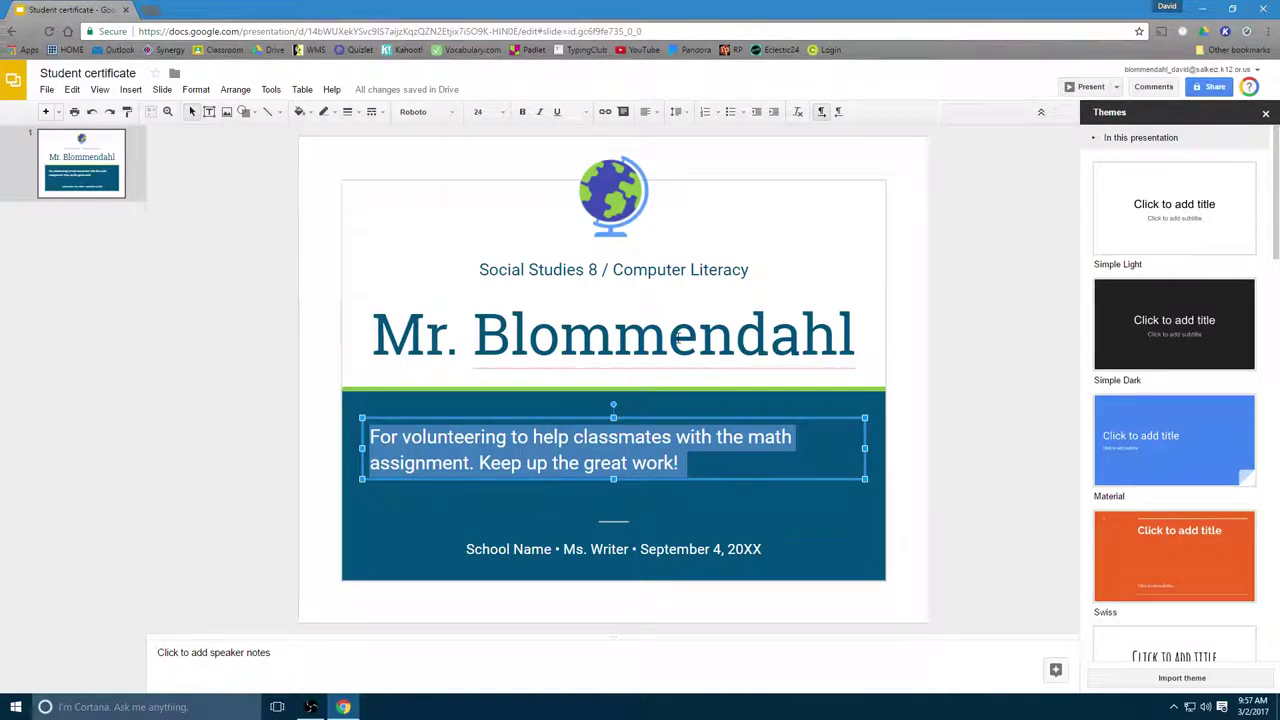
pyautogui.write('Welcome to my c')
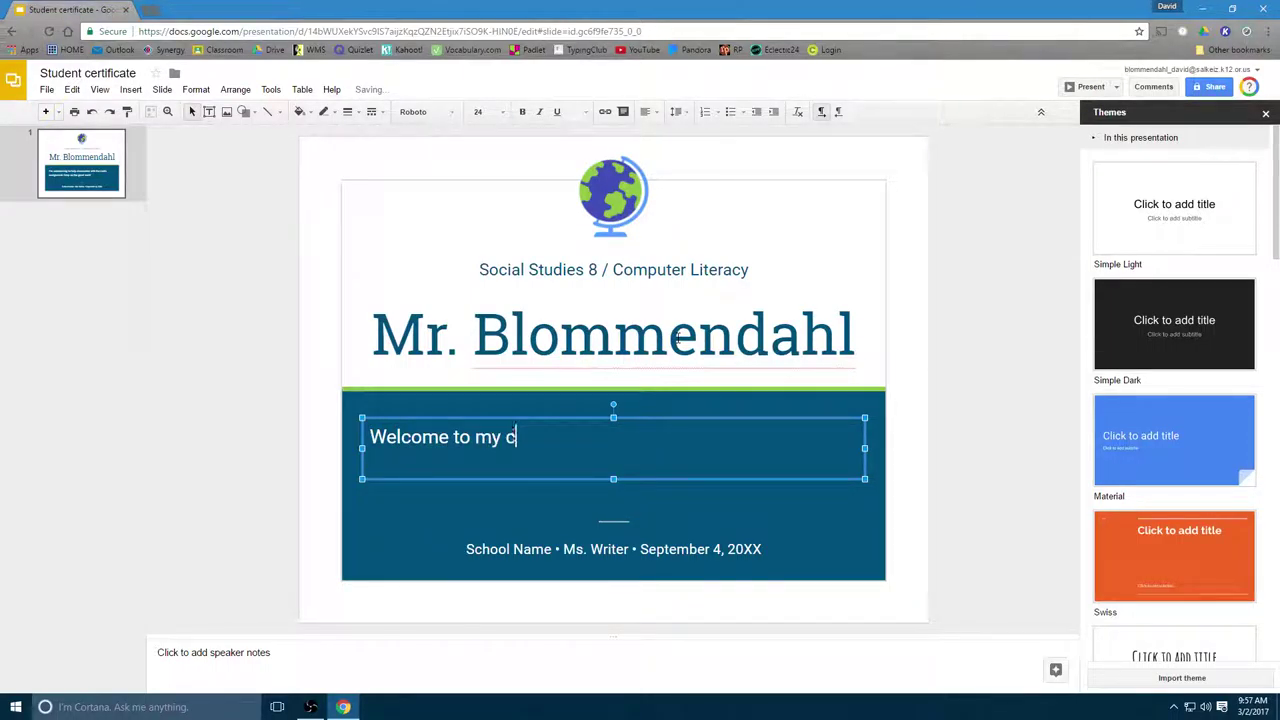
pyautogui.write('lassroom a')
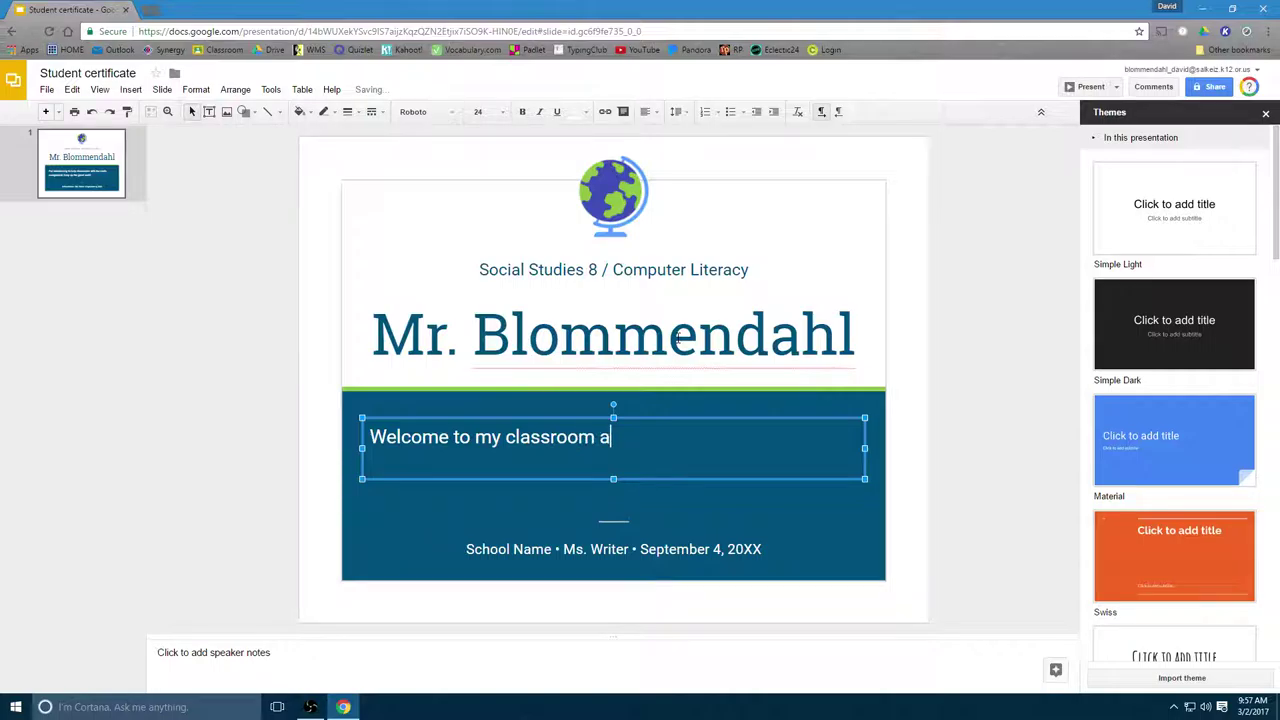
pyautogui.write('t Waldo Middle Sc')
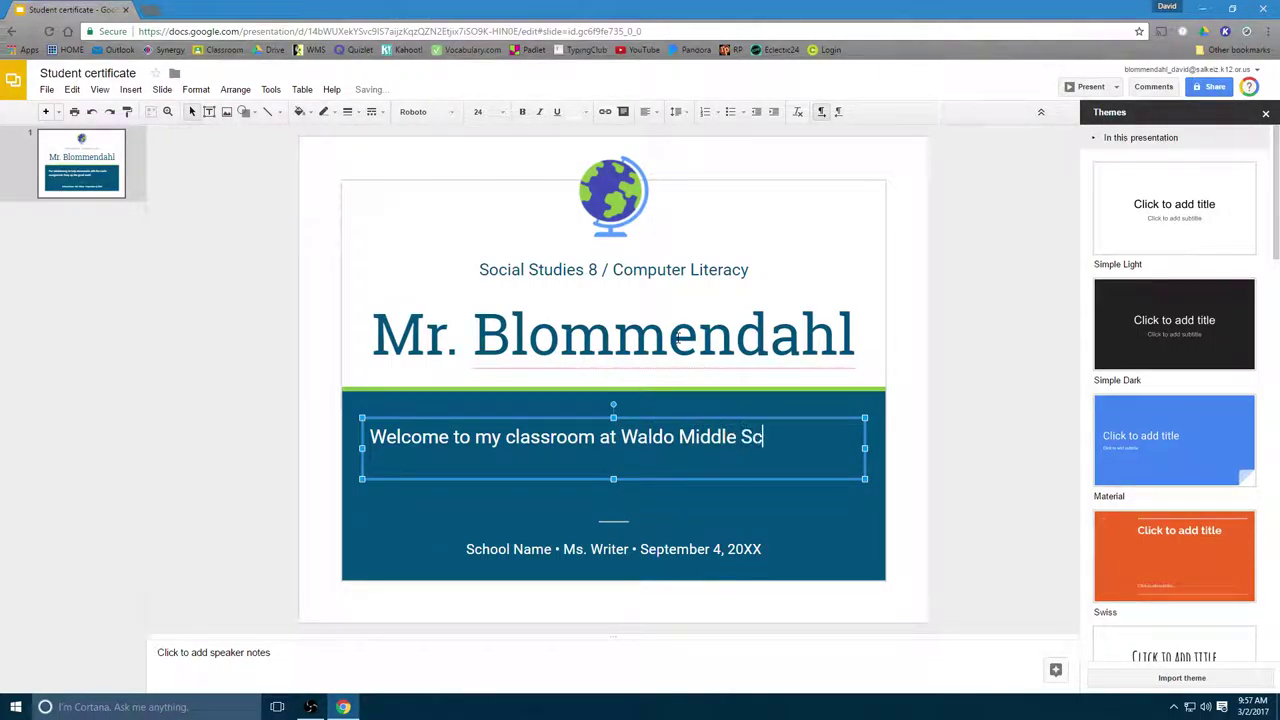
pyautogui.write('hool!')
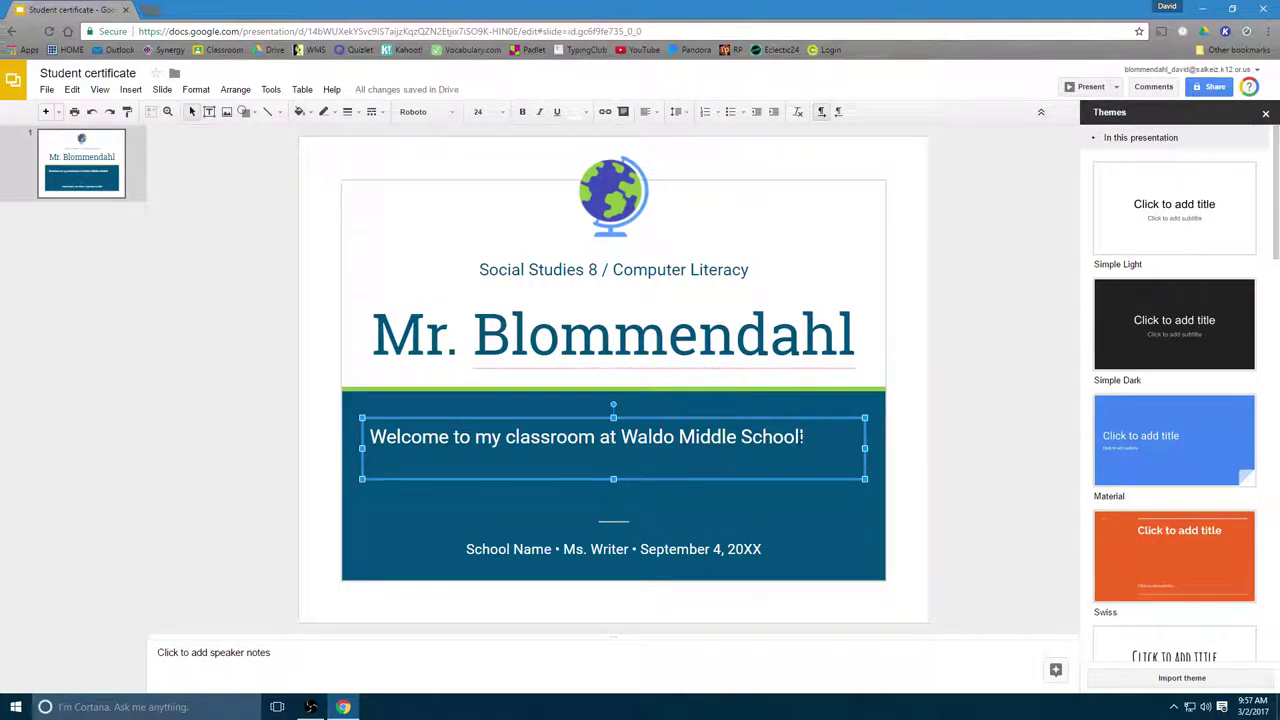
# - Center the welcome message horizontally and set its vertical alignment to middle within the text box
pyautogui.moveTo(807, 437); pyautogui.dragTo(365, 447)
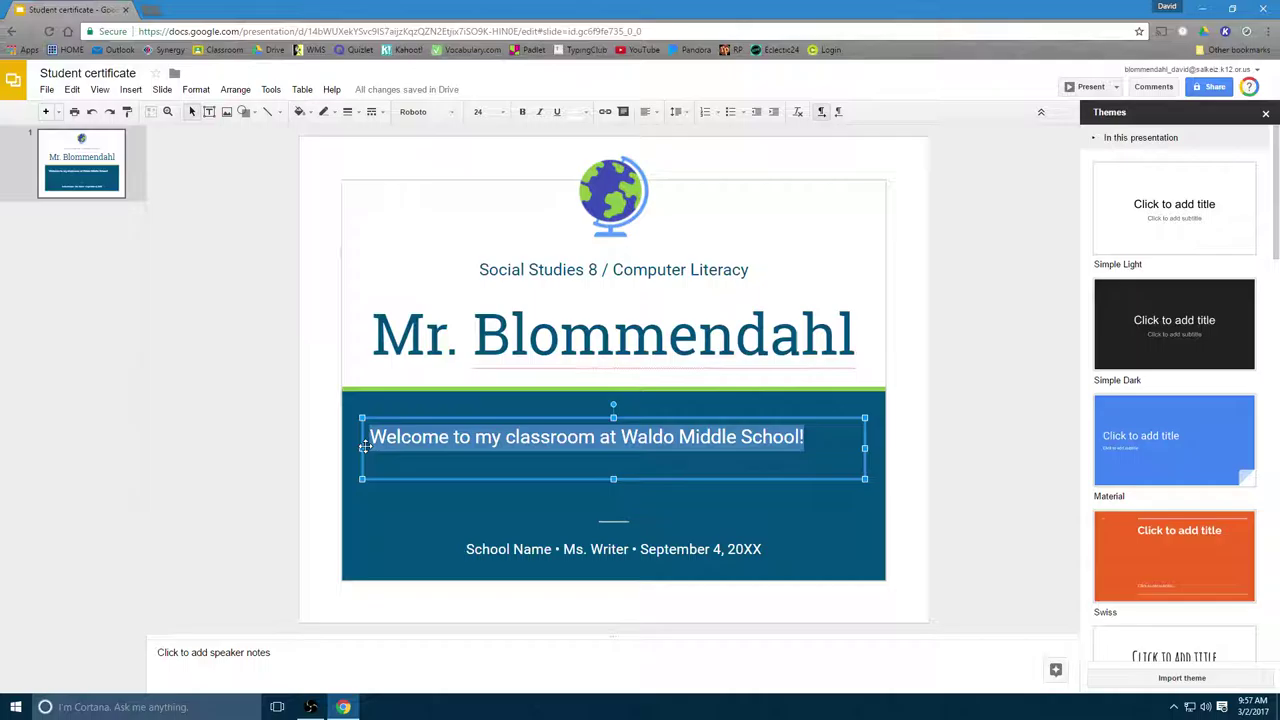
pyautogui.click(650, 112)
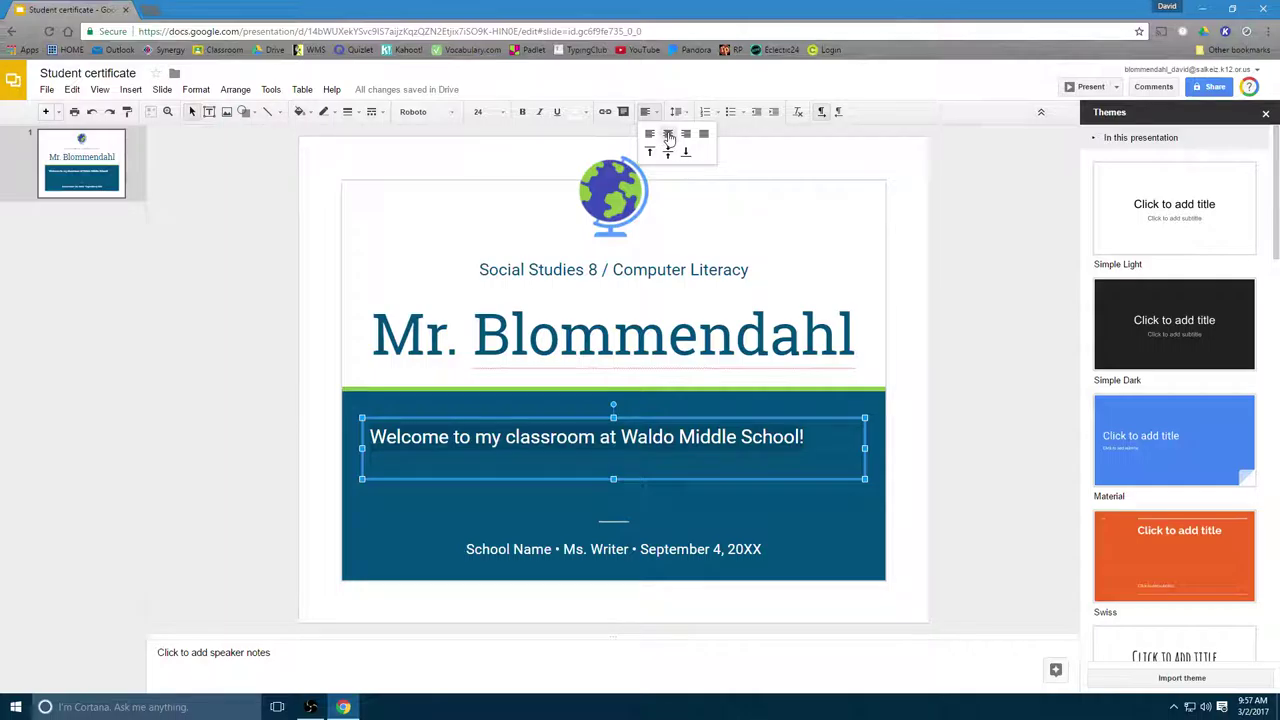
pyautogui.click(668, 135)
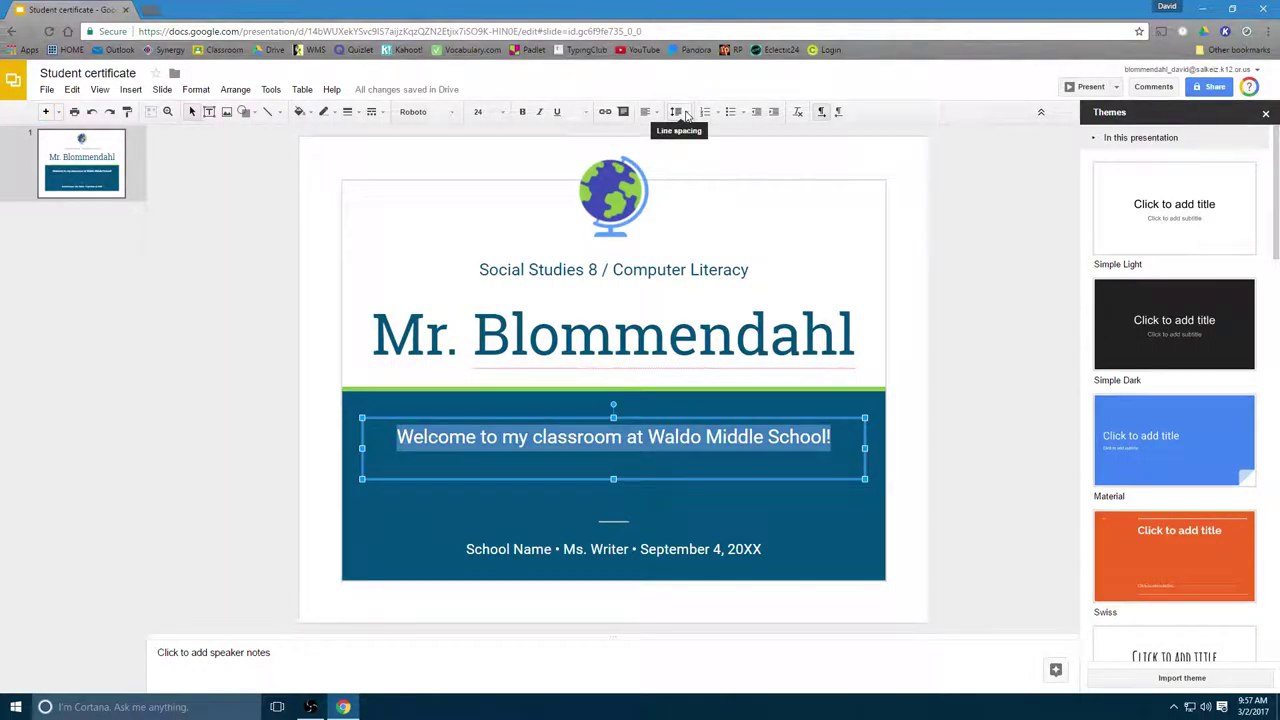
pyautogui.click(645, 111)
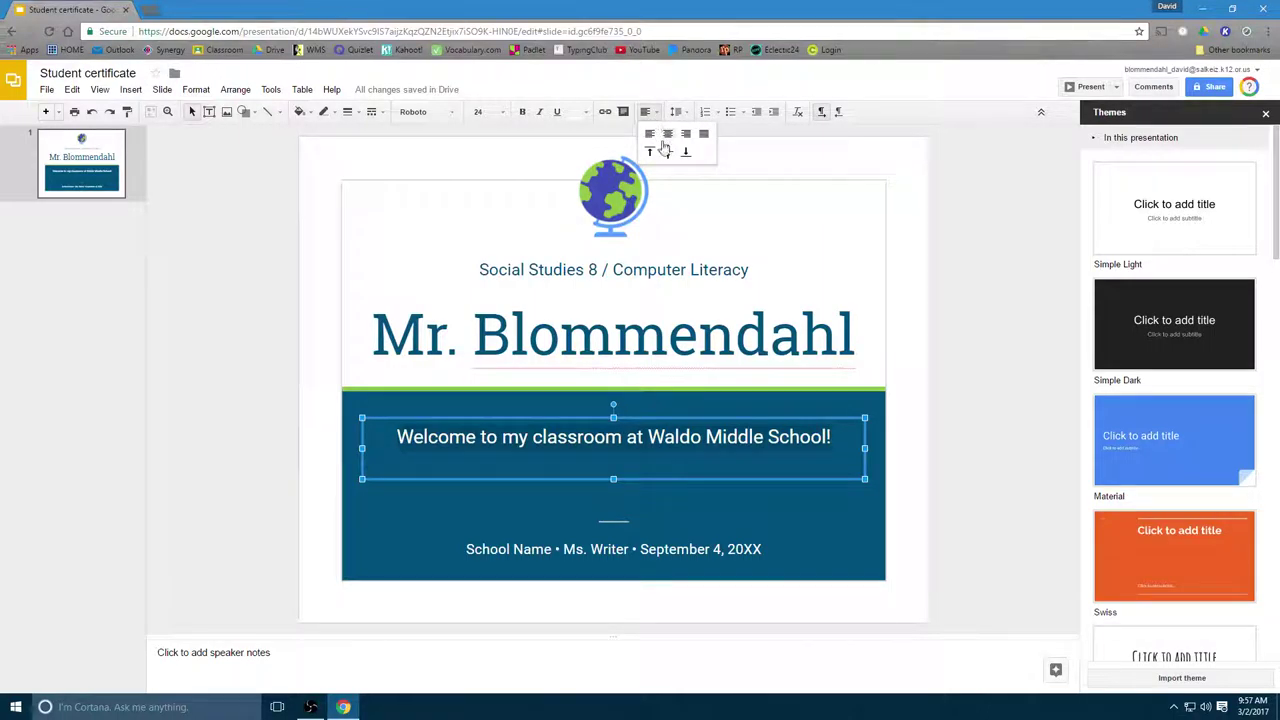
pyautogui.click(668, 151)
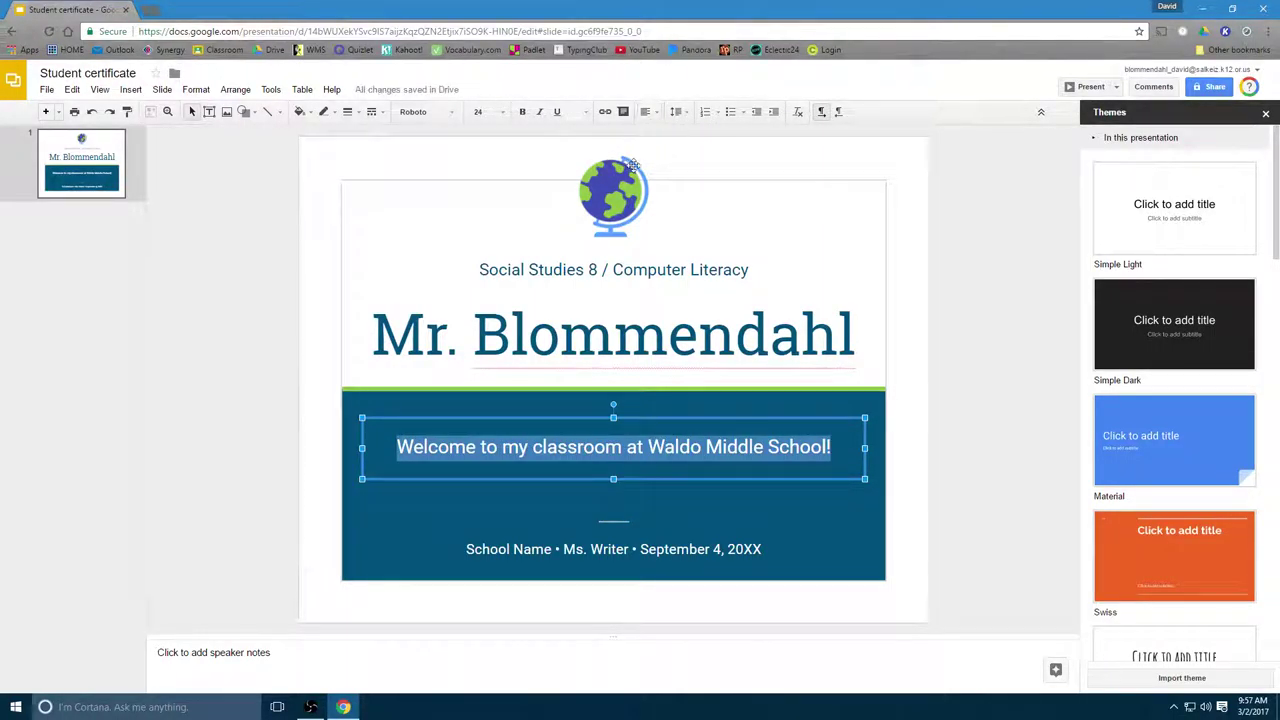
# - Try bottom alignment on the welcome message and return it to horizontal center and vertical middle
pyautogui.click(645, 111)
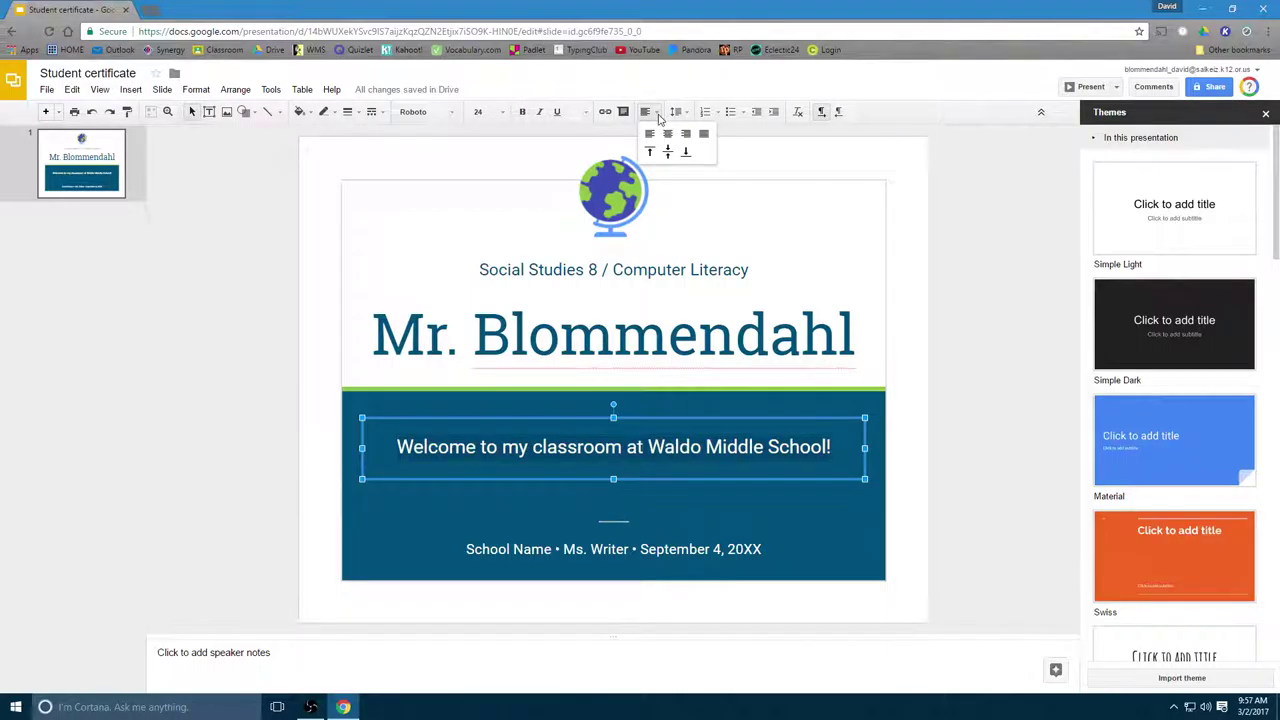
pyautogui.click(685, 152)
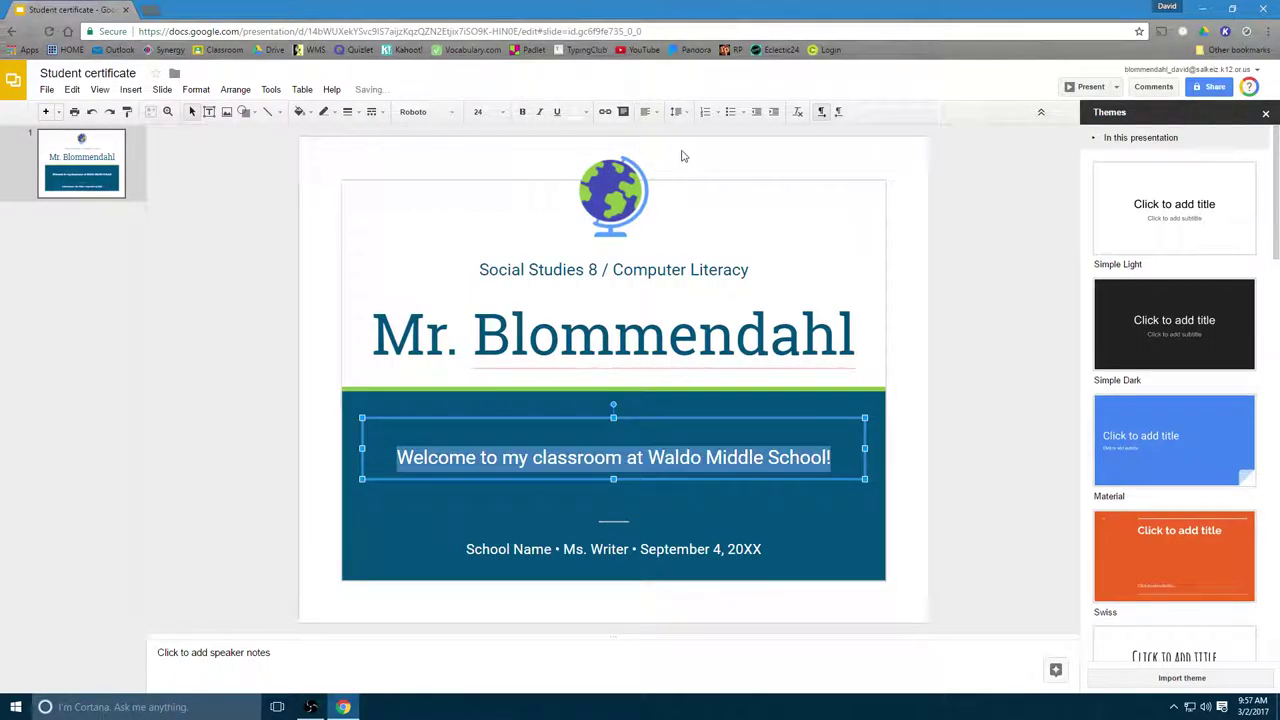
pyautogui.click(647, 111)
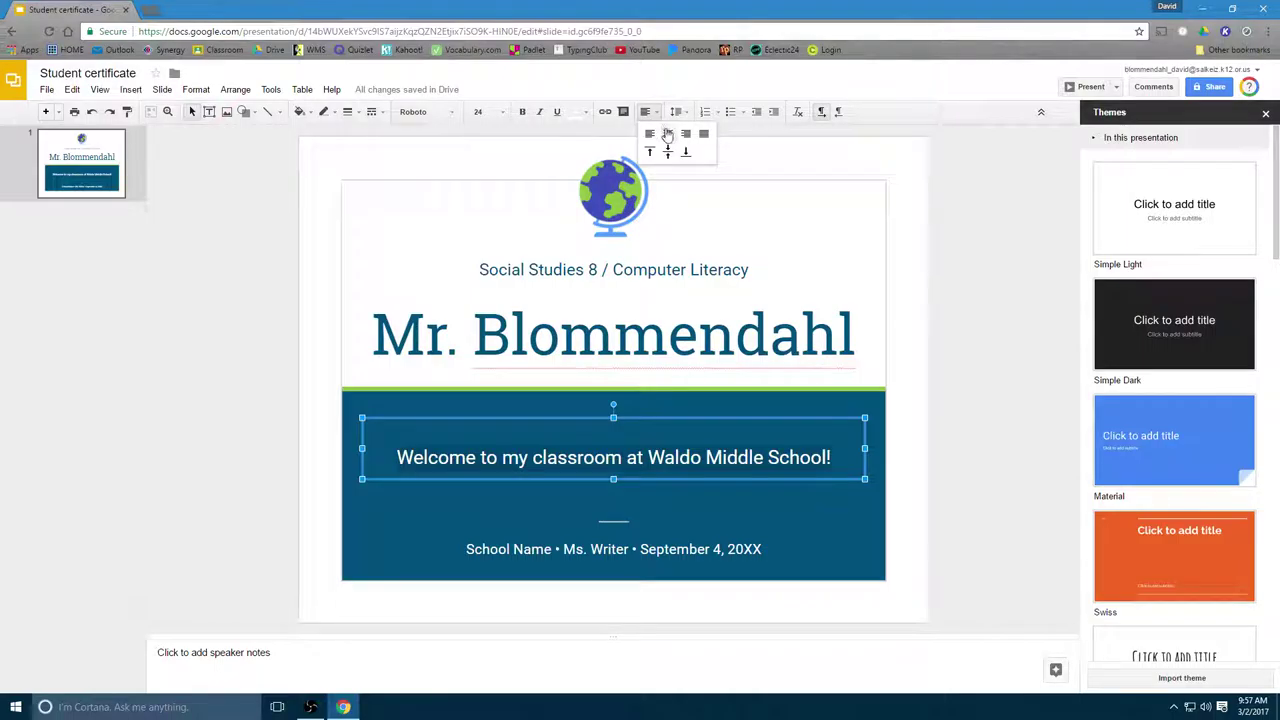
pyautogui.click(667, 134)
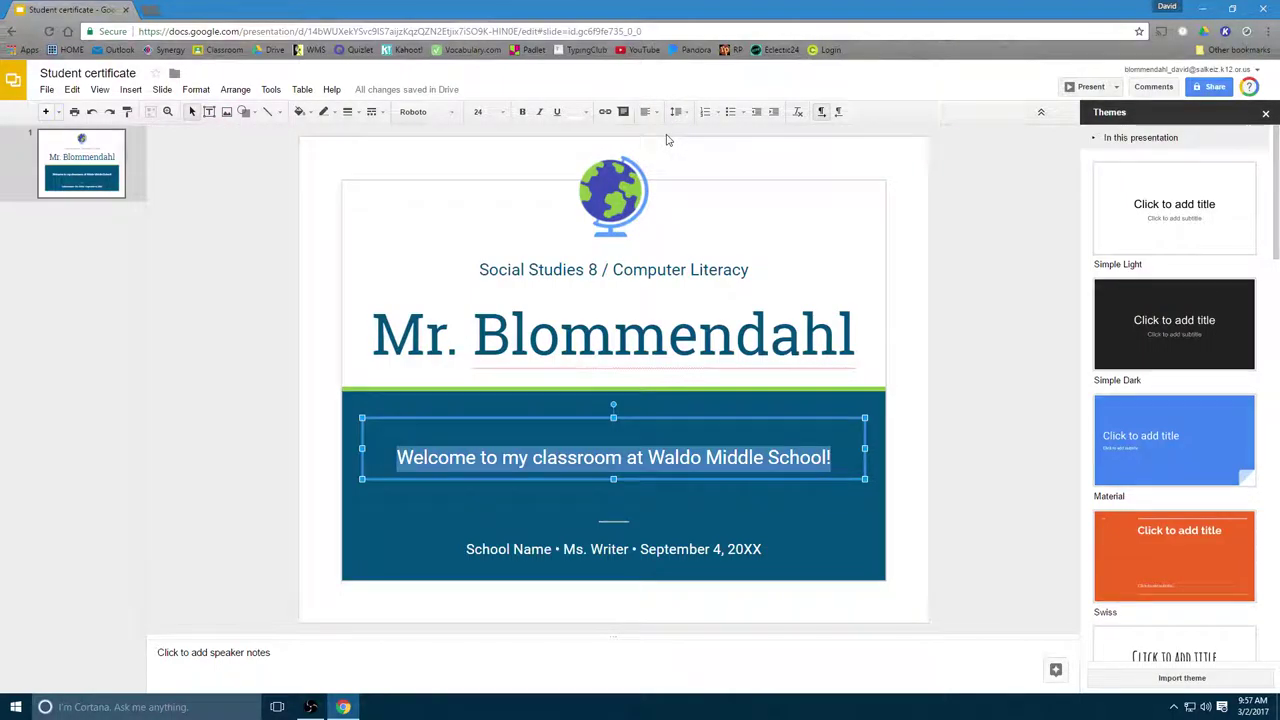
pyautogui.click(656, 111)
pyautogui.click(670, 153)
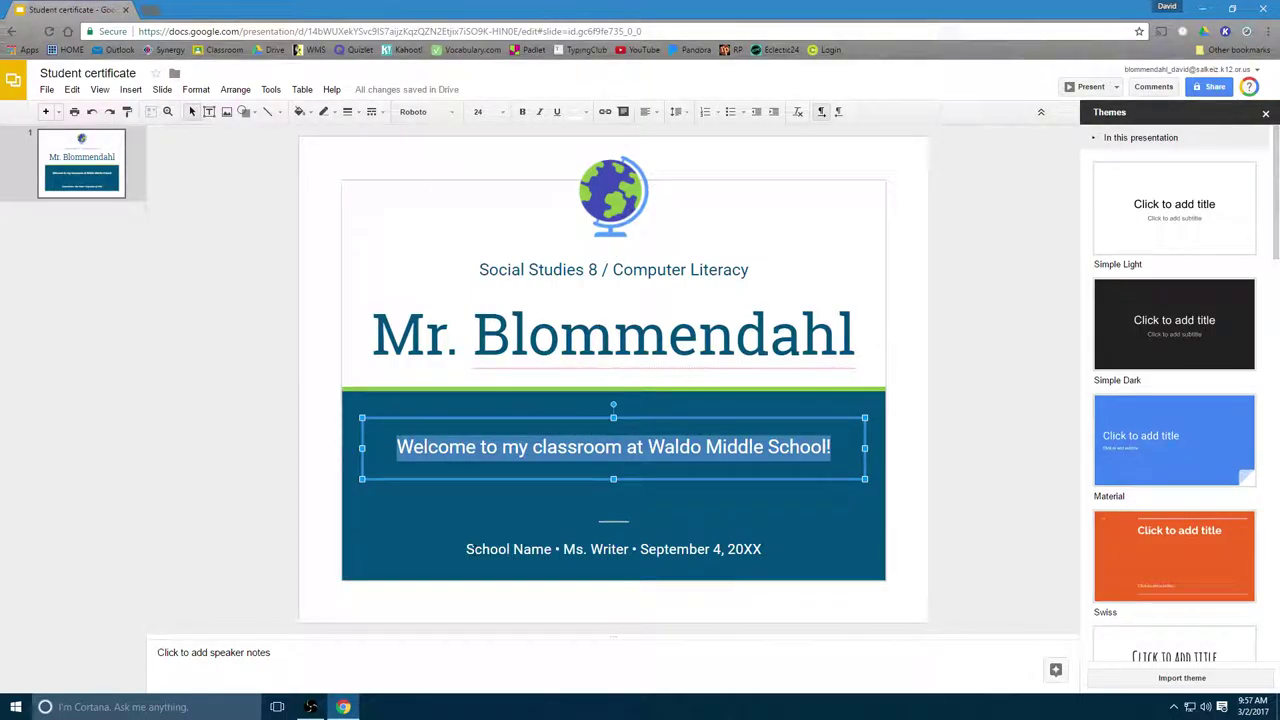
# - Replace the "School Name • Ms. Writer • September 4, 20XX" line at the slide's foot with the school's full postal address
pyautogui.click(466, 549)
pyautogui.moveTo(466, 549); pyautogui.dragTo(763, 541)
pyautogui.write('28')
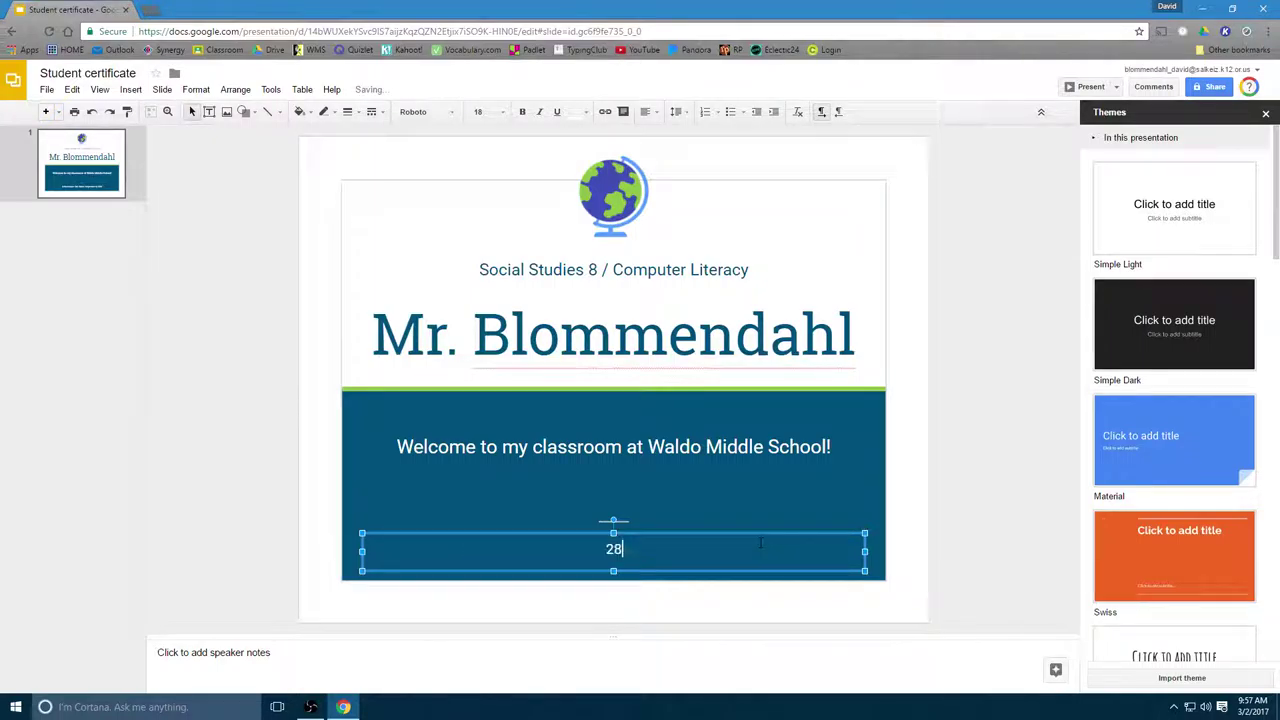
pyautogui.write('05 Lansing Avenue,')
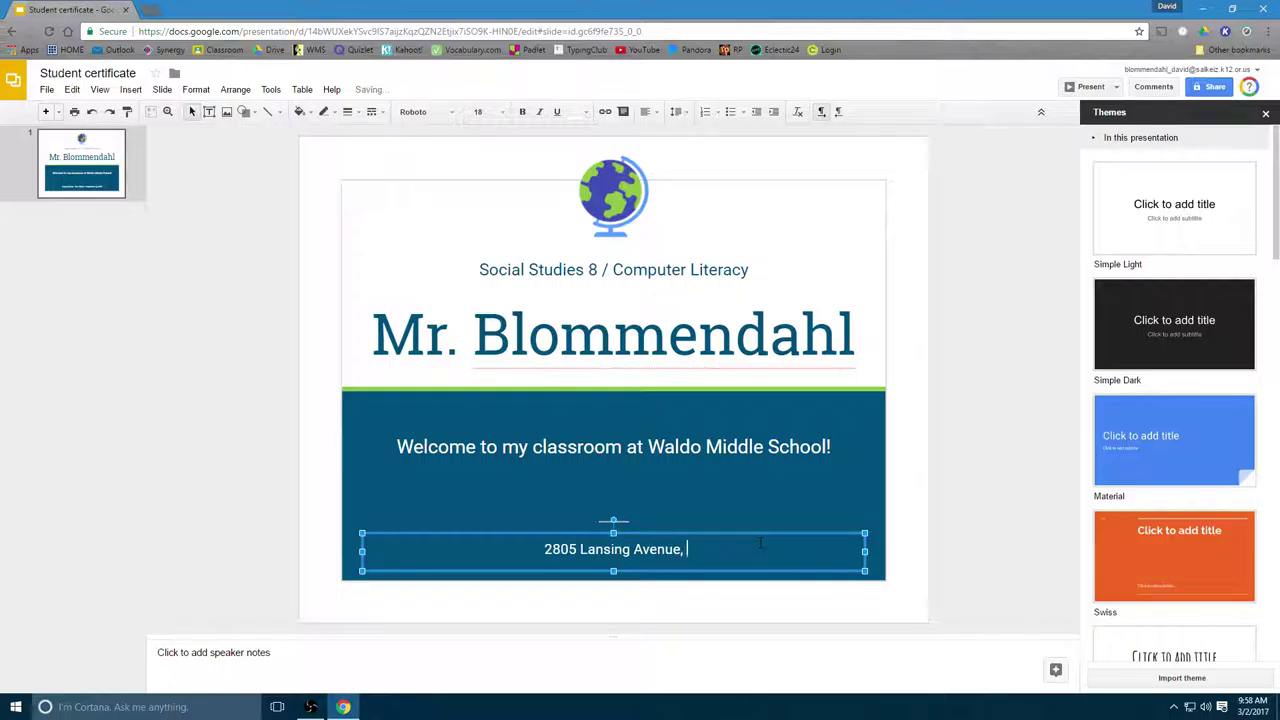
pyautogui.press('BackSpace')
pyautogui.write('NE')
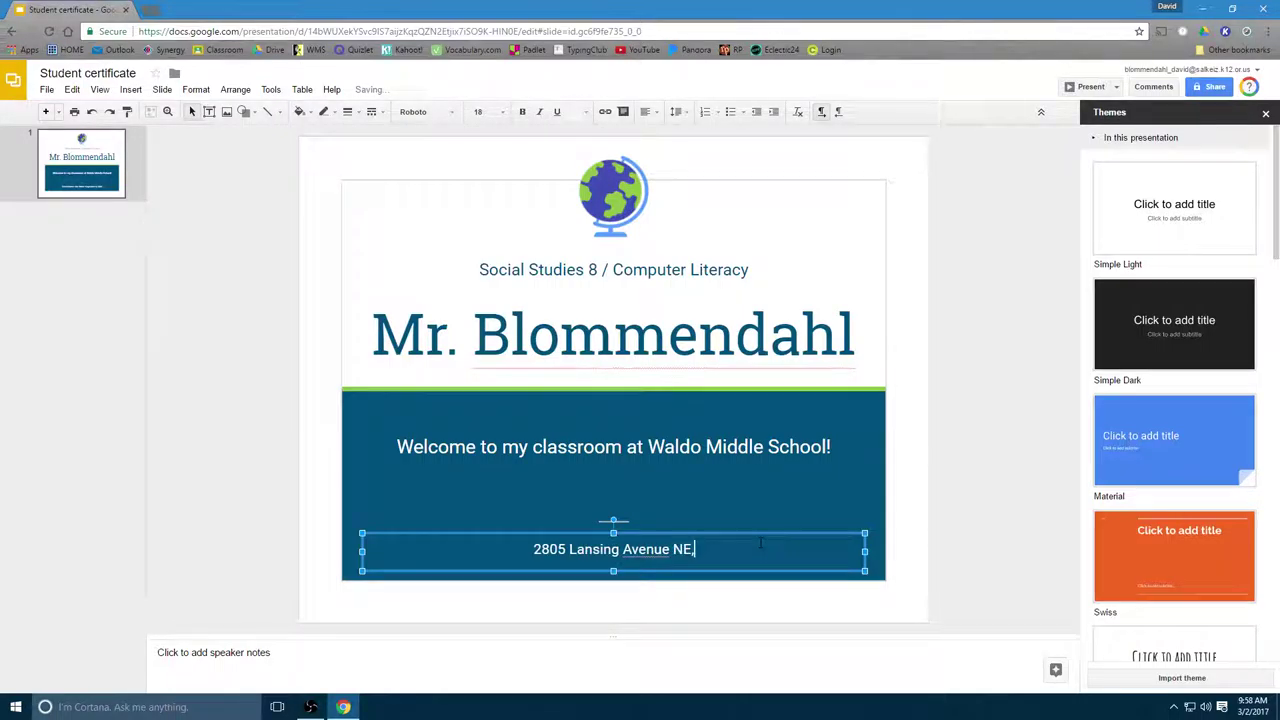
pyautogui.write('Salem')
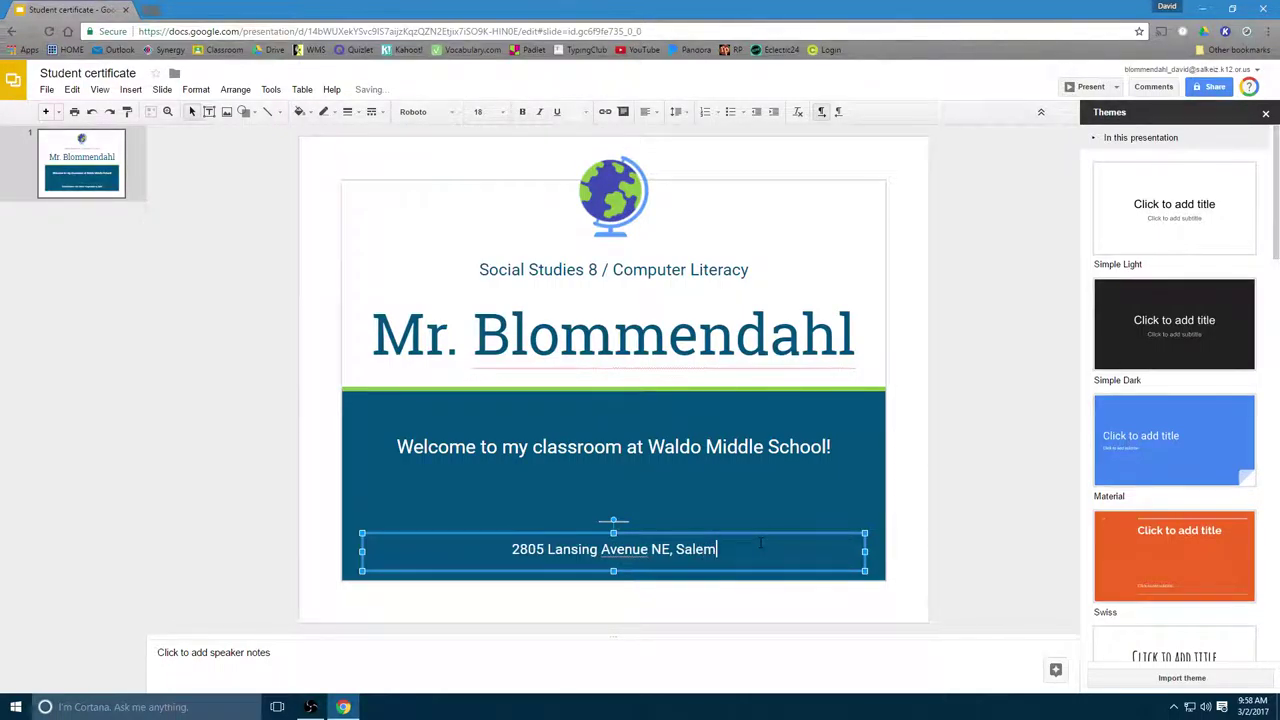
pyautogui.write(', Oregon 9')
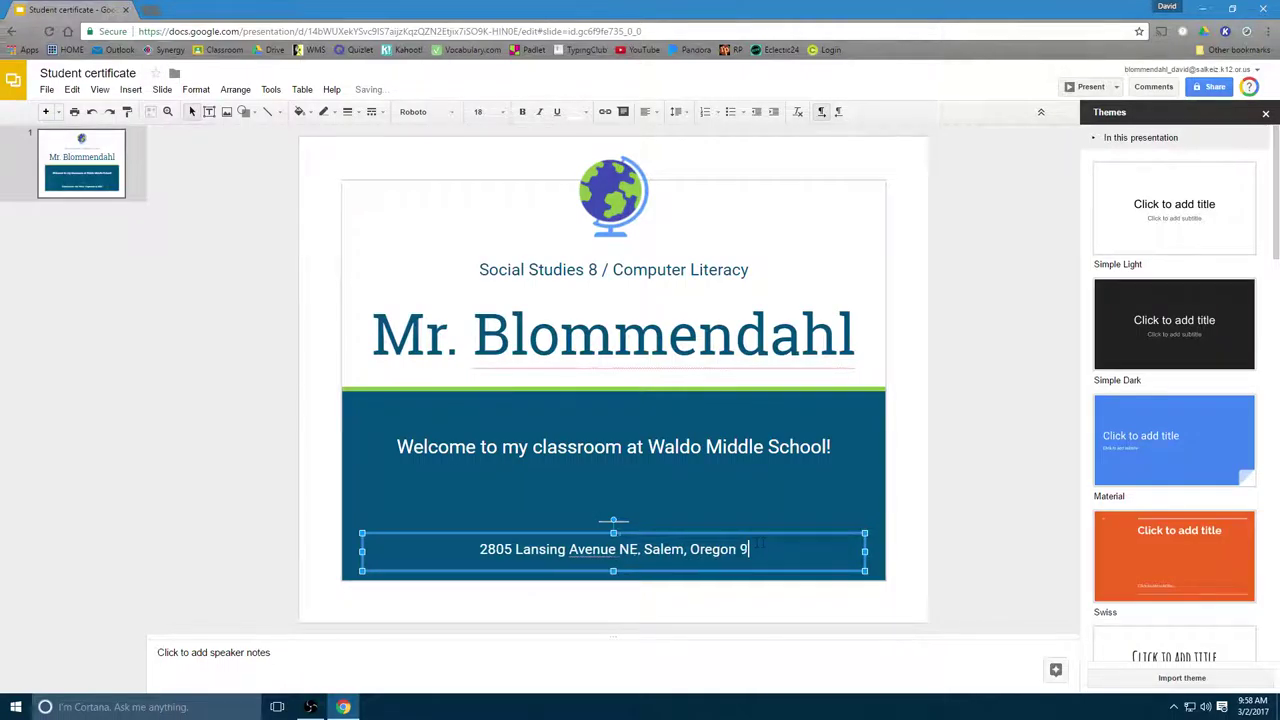
pyautogui.write('7301')
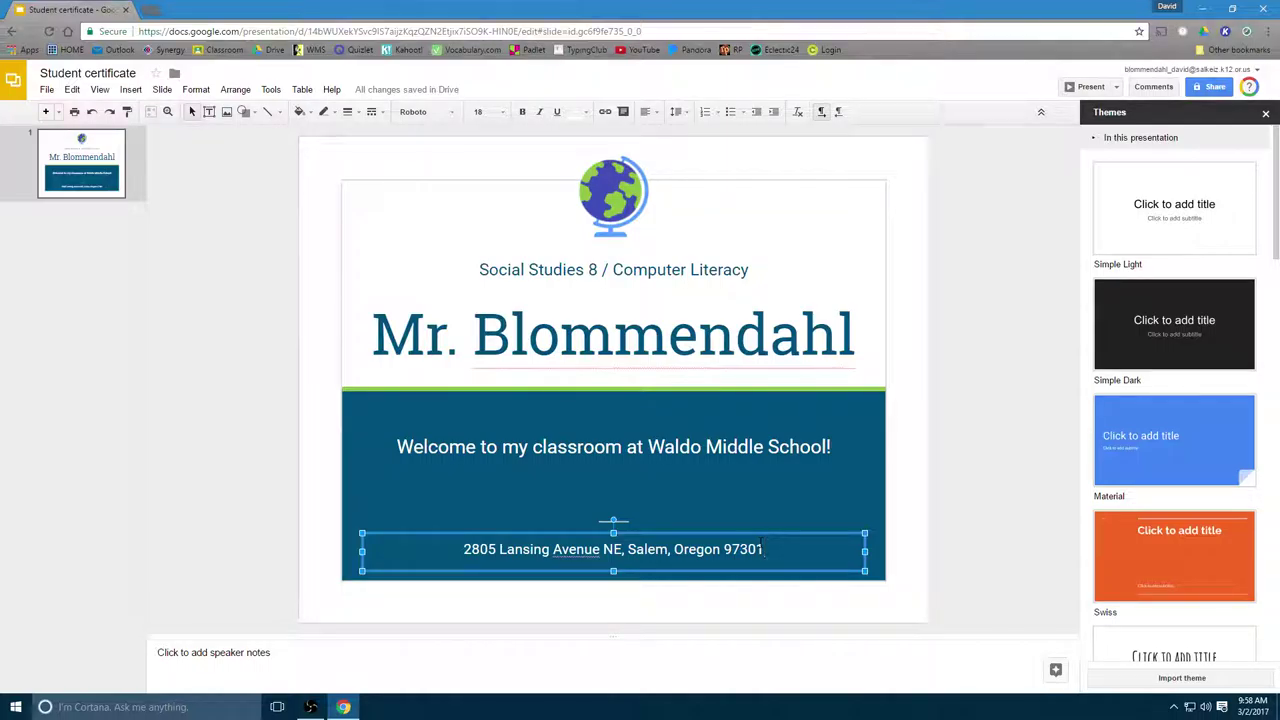
# - Add a new slide after the welcome slide and apply the "Title and two columns" layout to it
pyautogui.click(118, 162)
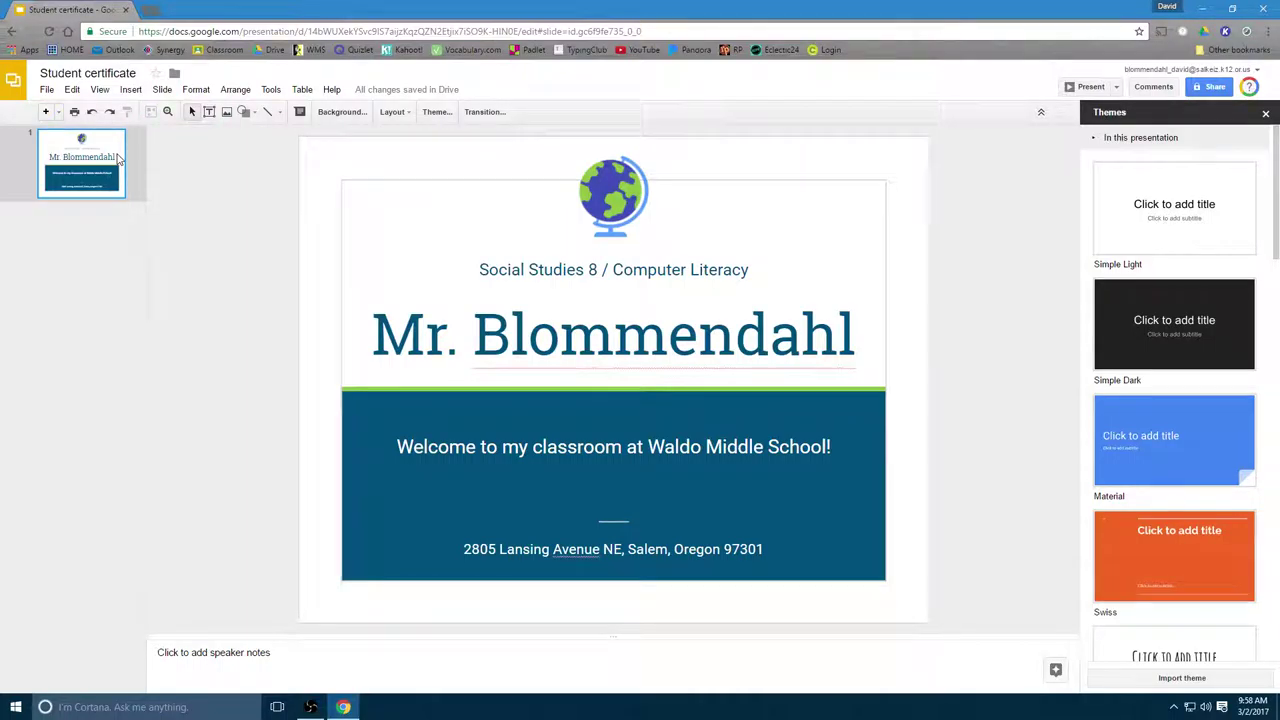
pyautogui.click(161, 90)
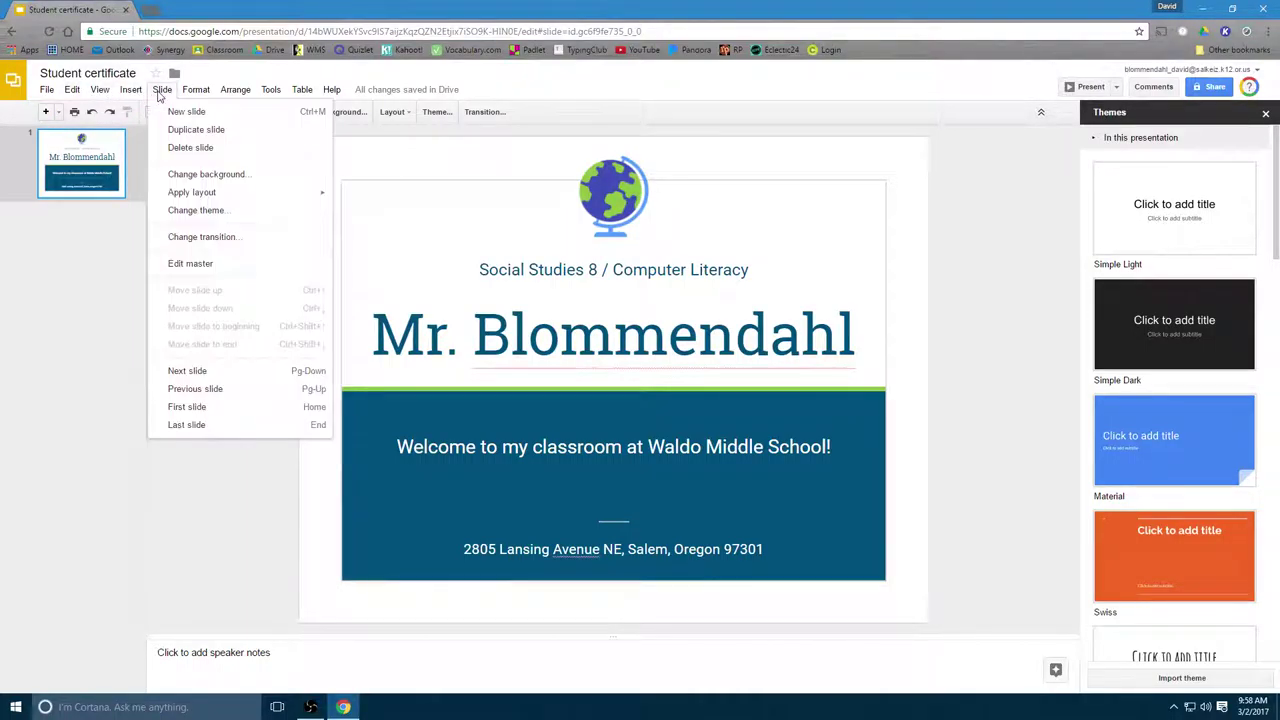
pyautogui.click(176, 113)
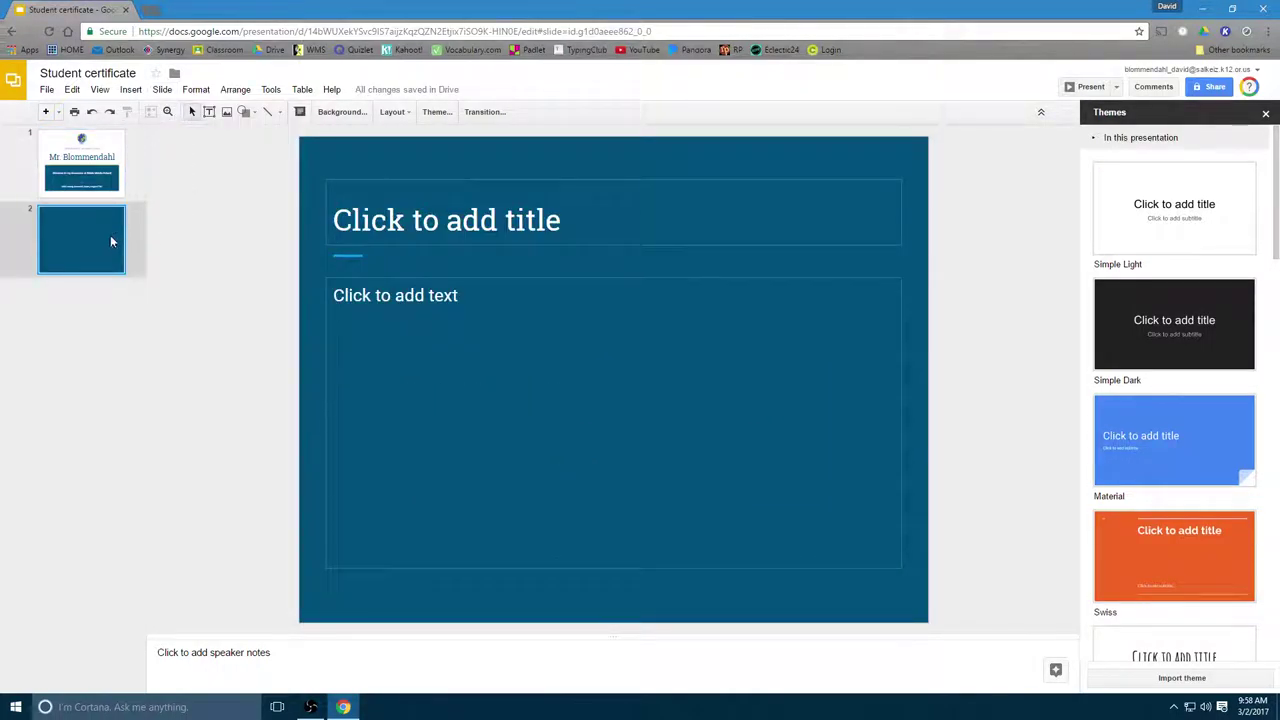
pyautogui.click(406, 114)
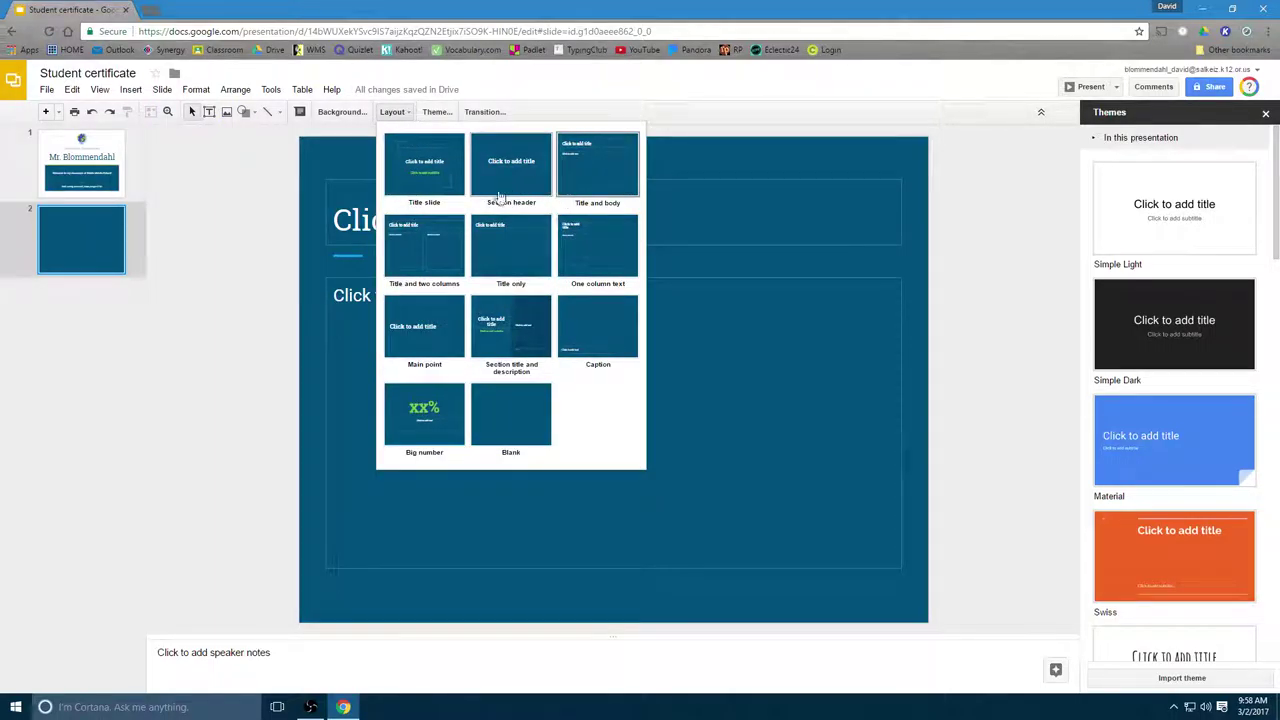
pyautogui.click(418, 247)
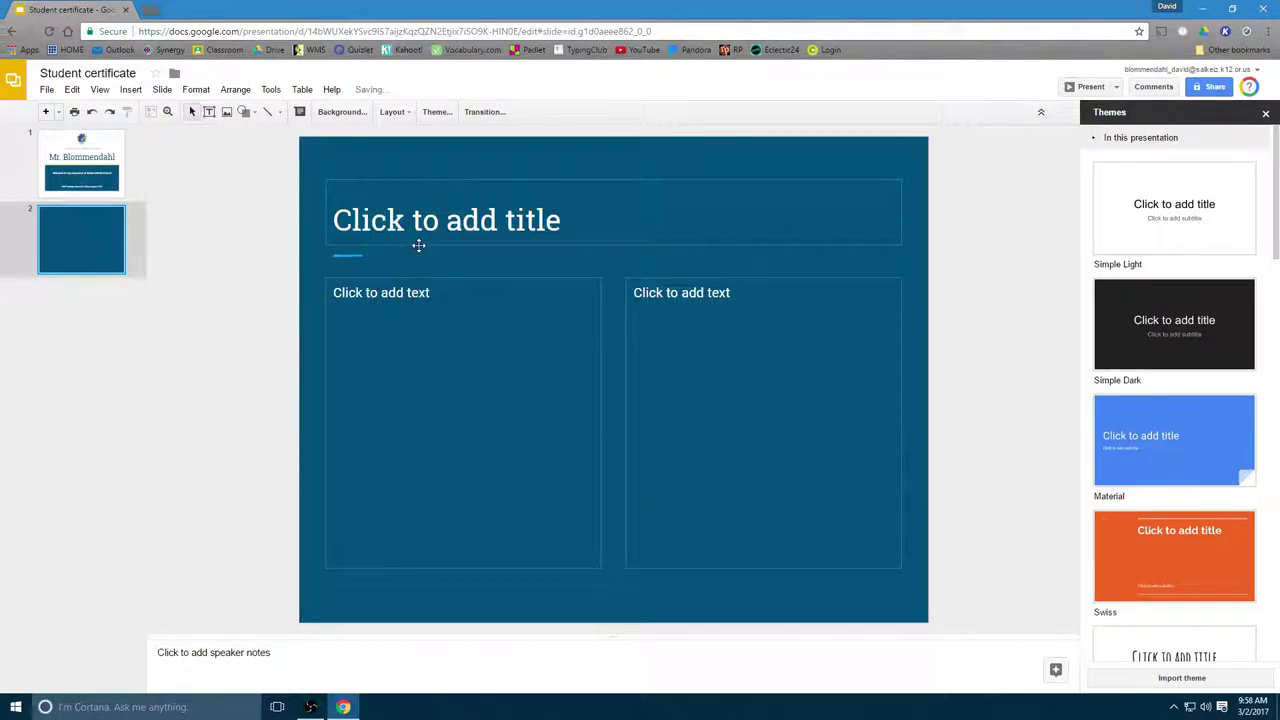
pyautogui.click(450, 344)
pyautogui.click(700, 350)
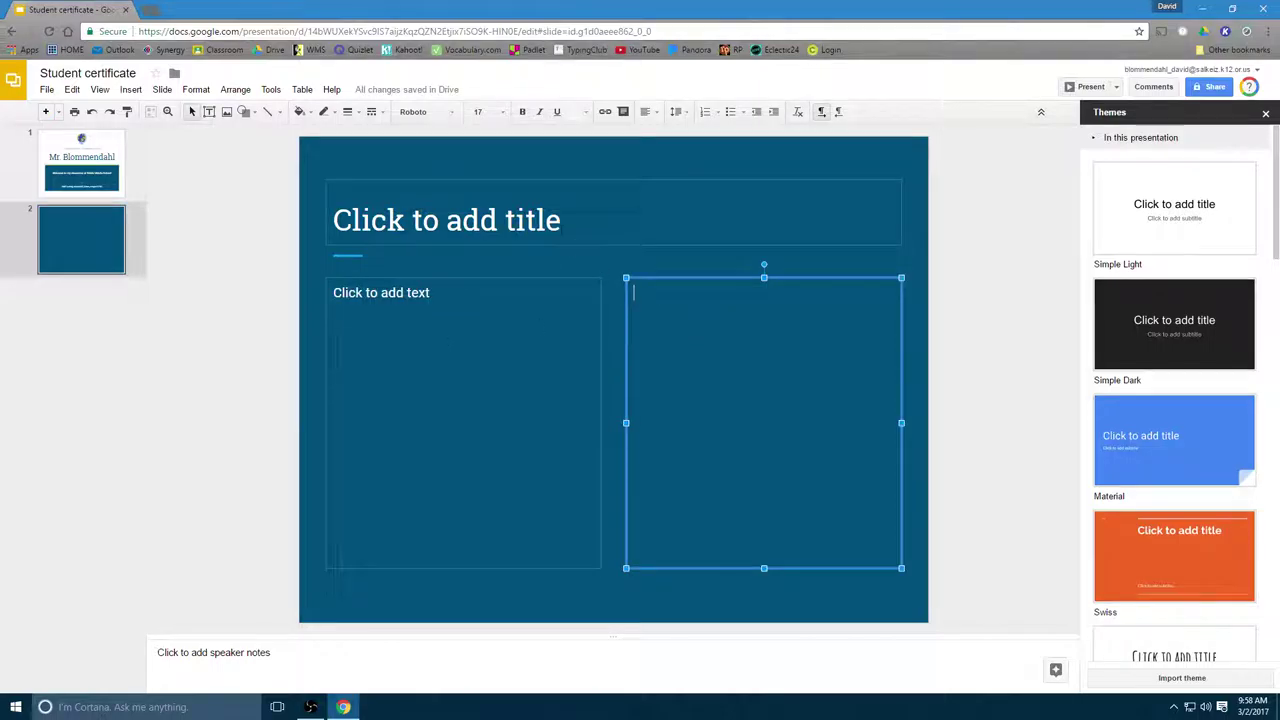
pyautogui.click(560, 229)
pyautogui.click(434, 280)
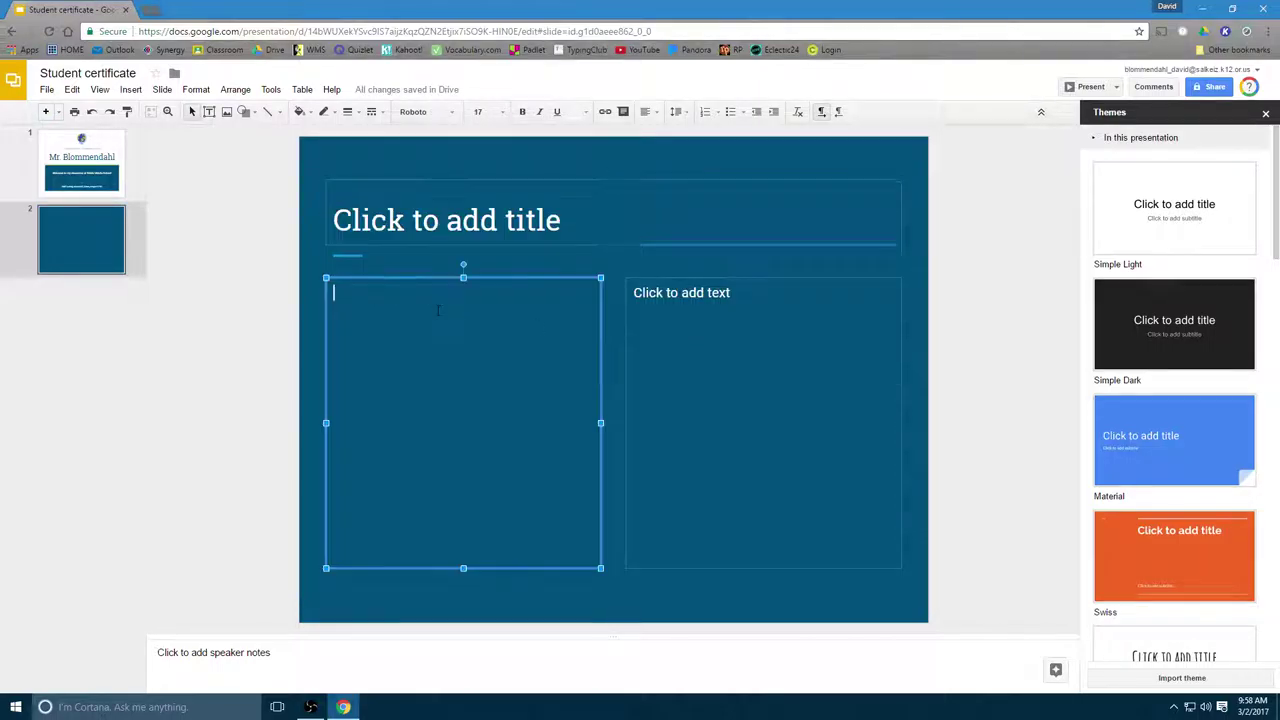
# - Set the second slide's background to a solid light cornflower blue without adding it to the theme
pyautogui.click(87, 252)
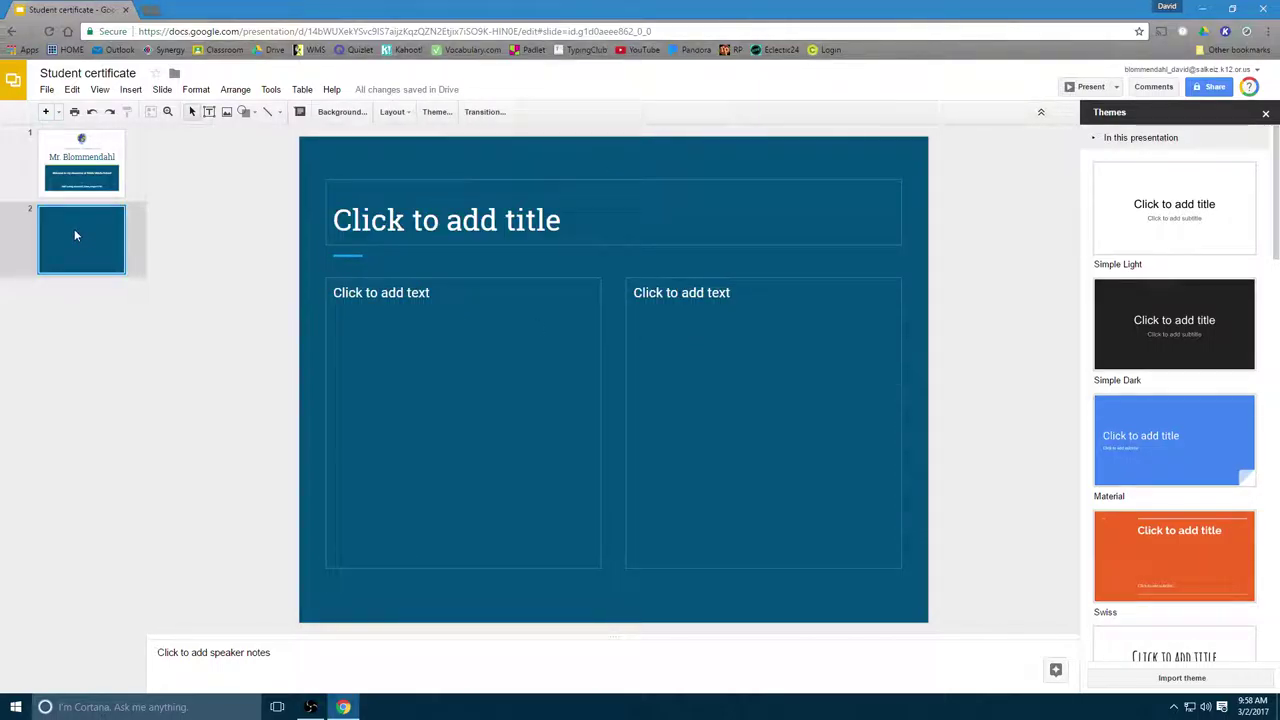
pyautogui.click(342, 112)
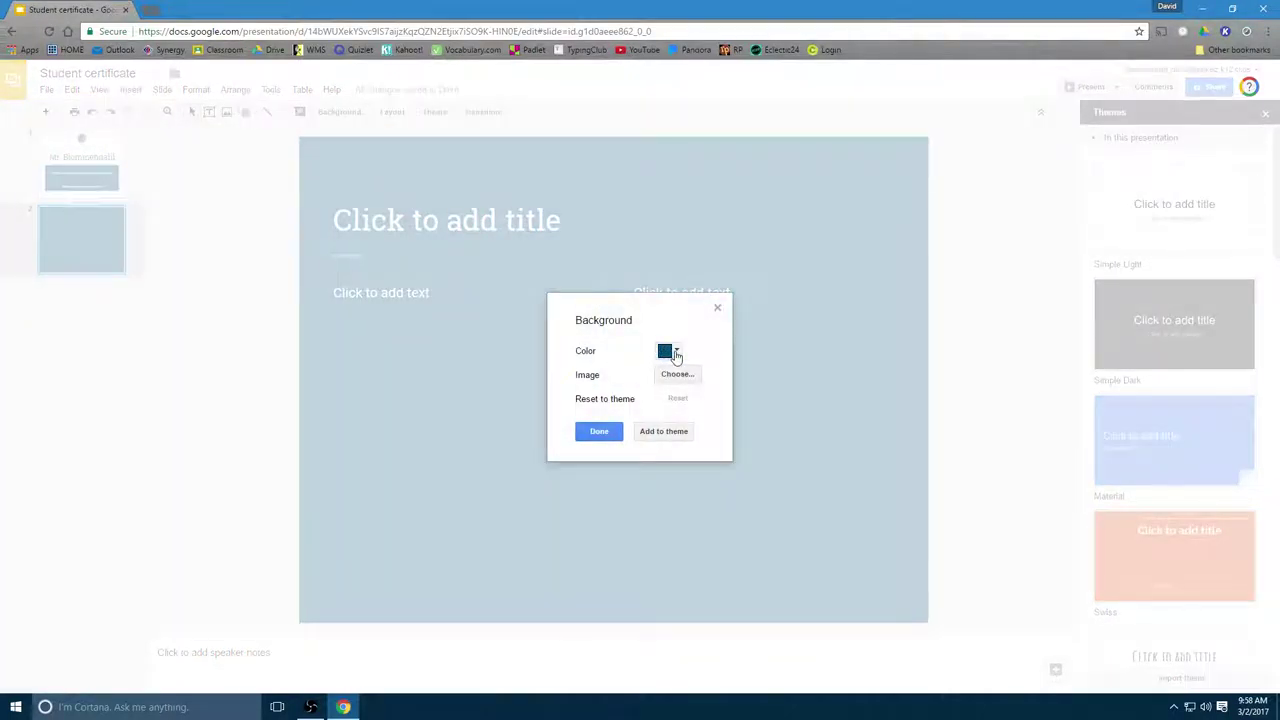
pyautogui.click(674, 353)
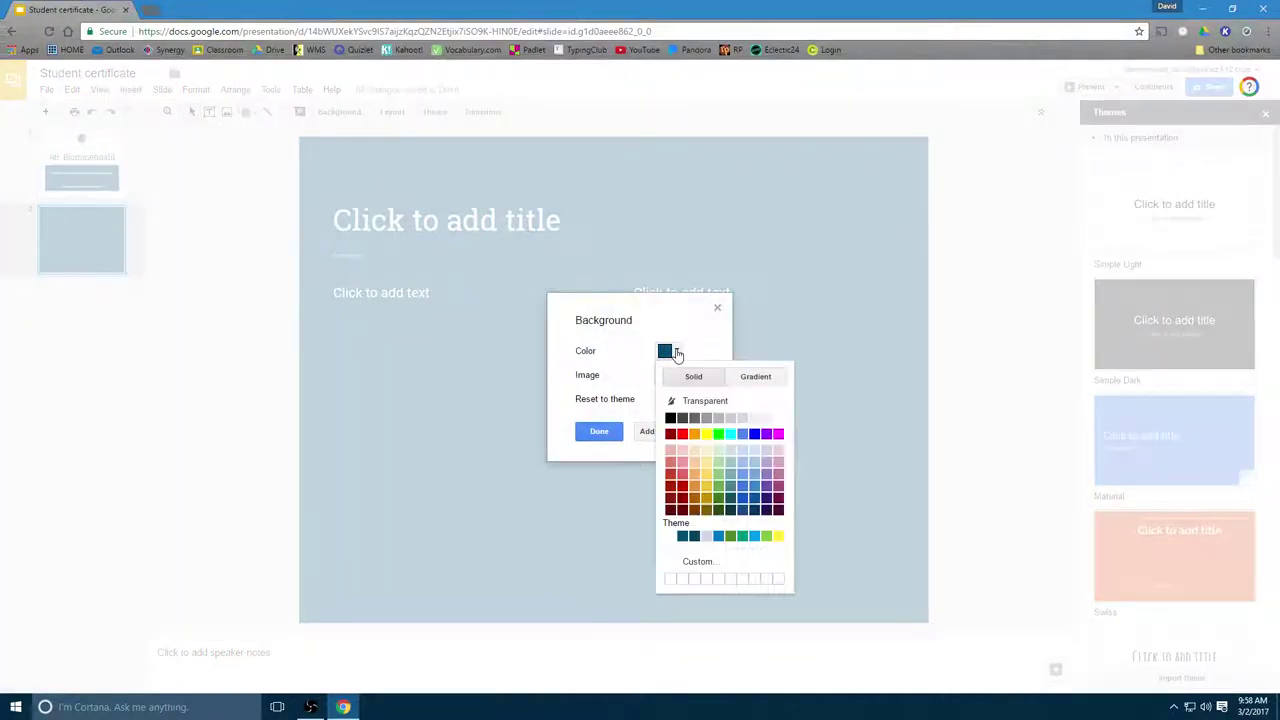
pyautogui.click(742, 474)
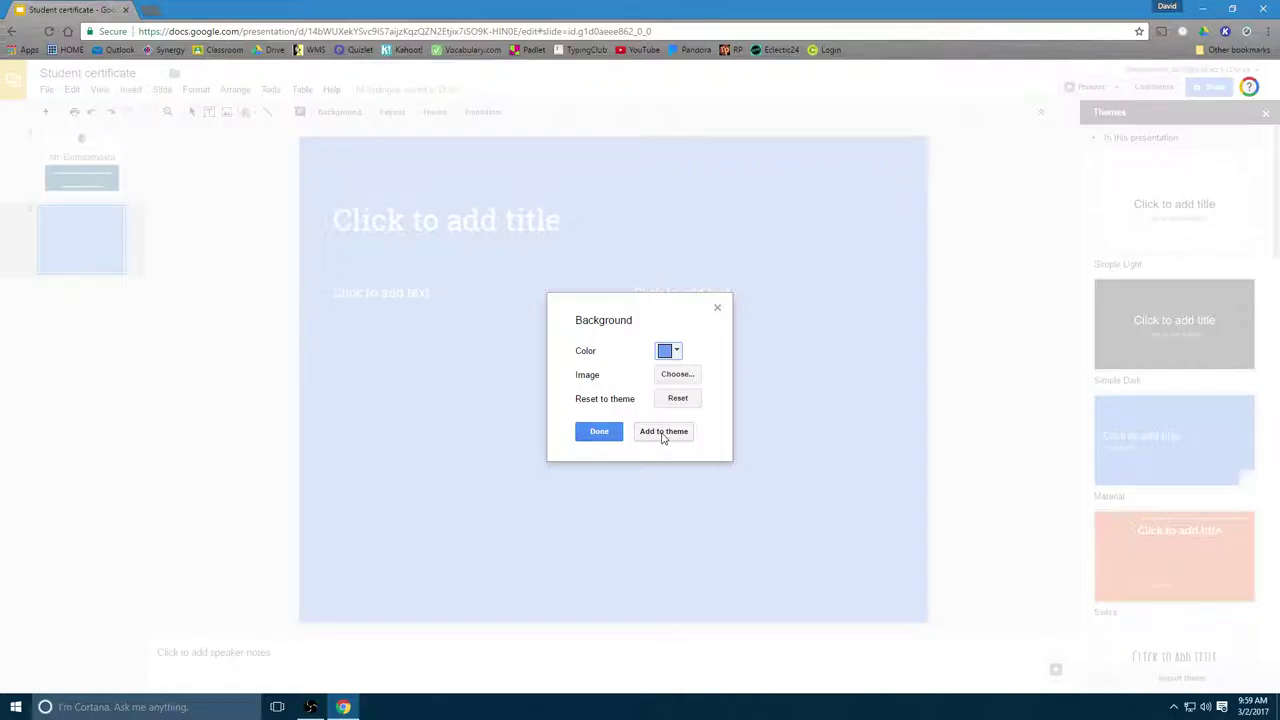
pyautogui.click(717, 308)
# - Enter "Who am I? (About Me) (My Deets)" as the second slide's title
pyautogui.click(591, 224)
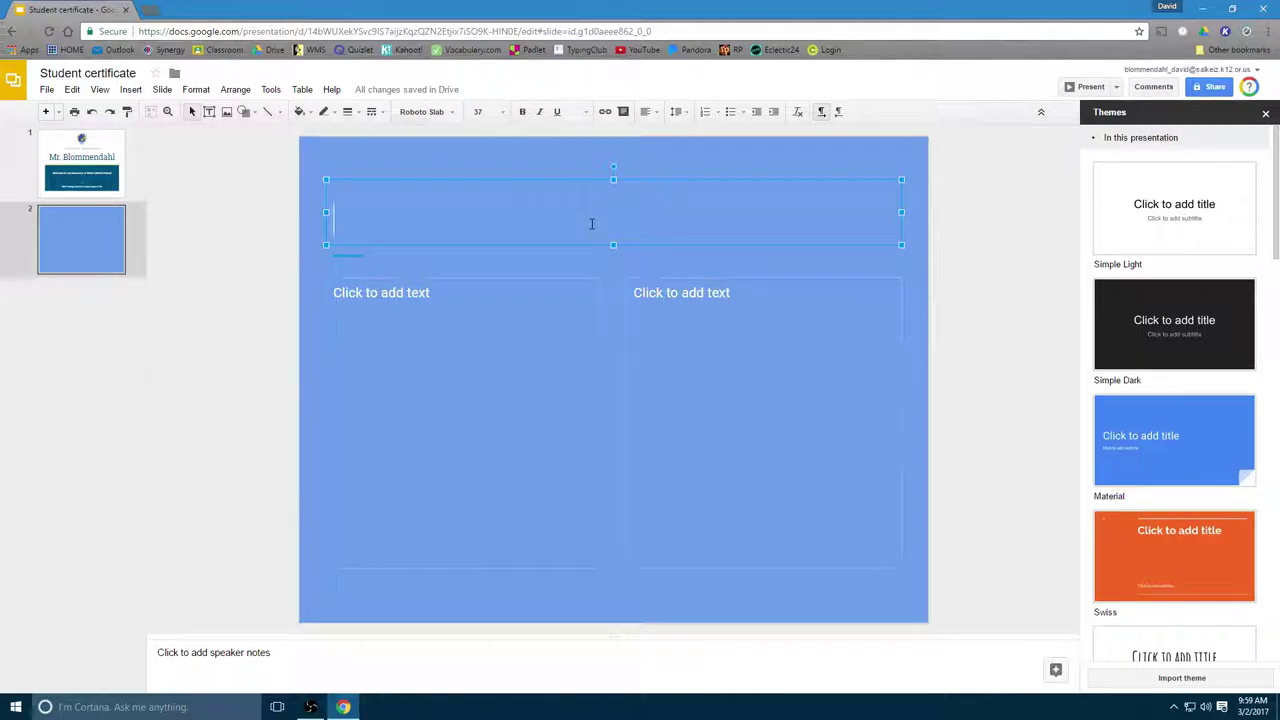
pyautogui.write('Who am ')
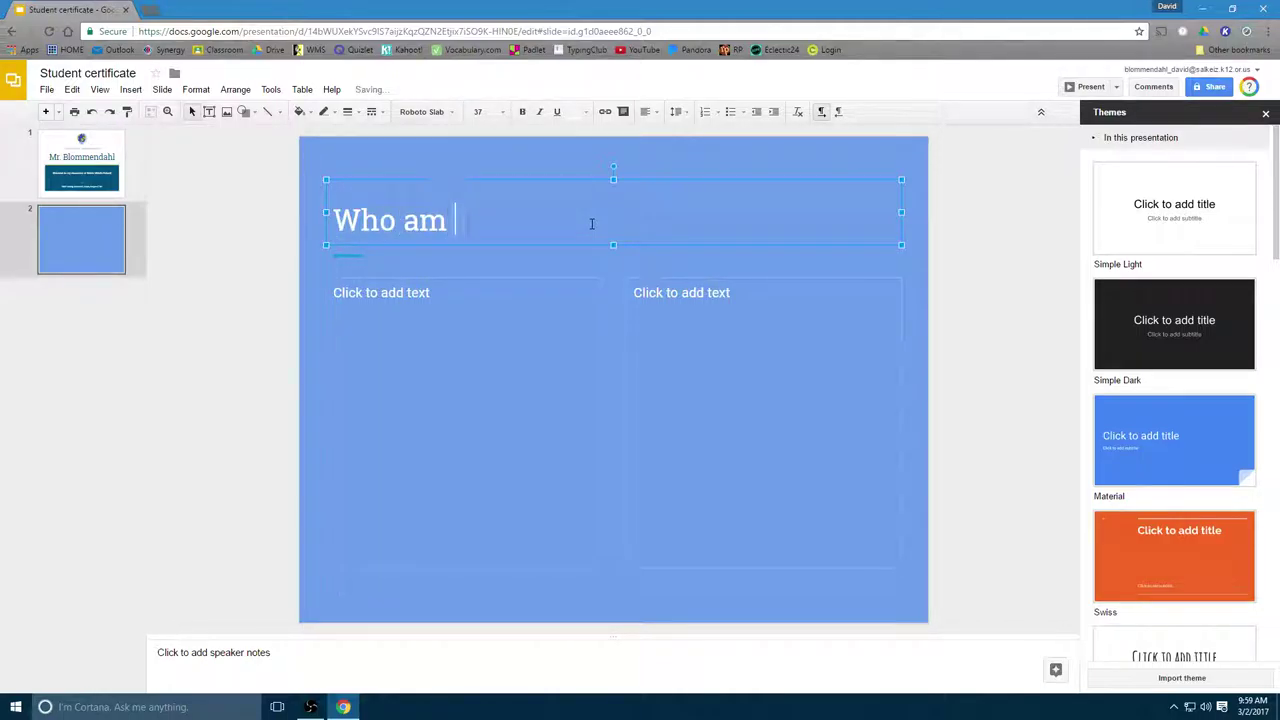
pyautogui.write('I? (about')
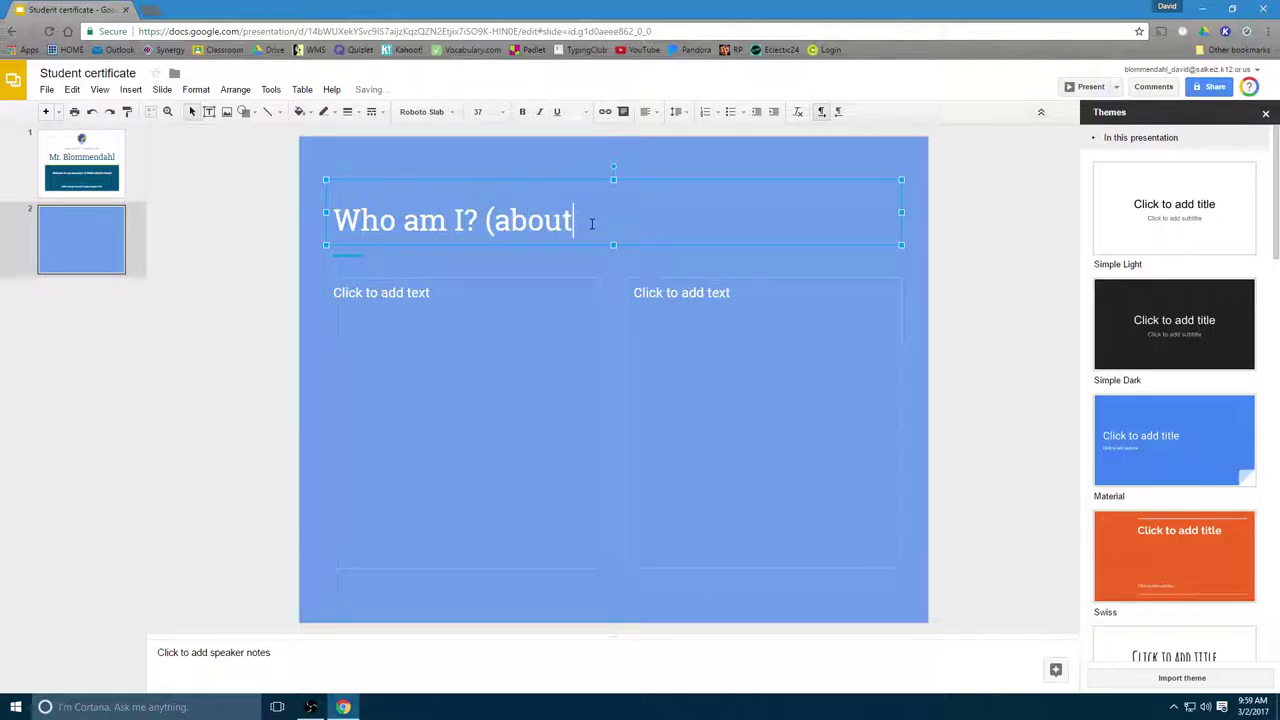
pyautogui.press('BackSpace')
pyautogui.press('BackSpace')
pyautogui.press('BackSpace')
pyautogui.press('BackSpace')
pyautogui.press('BackSpace')
pyautogui.write('Amo')
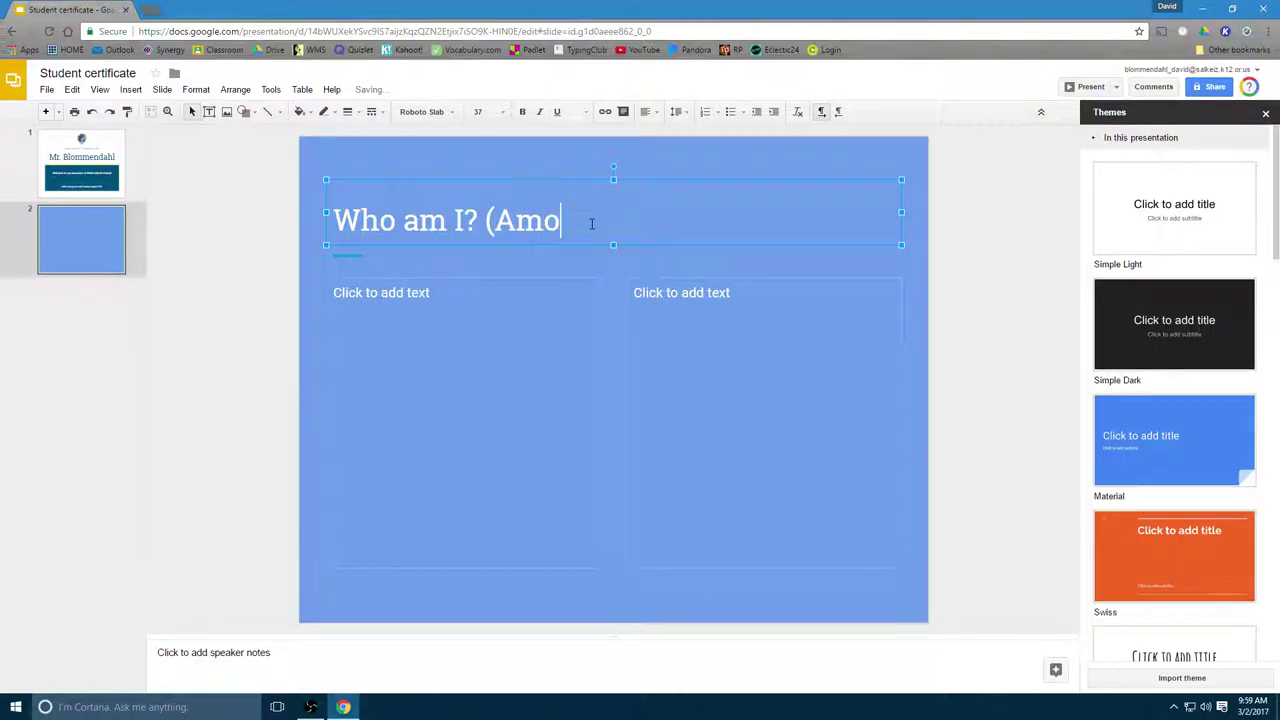
pyautogui.write('ut')
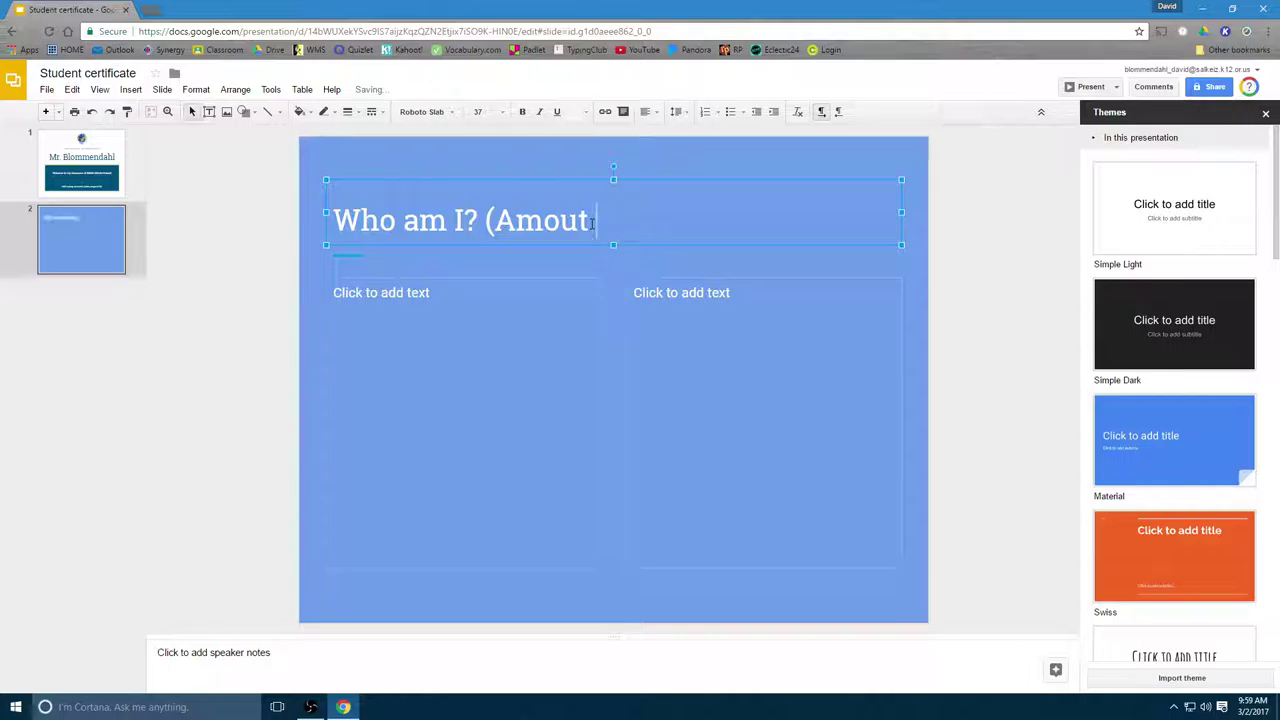
pyautogui.press('BackSpace')
pyautogui.press('BackSpace')
pyautogui.press('BackSpace')
pyautogui.press('BackSpace')
pyautogui.write('bout ')
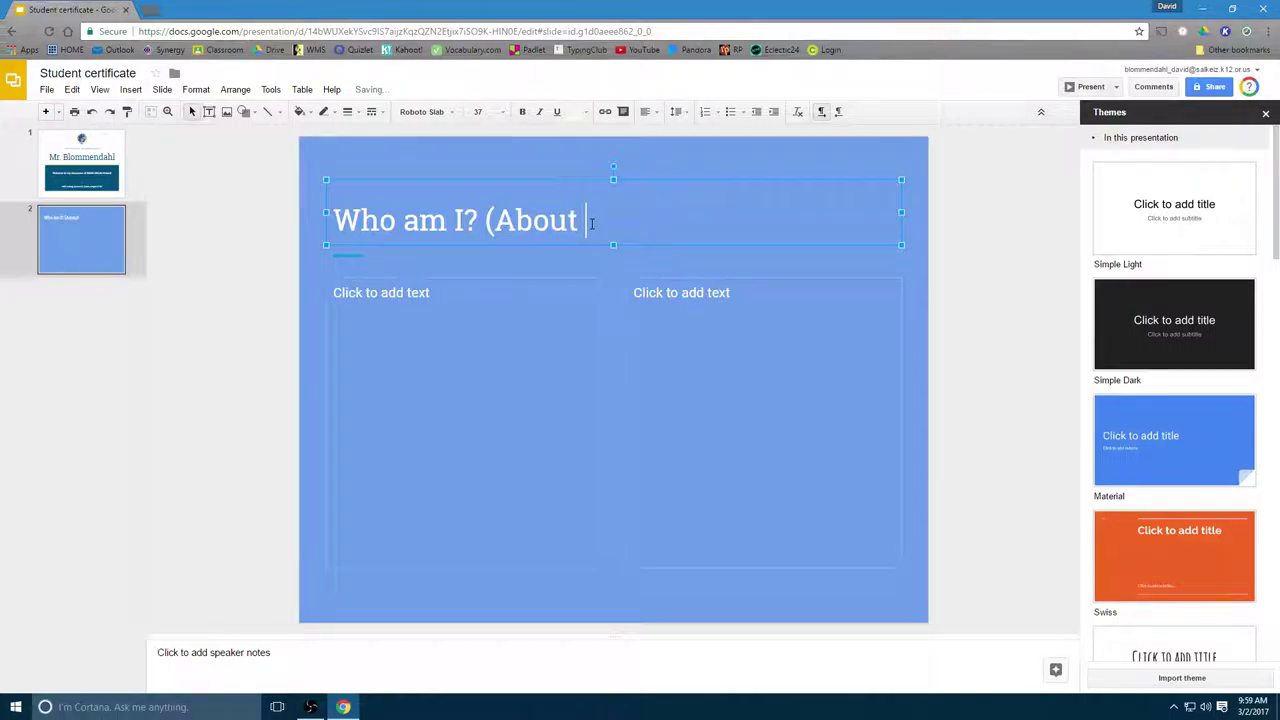
pyautogui.write('Me) (My Deets)')
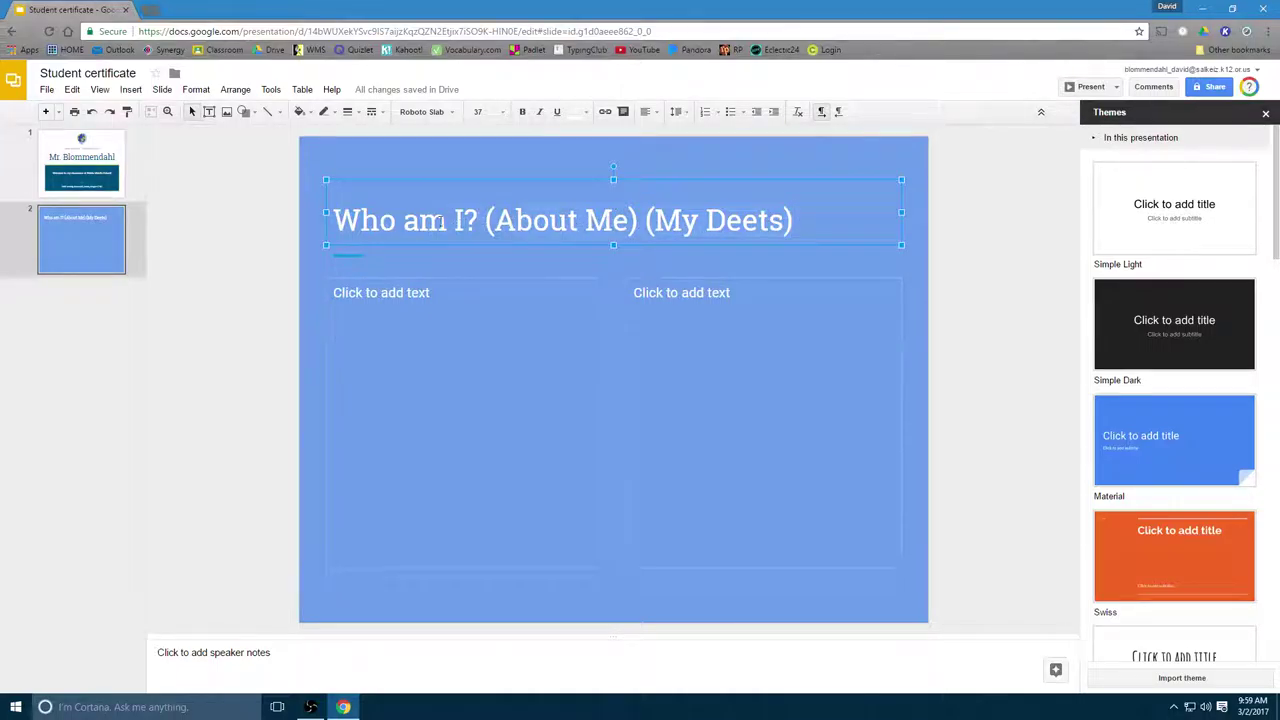
# - Try dark red and dark blue as the second slide's title text color and return it to white
pyautogui.click(588, 113)
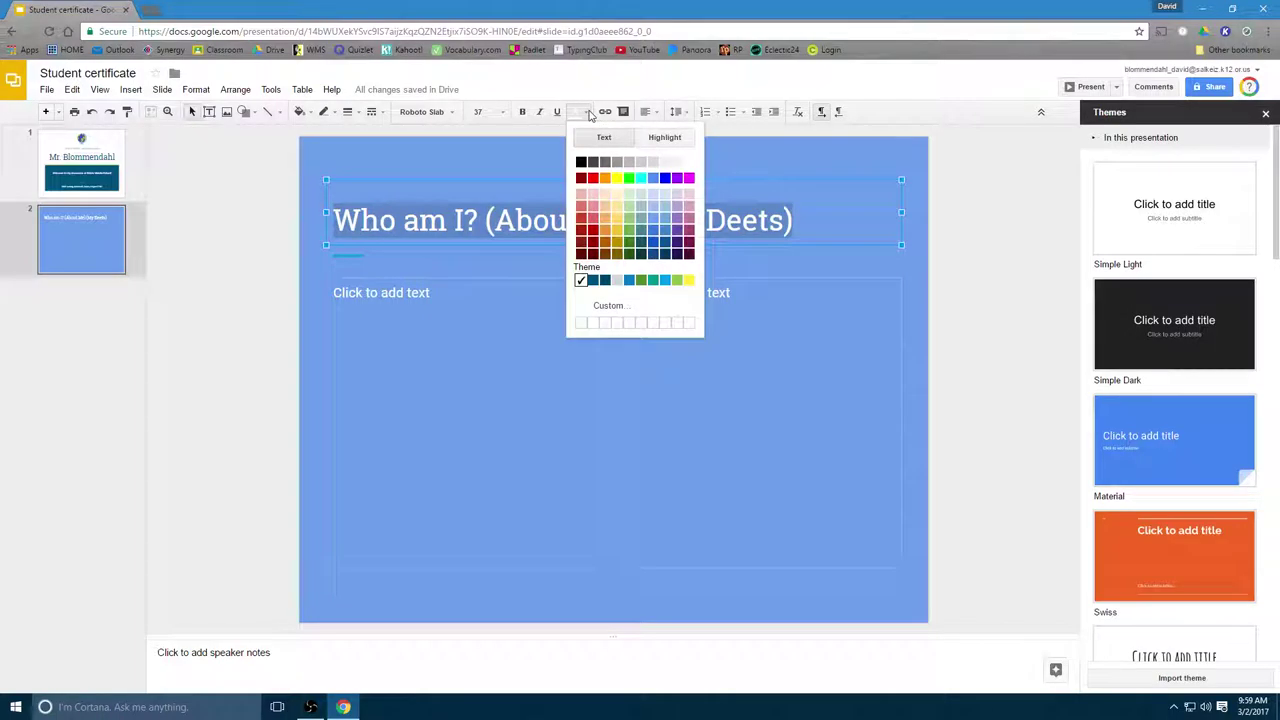
pyautogui.click(581, 253)
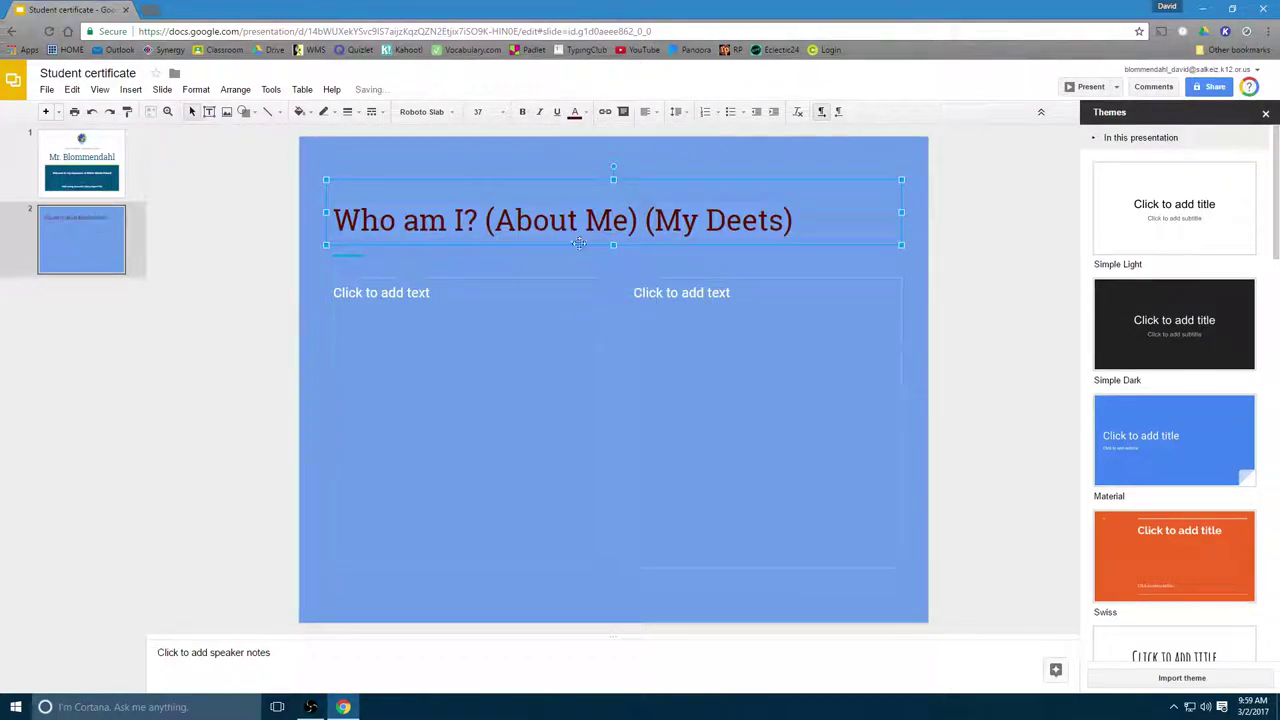
pyautogui.click(589, 113)
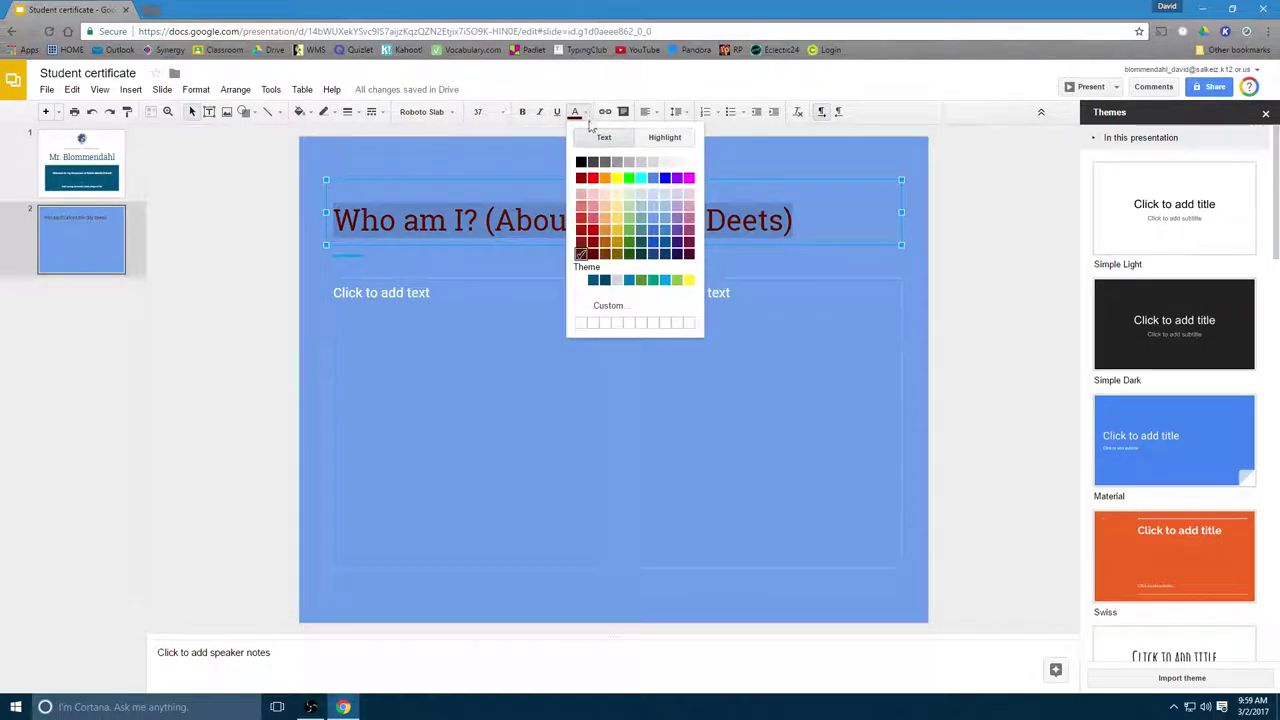
pyautogui.click(652, 254)
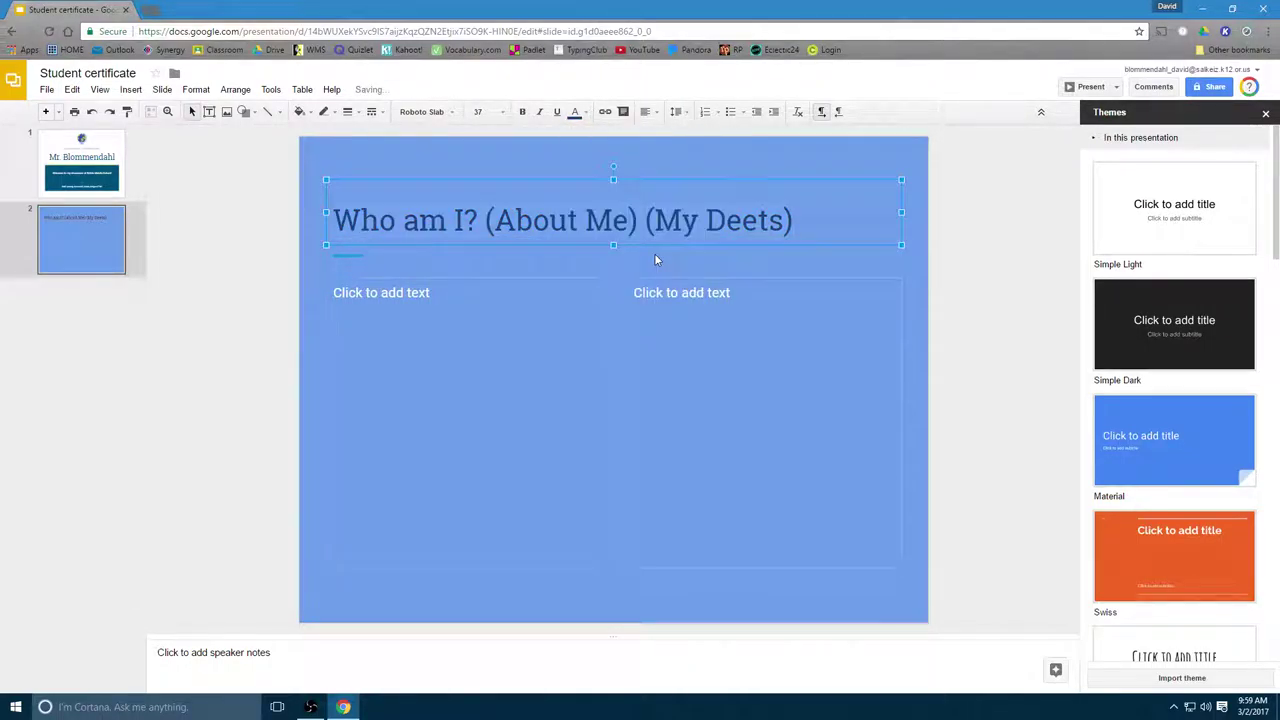
pyautogui.click(580, 112)
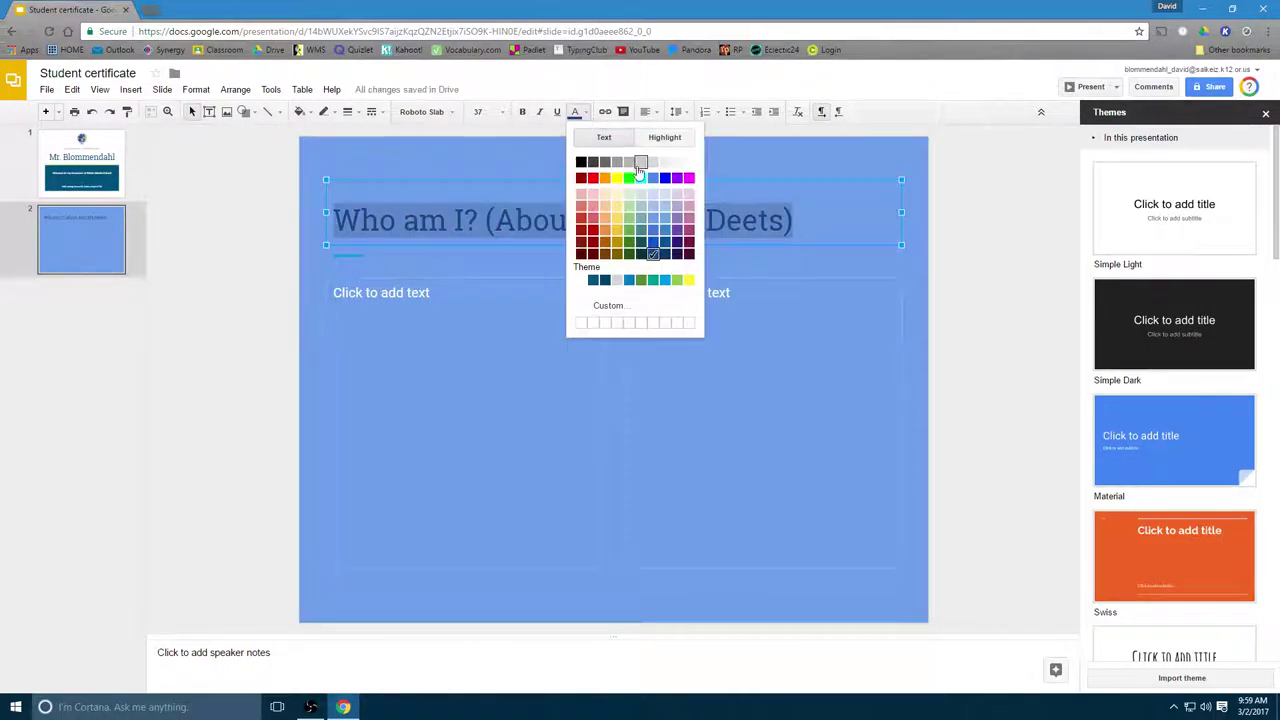
pyautogui.click(688, 163)
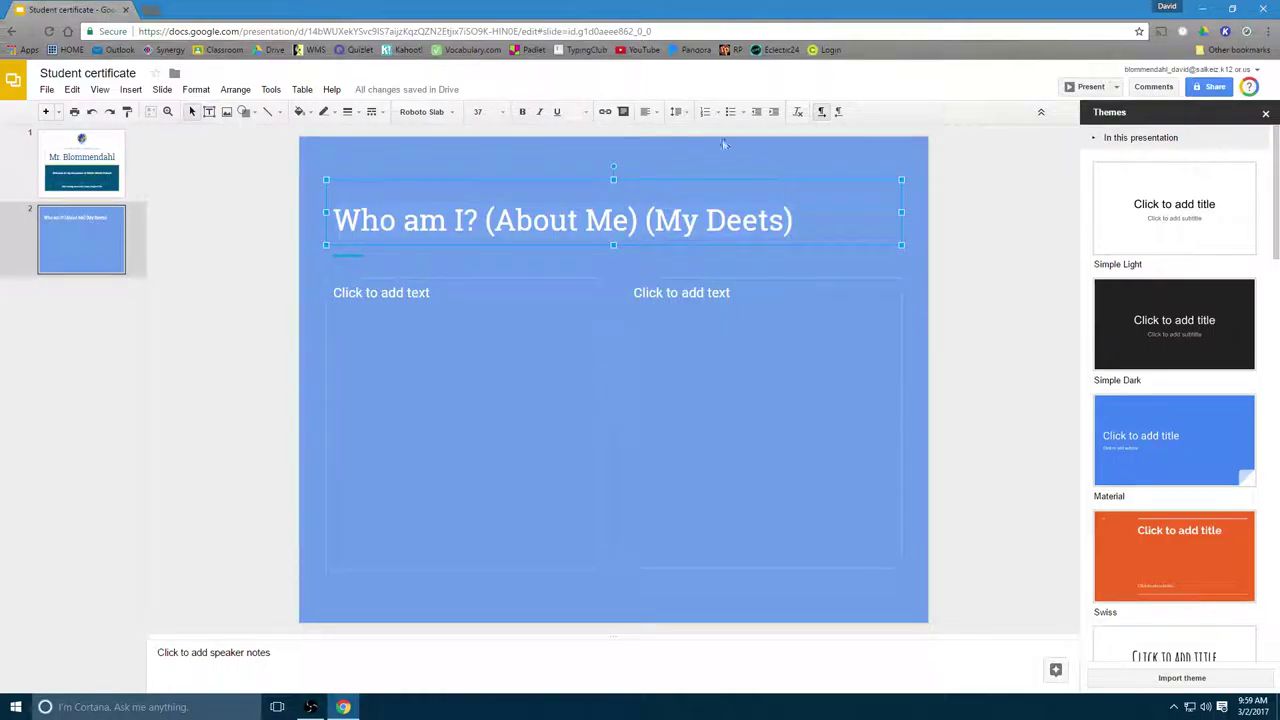
# - Make the second slide's title underlined, italic and bold, and center it
pyautogui.click(557, 112)
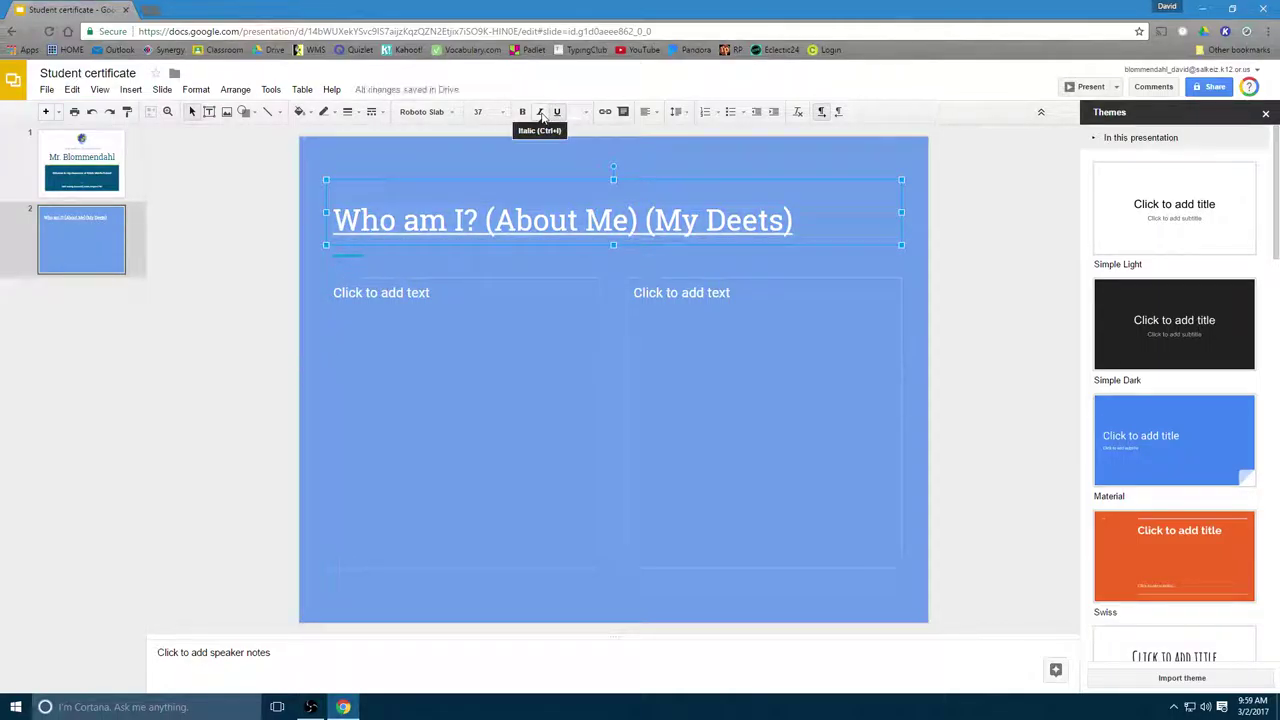
pyautogui.click(540, 112)
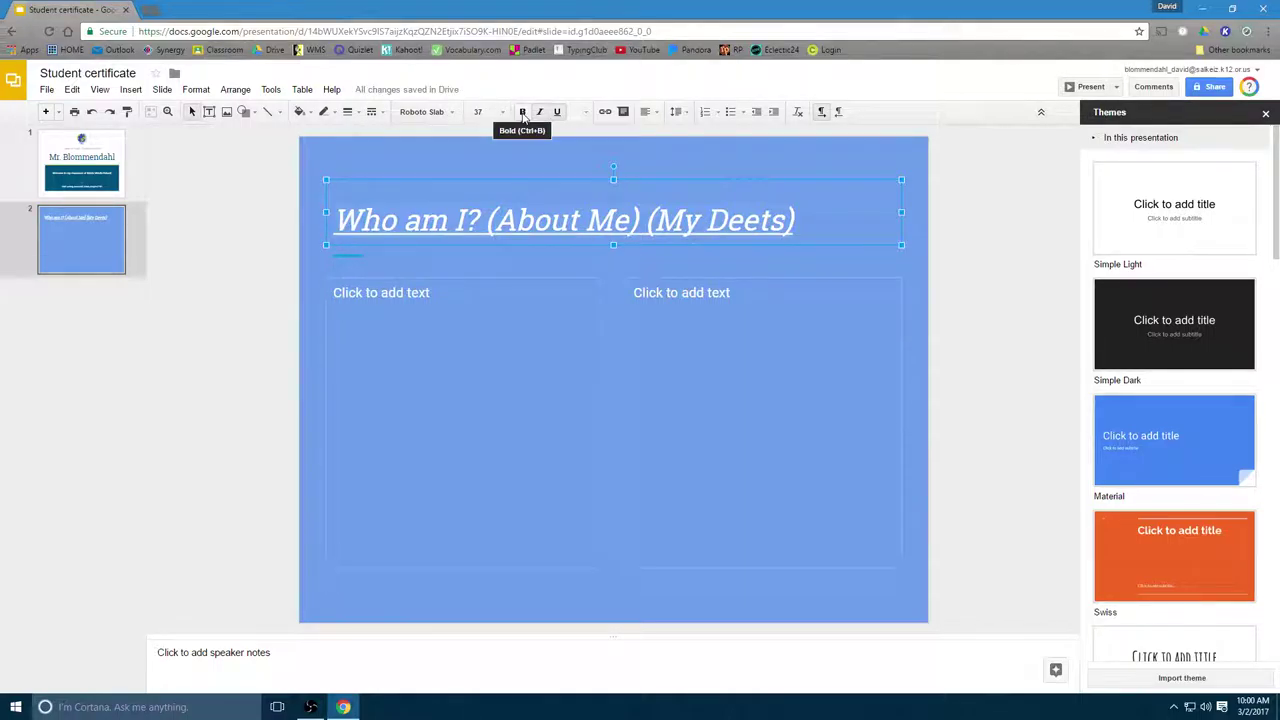
pyautogui.click(522, 112)
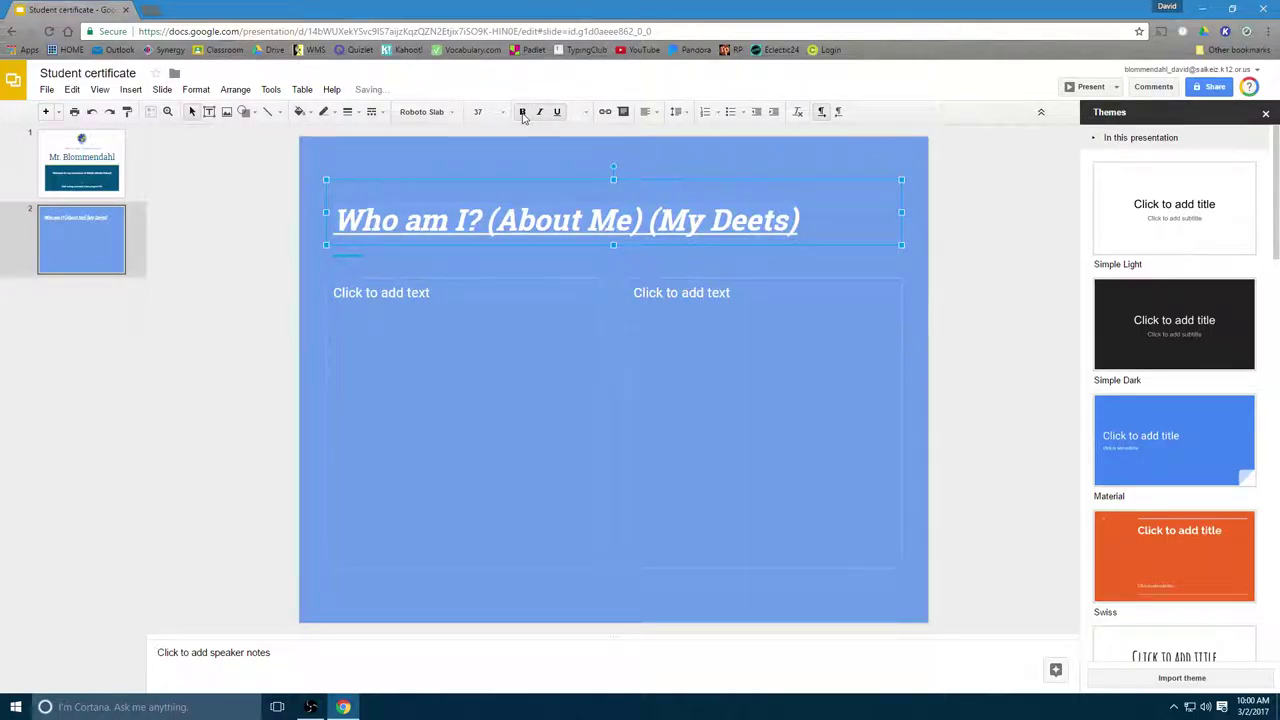
pyautogui.click(656, 112)
pyautogui.click(667, 133)
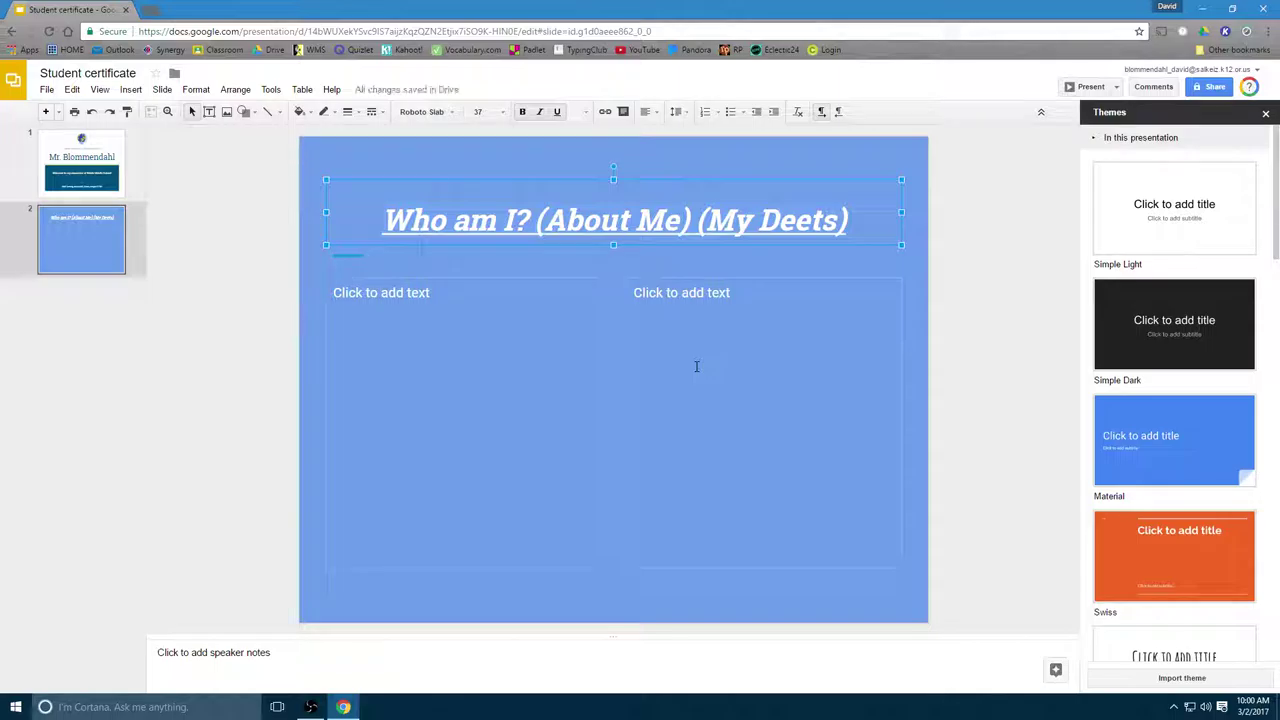
# - Delete the empty first-column text placeholder beneath the second slide's title
pyautogui.click(483, 354)
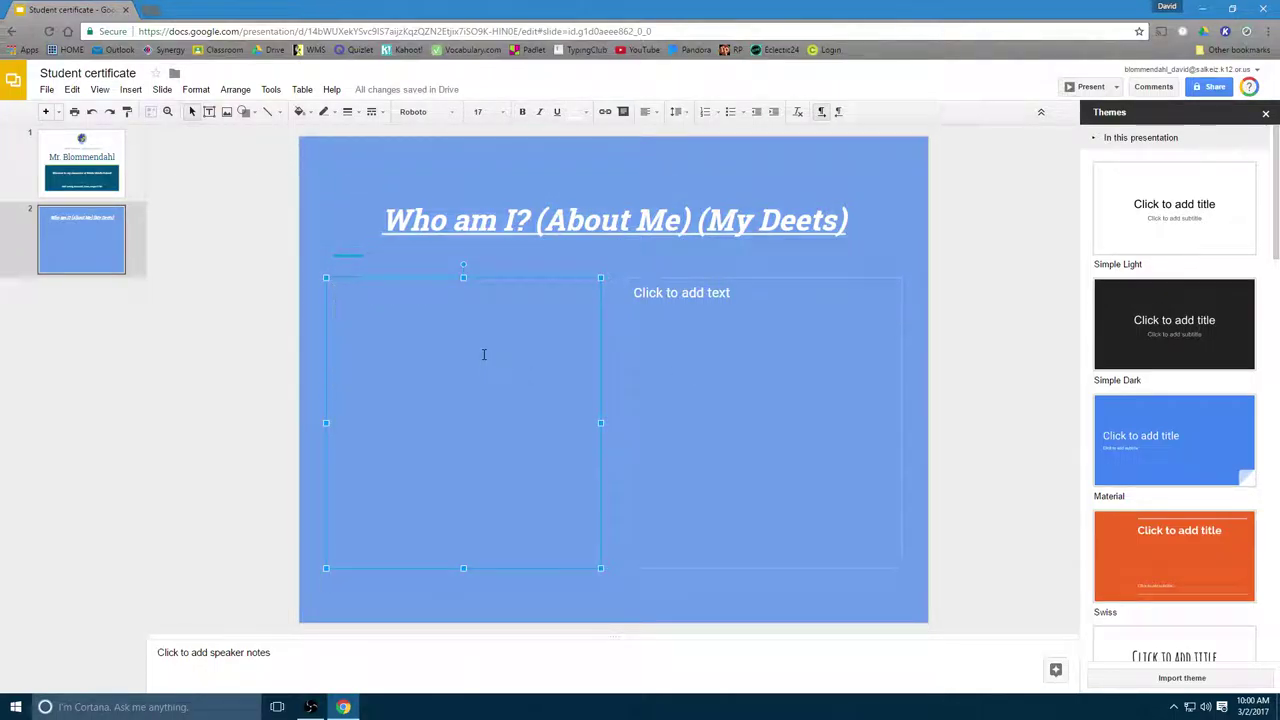
pyautogui.click(420, 275)
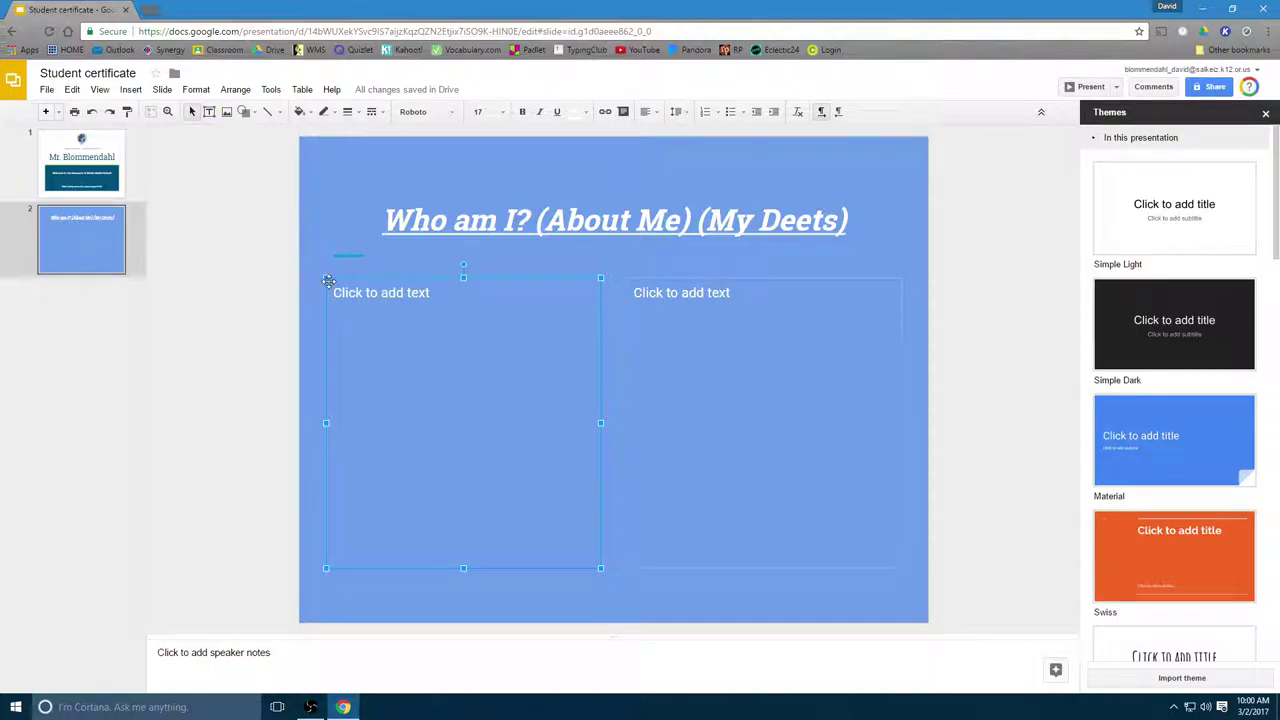
pyautogui.press('Delete')
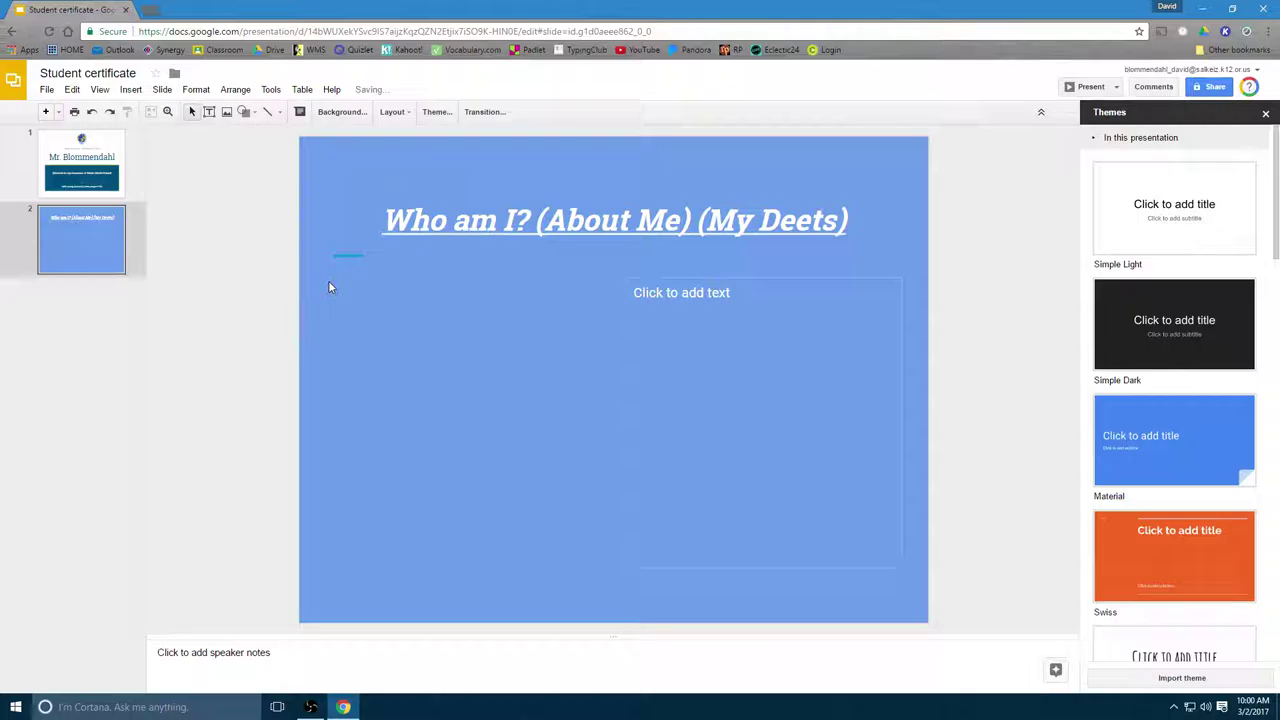
# - Insert the teacher's photo dlb.jpg into the second slide using its web address on the teacher's .com site
pyautogui.click(130, 95)
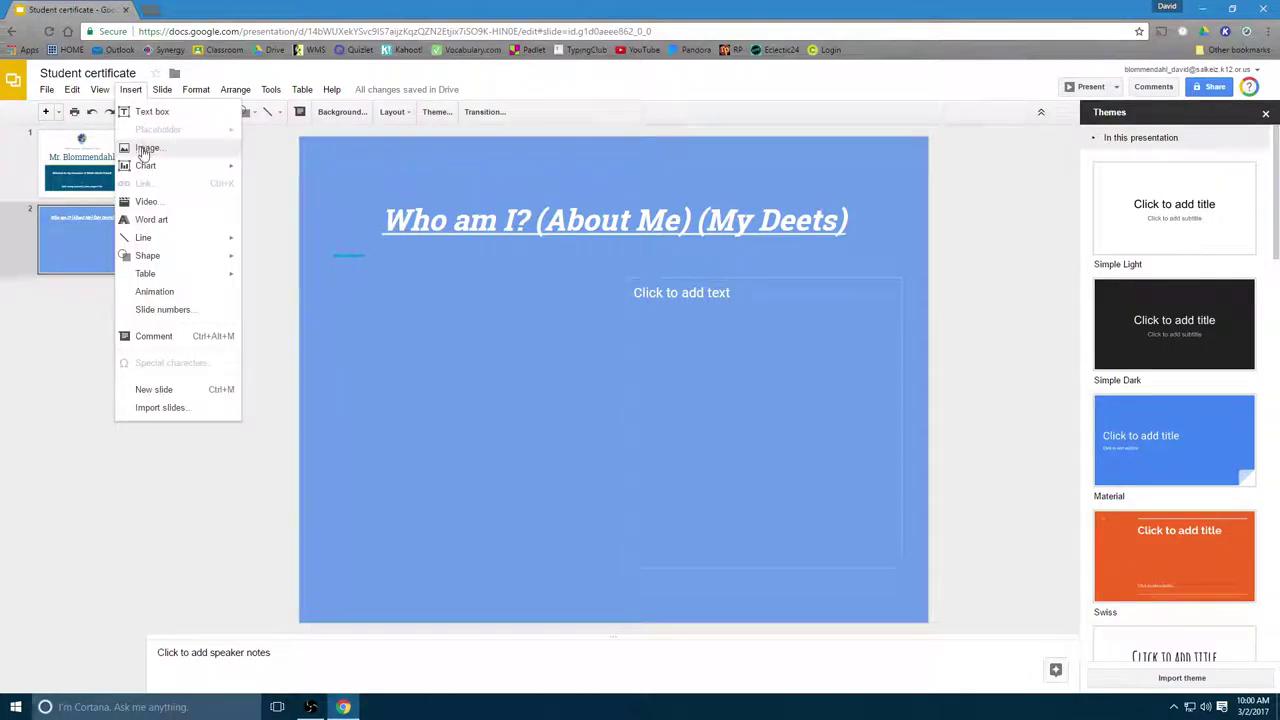
pyautogui.click(143, 153)
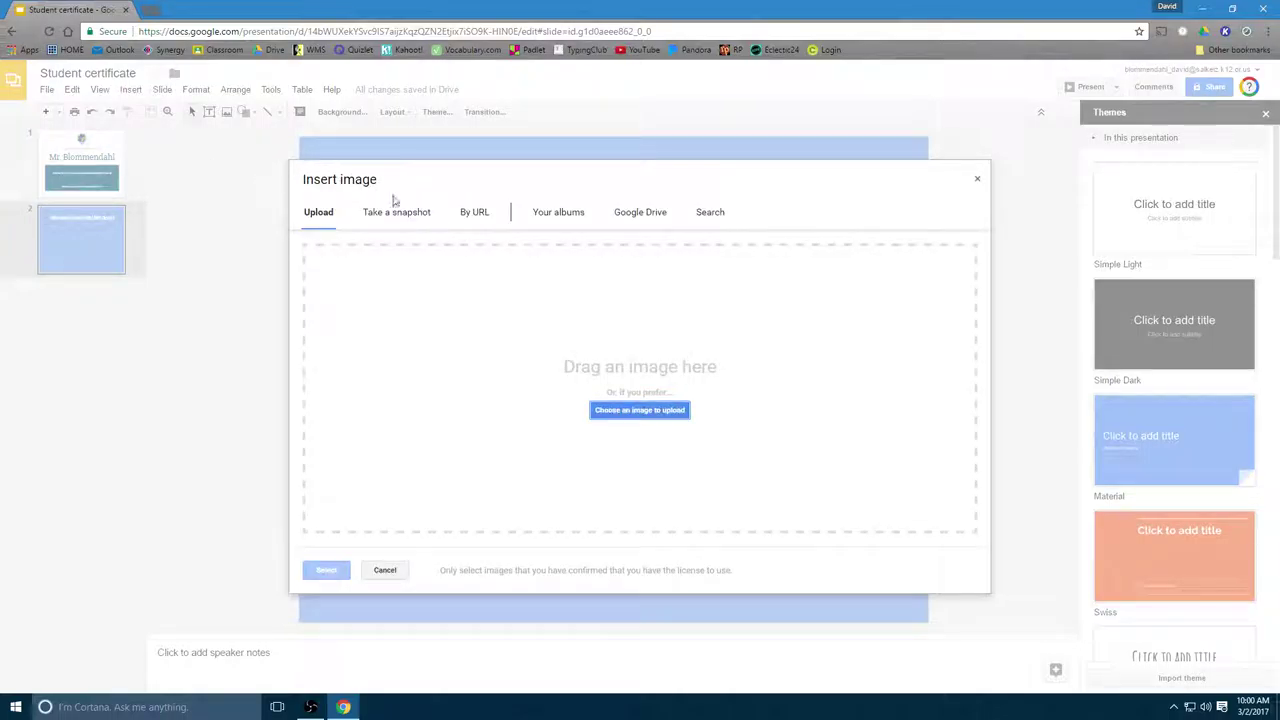
pyautogui.click(476, 220)
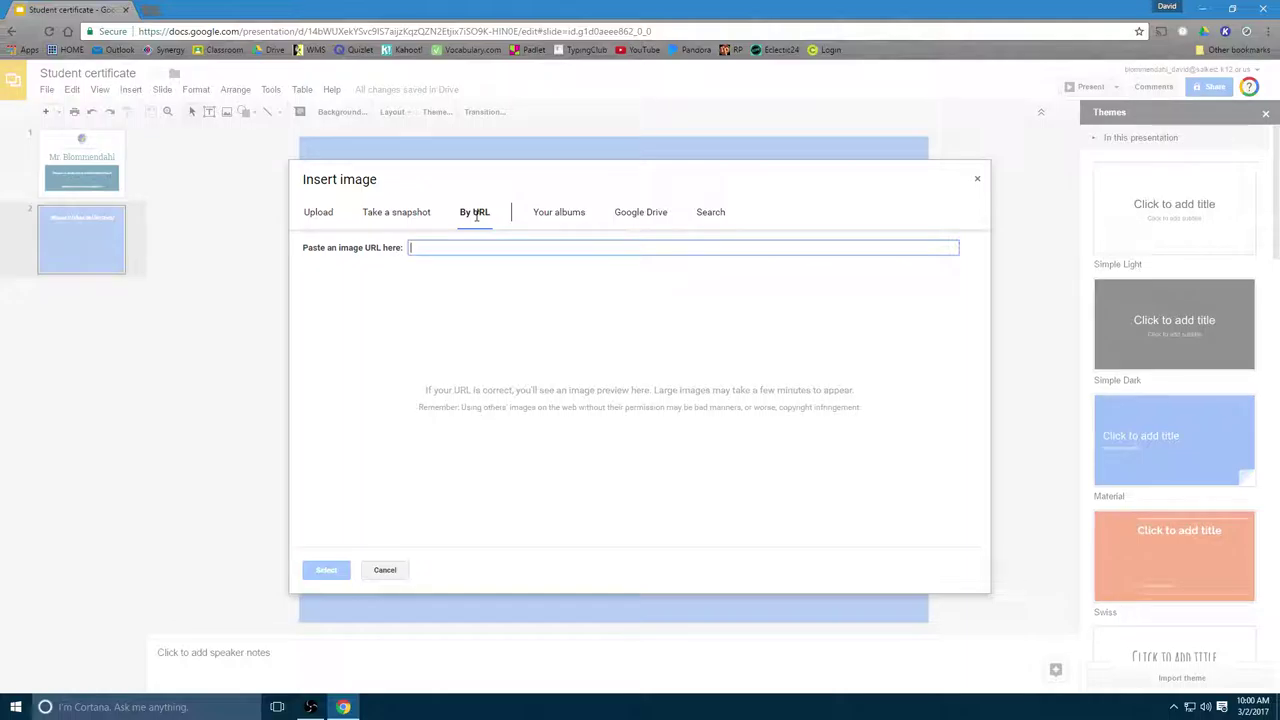
pyautogui.write('htt')
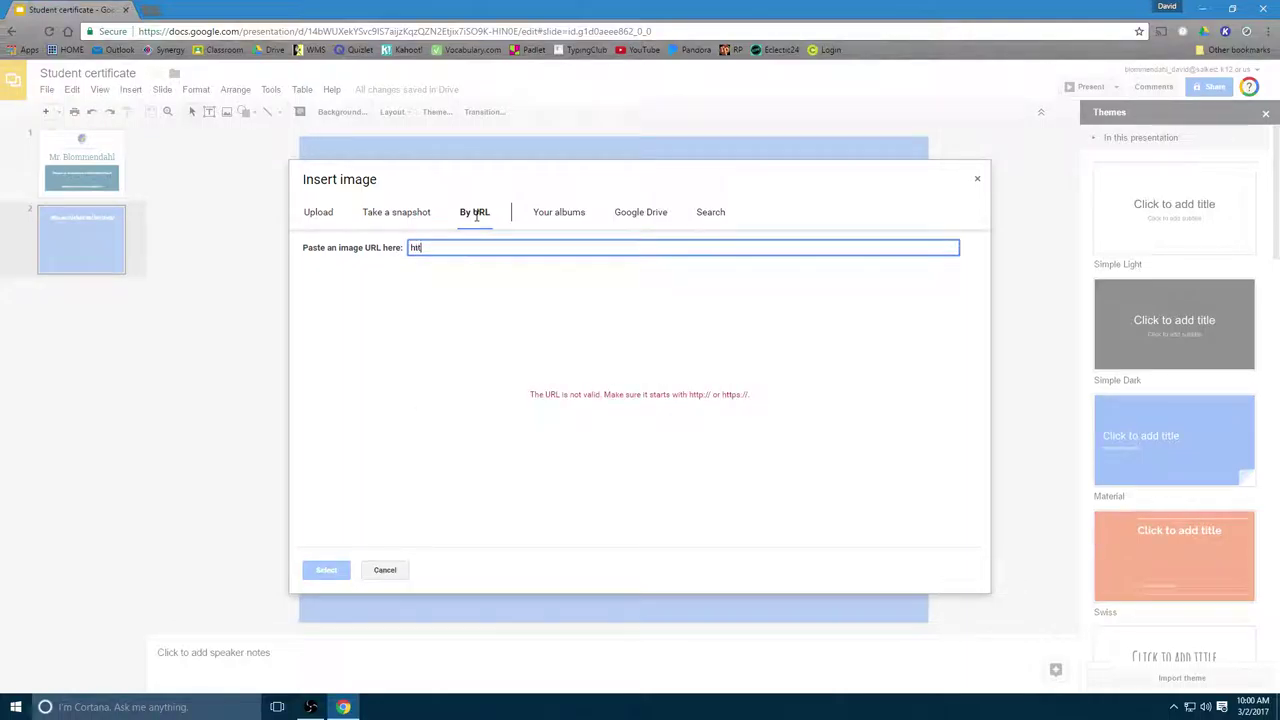
pyautogui.write('p://da')
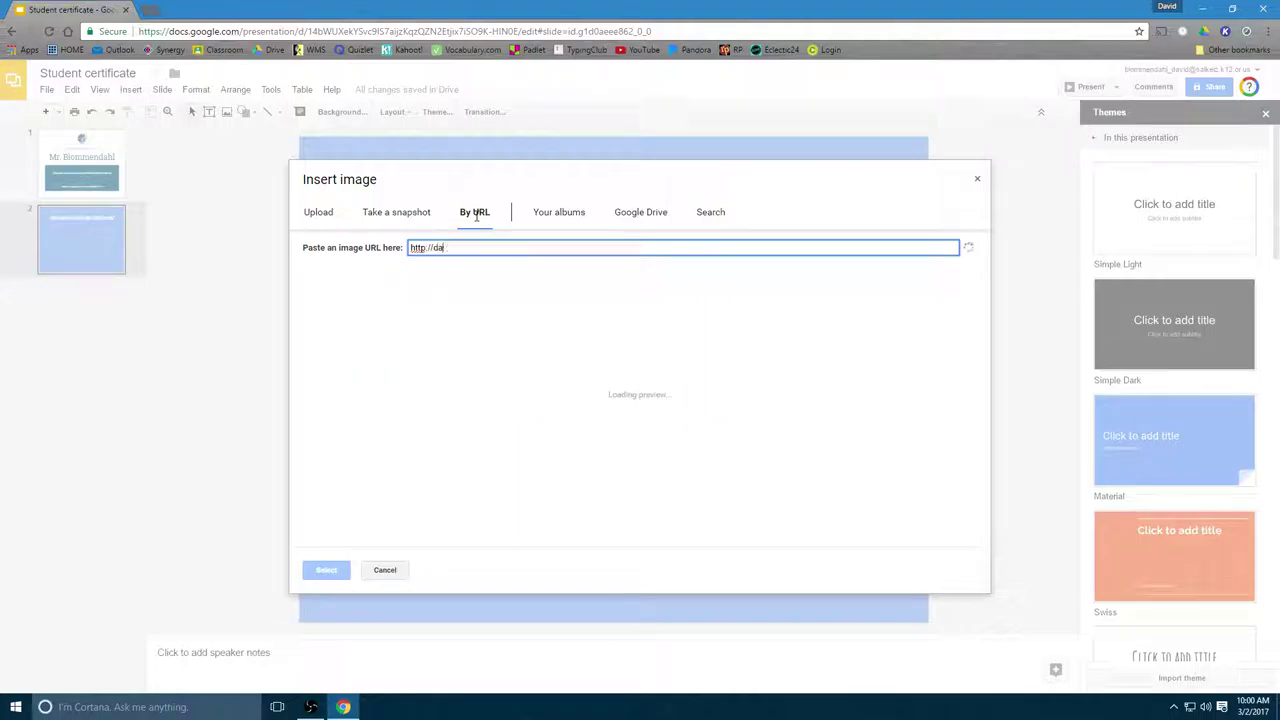
pyautogui.write('vidblommendahl')
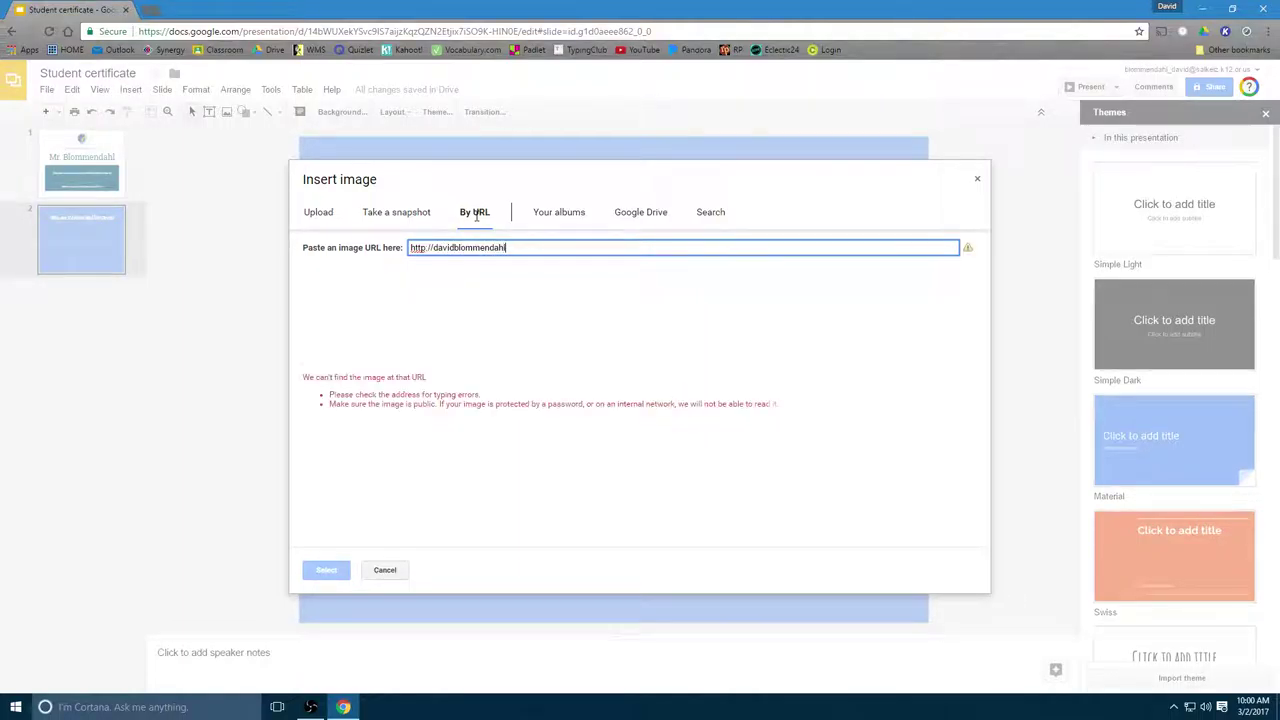
pyautogui.write('/images/dlb')
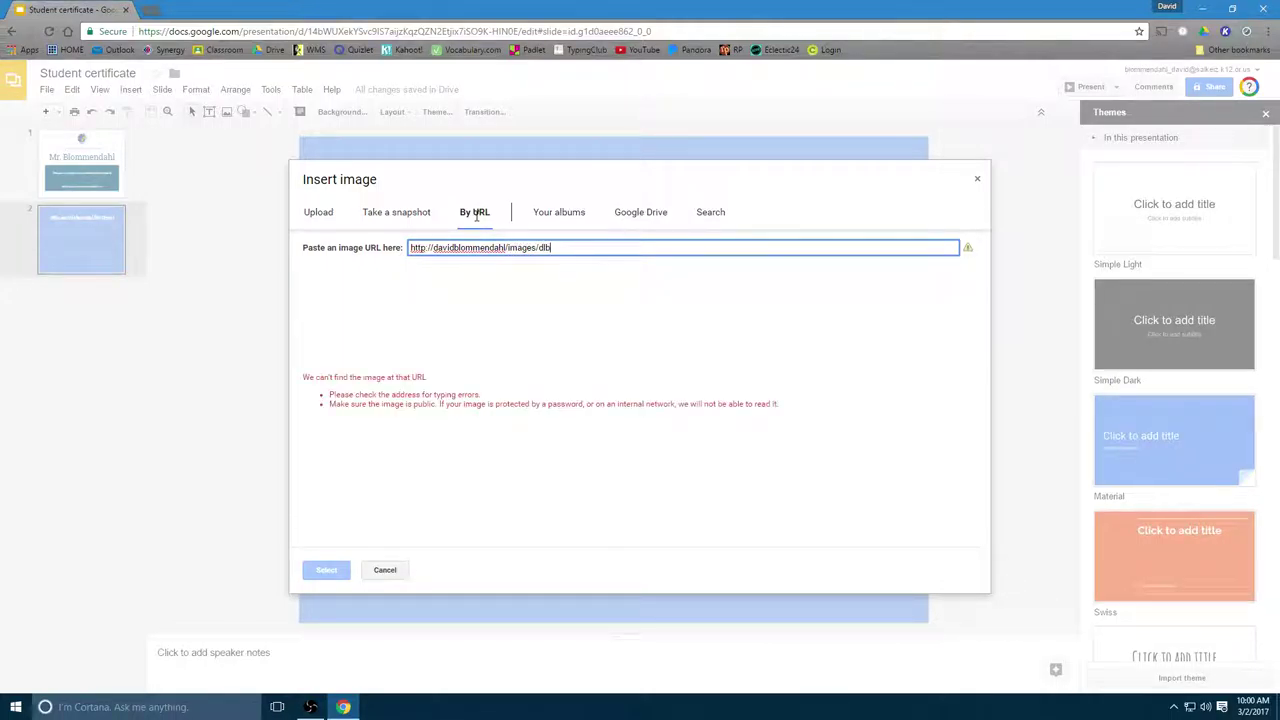
pyautogui.write('.jpg')
pyautogui.click(514, 251)
pyautogui.write('.com')
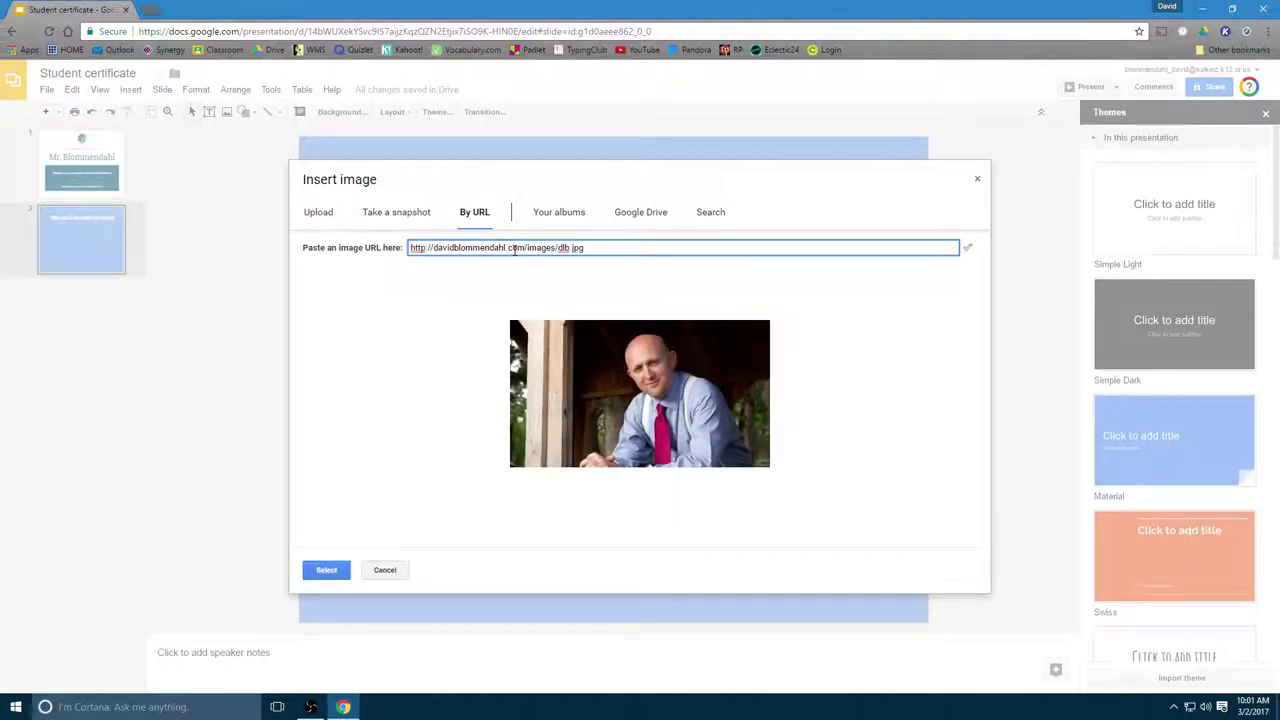
pyautogui.click(332, 570)
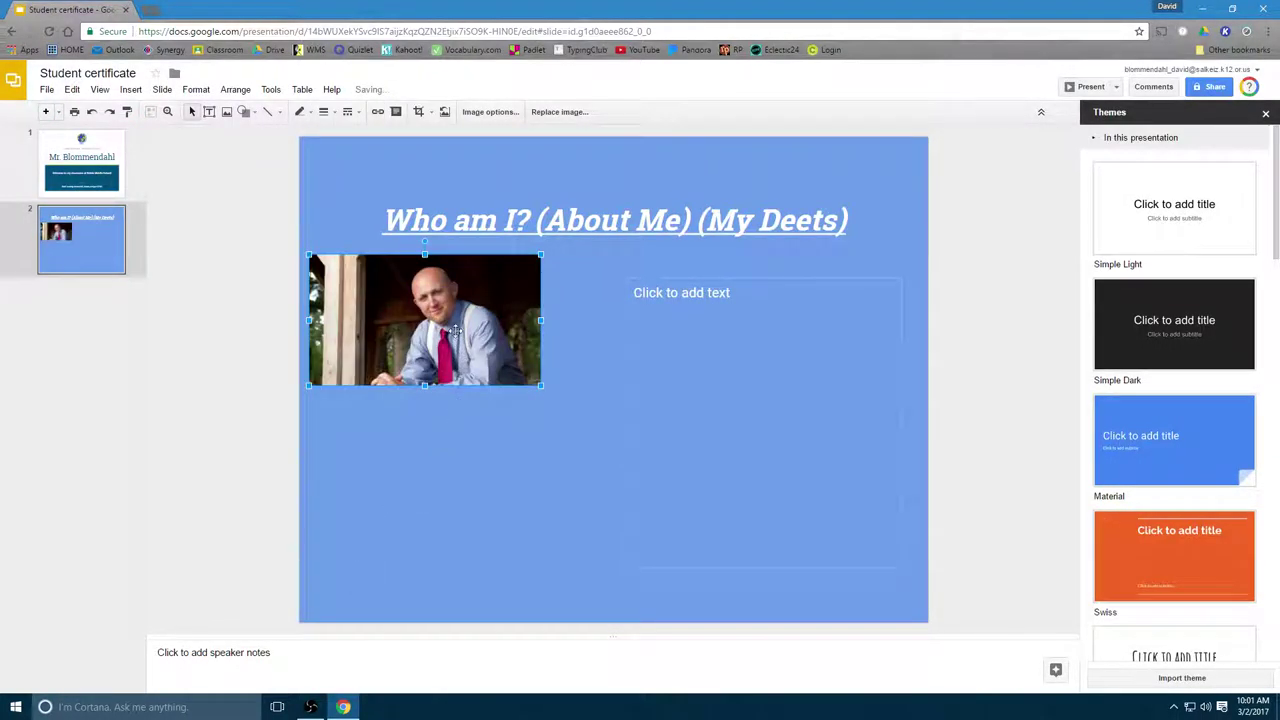
# - Move the teacher's photo below the title and enlarge it to fill the width of the empty first column
pyautogui.moveTo(459, 337); pyautogui.dragTo(470, 358)
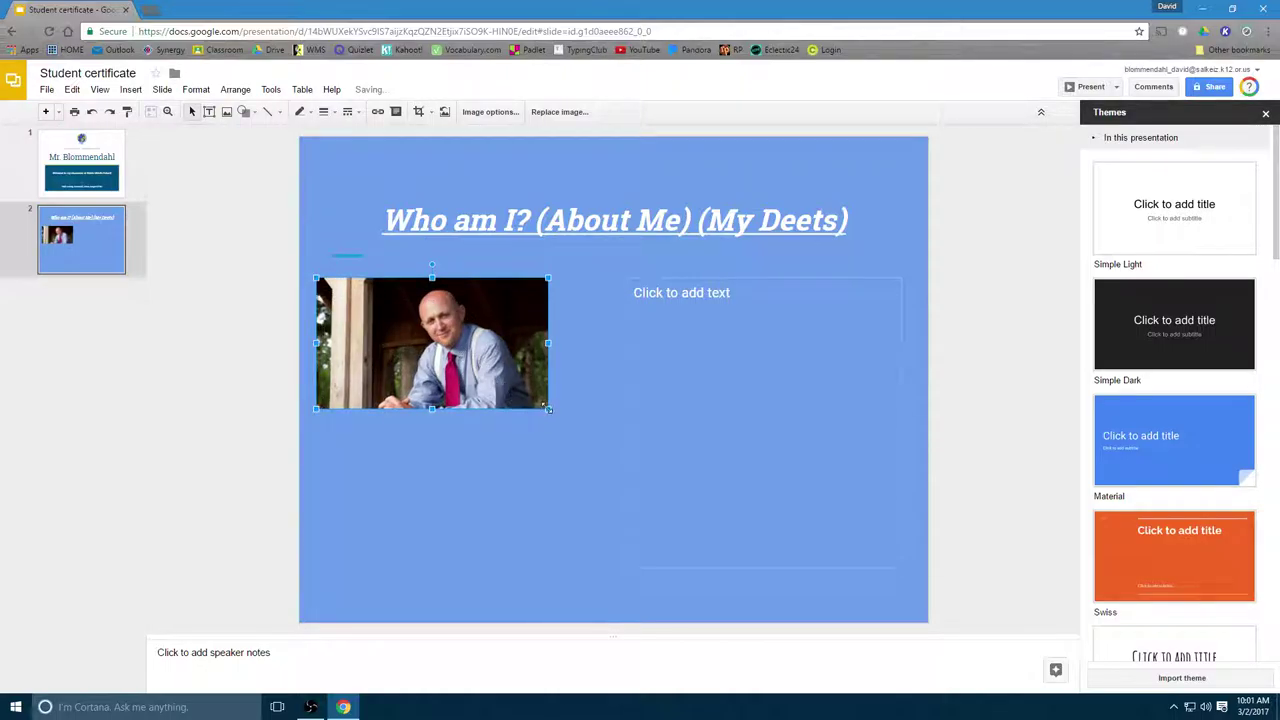
pyautogui.moveTo(547, 409); pyautogui.dragTo(568, 446)
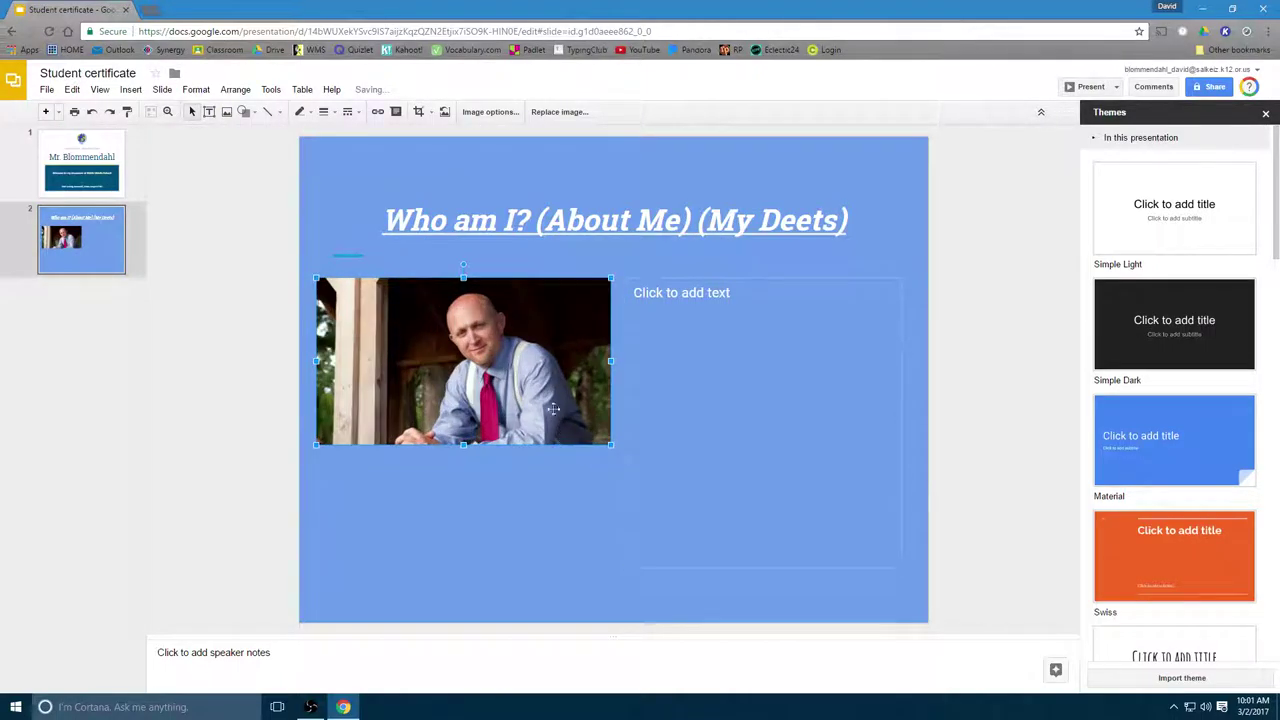
pyautogui.moveTo(546, 396); pyautogui.dragTo(545, 405)
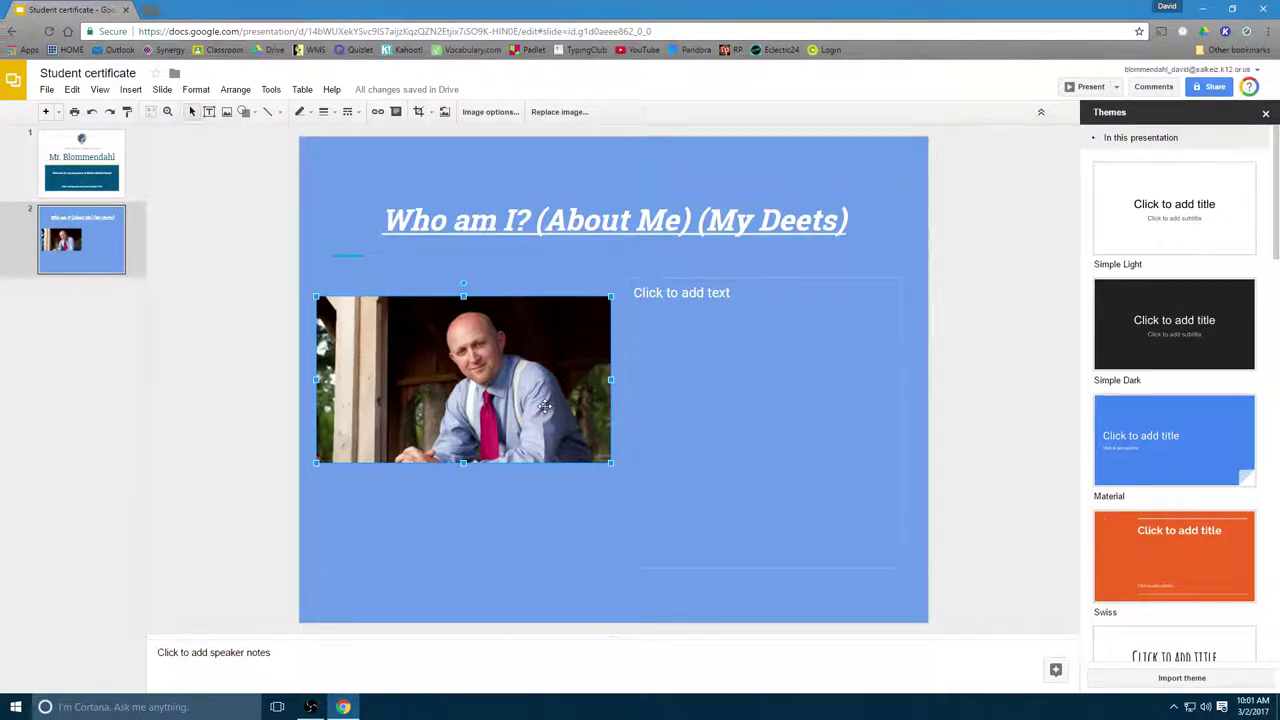
# - Enlarge the remaining column's text box upward toward the title and down nearly to the slide's lower edge
pyautogui.click(732, 378)
pyautogui.moveTo(622, 277); pyautogui.dragTo(623, 256)
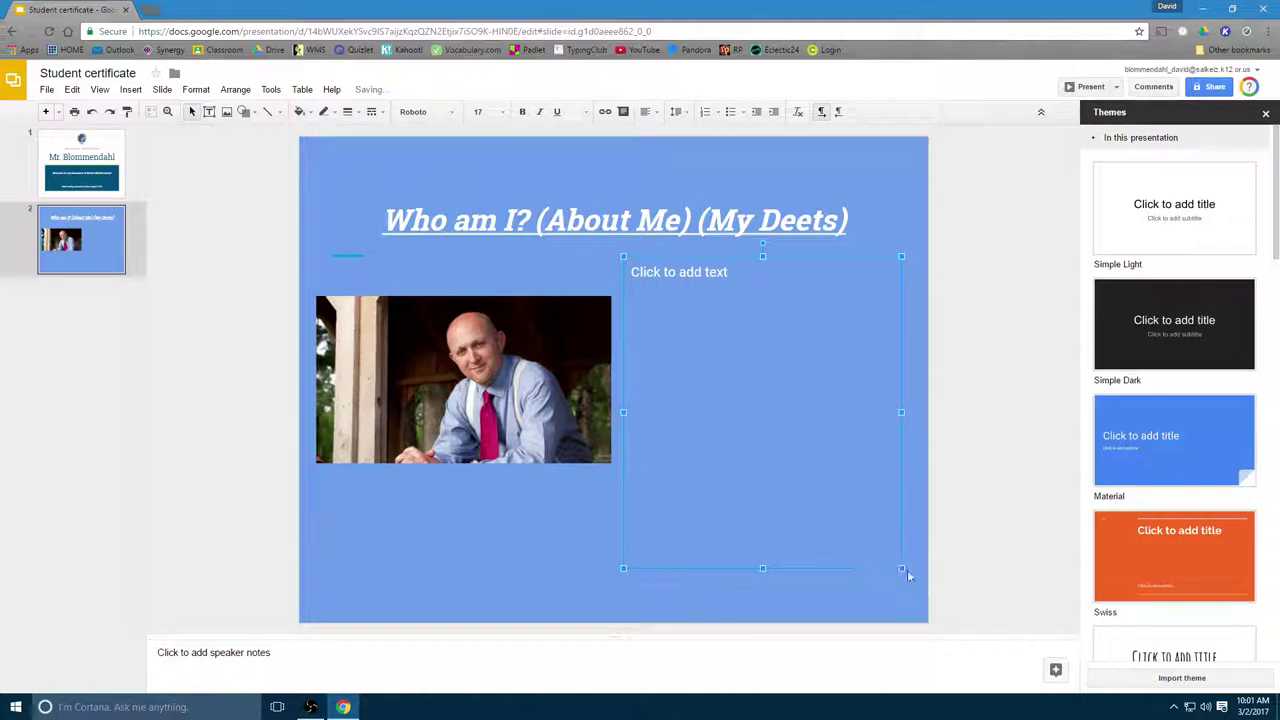
pyautogui.moveTo(908, 572); pyautogui.dragTo(914, 609)
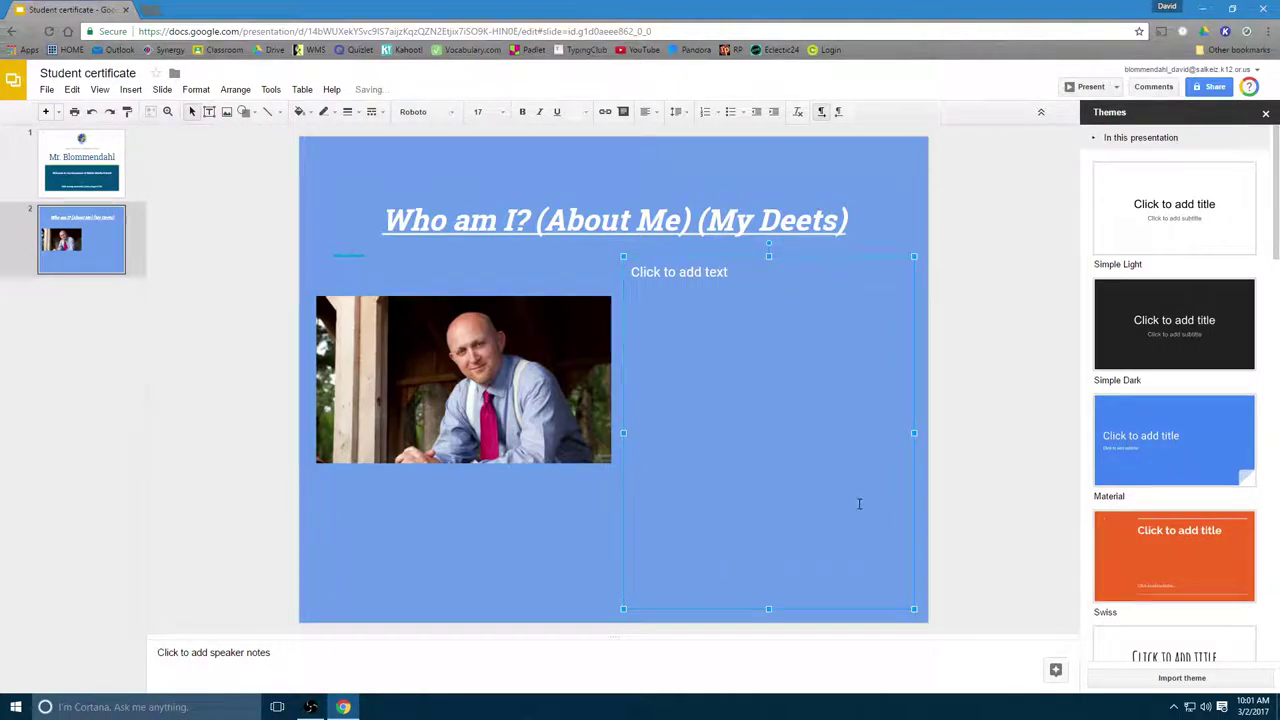
# - Enter "I have been working at Waldo since November 2004." as the text box's first paragraph
pyautogui.click(733, 298)
pyautogui.write('I have been working ')
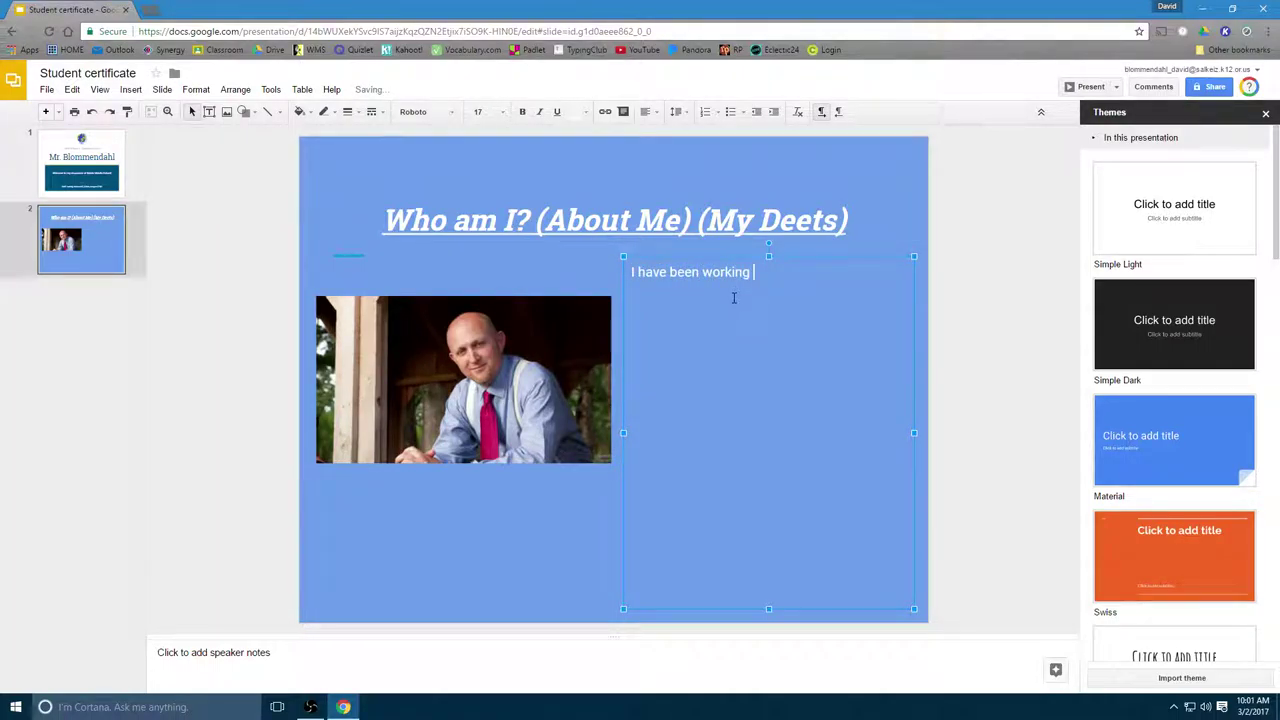
pyautogui.write('at Waldo since N')
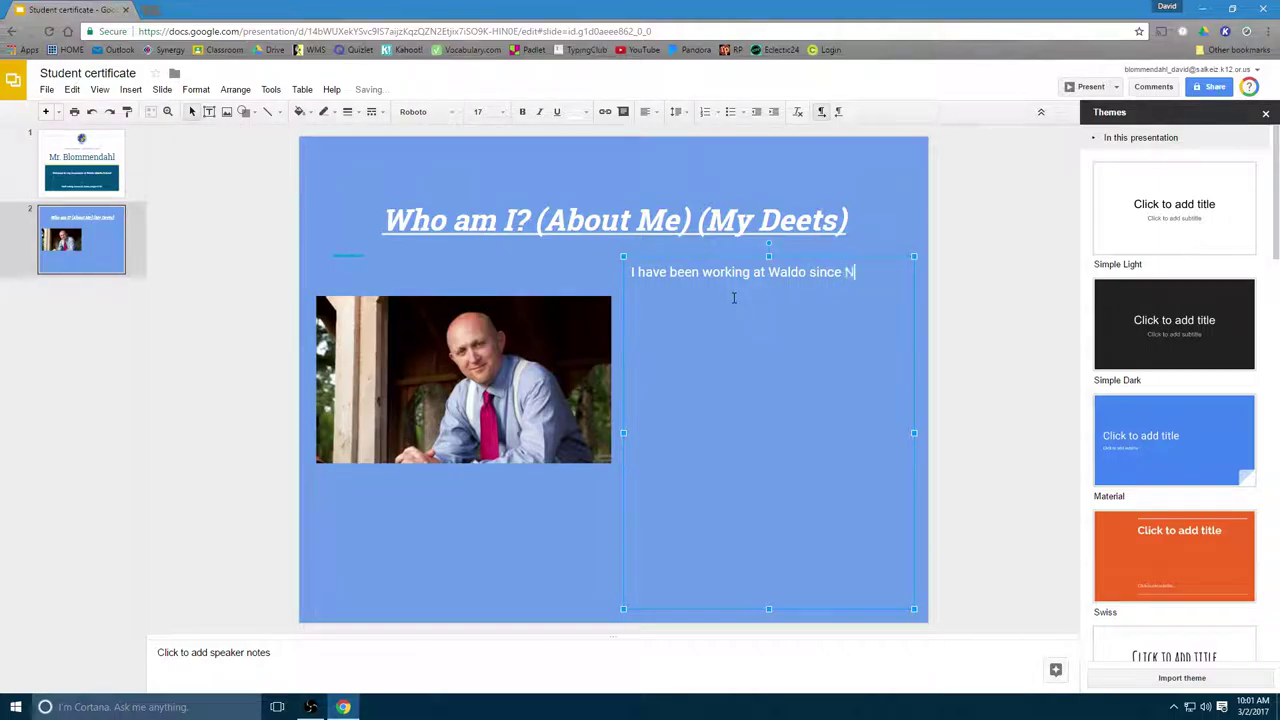
pyautogui.write('ovember 2004.')
pyautogui.press('Return')
pyautogui.click(733, 297)
pyautogui.write('.  ')
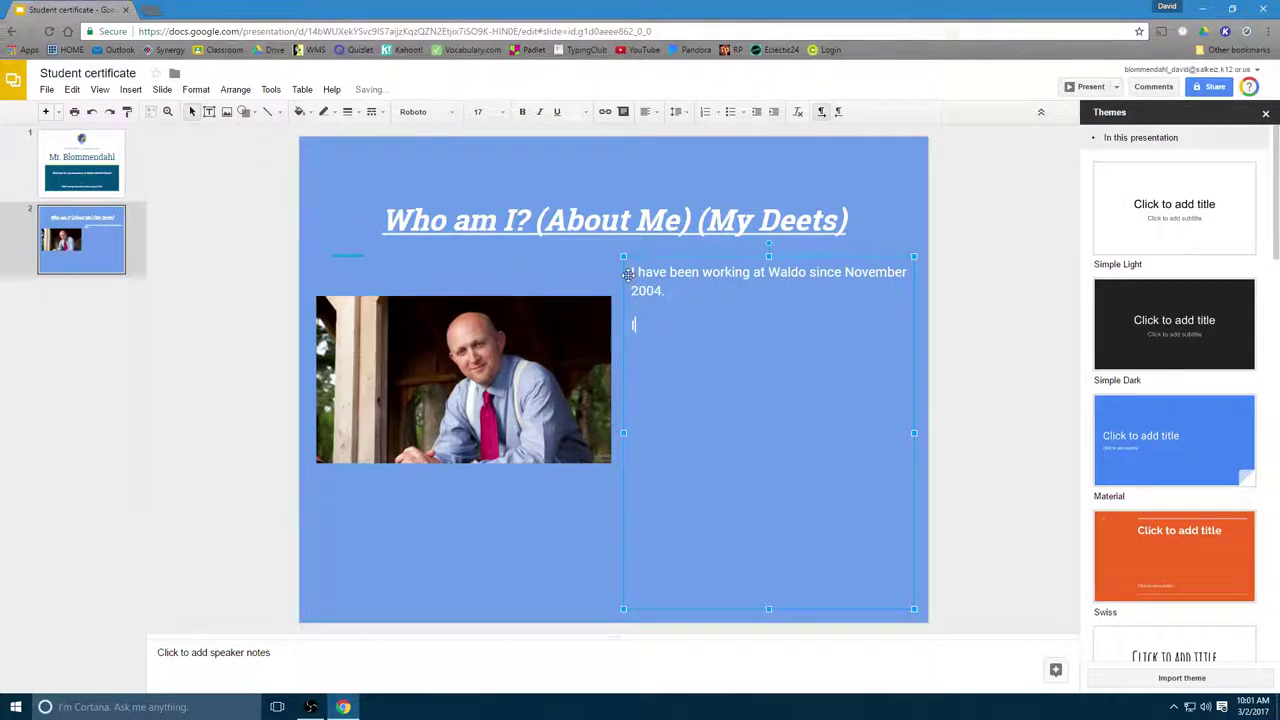
# - Add the paragraphs "In that time, I have taught 6th, 7th, and 8th grade social studies." and "I now teach Computer Literacy."
pyautogui.write('In that time, I have taug')
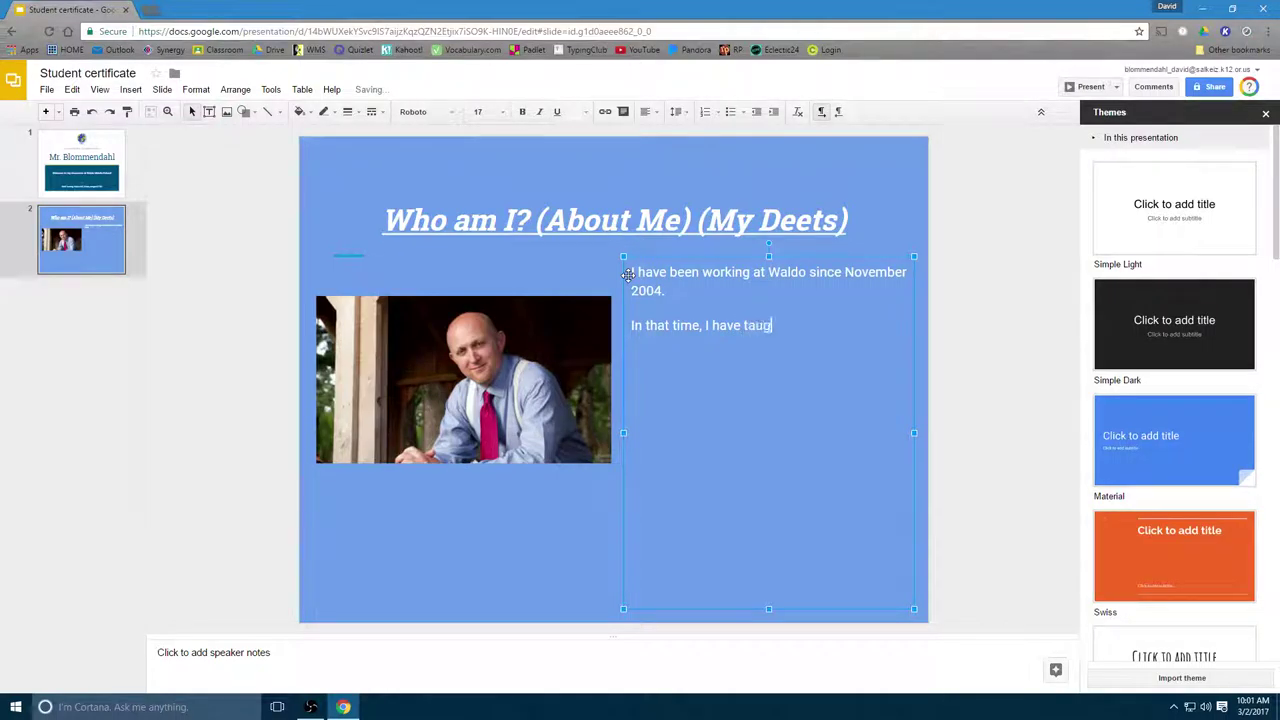
pyautogui.write('ht 6th, 7th, and 8th grade soc')
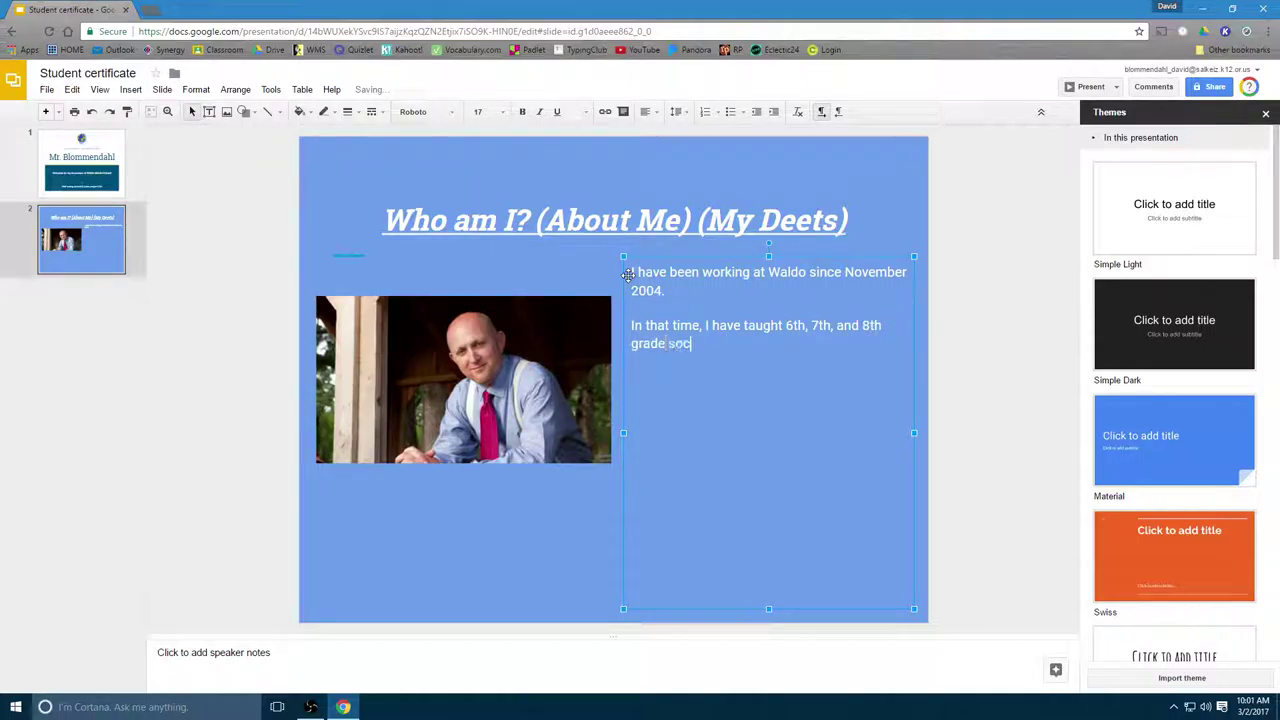
pyautogui.write('ial studies.  ')
pyautogui.write('I now teach ')
pyautogui.write('C')
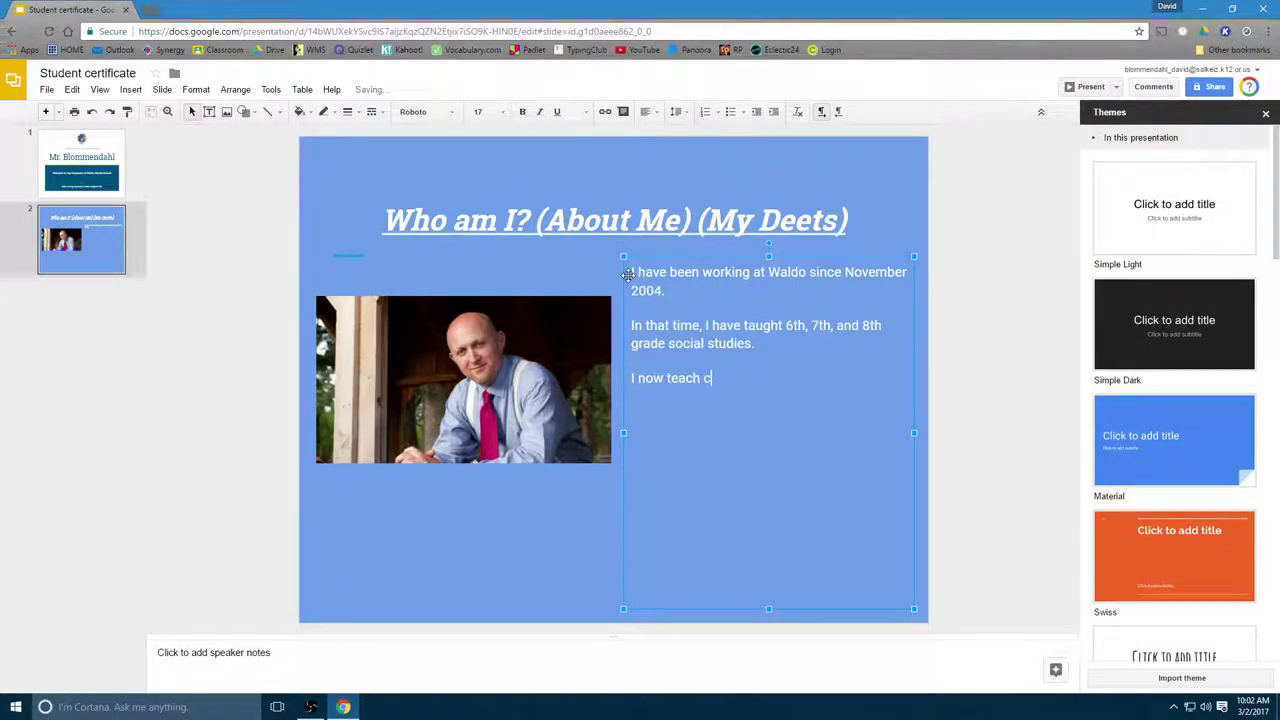
pyautogui.write('omputer Literac')
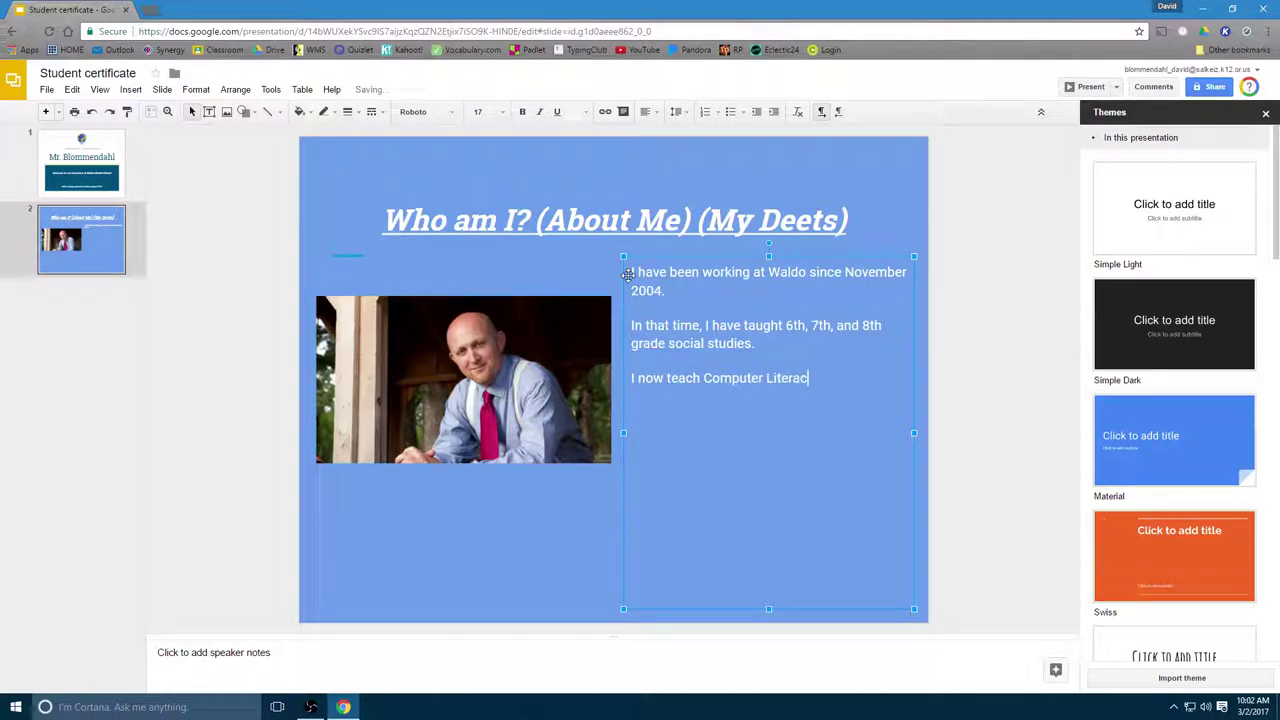
pyautogui.write('y.  ')
# - Add the paragraph "I have been in charge of the Waldo web site since 2006." to the text box
pyautogui.write('I have be')
pyautogui.write('en ')
pyautogui.write('in charg')
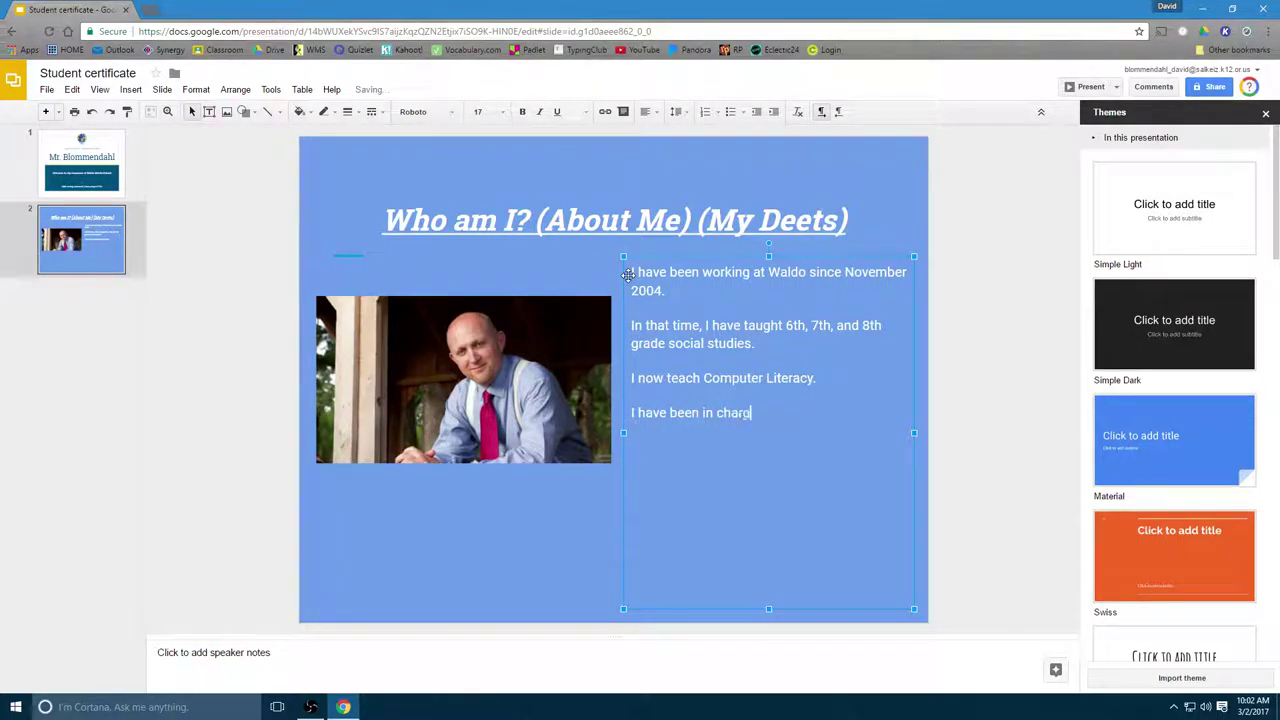
pyautogui.write('e of the Waldo web site ')
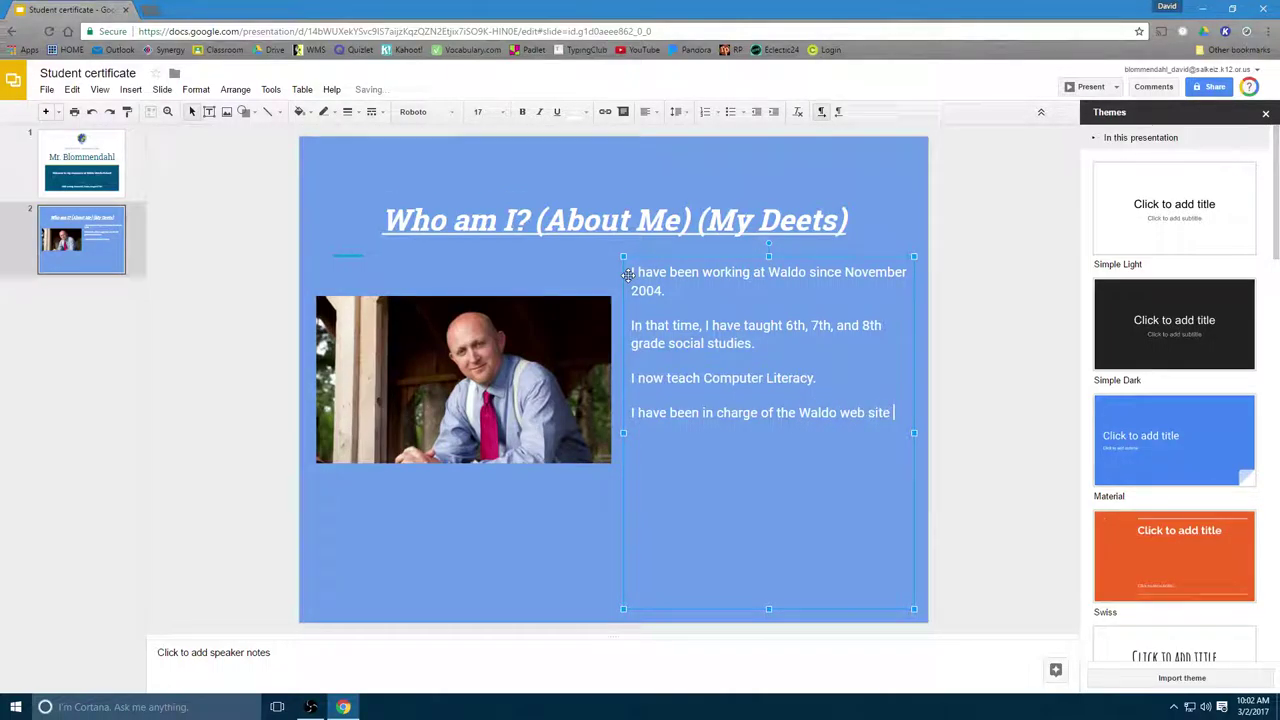
pyautogui.write('since 200')
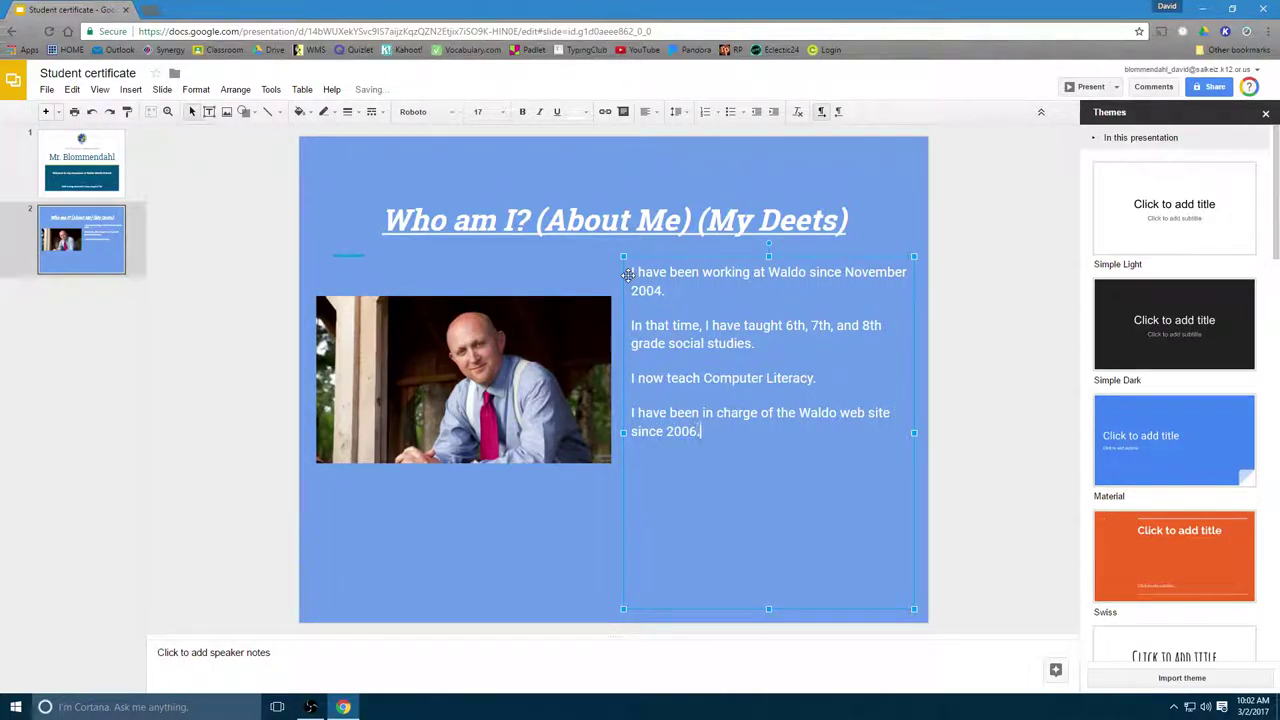
pyautogui.write('6.')
# - Add a final paragraph saying "I have a wife, three step-kids, and a son named" followed by the son's first name
pyautogui.press('Return')
pyautogui.press('Return')
pyautogui.write('I have a wife, thre step-kids, and a son named ')
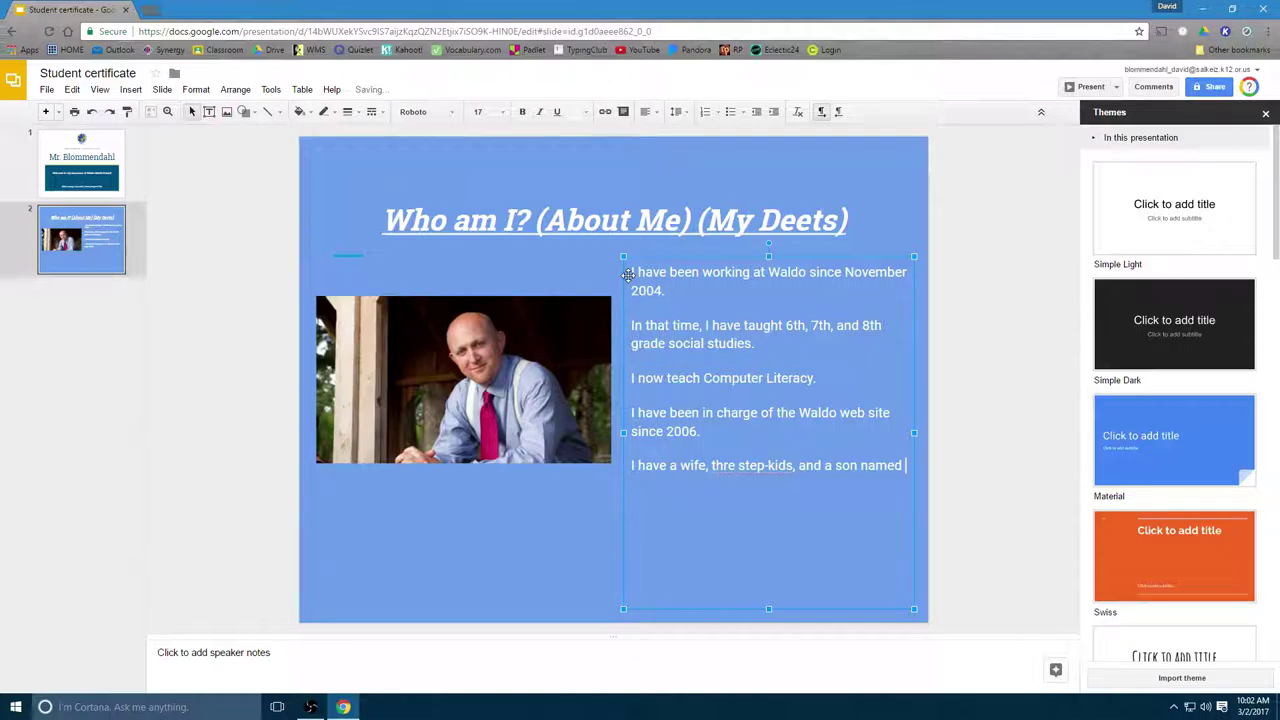
pyautogui.write('Chs')
pyautogui.write('rlie.')
pyautogui.click(726, 464)
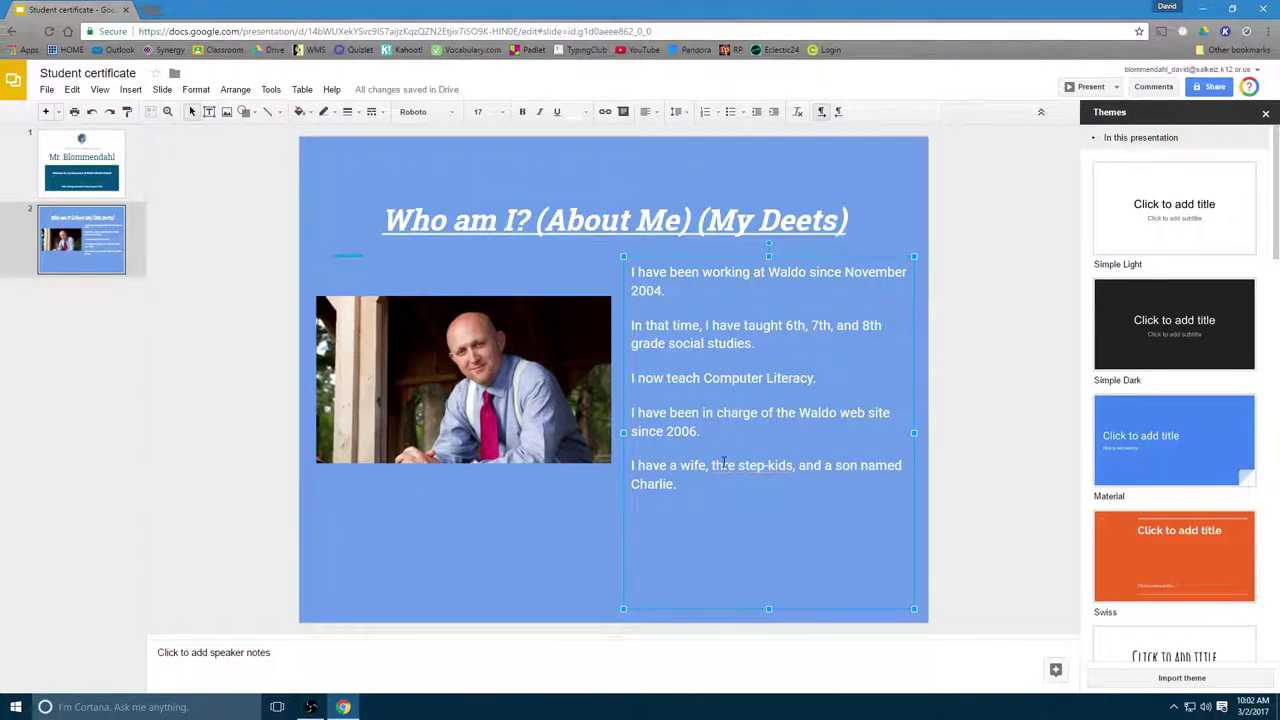
pyautogui.write('re')
# - Insert the three step-kids' first names in parentheses after "three step-kids" in the last paragraph, keeping a comma after the closing parenthesis
pyautogui.click(803, 466)
pyautogui.press('BackSpace')
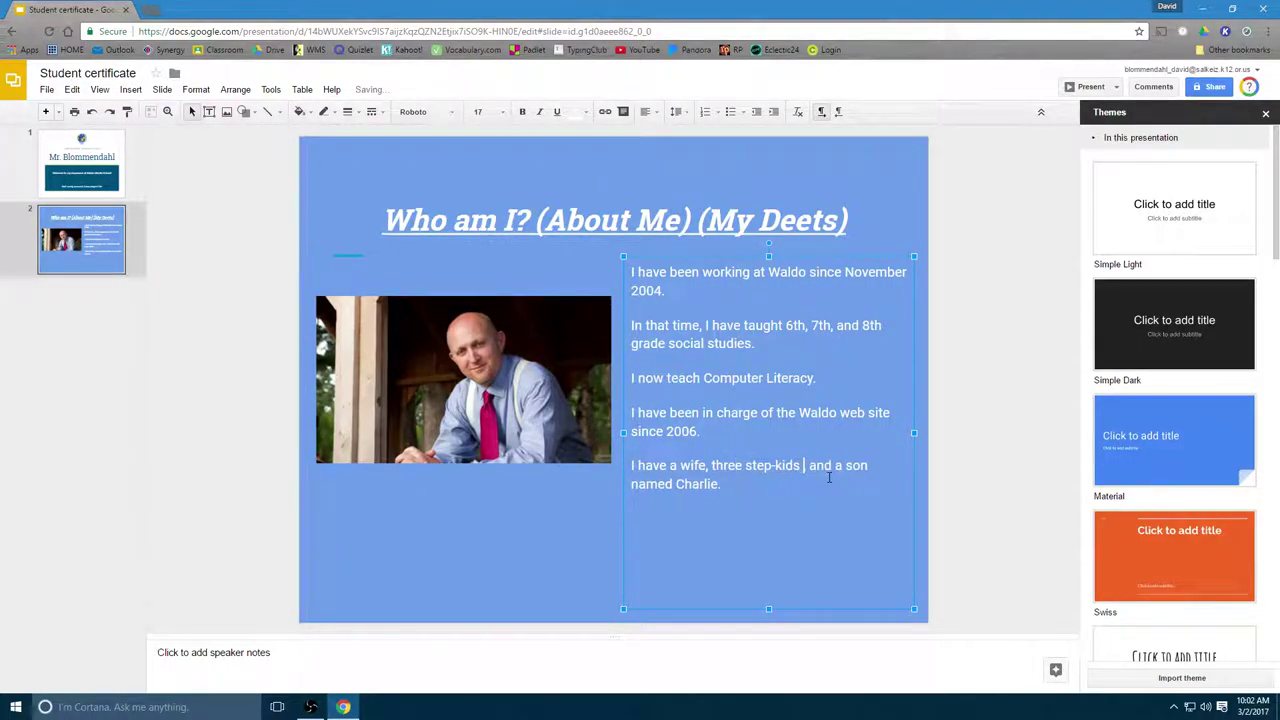
pyautogui.write('(j')
pyautogui.press('BackSpace')
pyautogui.write('Johnny')
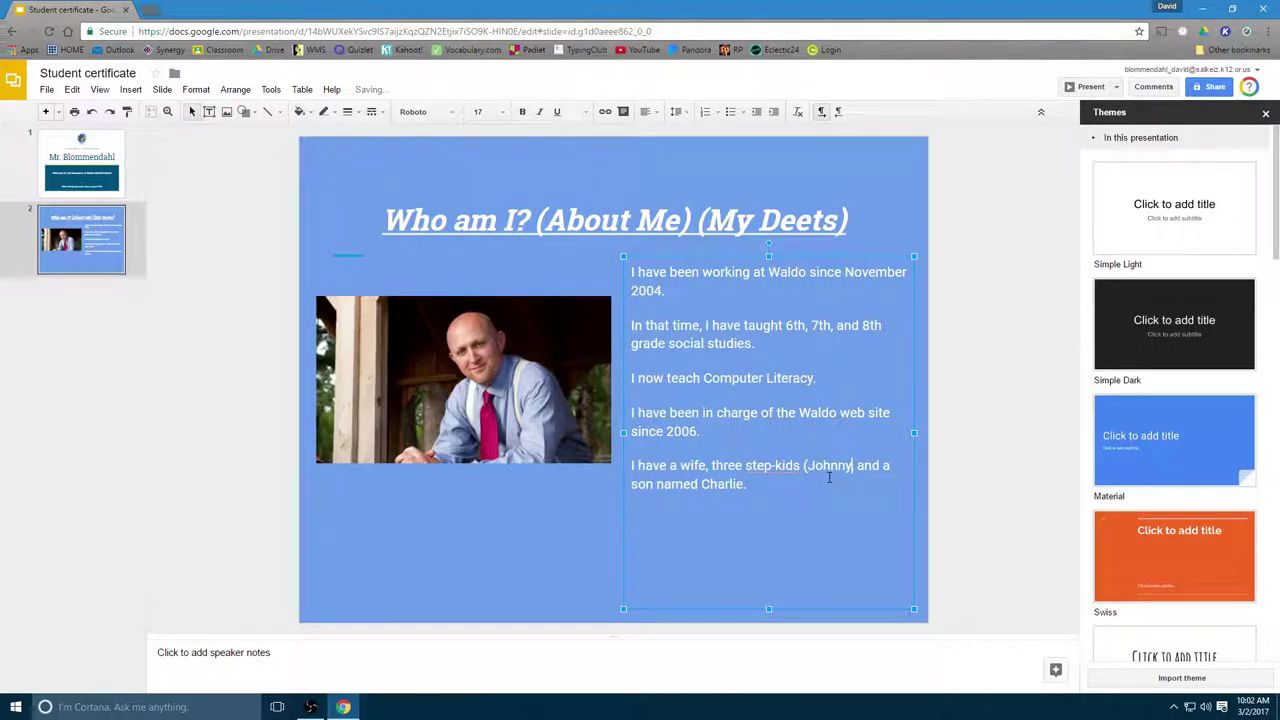
pyautogui.write(', Emma, a')
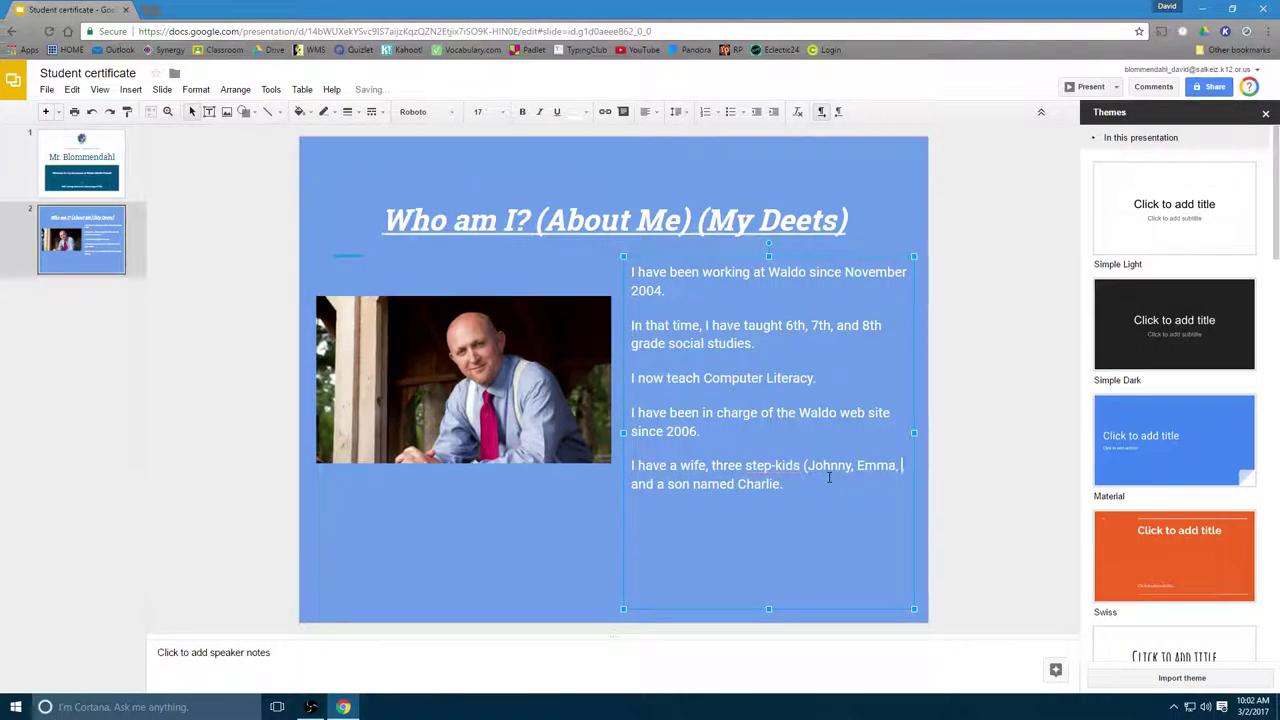
pyautogui.write('nd Mria and')
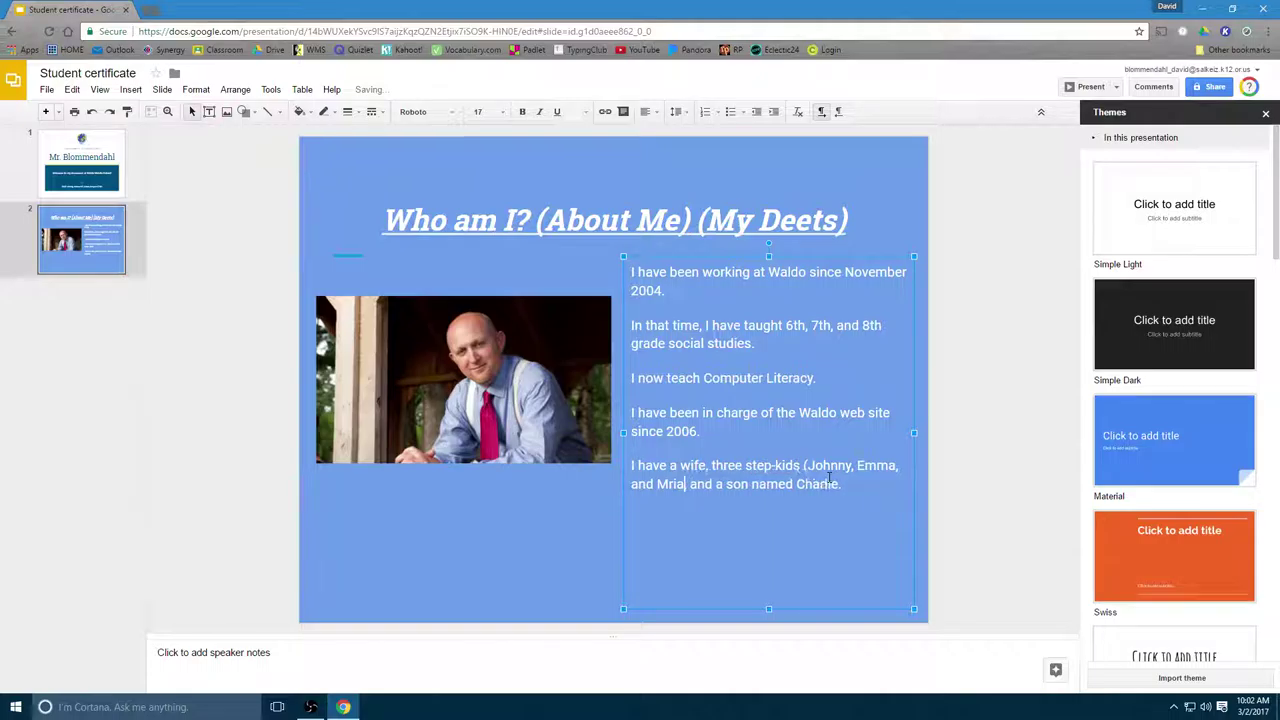
pyautogui.press('BackSpace')
pyautogui.press('BackSpace')
pyautogui.press('BackSpace')
pyautogui.write('iriam)')
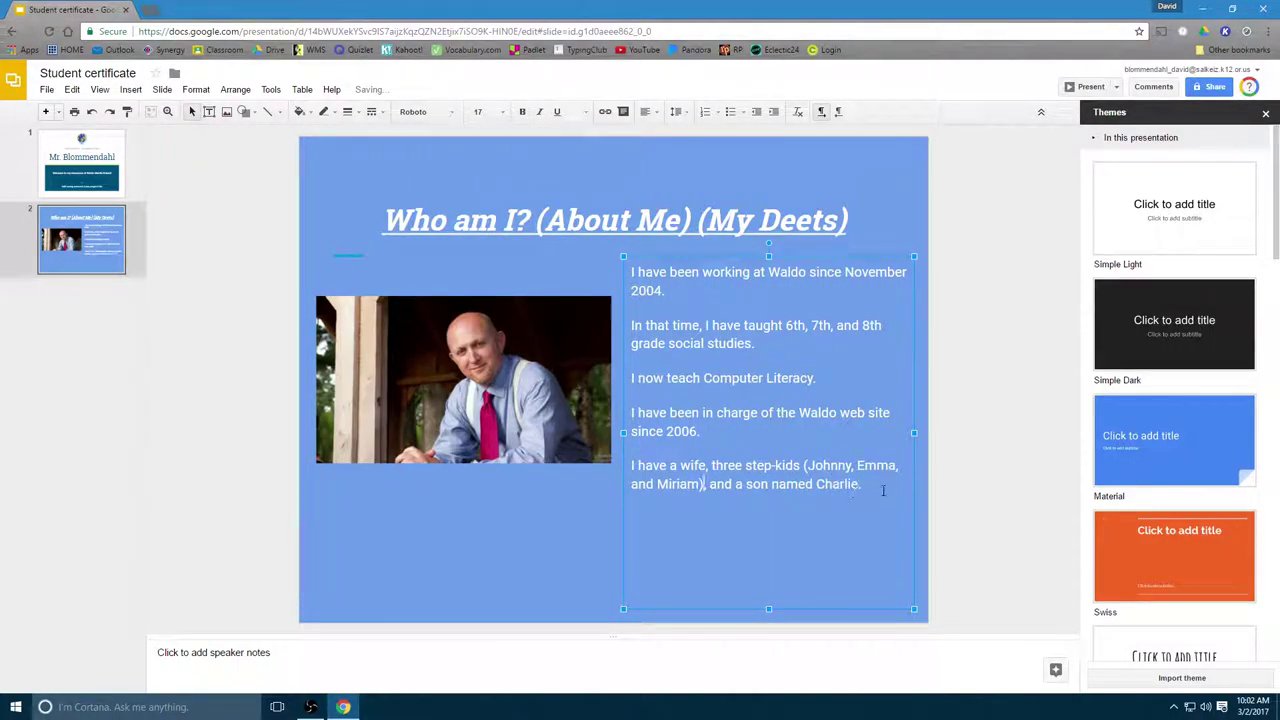
pyautogui.write(',')
# - Set the font size of all the biography text to 22
pyautogui.click(505, 112)
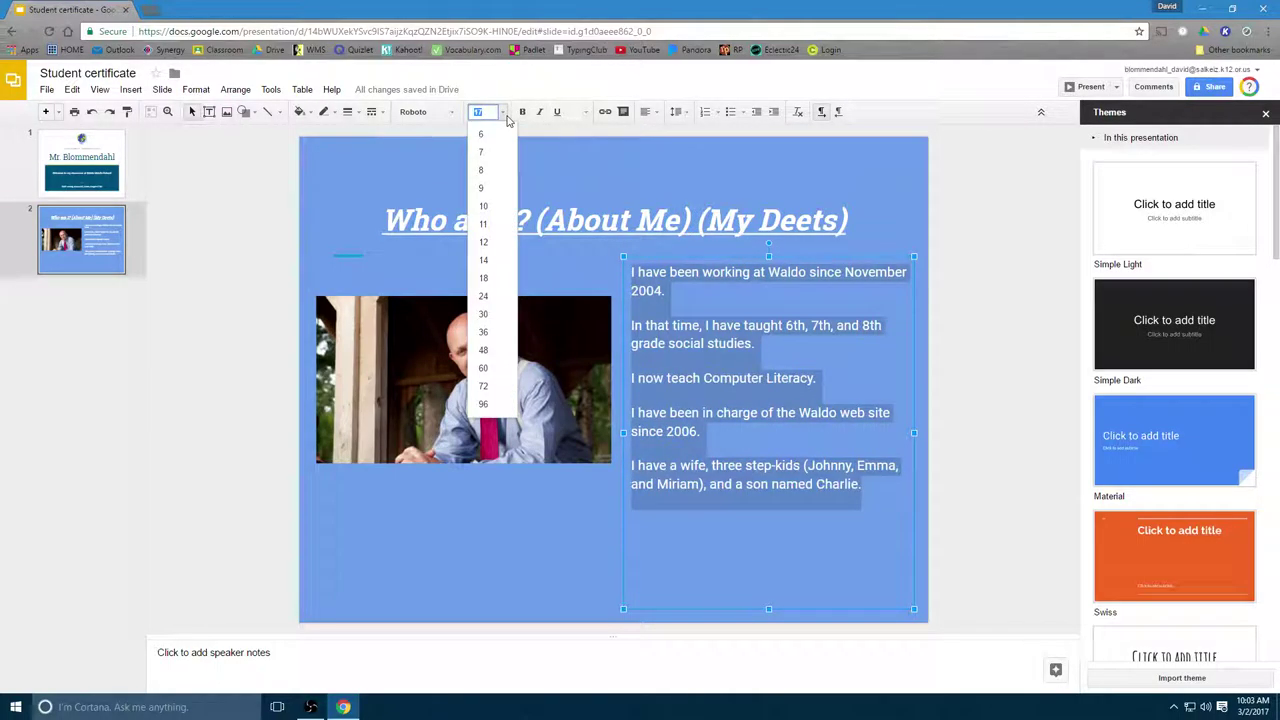
pyautogui.click(490, 297)
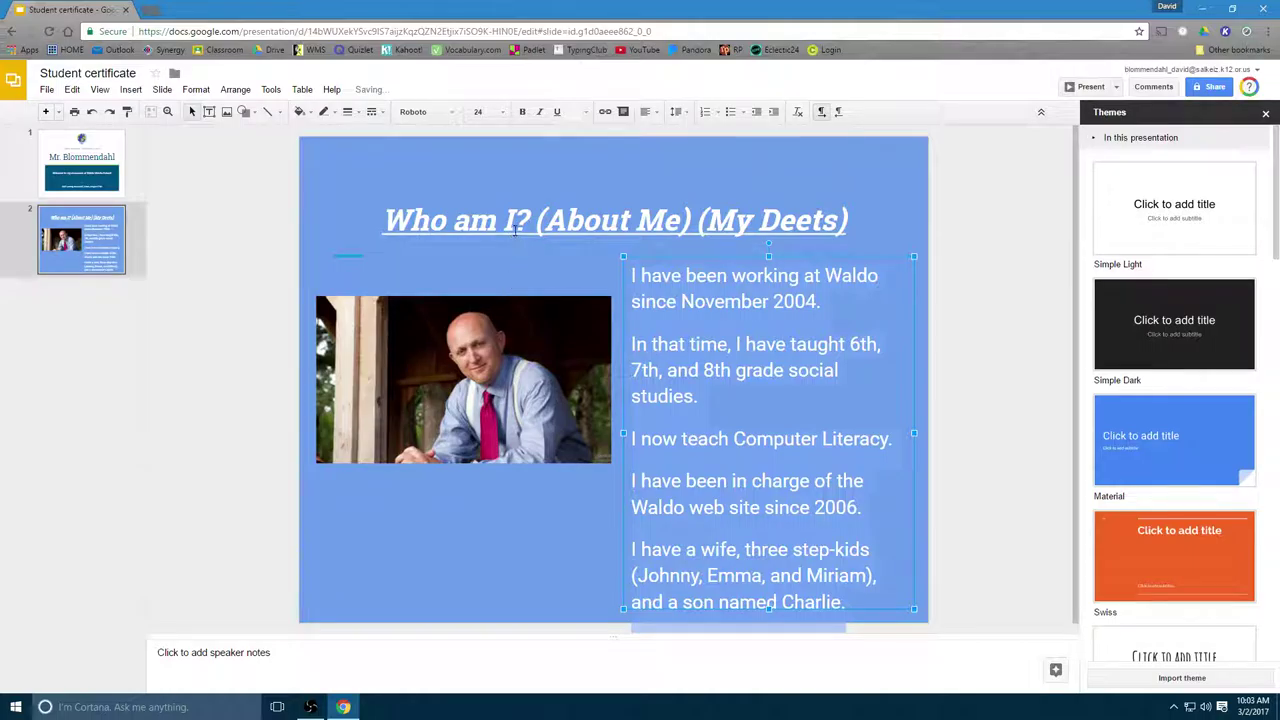
pyautogui.click(504, 112)
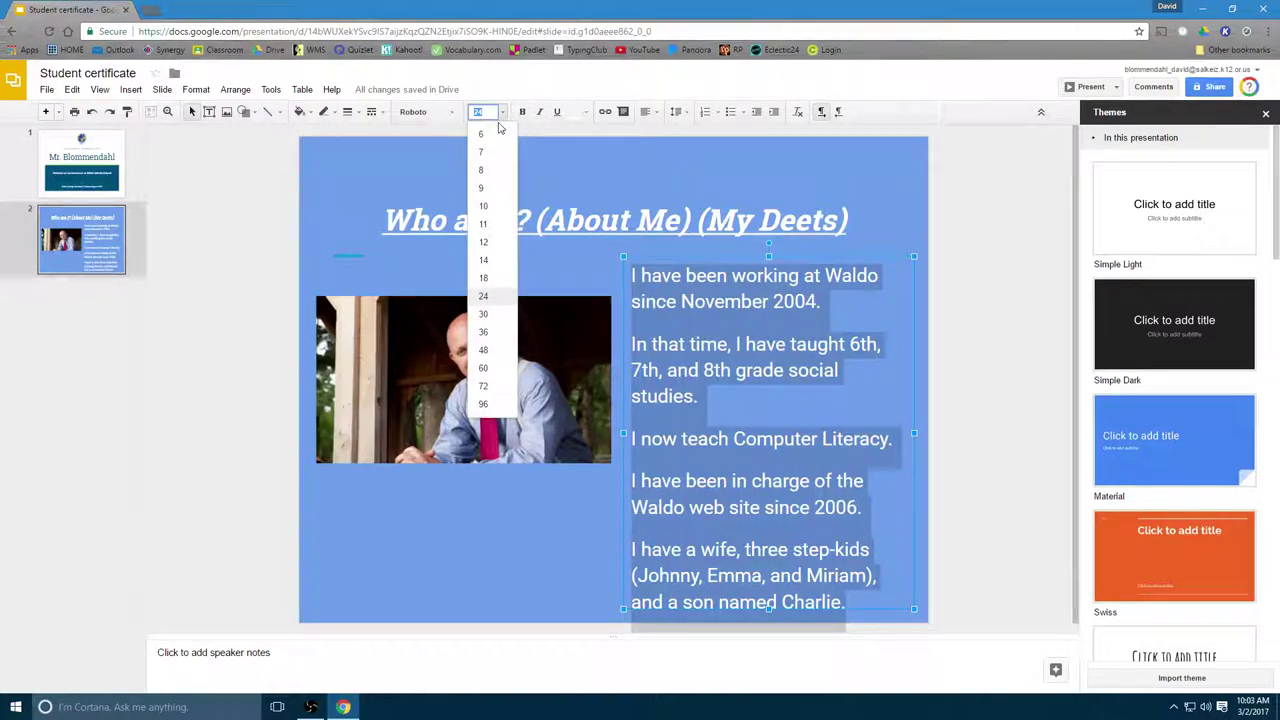
pyautogui.write('22')
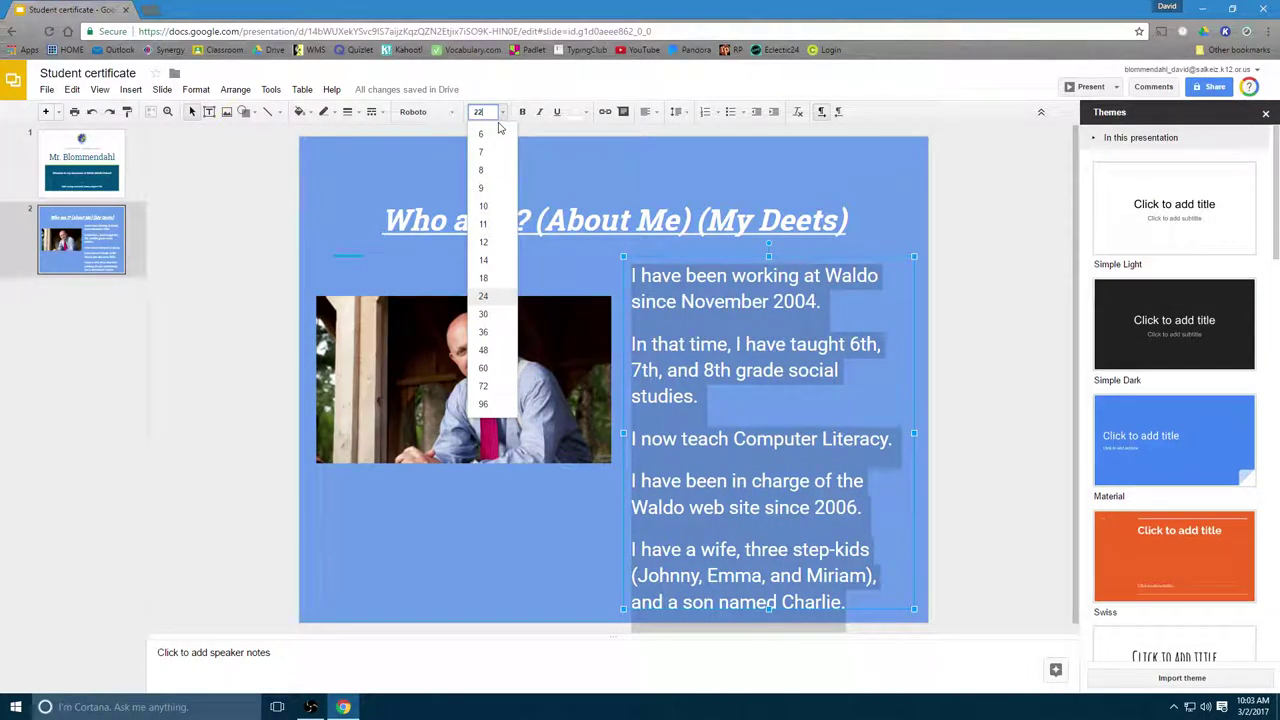
pyautogui.press('Return')
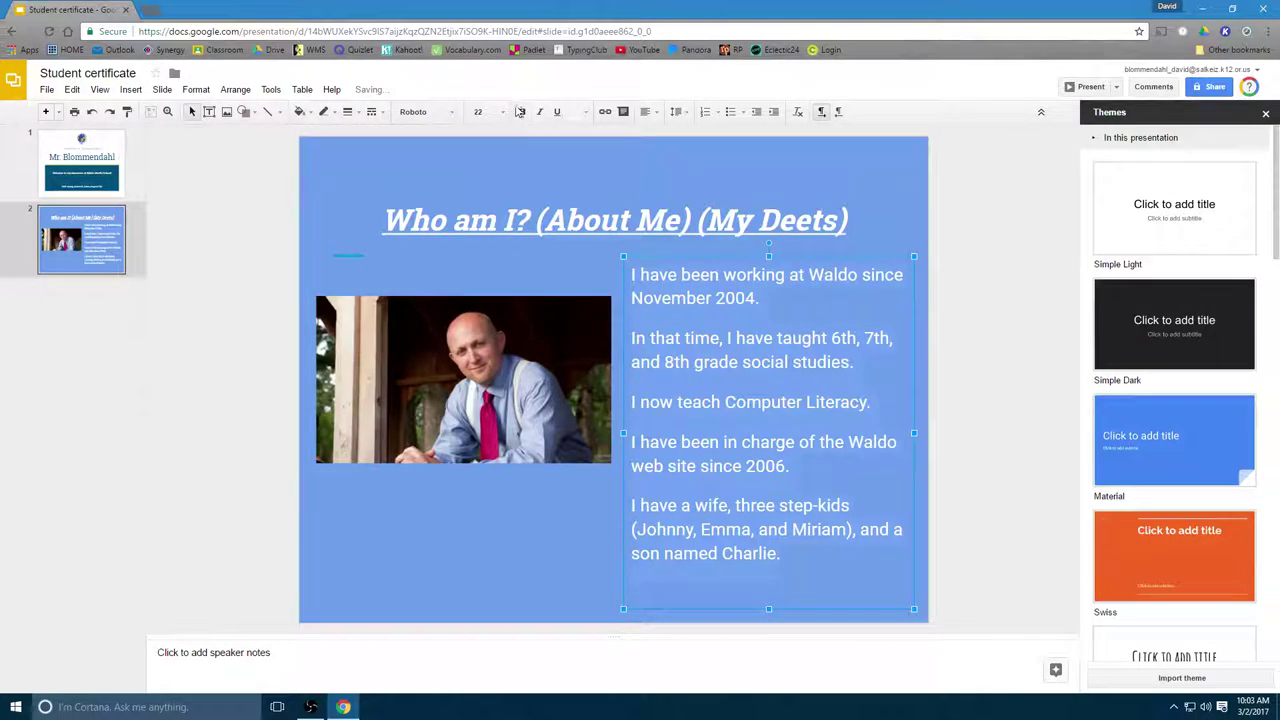
# - Make the biography text bold and italic and change its font to Cambria
pyautogui.click(521, 112)
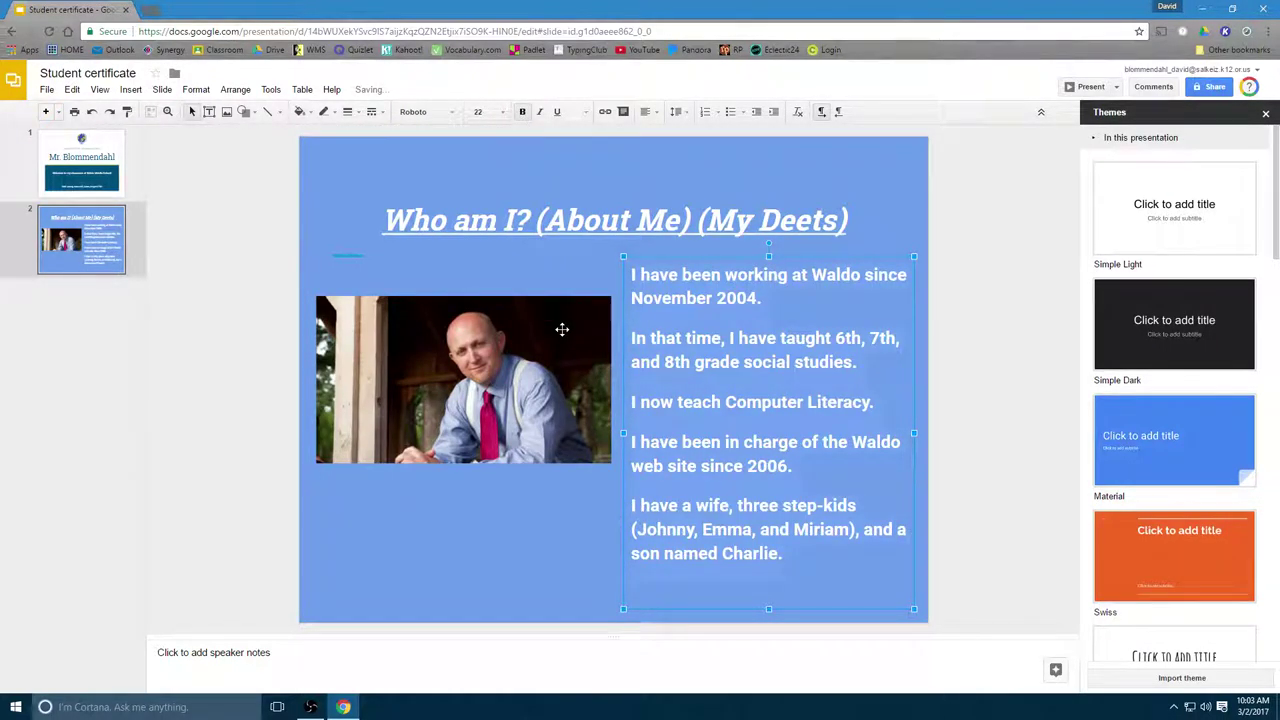
pyautogui.click(539, 112)
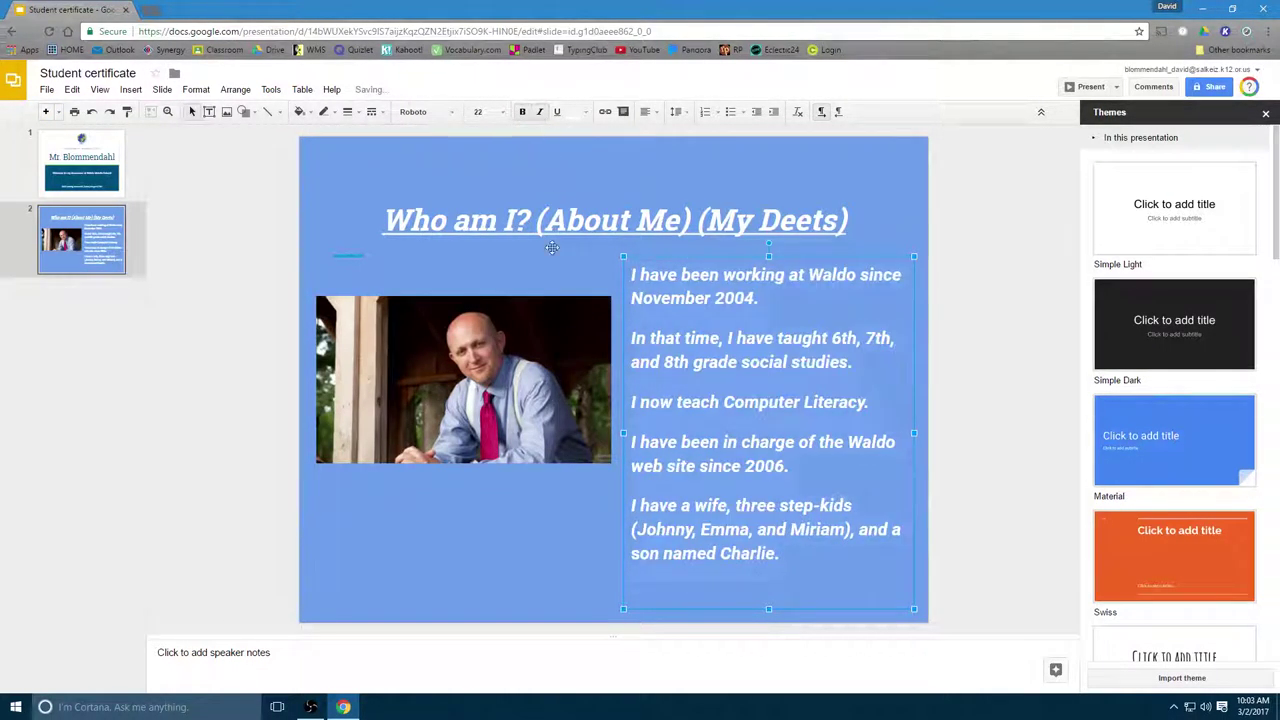
pyautogui.click(453, 117)
pyautogui.click(443, 142)
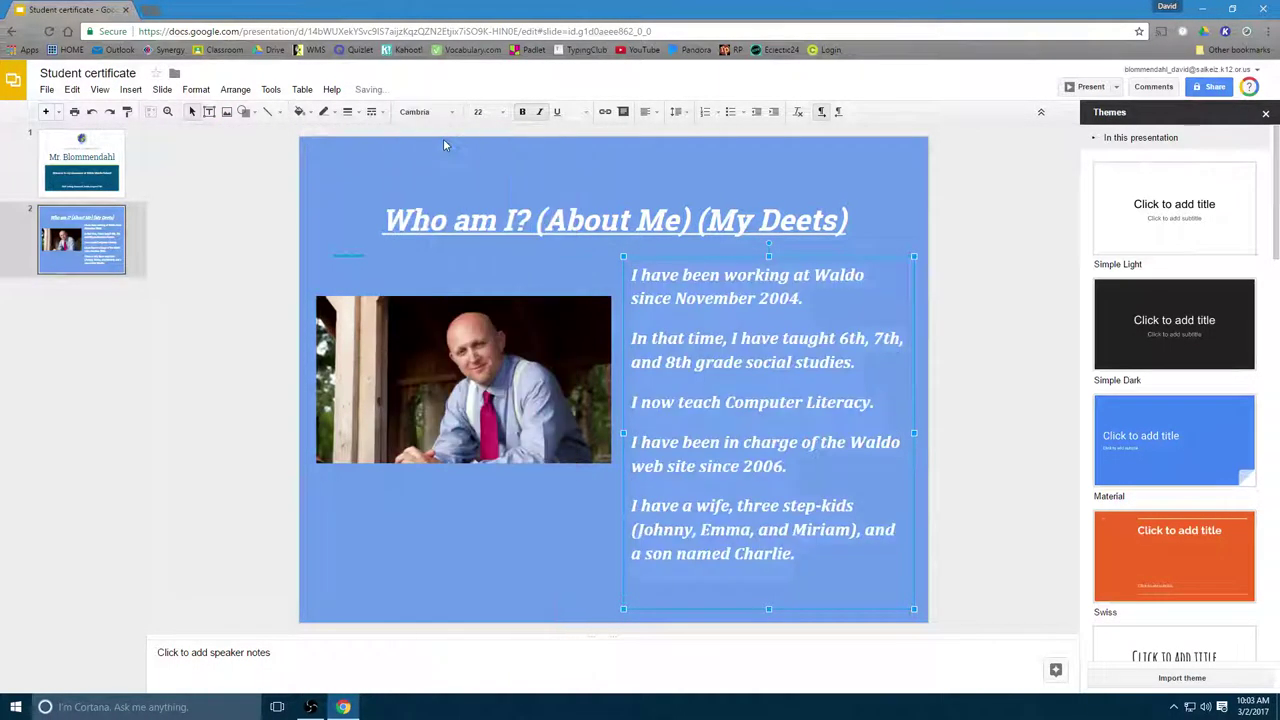
# - Change the font of the title "Who am I? (About Me) (My Deets)" to Cambria
pyautogui.click(381, 217)
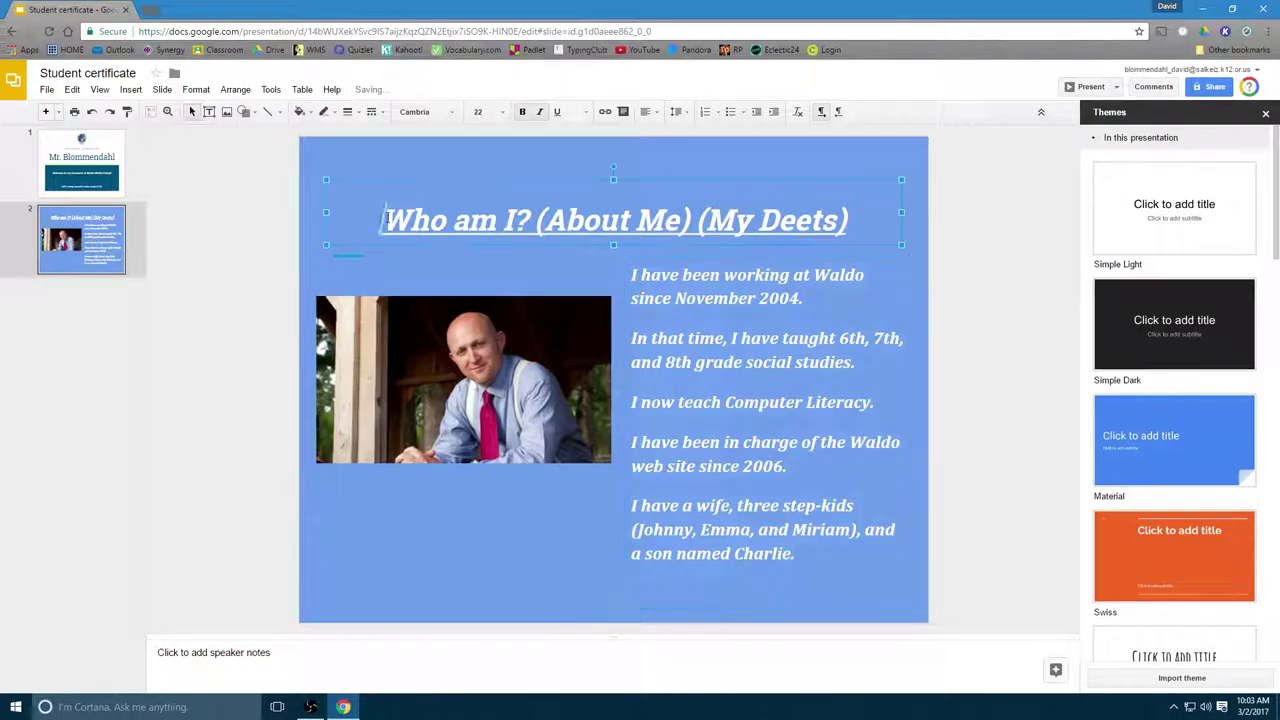
pyautogui.click(853, 222)
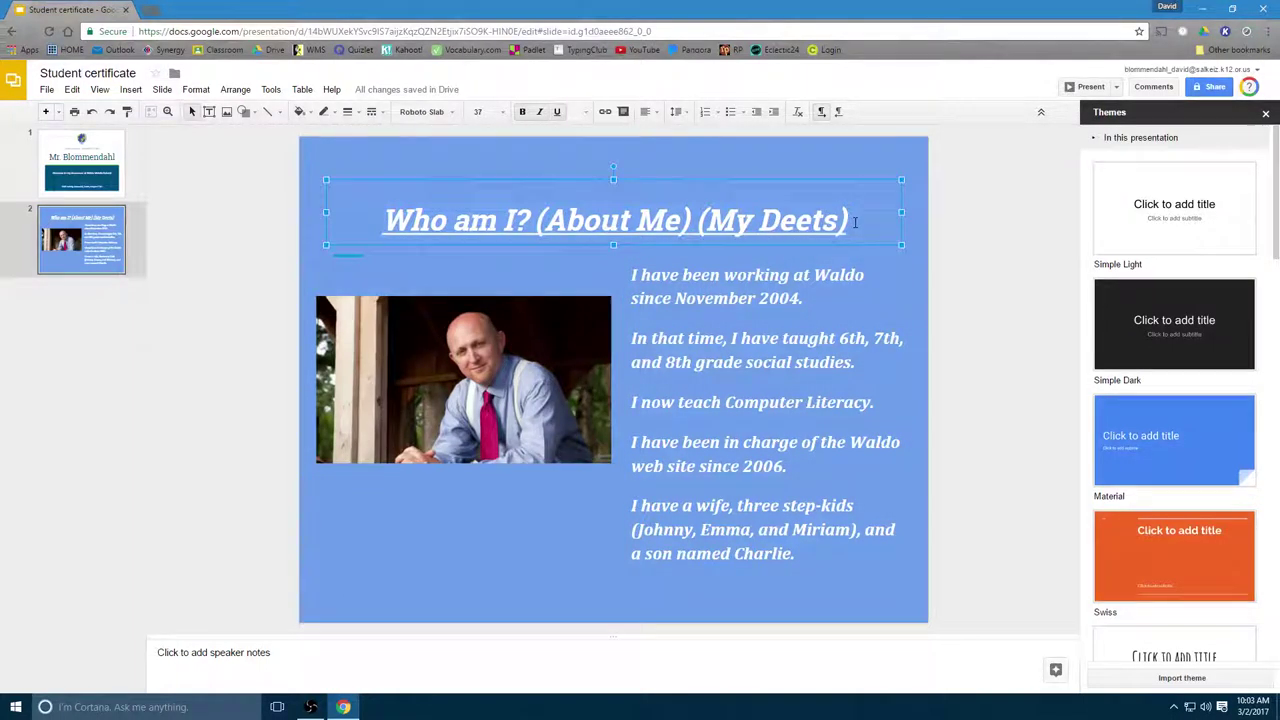
pyautogui.click(440, 112)
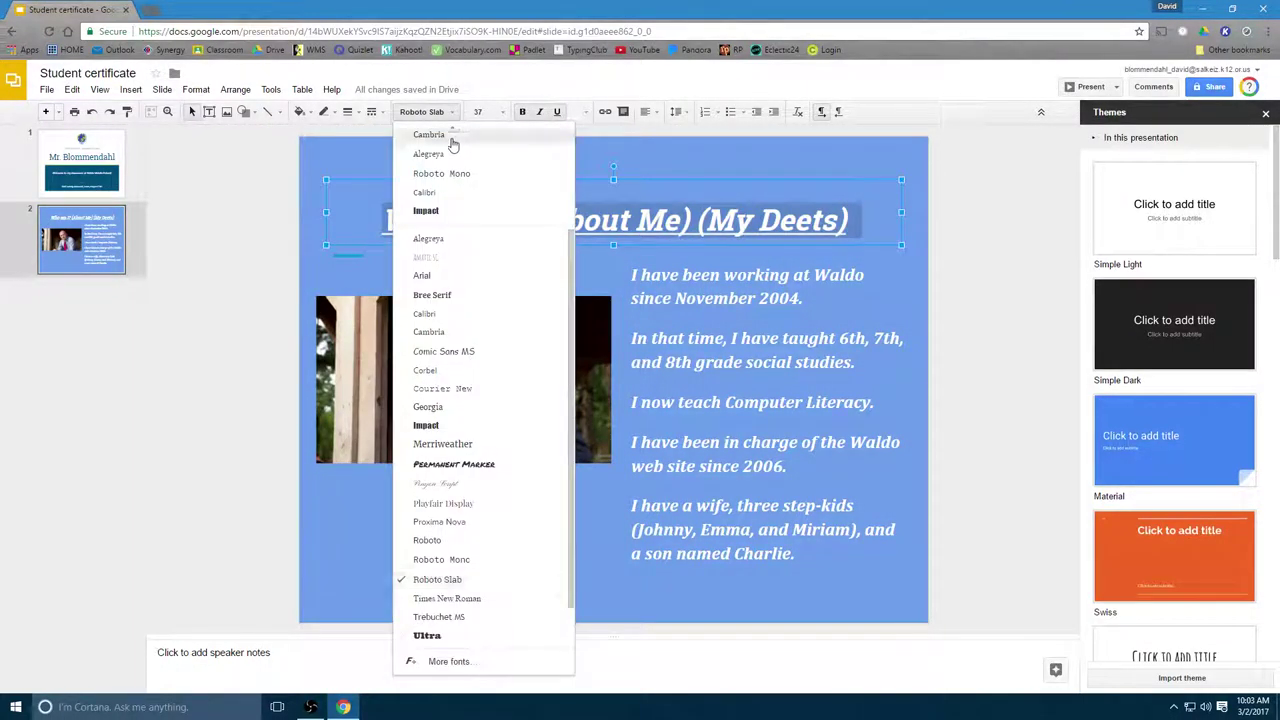
pyautogui.click(450, 135)
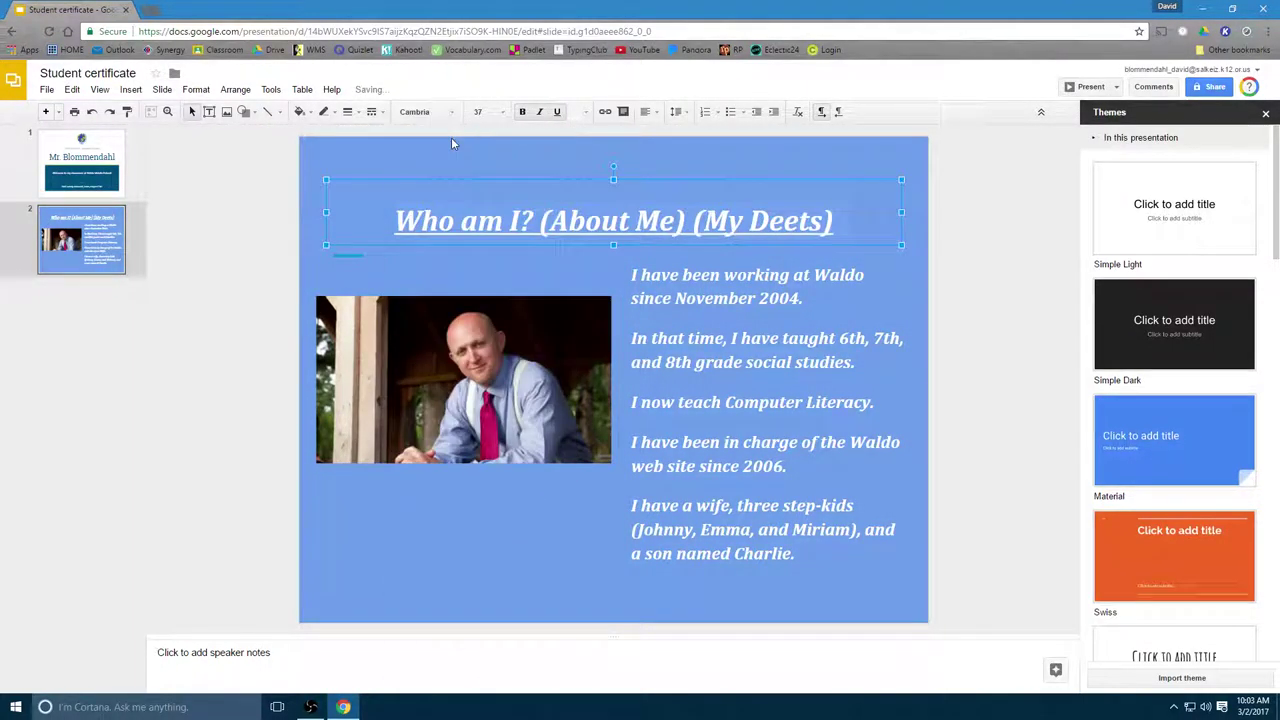
# - Set the font size of the slide title to 42
pyautogui.click(502, 112)
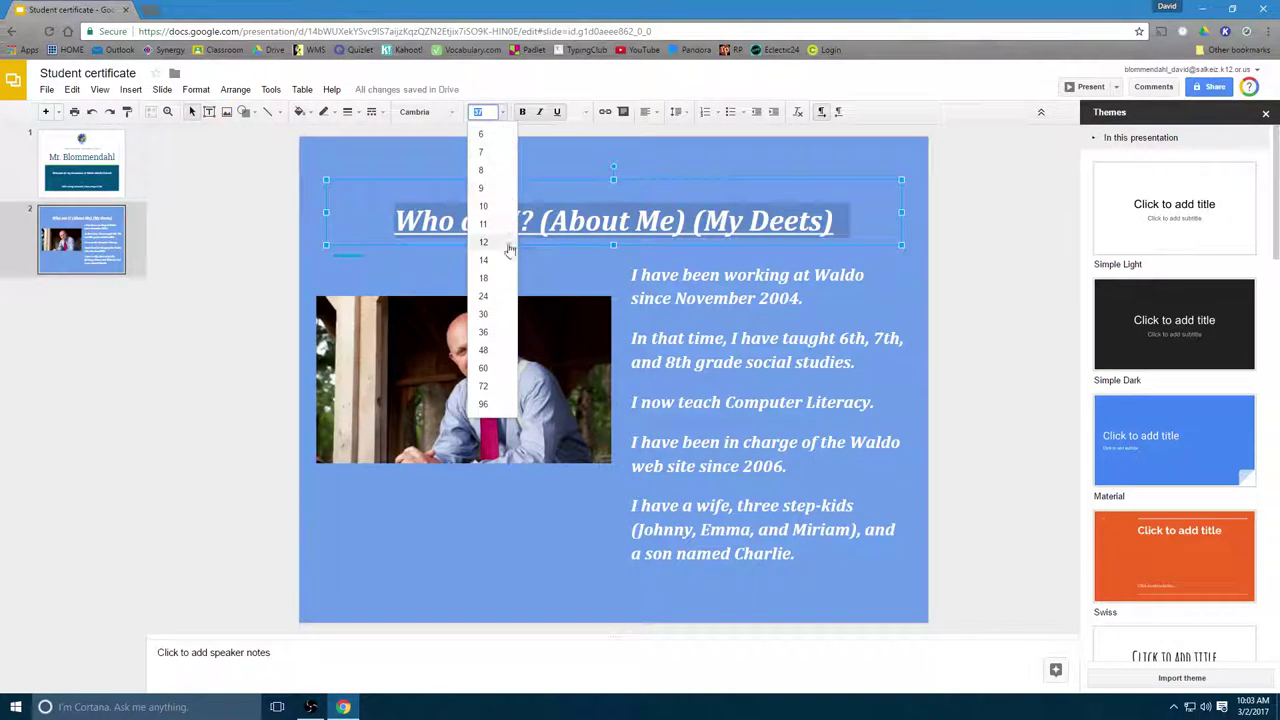
pyautogui.click(487, 341)
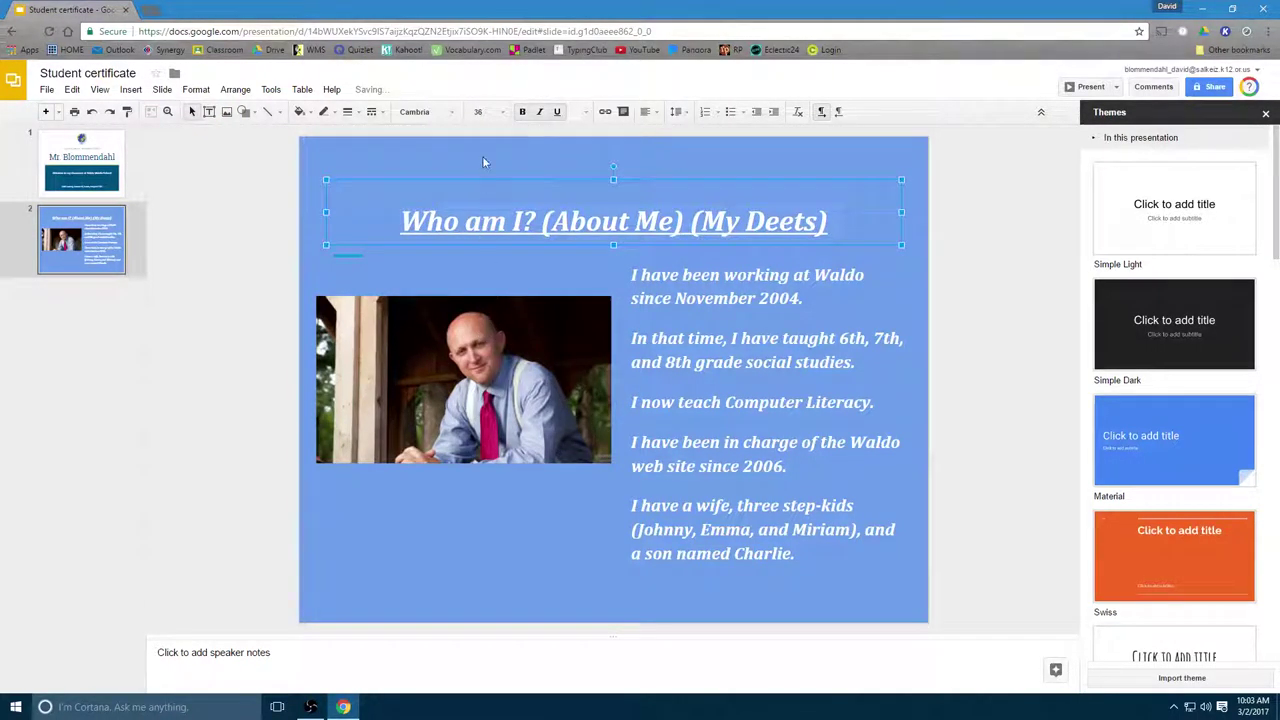
pyautogui.click(487, 112)
pyautogui.write('42')
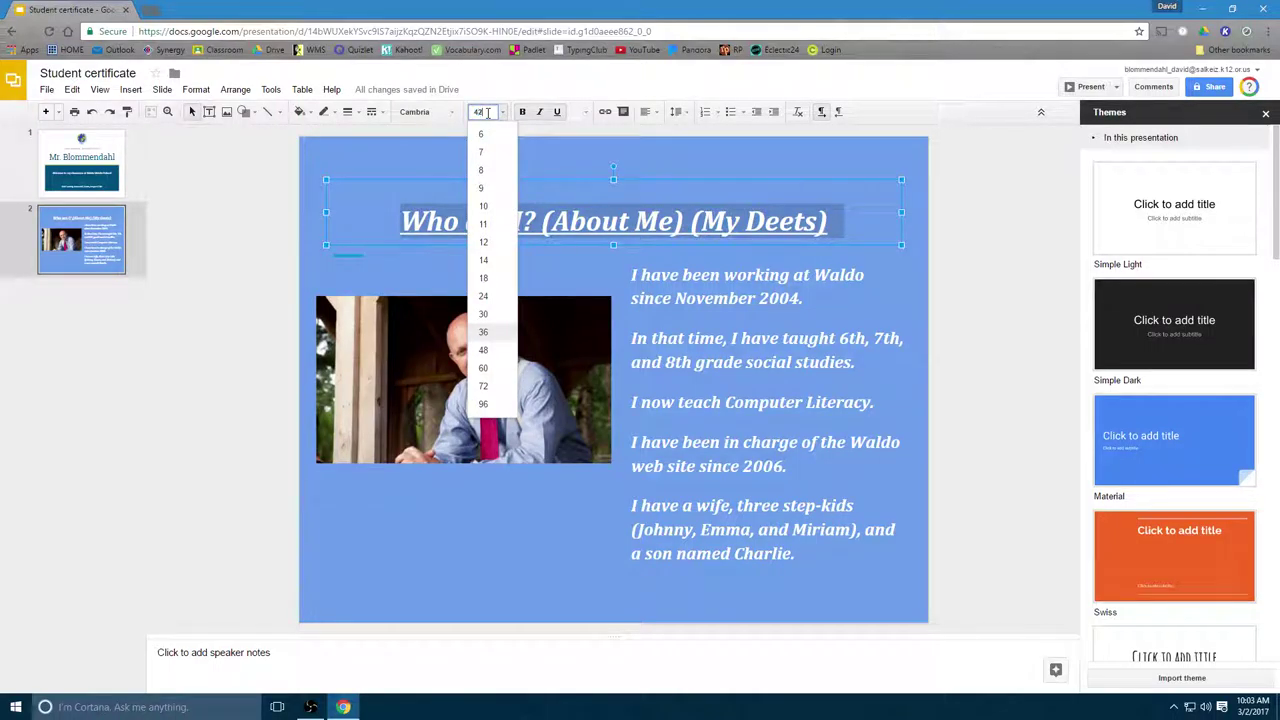
pyautogui.press('Return')
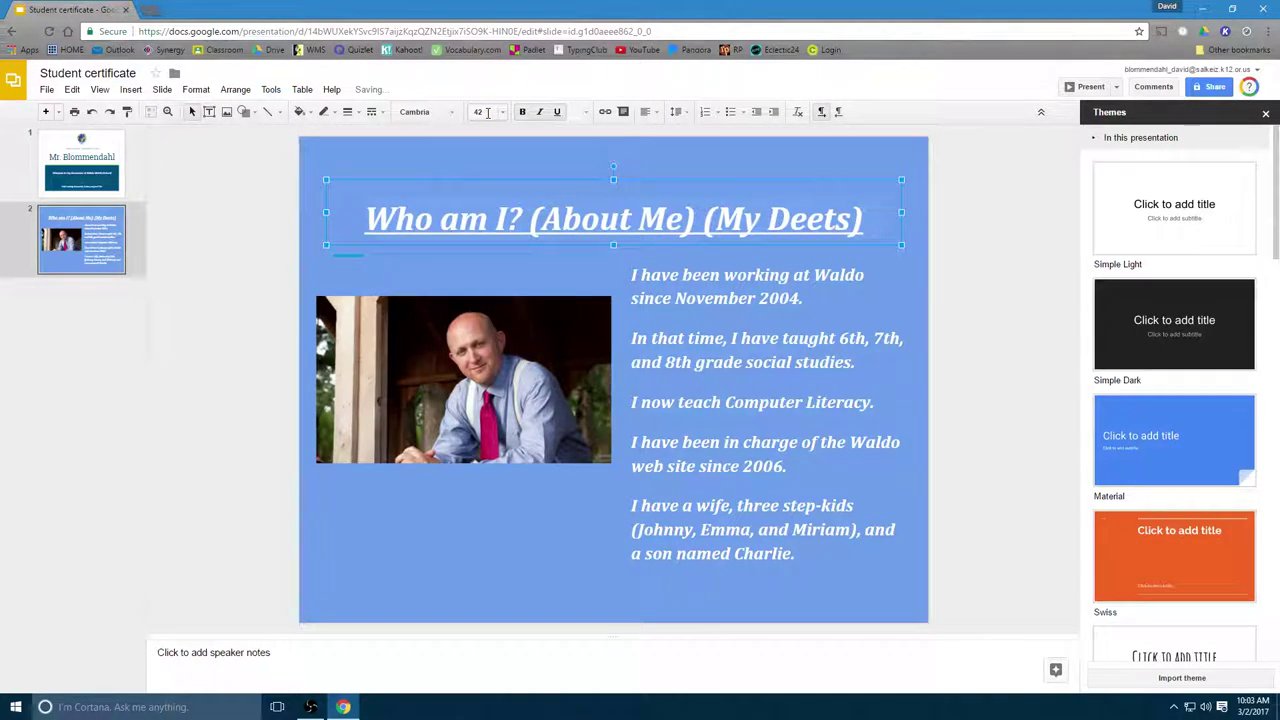
pyautogui.click(503, 588)
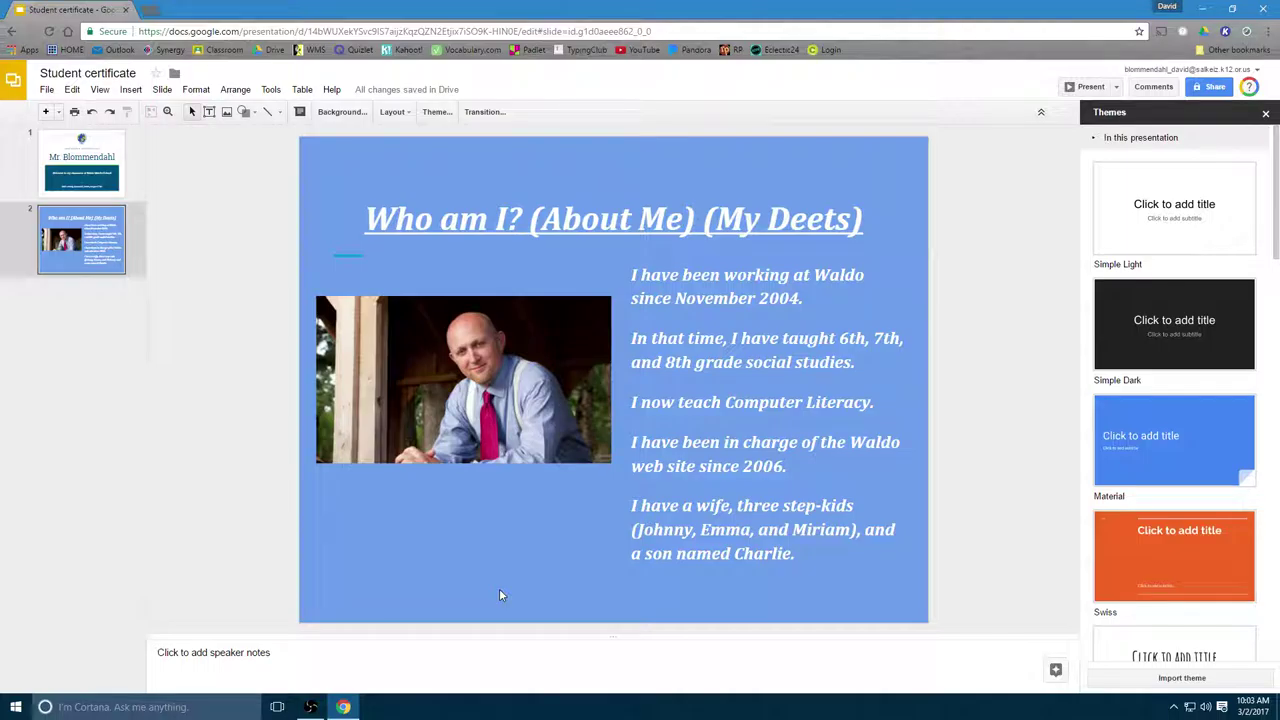
# - Format all the biography paragraphs as a bulleted list with arrowhead bullets
pyautogui.click(633, 272)
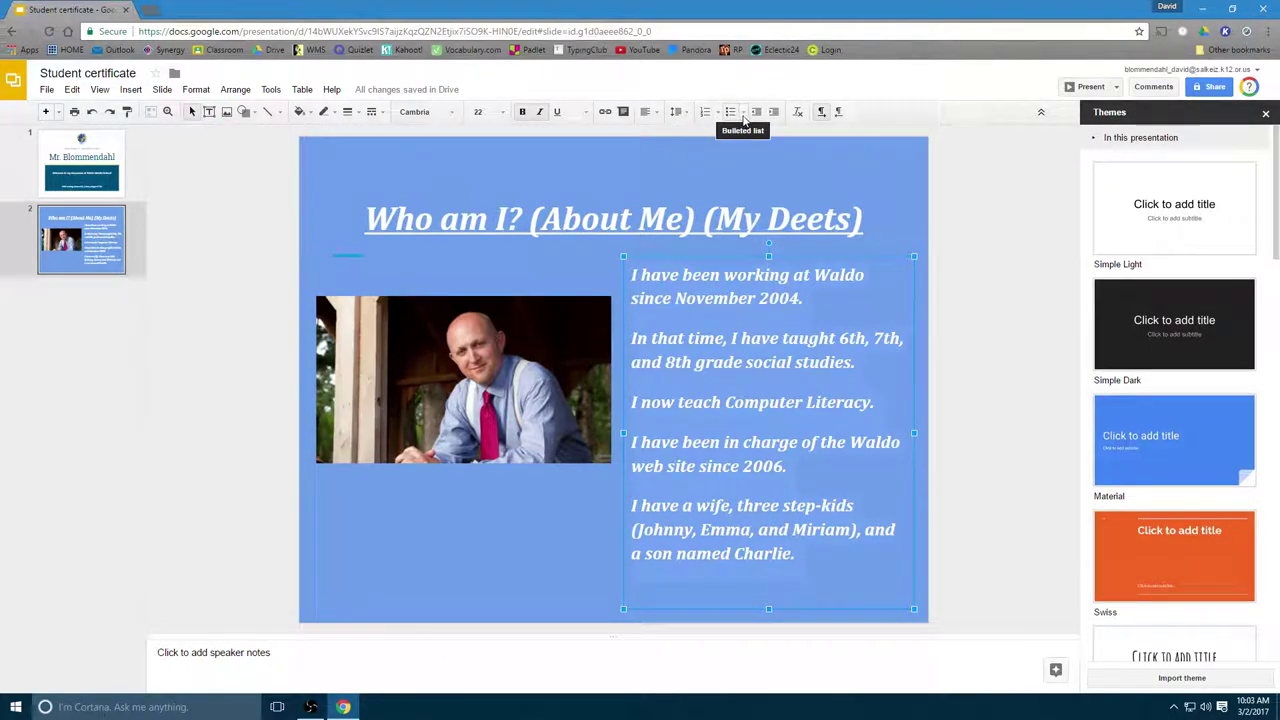
pyautogui.click(743, 112)
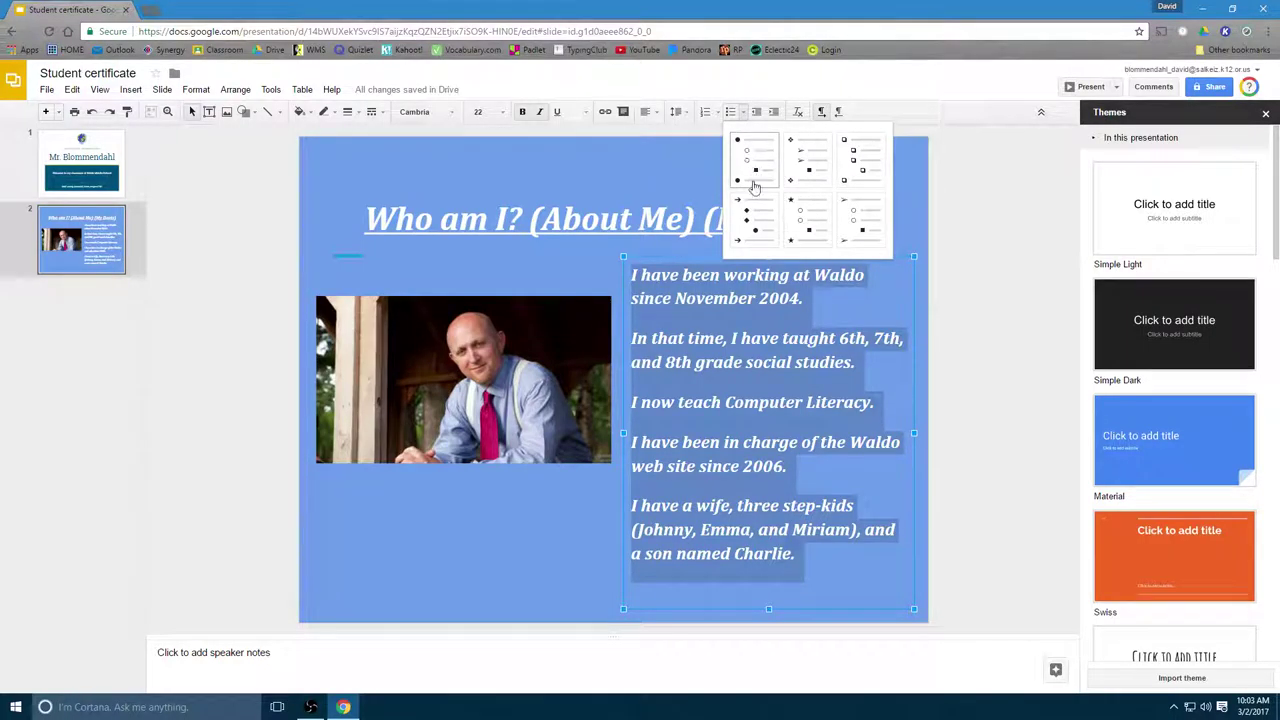
pyautogui.click(855, 213)
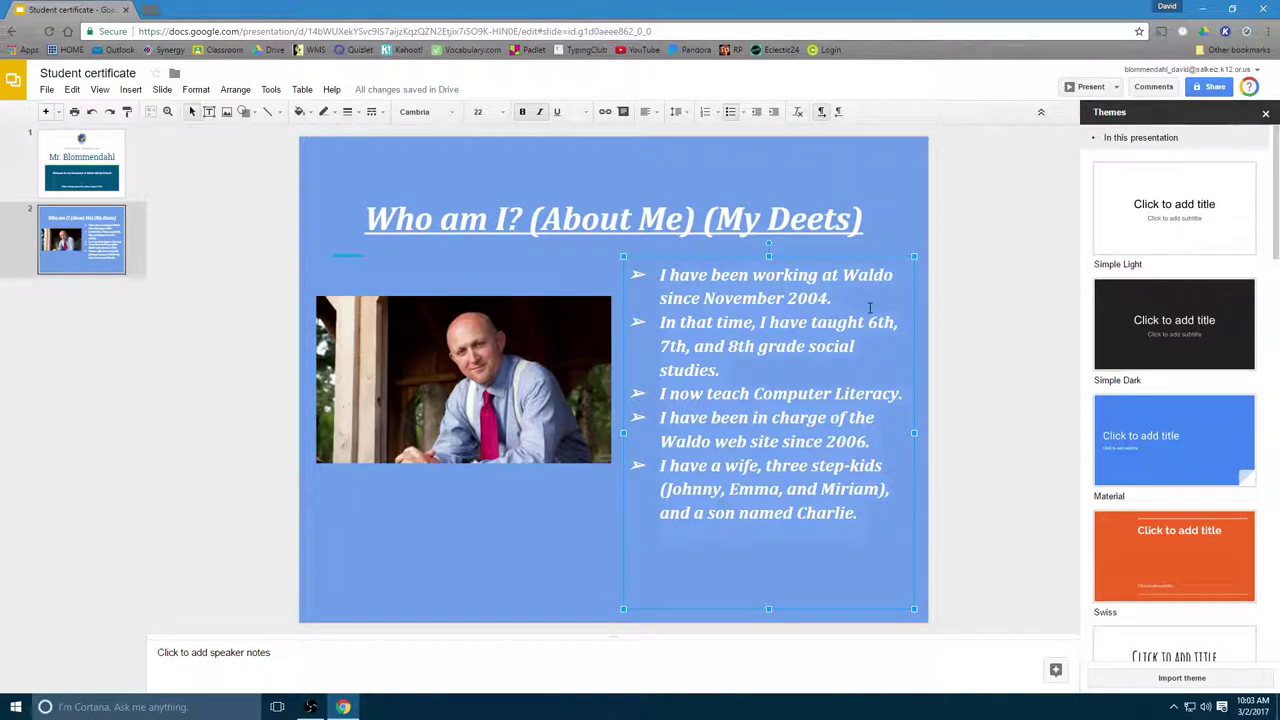
pyautogui.click(577, 548)
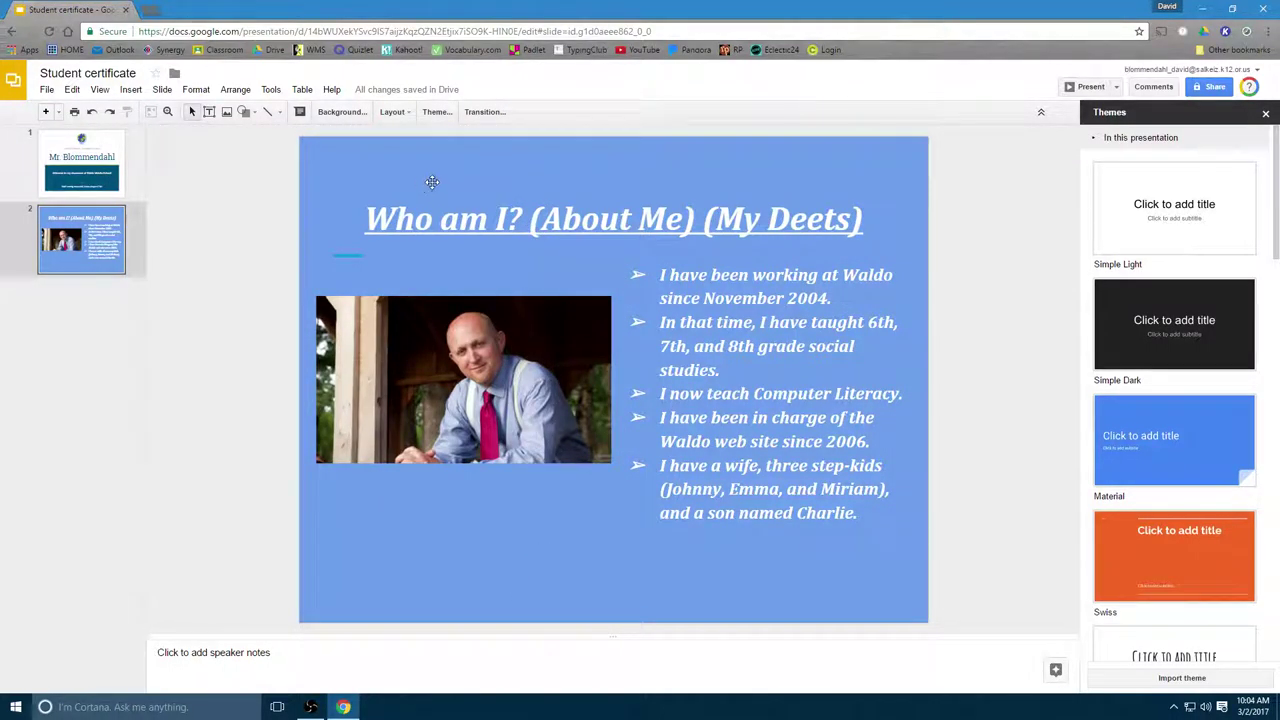
pyautogui.click(822, 298)
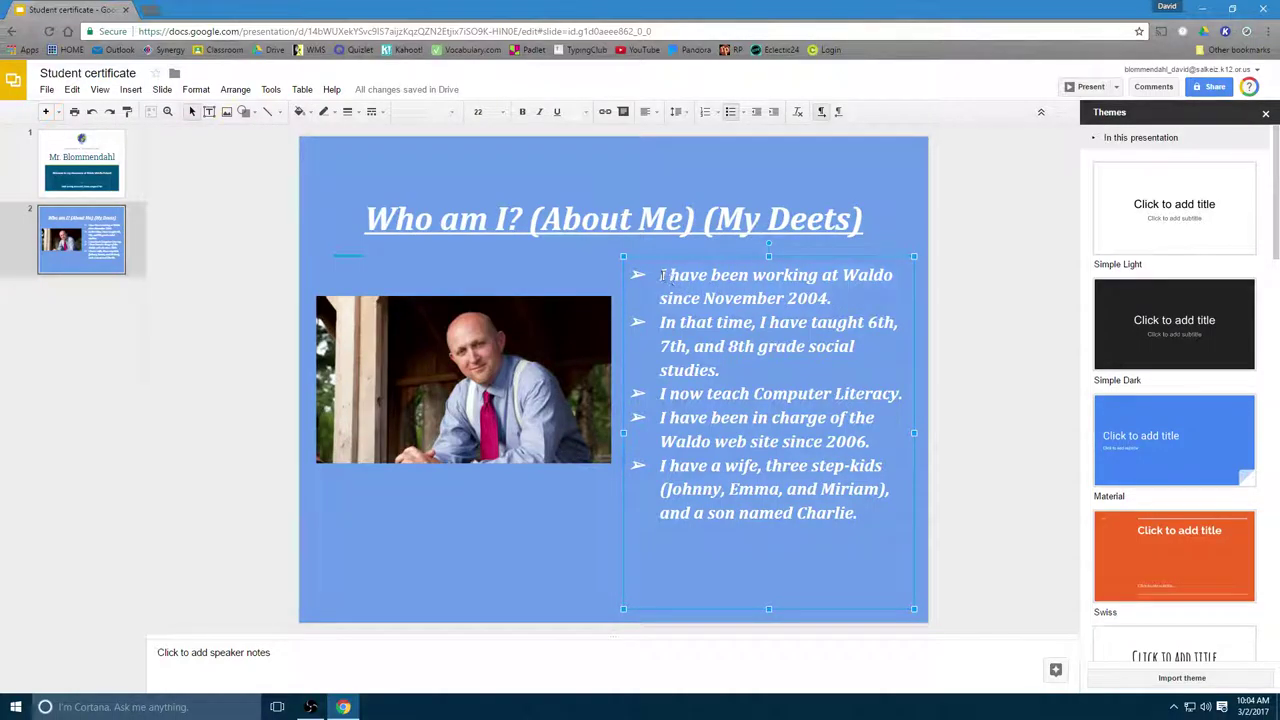
pyautogui.click(661, 274)
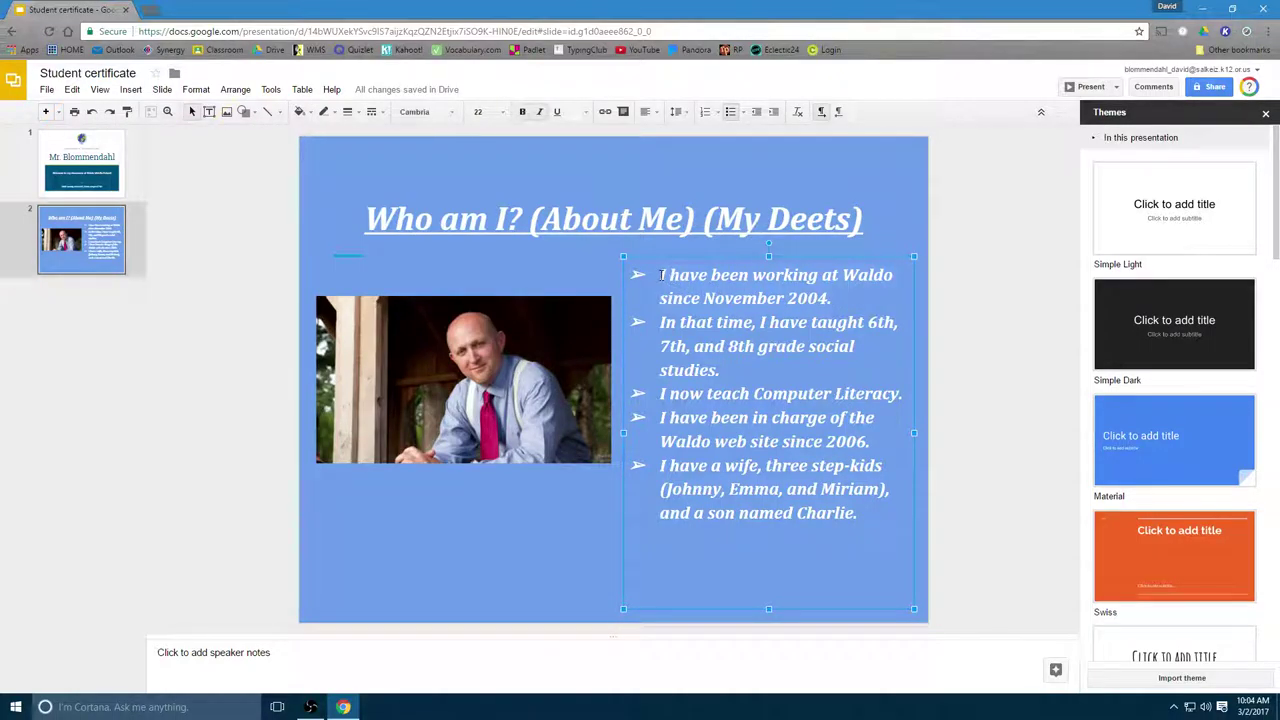
pyautogui.click(270, 90)
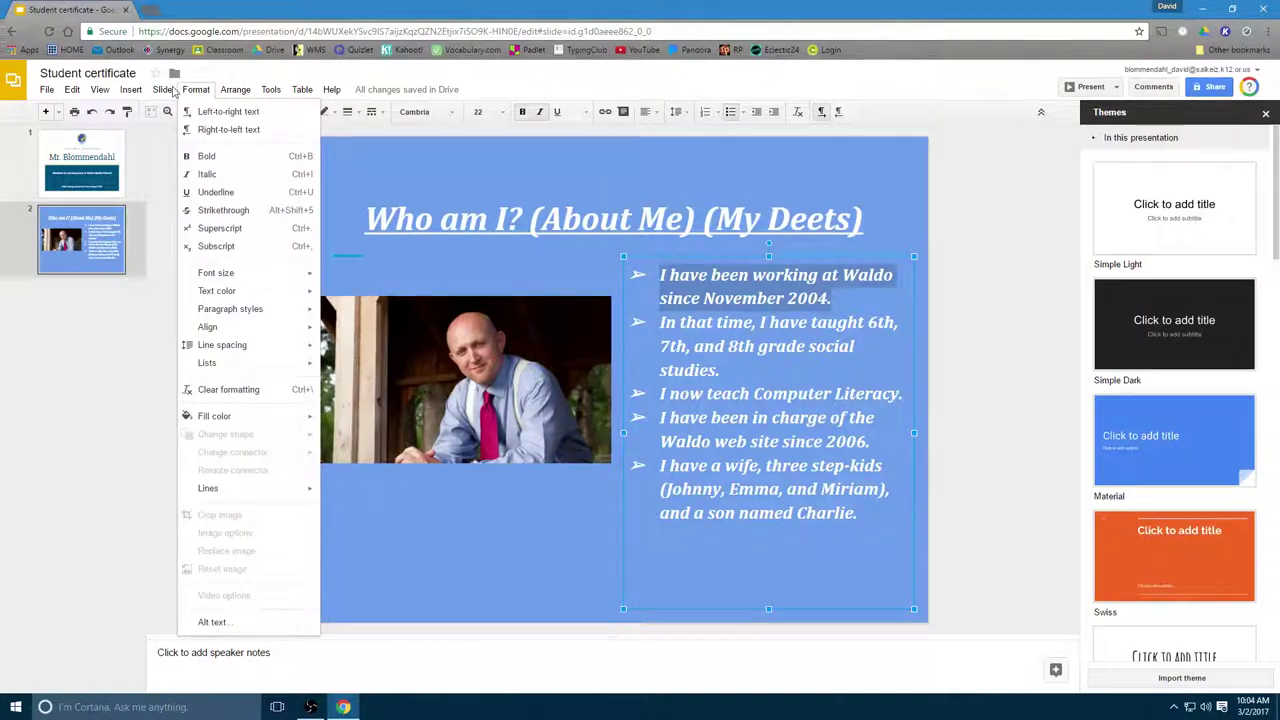
pyautogui.moveTo(163, 90)
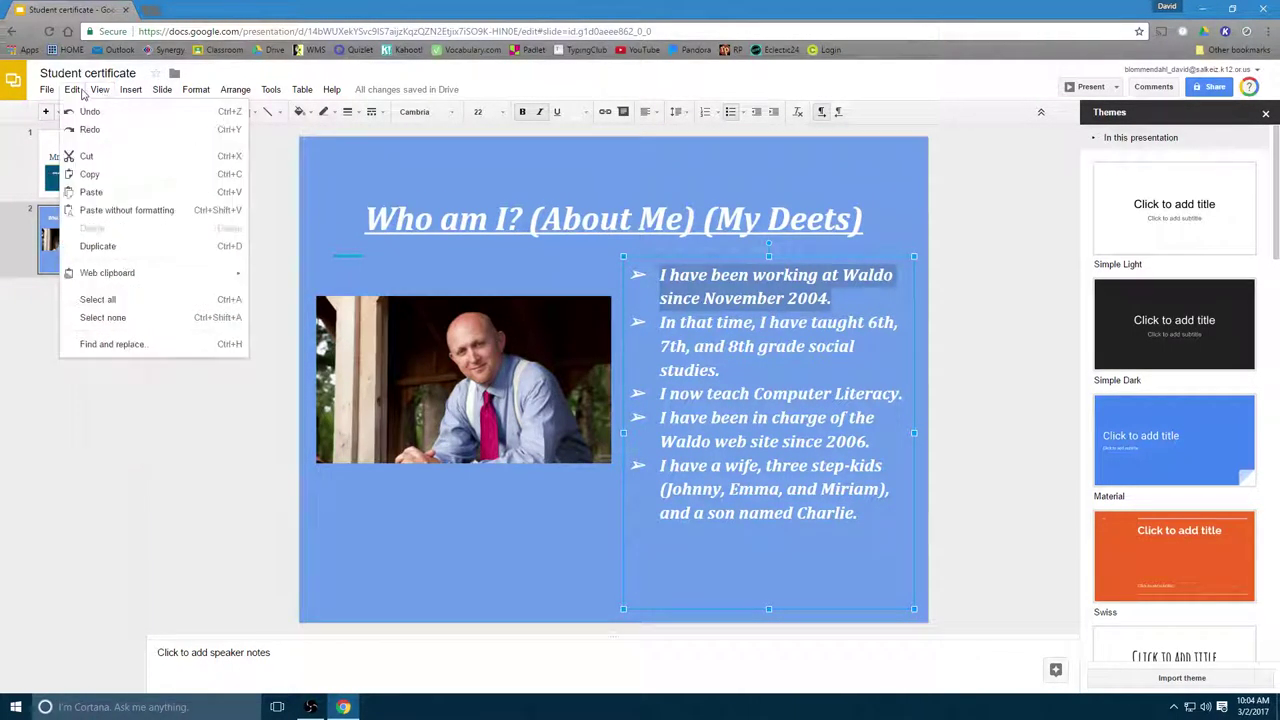
pyautogui.moveTo(296, 95)
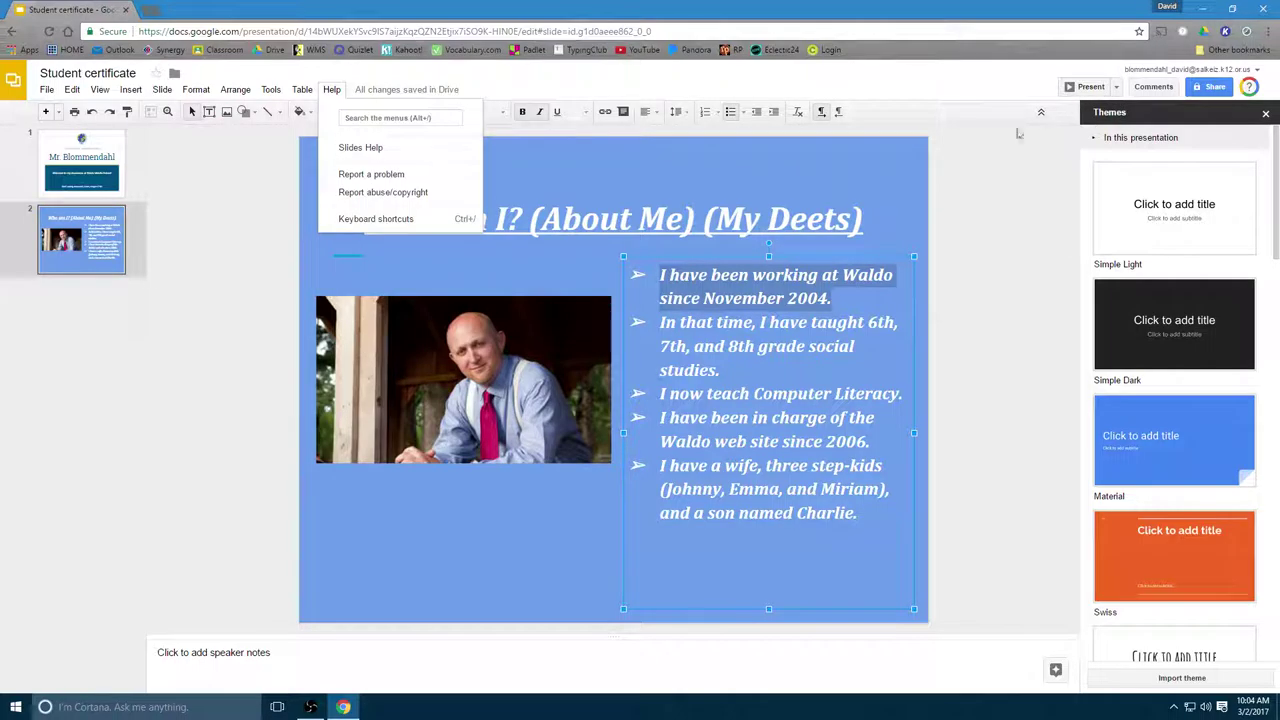
pyautogui.click(988, 186)
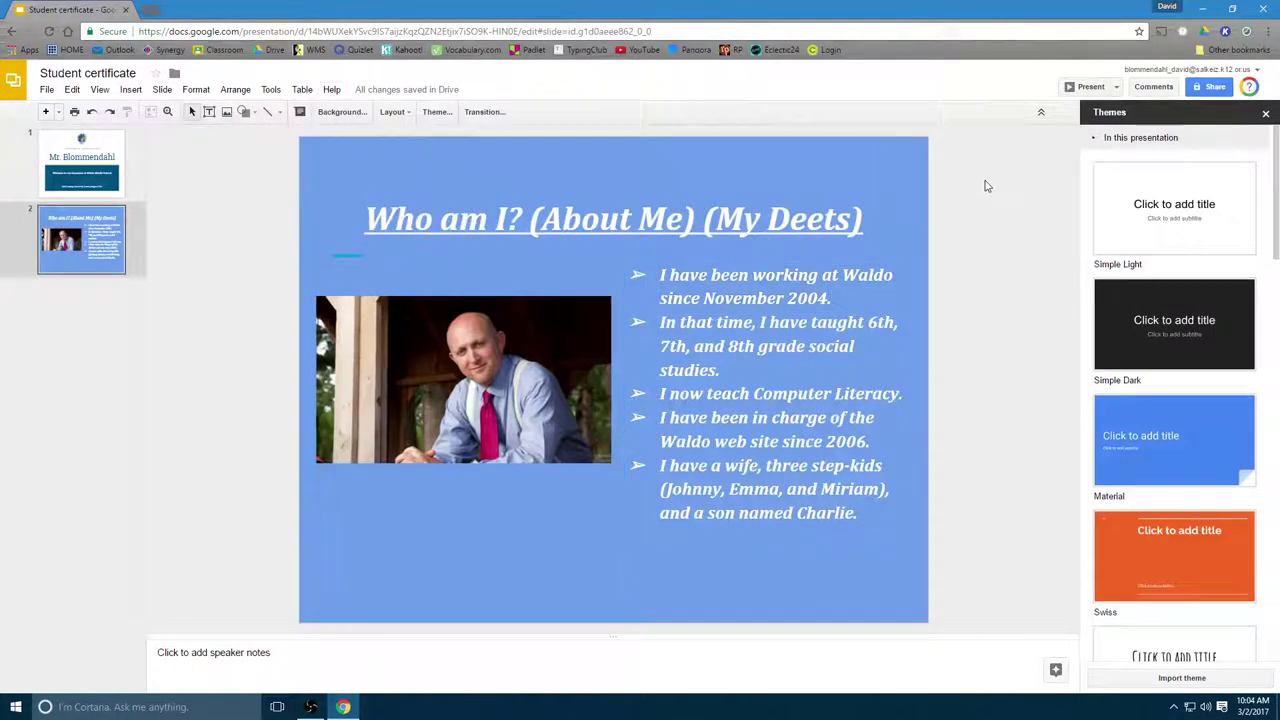
# - Apply the "Slide from left" transition to the about-me slide
pyautogui.click(485, 112)
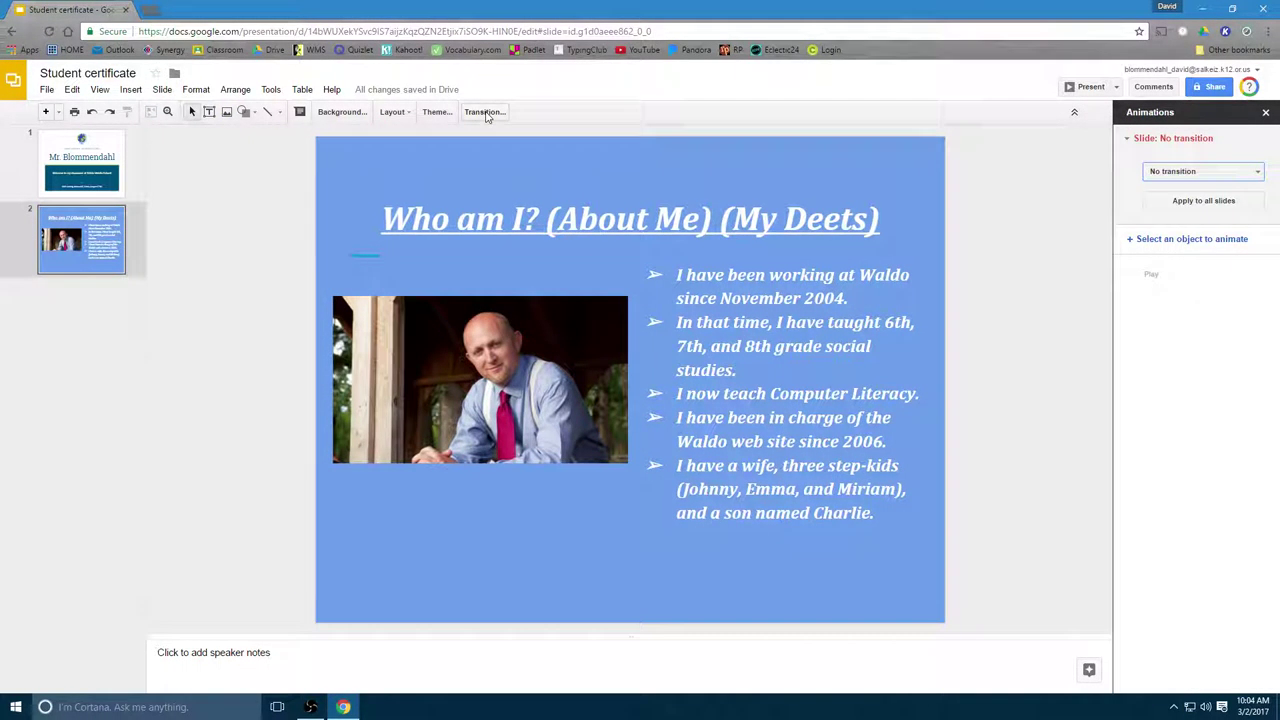
pyautogui.click(1255, 174)
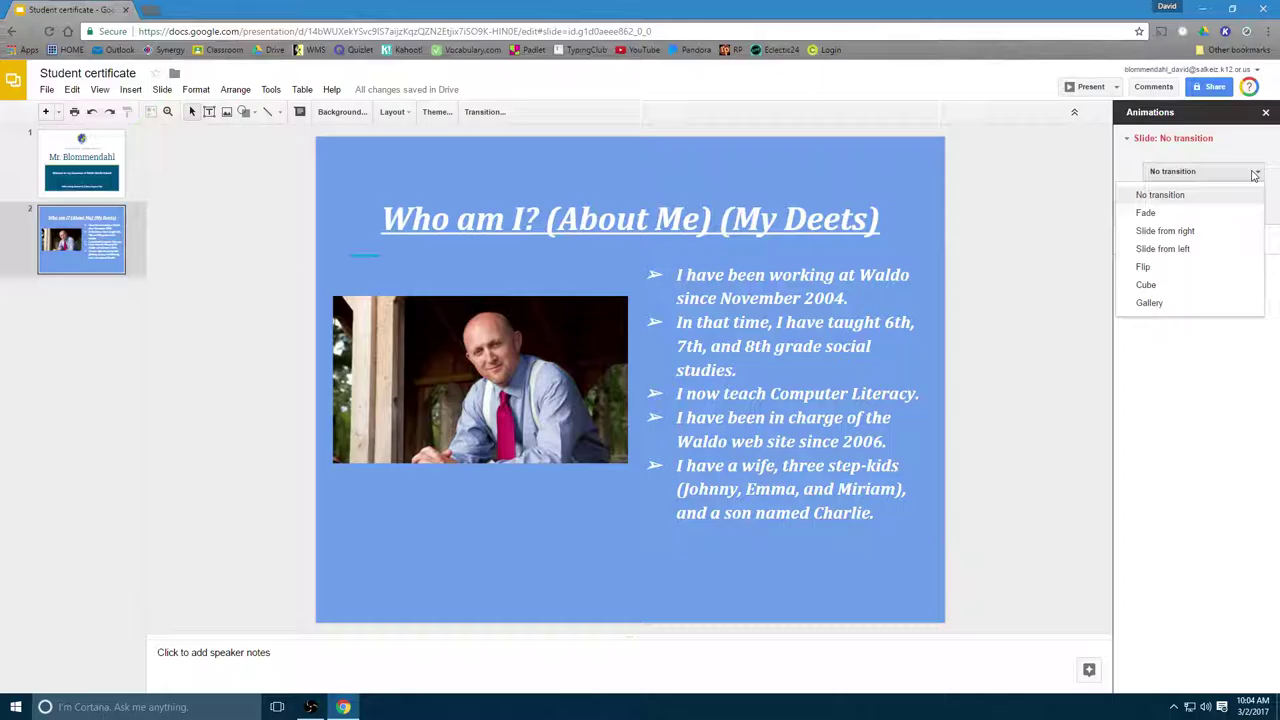
pyautogui.click(1160, 249)
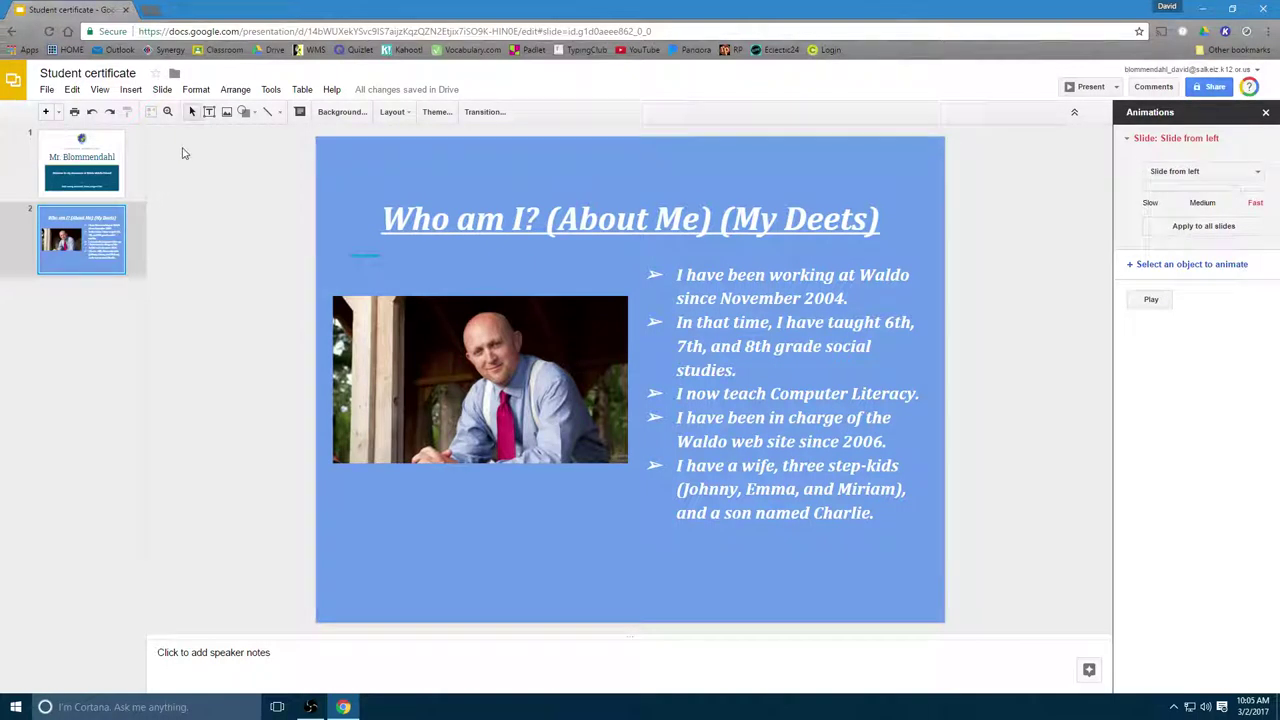
# - Add a new slide after the about-me slide
pyautogui.click(134, 90)
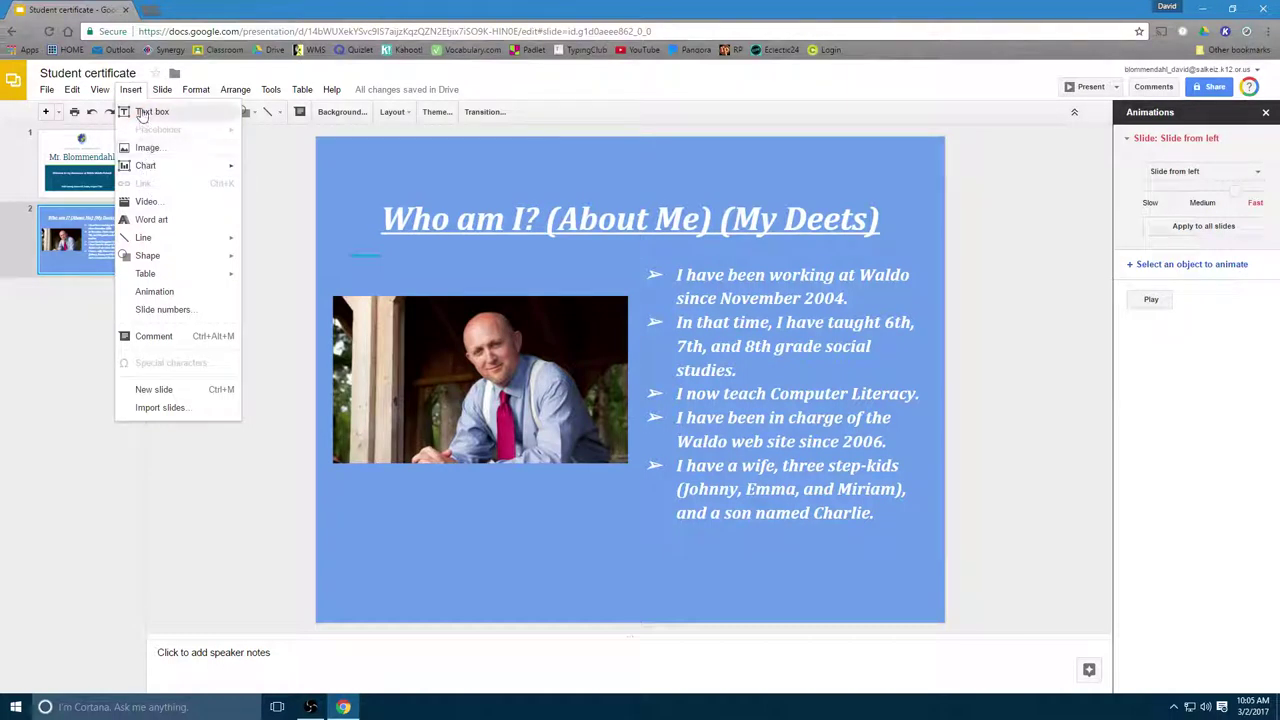
pyautogui.moveTo(102, 90)
pyautogui.moveTo(162, 90)
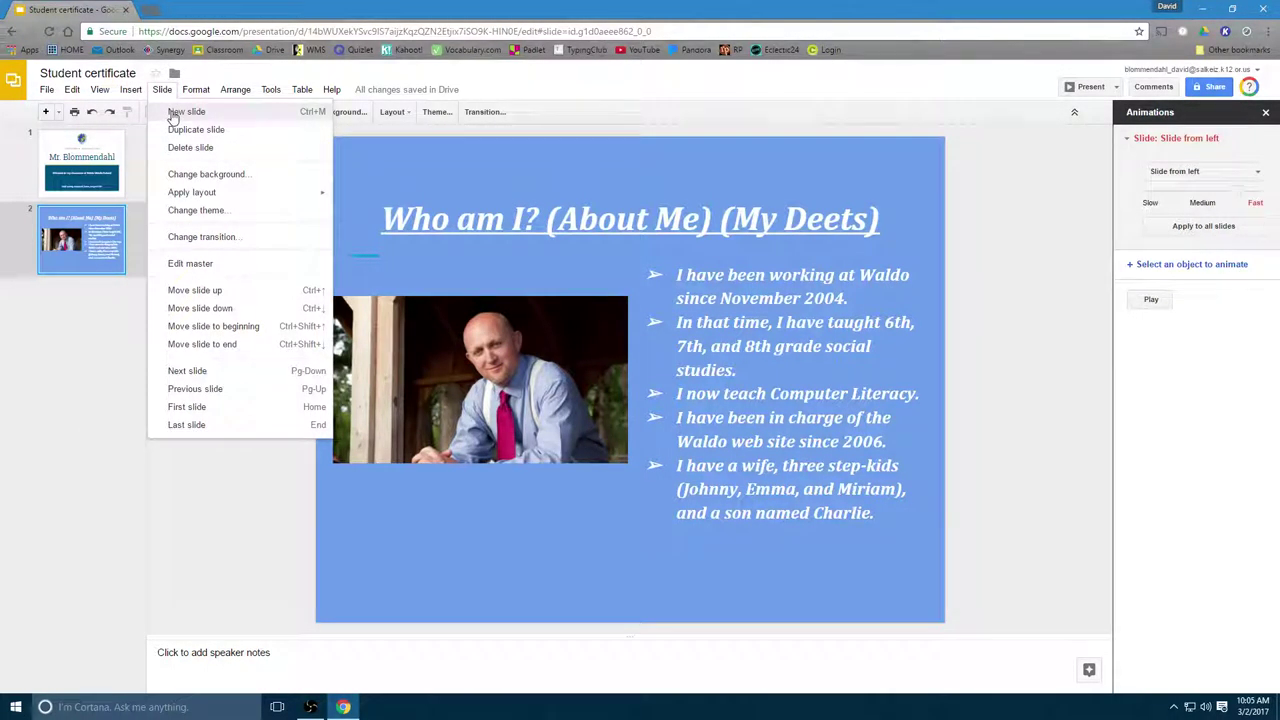
pyautogui.click(186, 112)
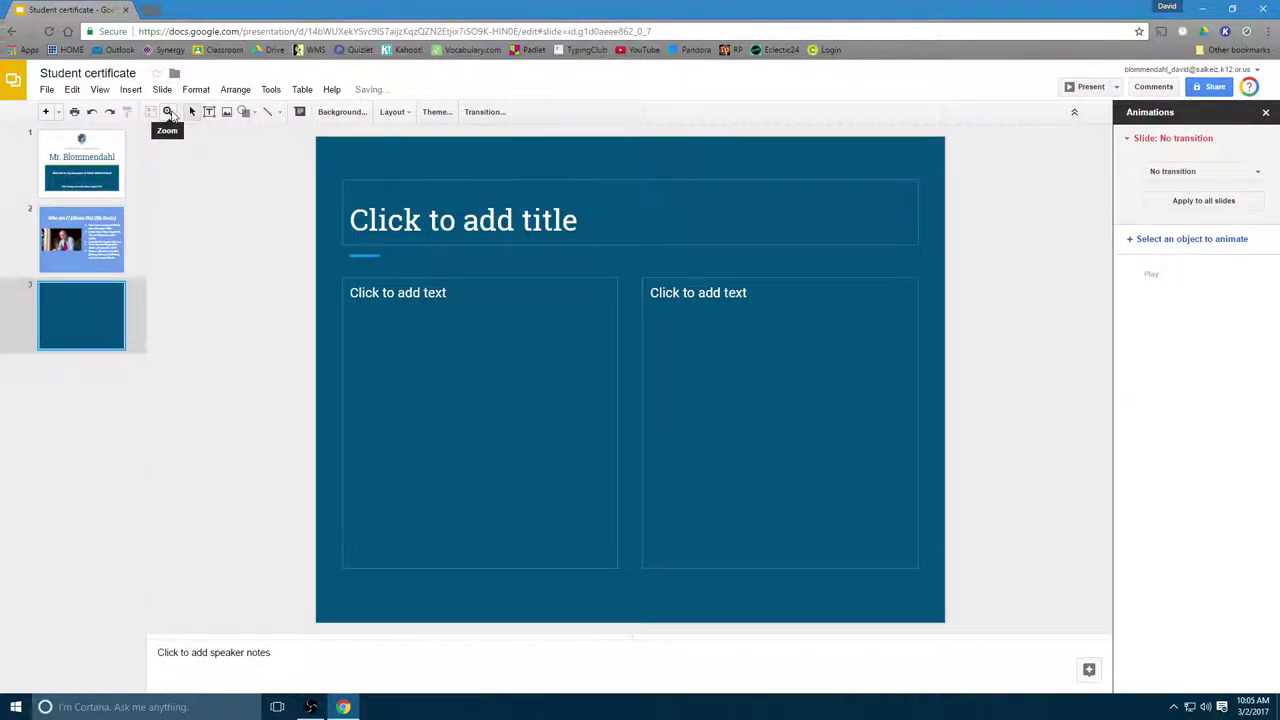
# - Give the new slide a solid darkest-green background and the "Section title and description" layout
pyautogui.click(338, 113)
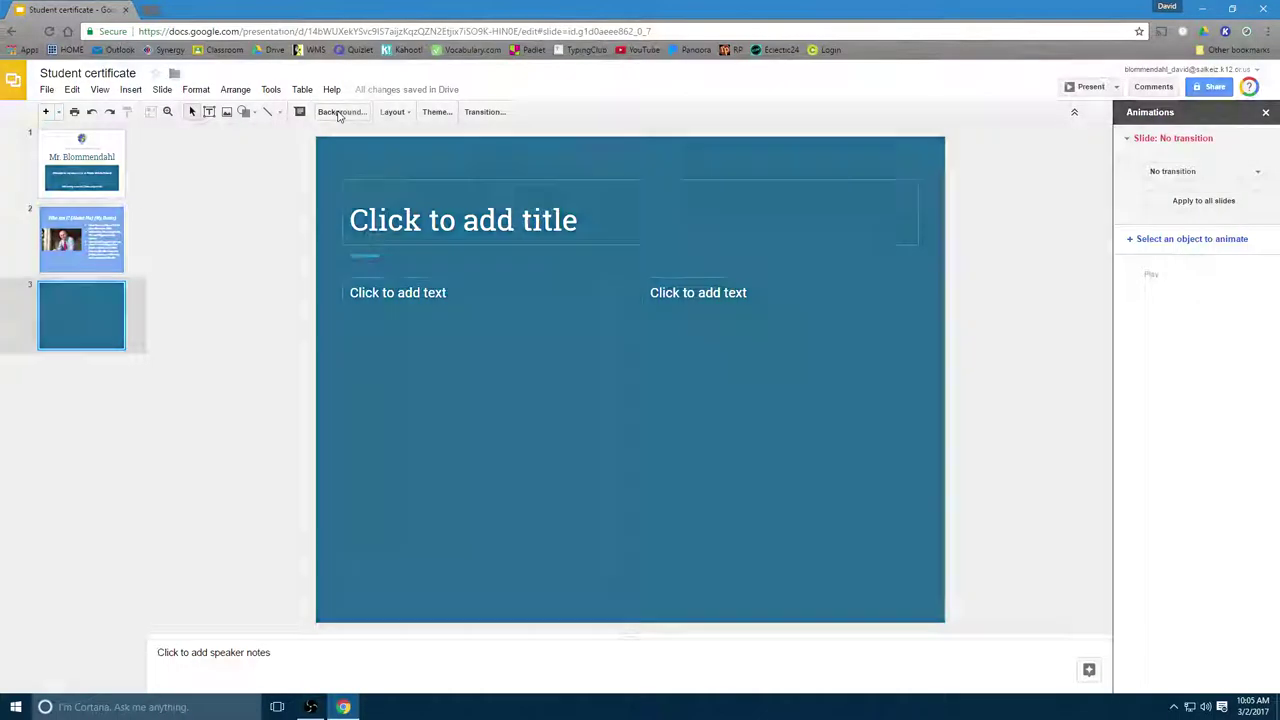
pyautogui.click(670, 352)
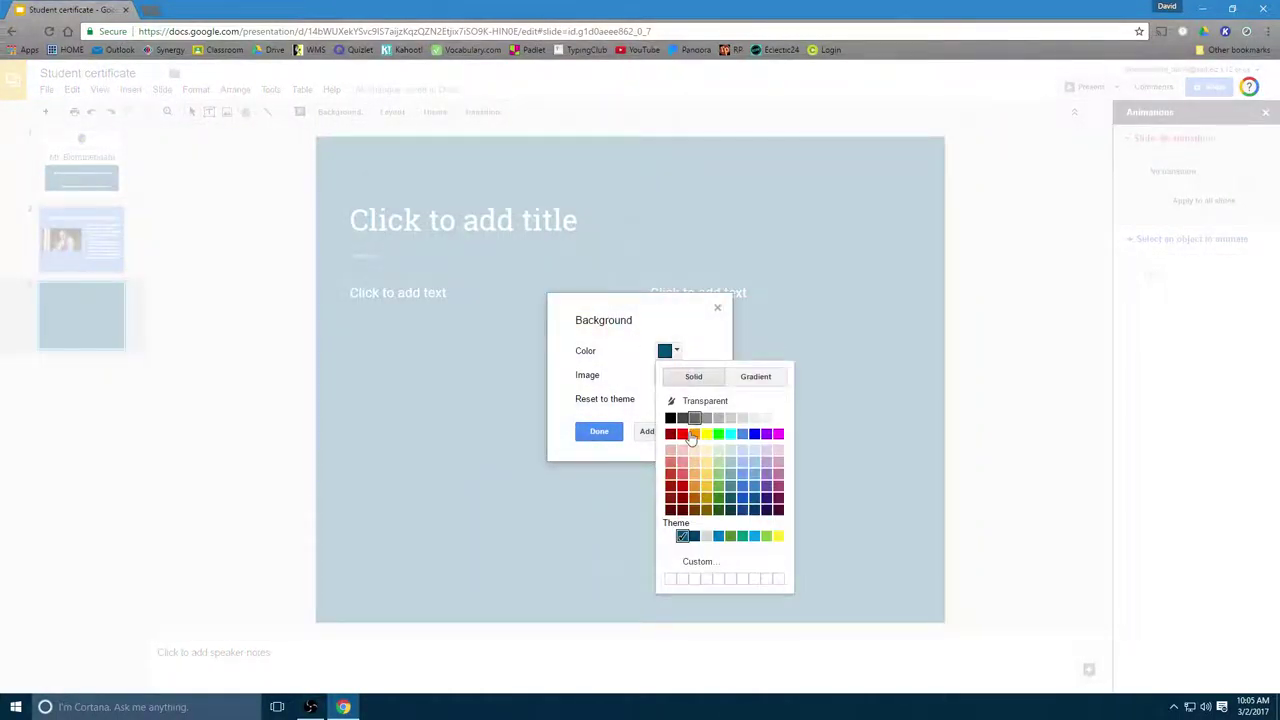
pyautogui.click(717, 511)
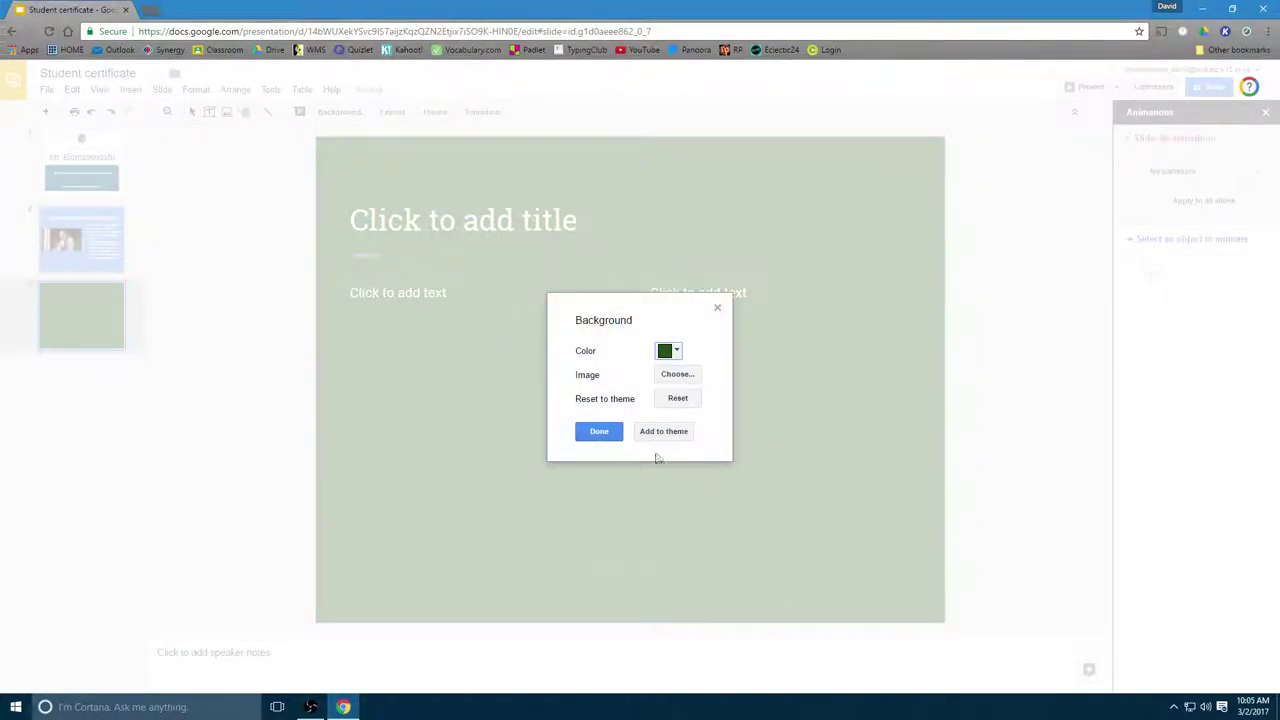
pyautogui.click(608, 431)
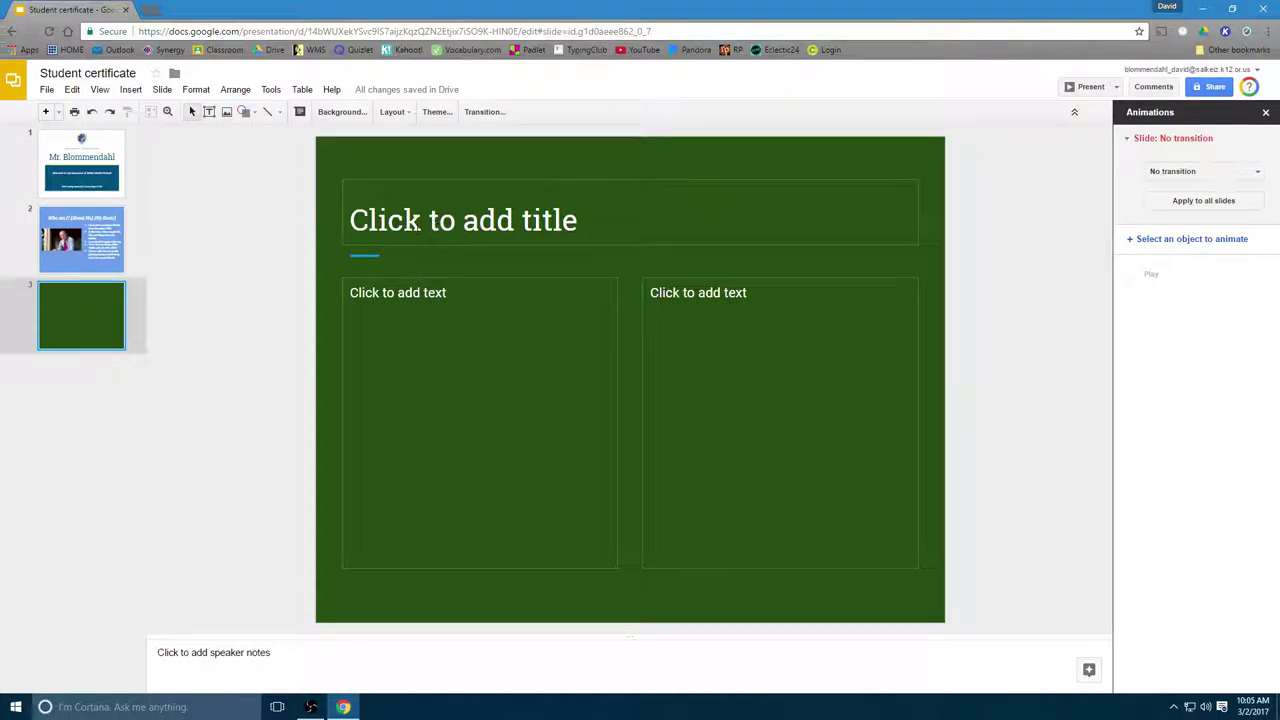
pyautogui.click(398, 113)
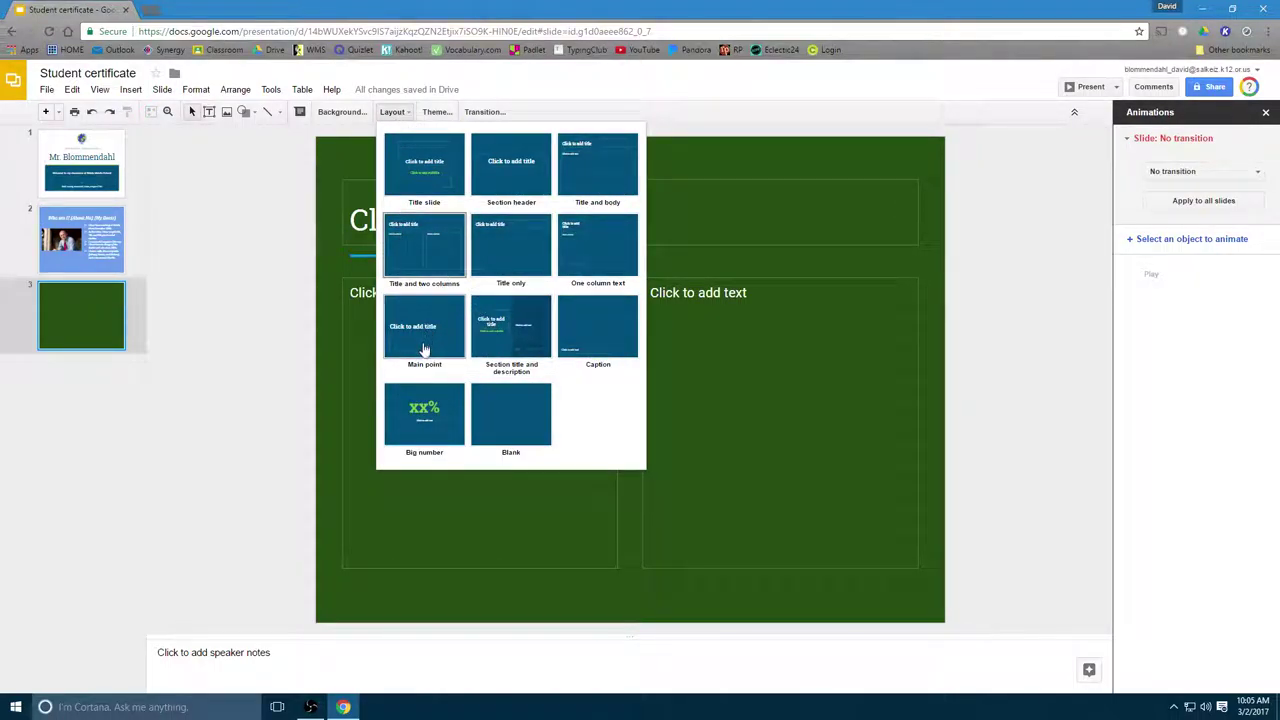
pyautogui.click(512, 337)
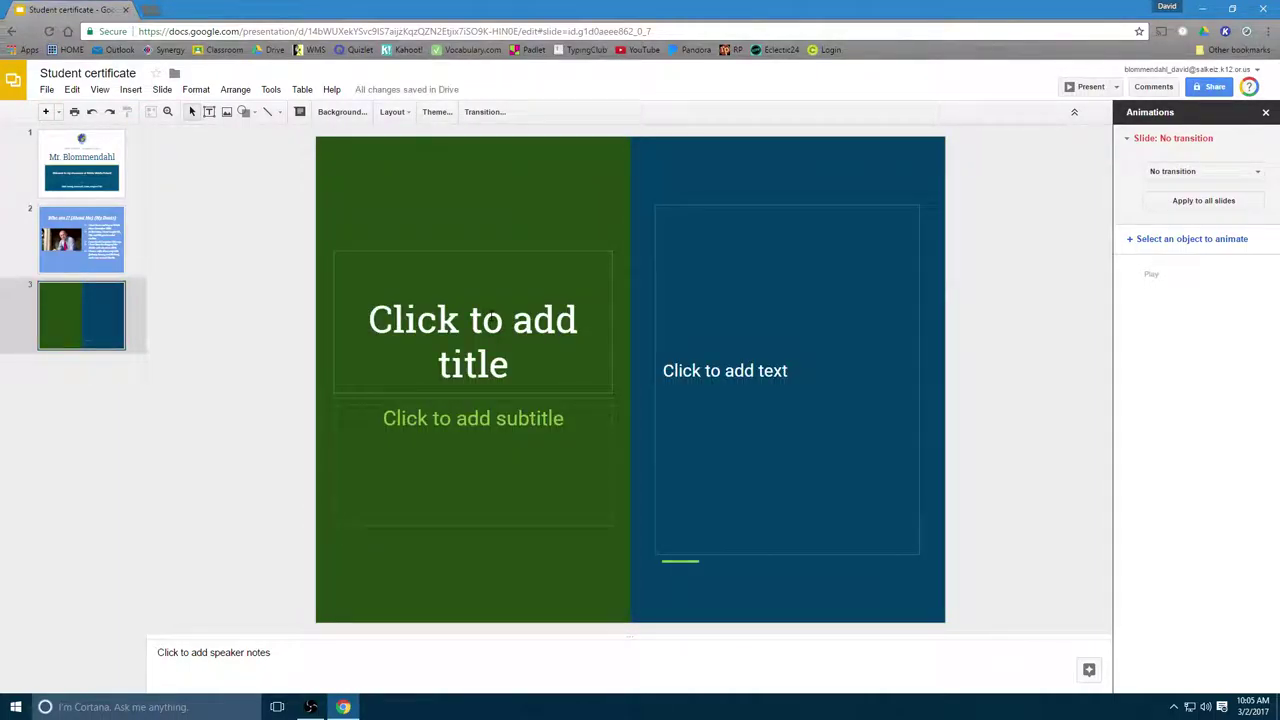
# - Enter the slide title "AWESOME VIDEO" on two lines
pyautogui.click(491, 316)
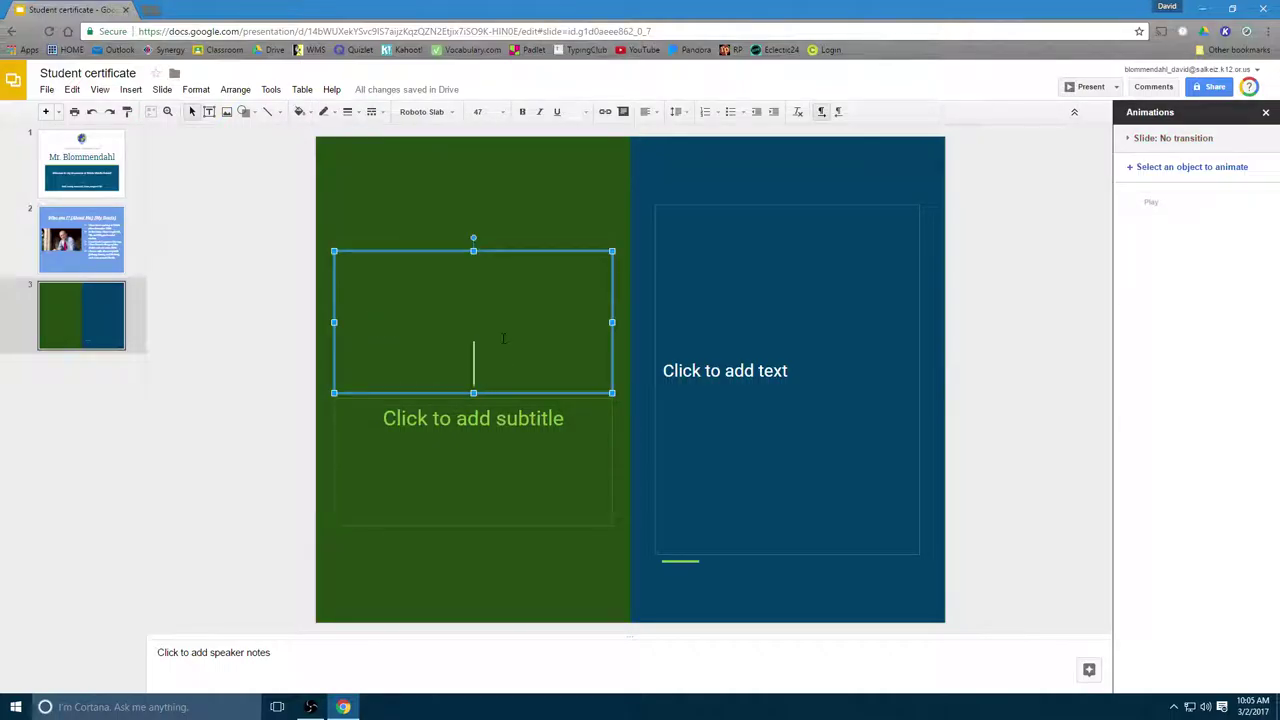
pyautogui.write('AWE')
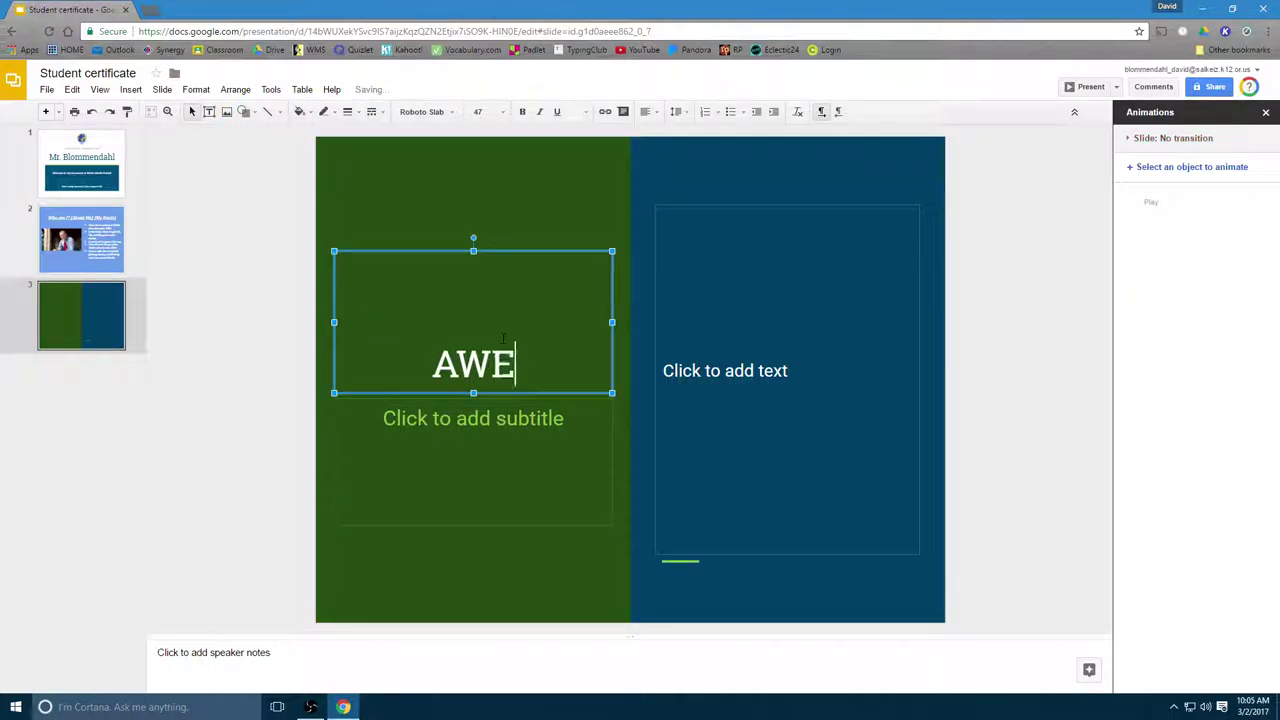
pyautogui.write('SOME')
pyautogui.press('Return')
pyautogui.write('V')
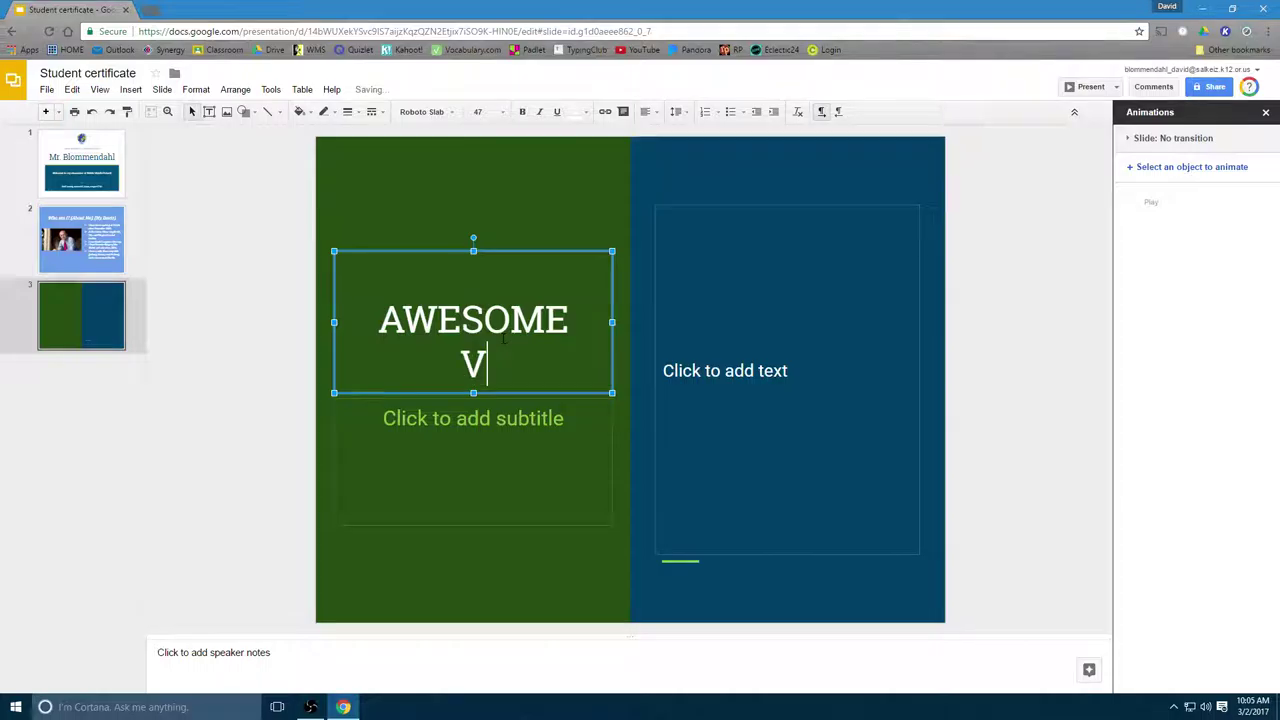
pyautogui.write('IDEO')
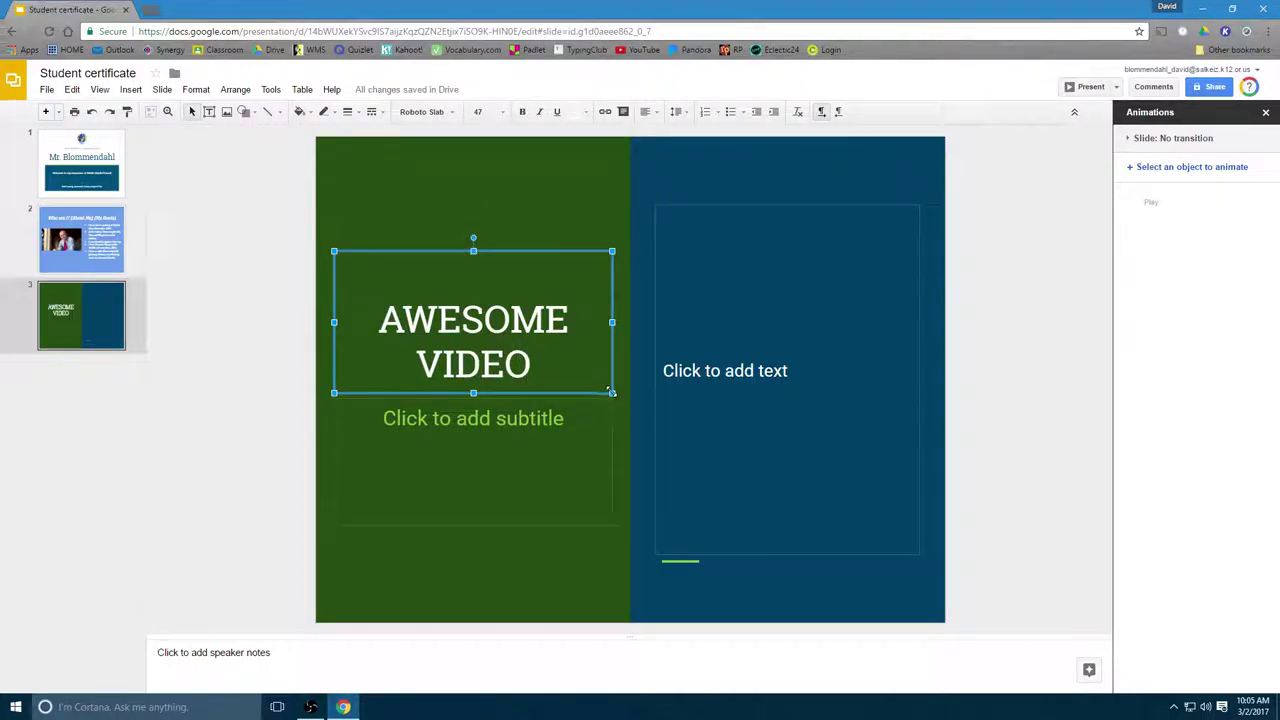
# - Shorten the title and subtitle boxes and stack them directly beneath each other at the top of the slide's green half
pyautogui.moveTo(611, 393); pyautogui.dragTo(611, 358)
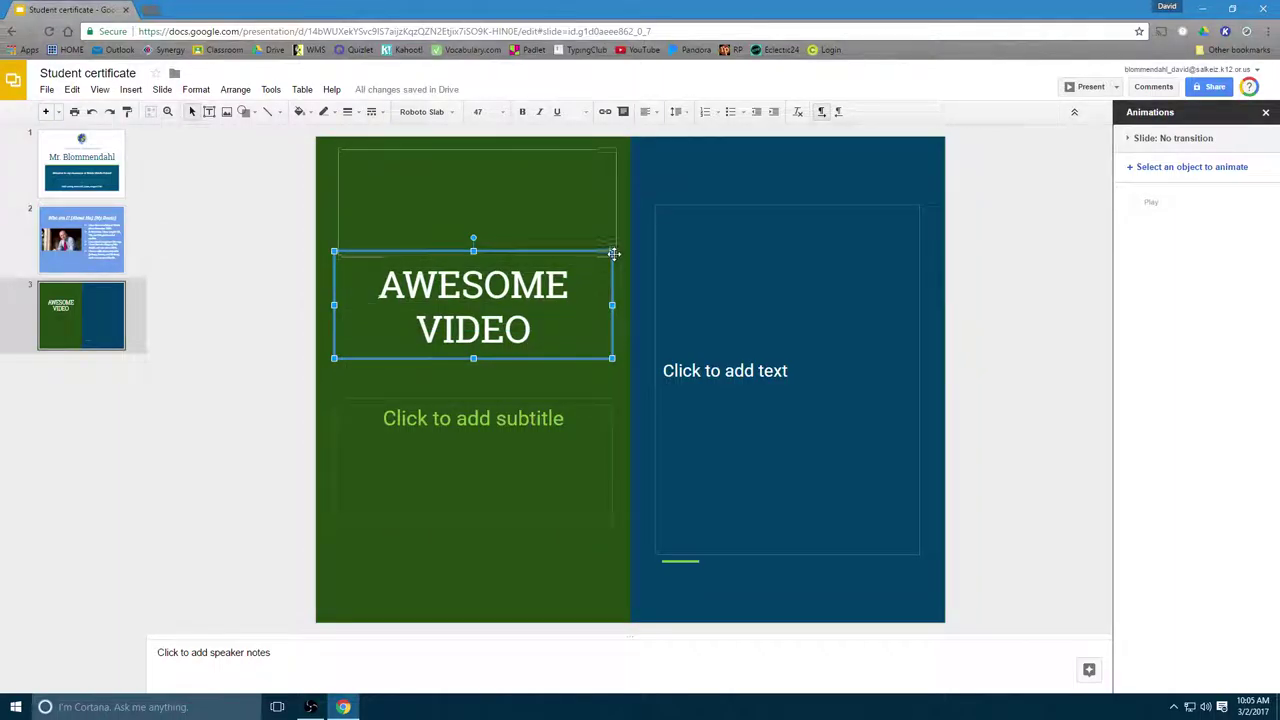
pyautogui.moveTo(613, 253); pyautogui.dragTo(615, 258)
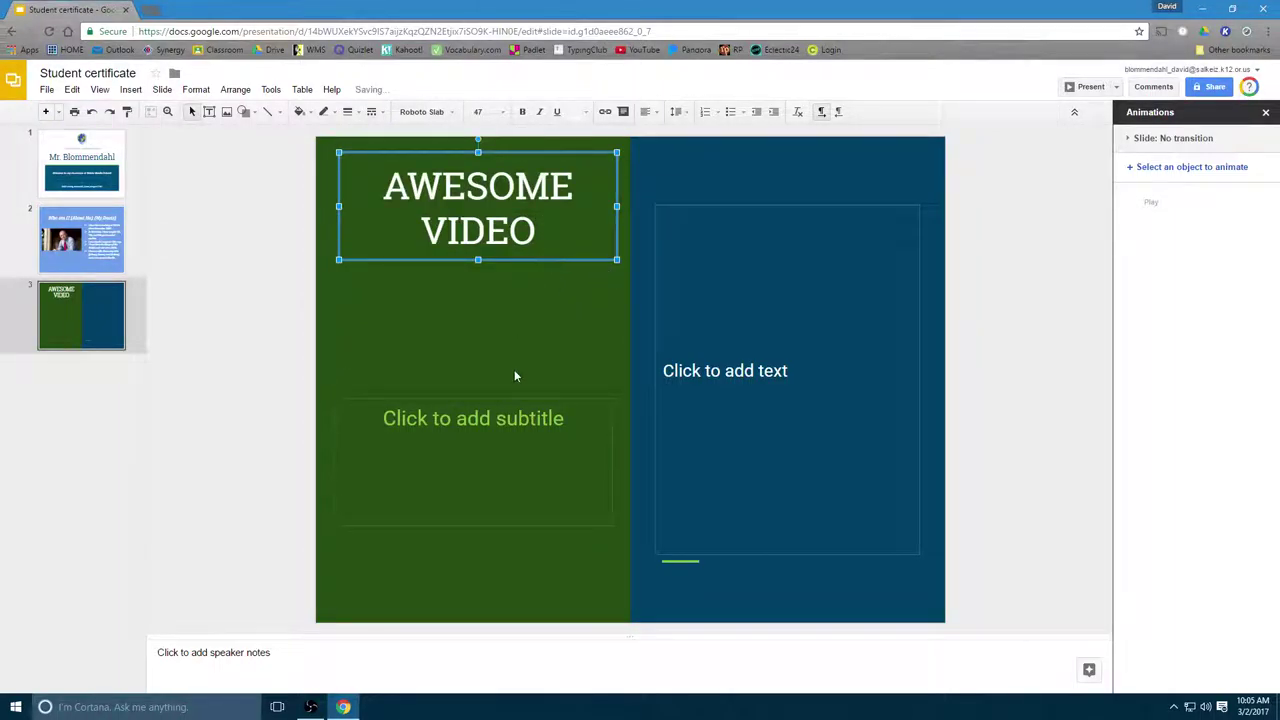
pyautogui.click(505, 399)
pyautogui.moveTo(392, 397); pyautogui.dragTo(395, 259)
pyautogui.moveTo(611, 380); pyautogui.dragTo(614, 346)
# - Enter the subtitle "Because I like to make educational YouTube videos." below the title
pyautogui.click(560, 286)
pyautogui.write('B')
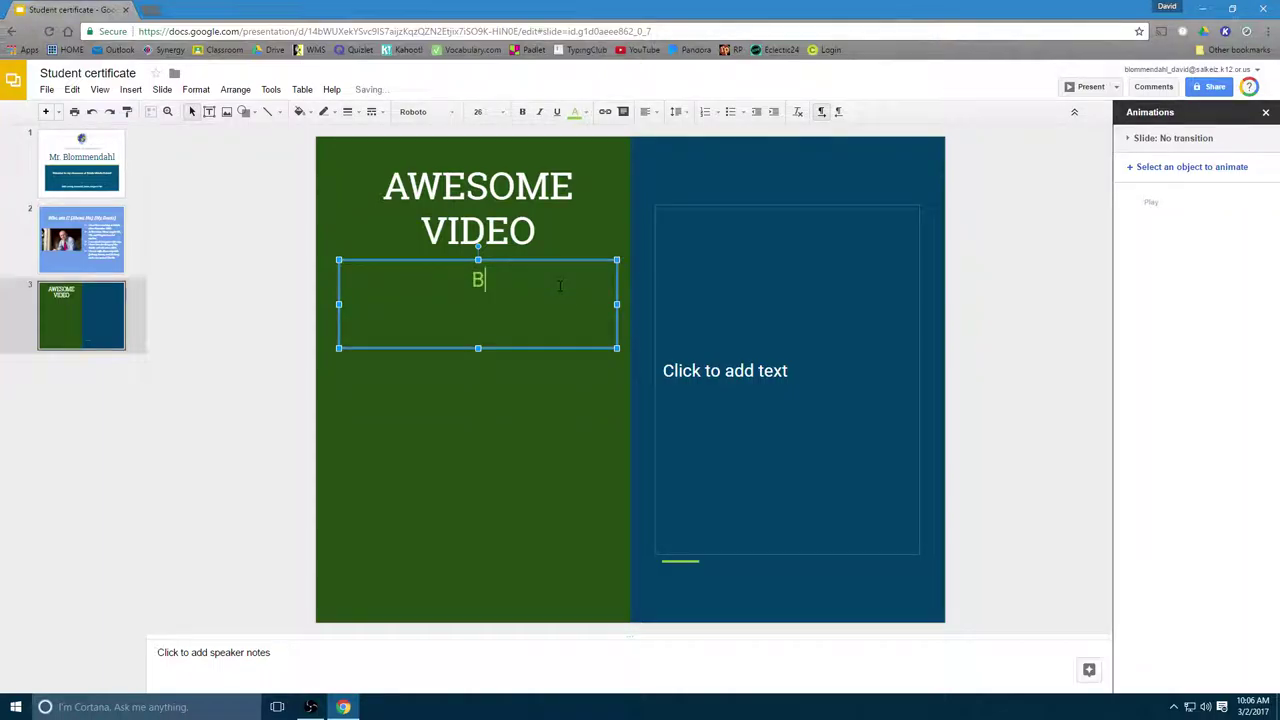
pyautogui.write('ecouse')
pyautogui.press('BackSpace')
pyautogui.press('BackSpace')
pyautogui.press('BackSpace')
pyautogui.press('BackSpace')
pyautogui.write('ause I like ')
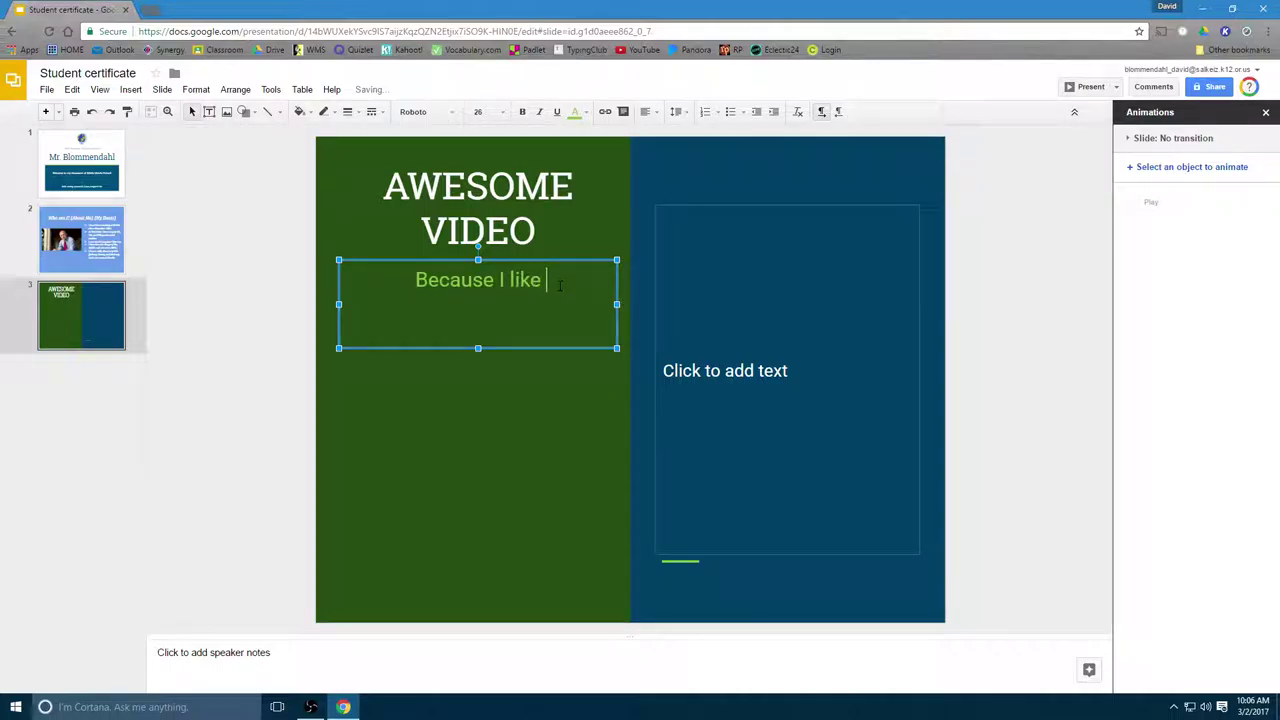
pyautogui.write('to make ')
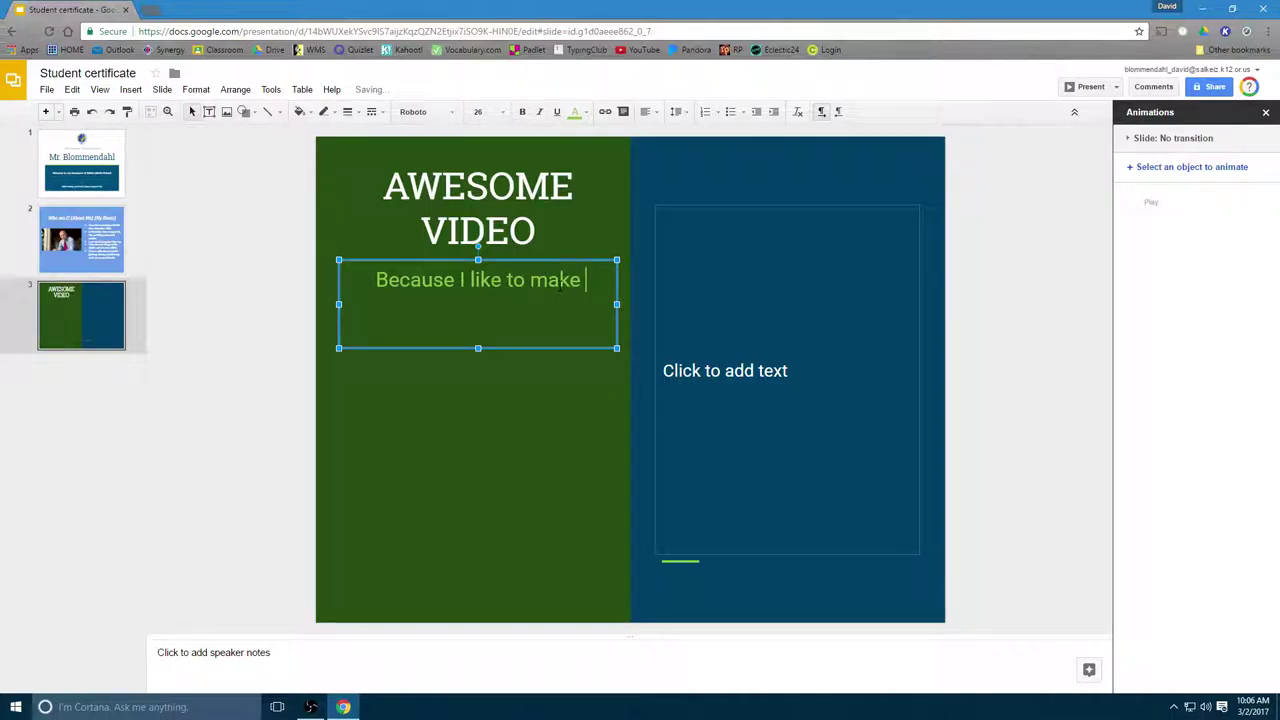
pyautogui.write('education')
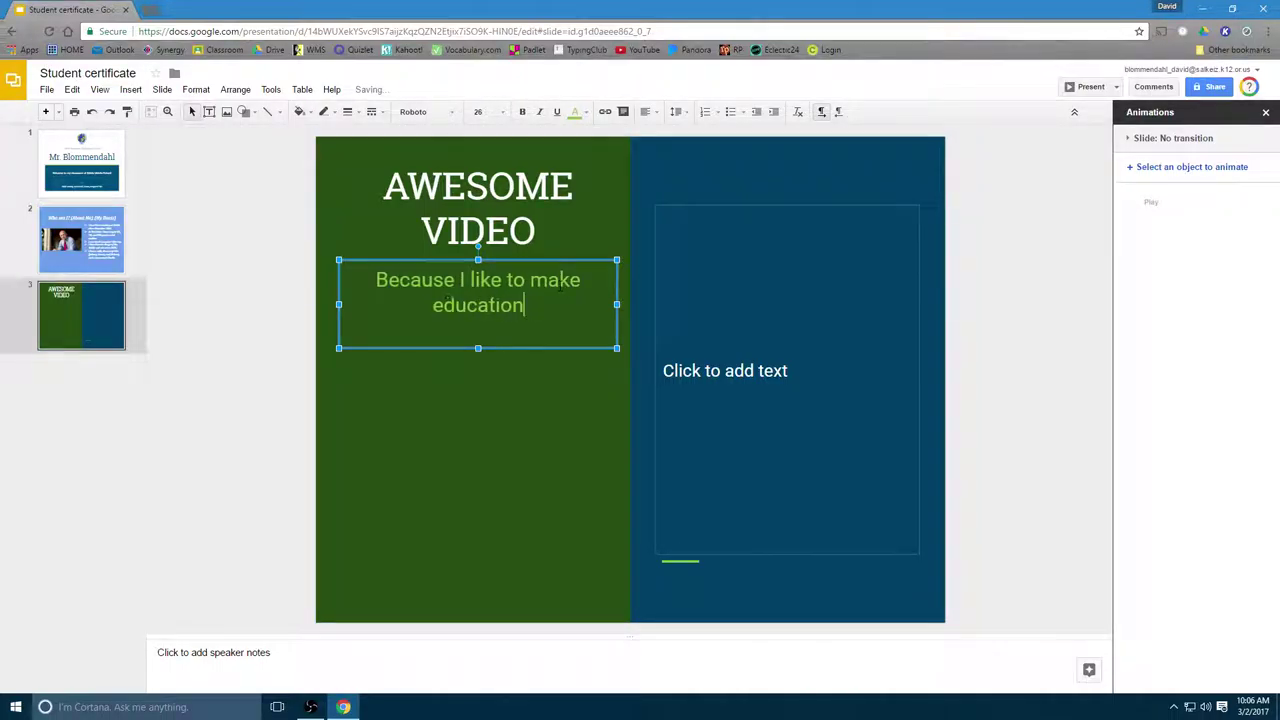
pyautogui.write('al You')
pyautogui.press('BackSpace')
pyautogui.write('uTiba')
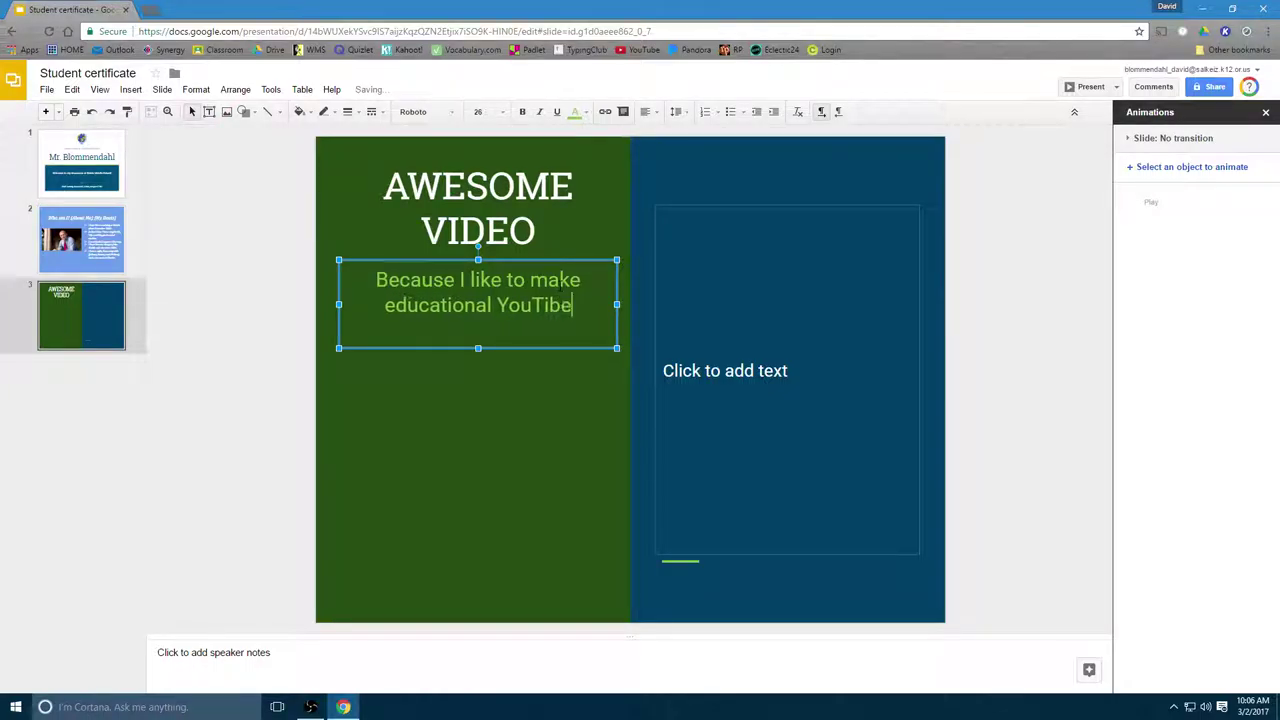
pyautogui.press('BackSpace')
pyautogui.press('BackSpace')
pyautogui.press('BackSpace')
pyautogui.write('ub')
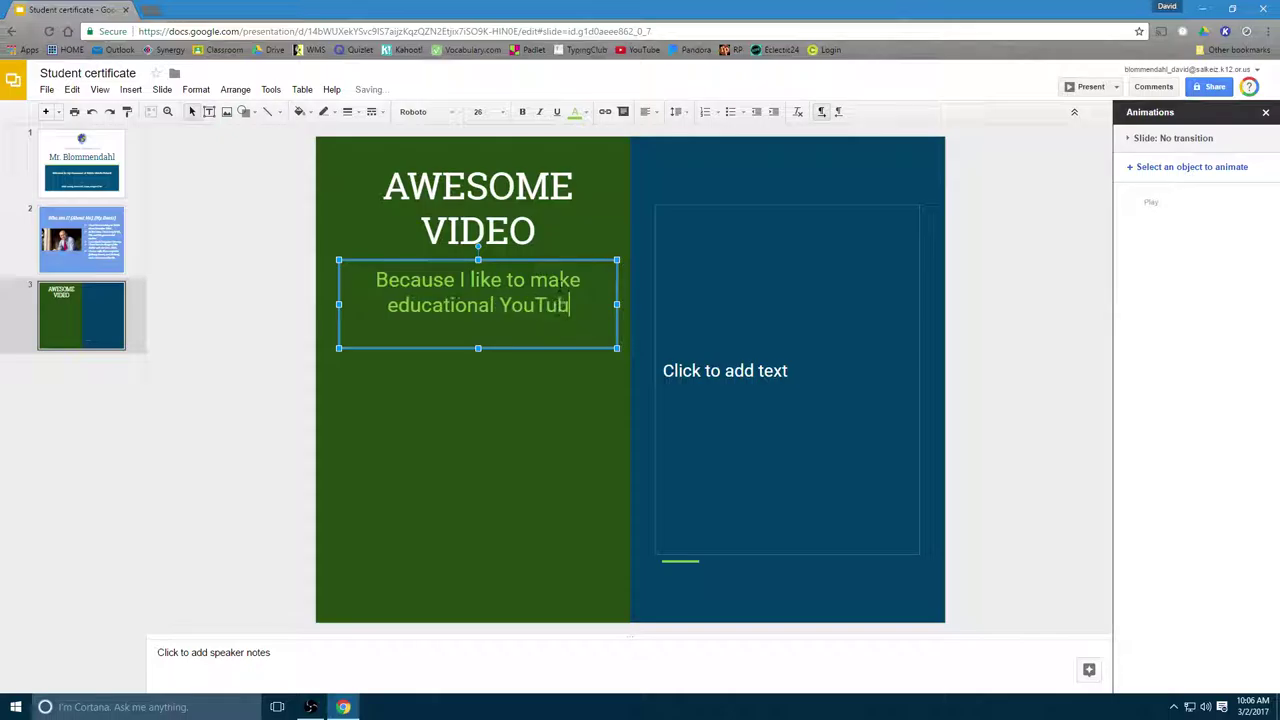
pyautogui.write('e vie')
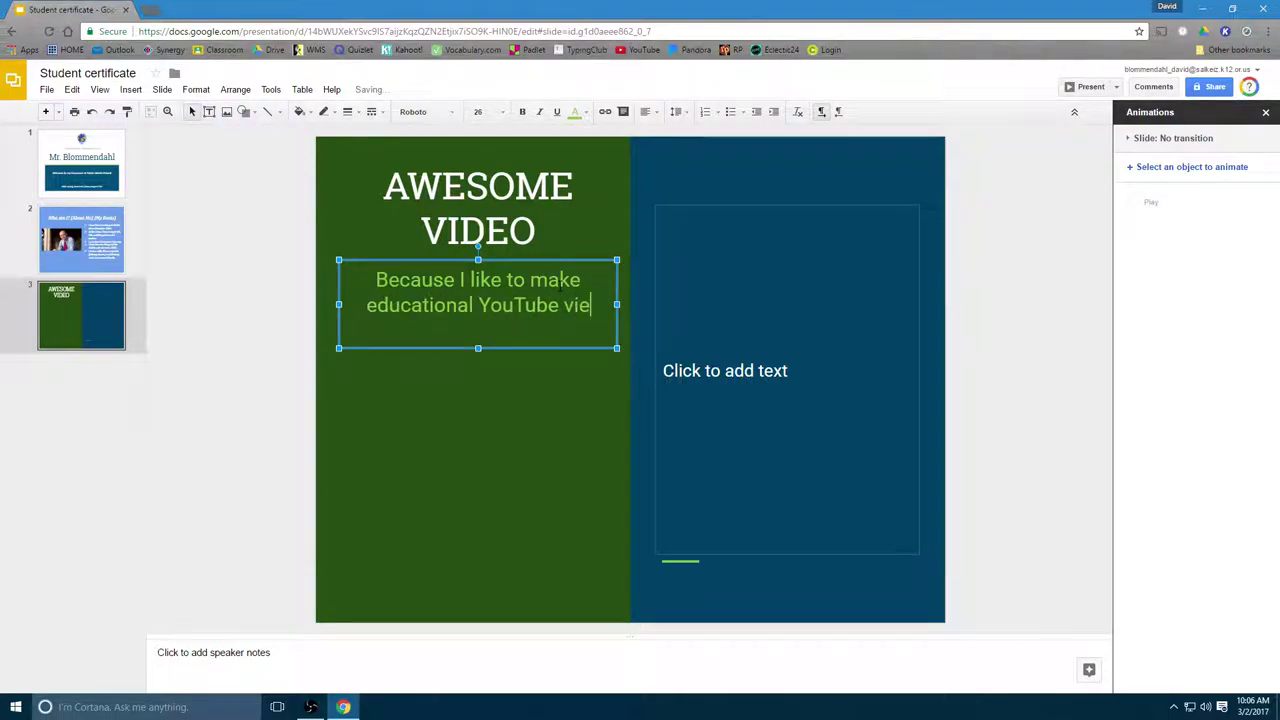
pyautogui.press('BackSpace')
pyautogui.write('deo')
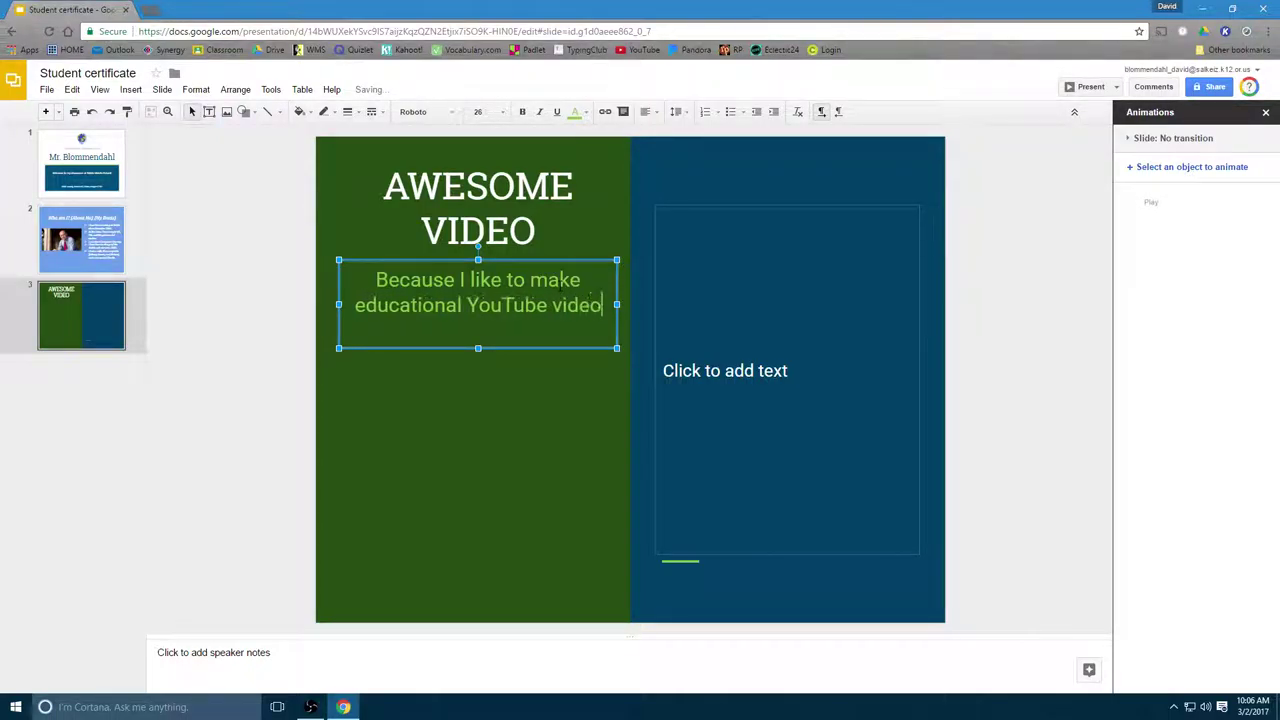
pyautogui.write('s.')
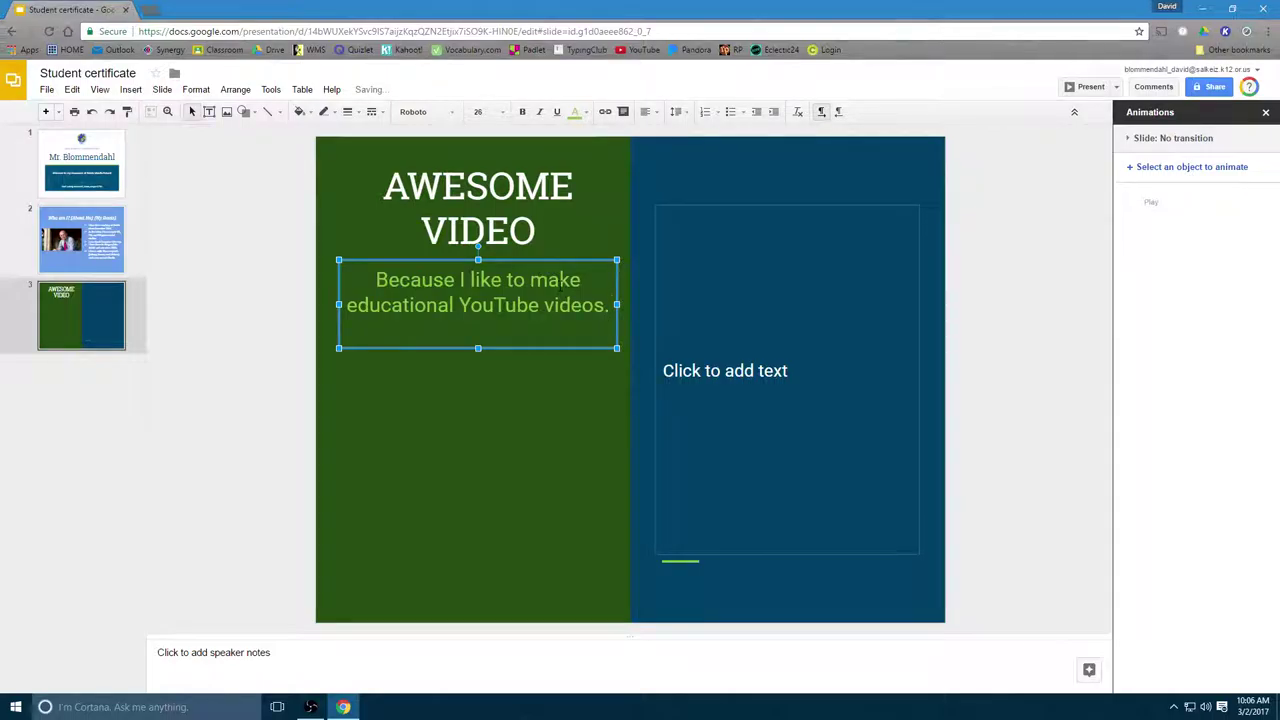
pyautogui.click(476, 431)
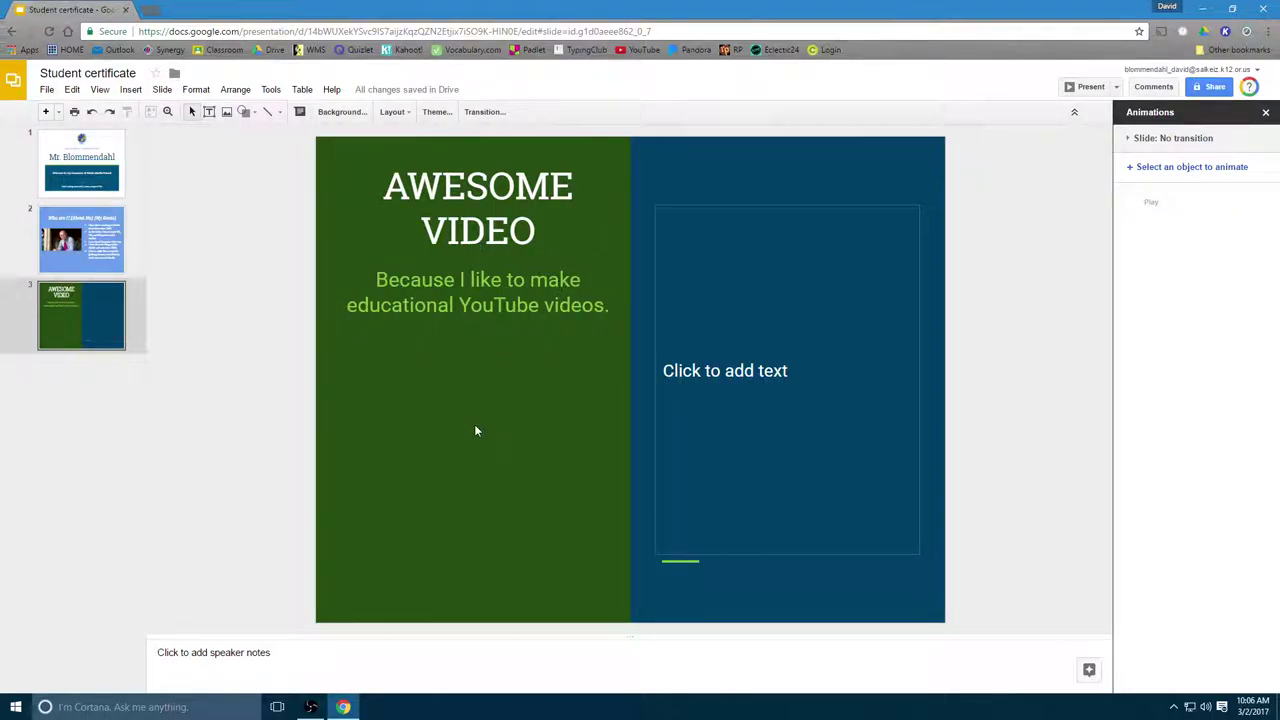
# - Search Google Images for "you tube" in a new browser tab
pyautogui.click(150, 11)
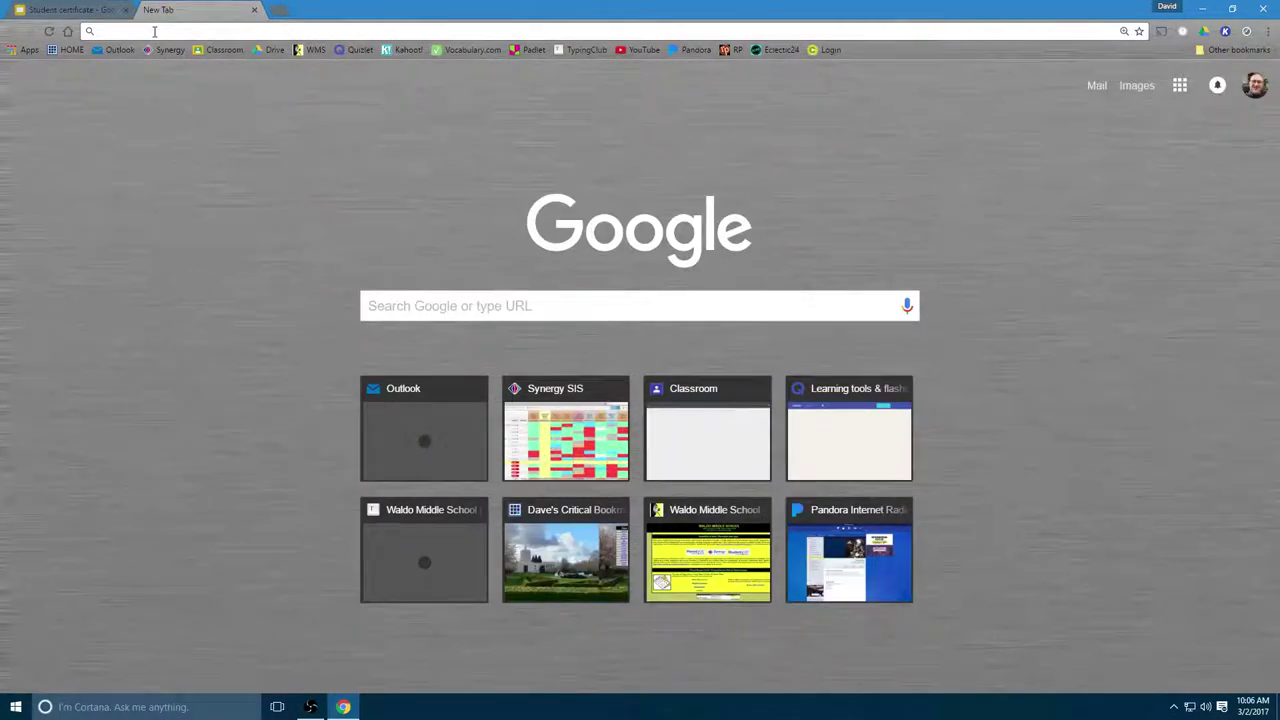
pyautogui.write('you tube')
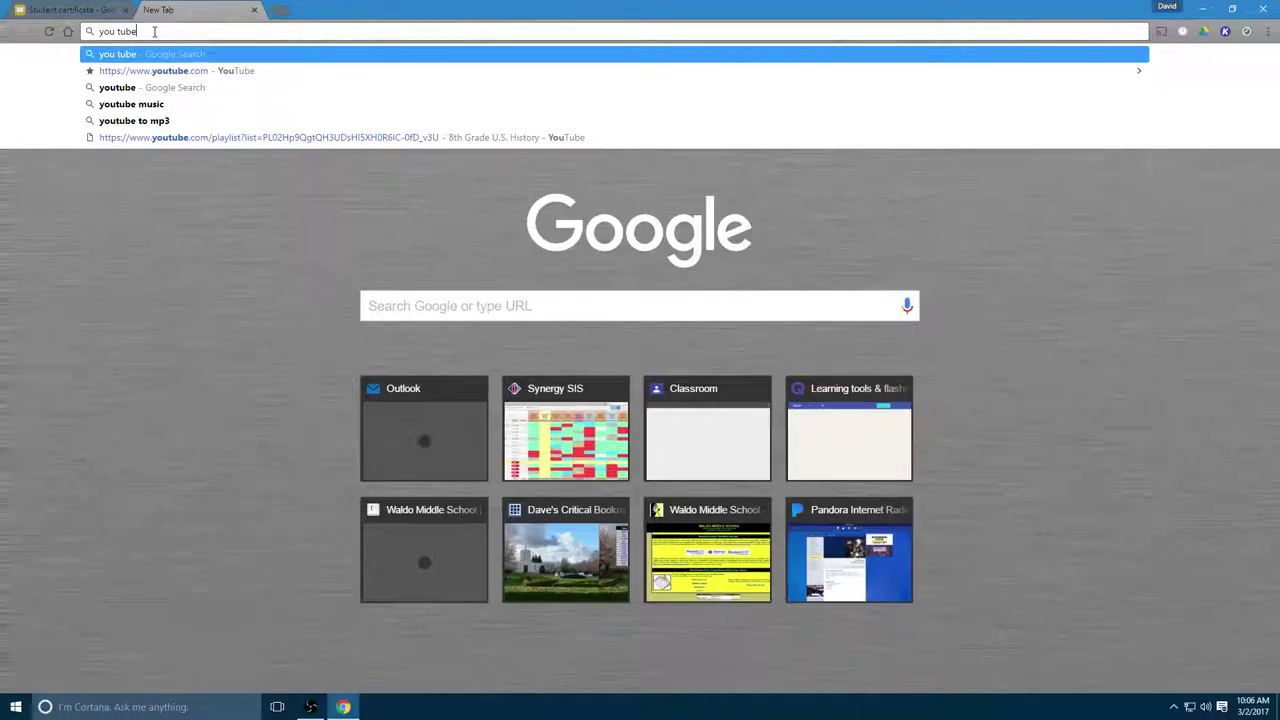
pyautogui.press('Return')
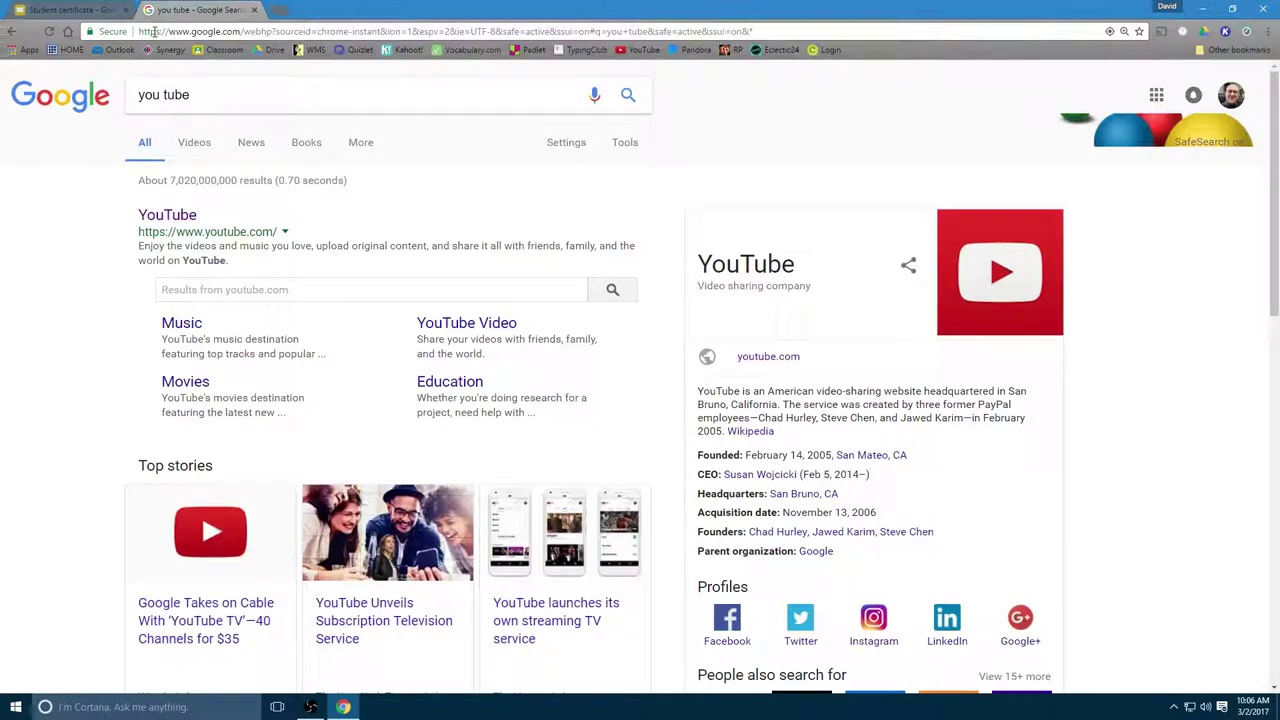
pyautogui.click(358, 143)
pyautogui.click(365, 171)
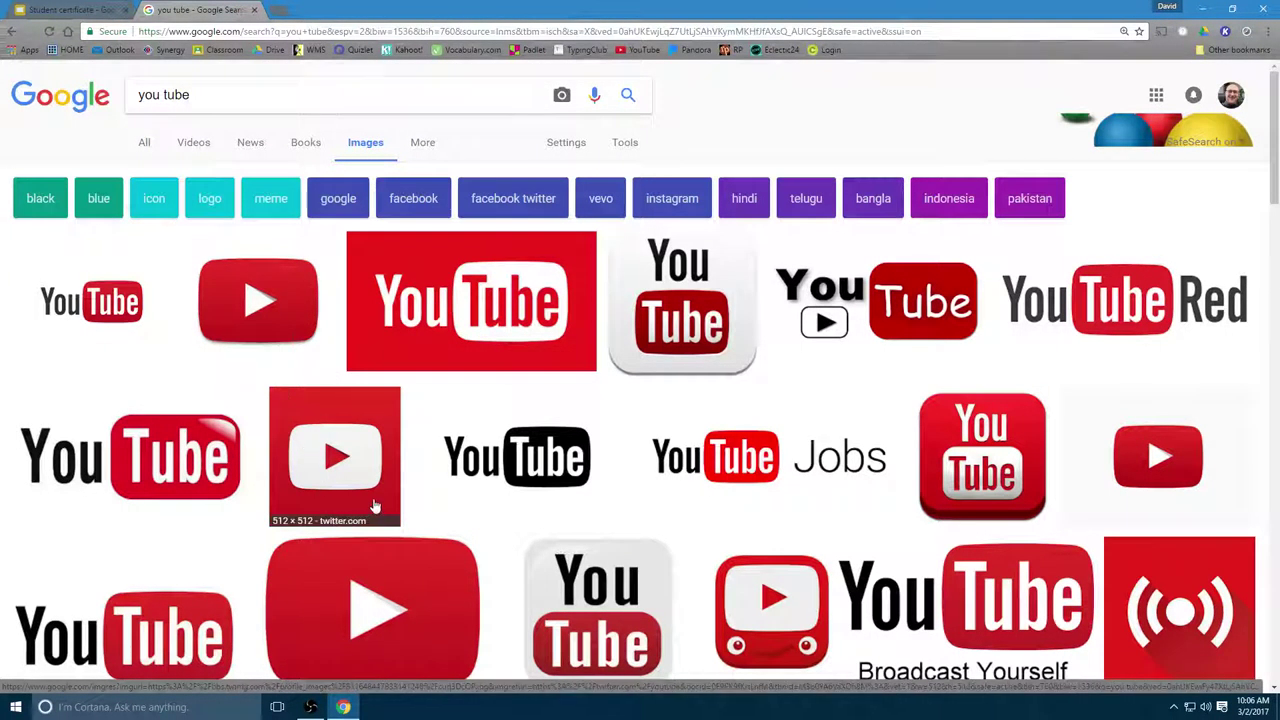
# - Copy the image address of the 256 × 256 light-grey square YouTube logo and return to the Student certificate presentation
pyautogui.scroll(-2, 375, 505)
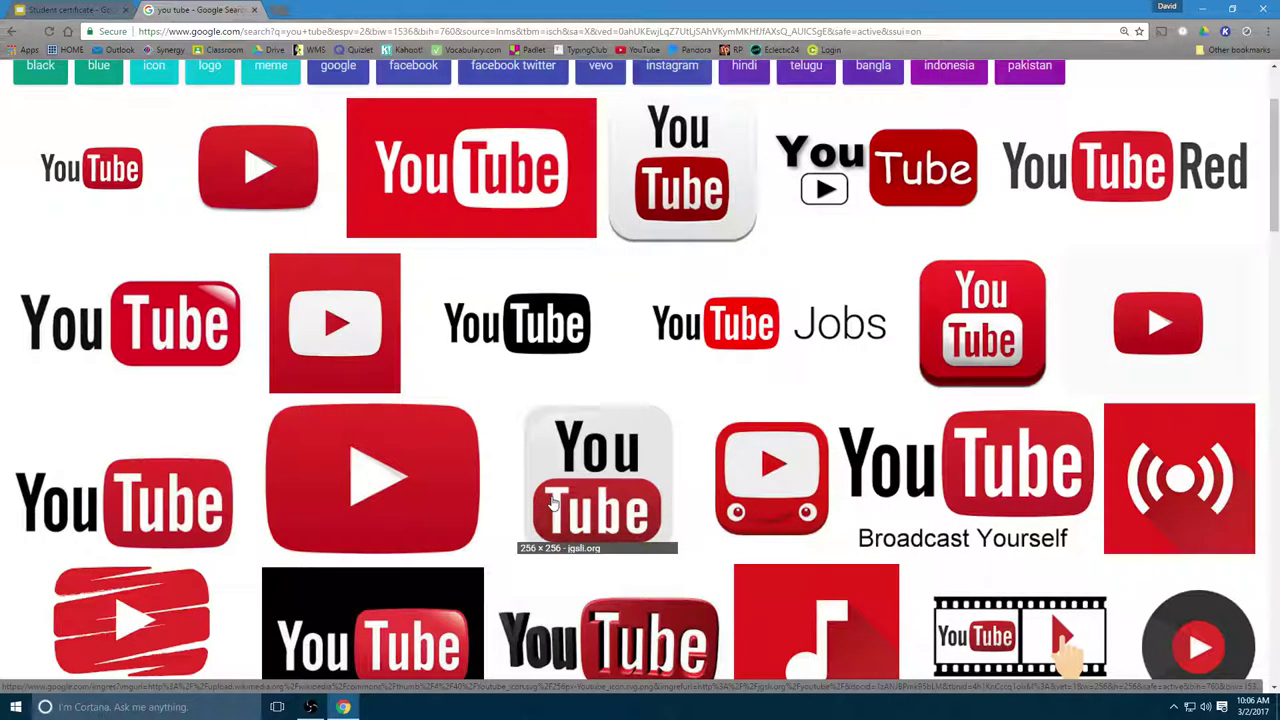
pyautogui.scroll(-2, 530, 499)
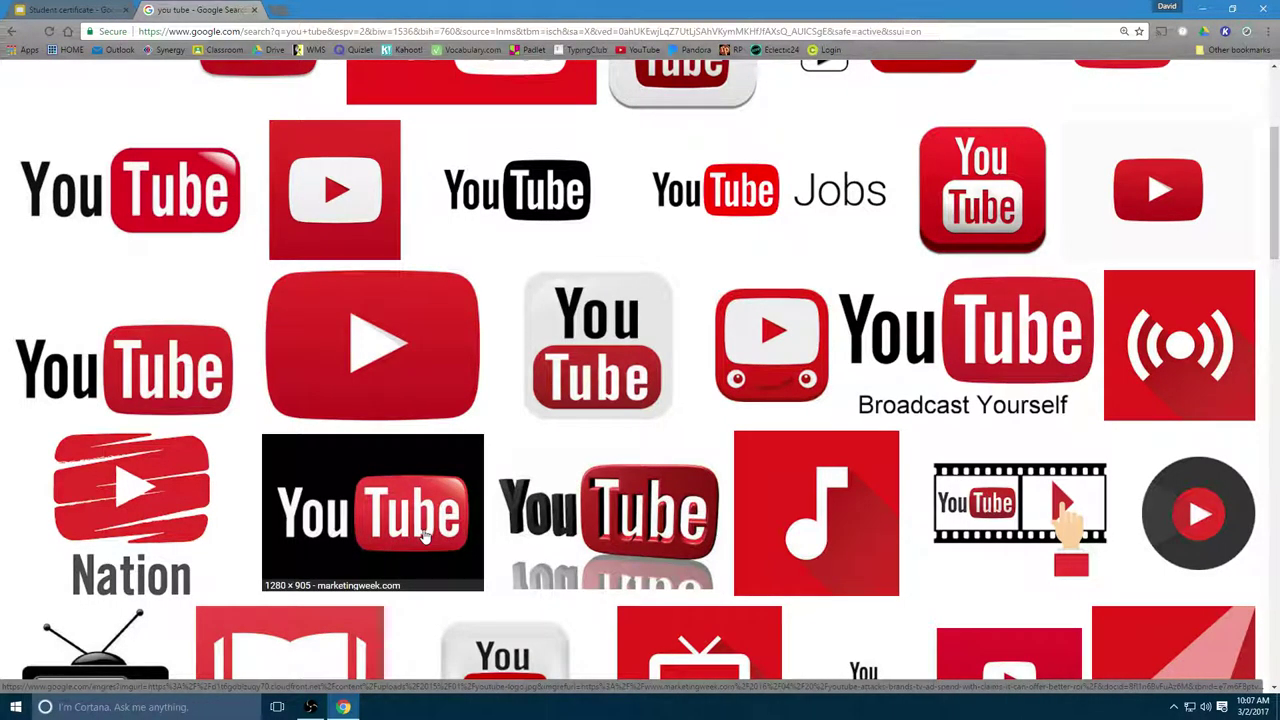
pyautogui.click(577, 368)
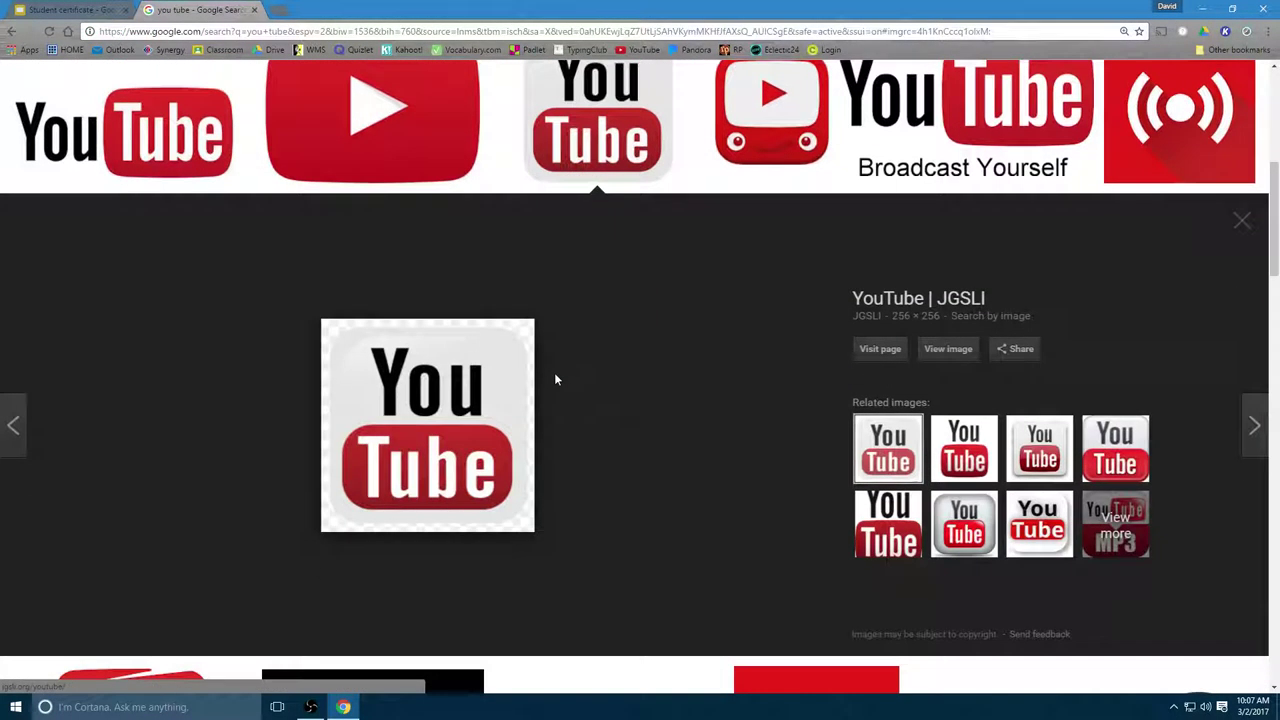
pyautogui.rightClick(410, 427)
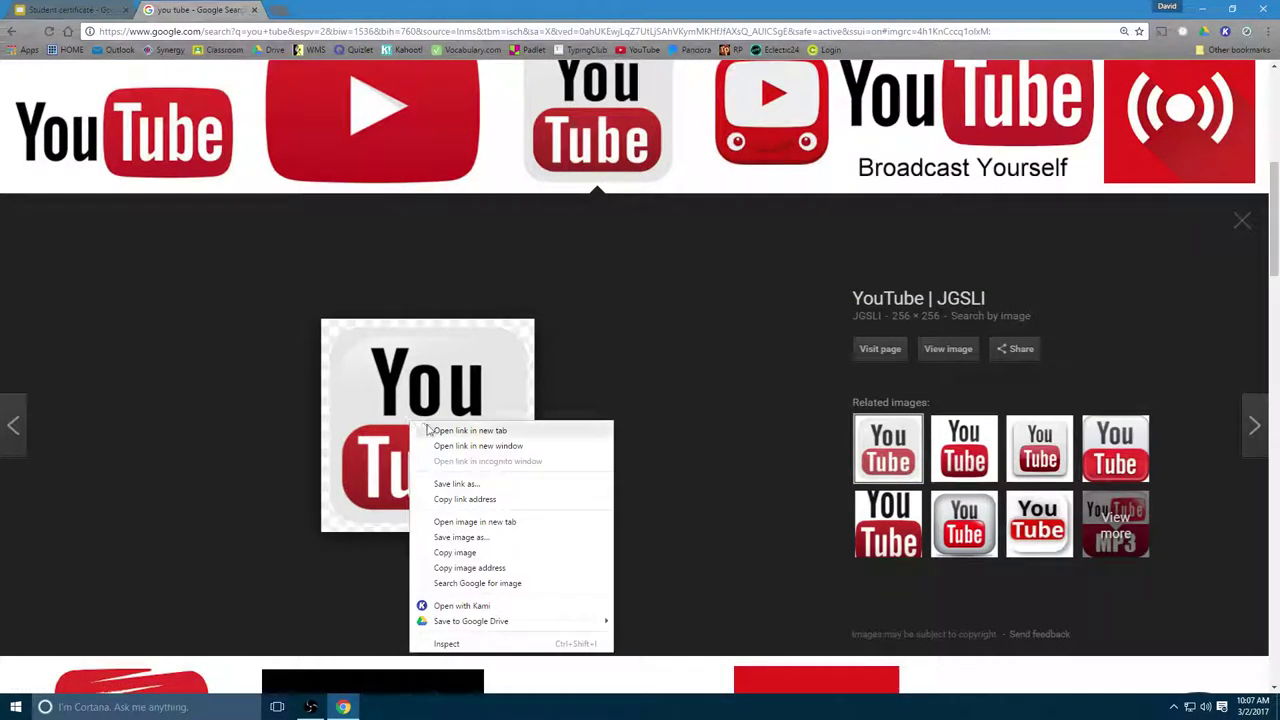
pyautogui.click(448, 569)
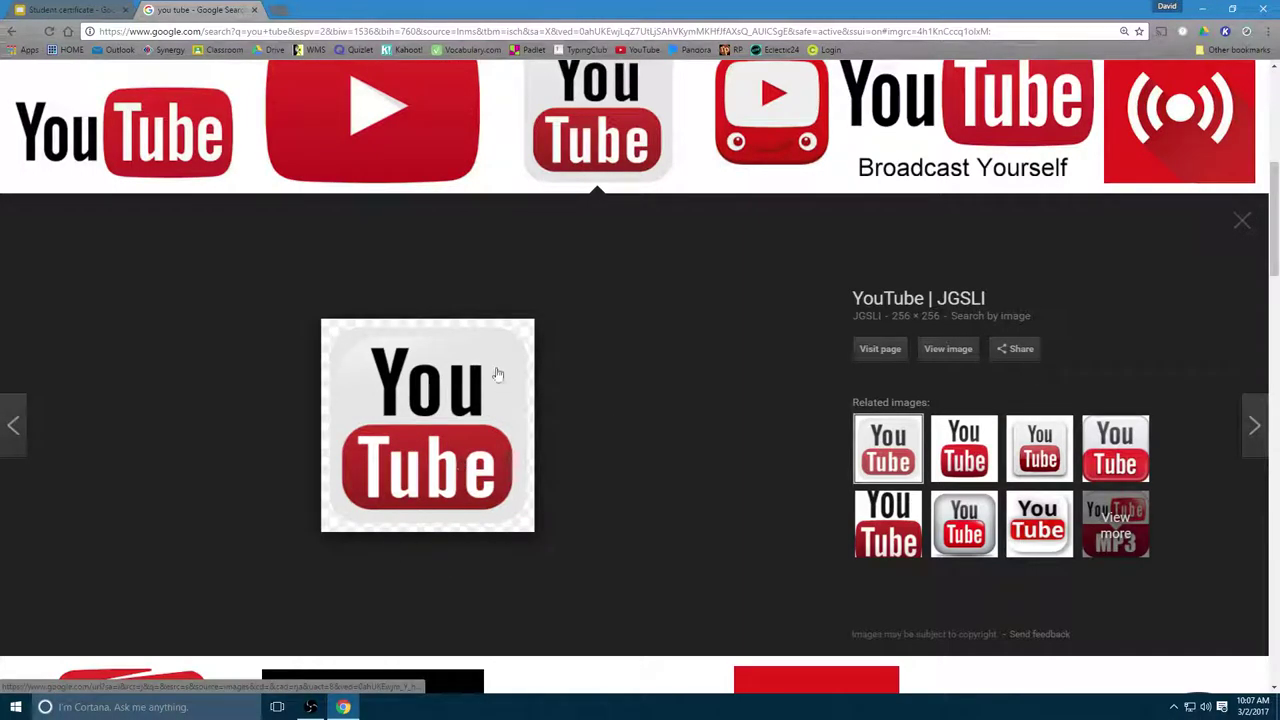
pyautogui.click(102, 12)
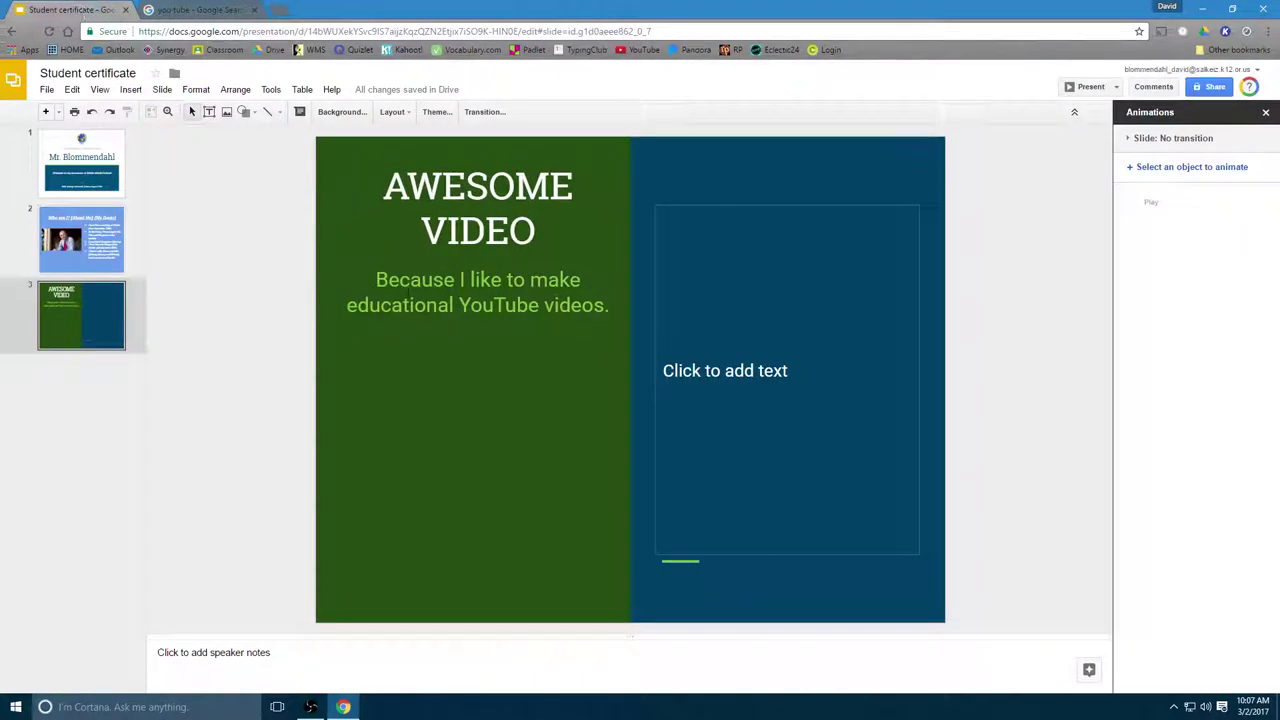
# - Insert the YouTube logo on the AWESOME VIDEO slide from the copied image address
pyautogui.click(130, 89)
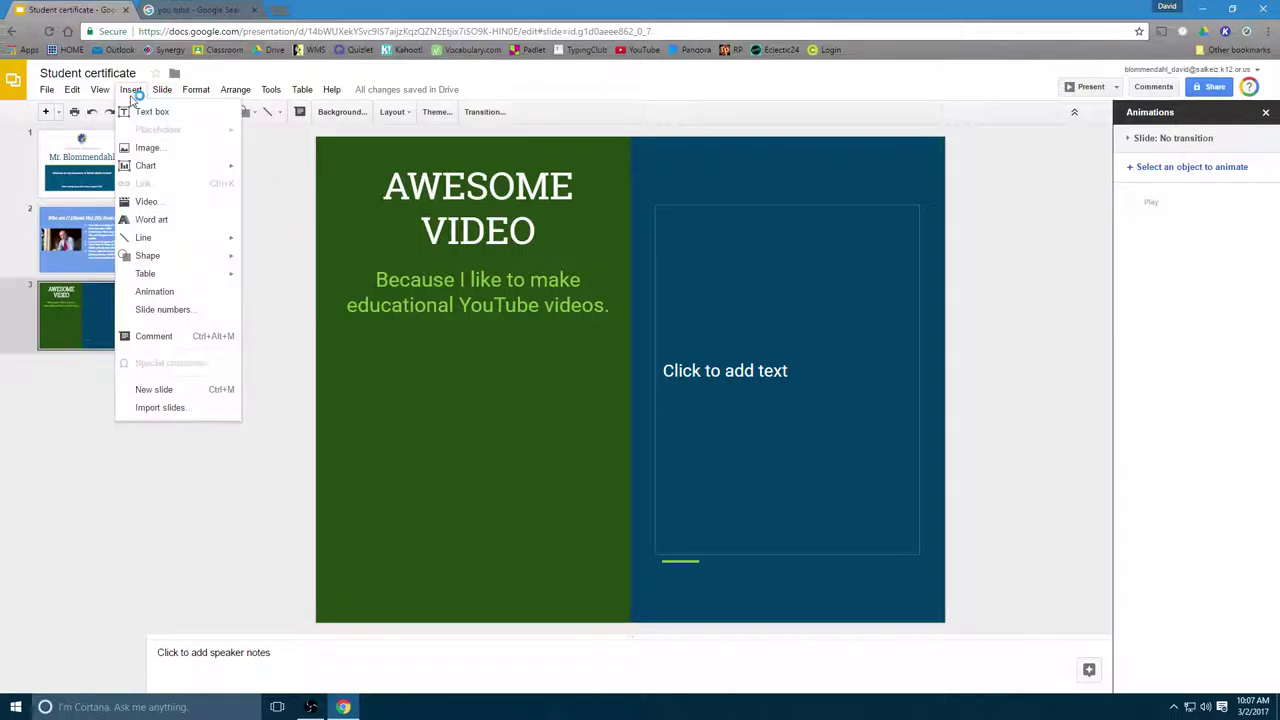
pyautogui.click(145, 151)
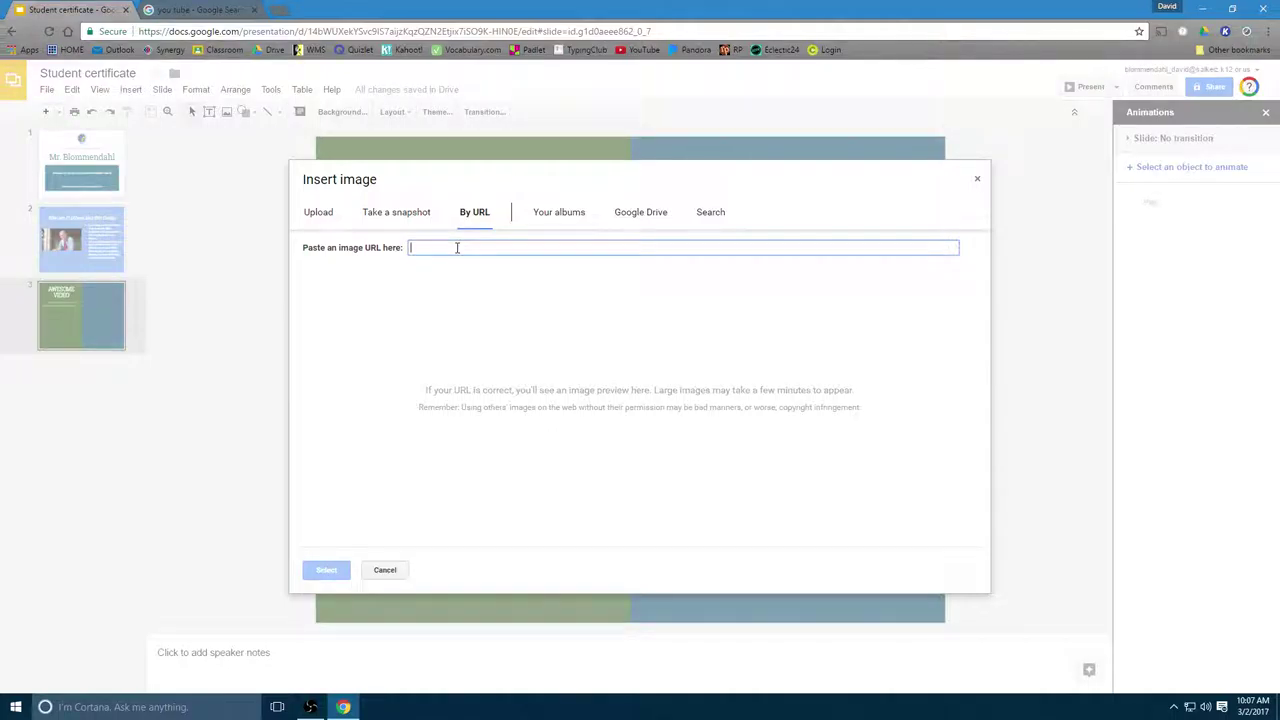
pyautogui.hotkey('ctrl', 'v')
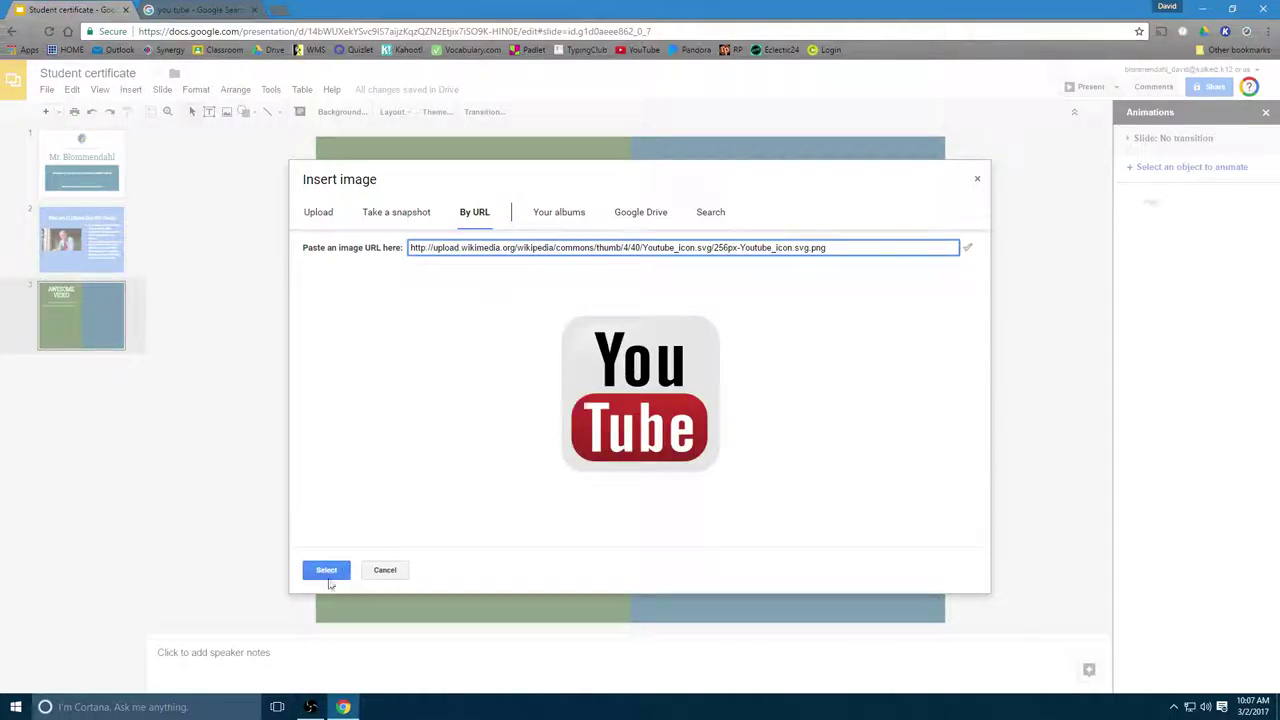
pyautogui.click(331, 573)
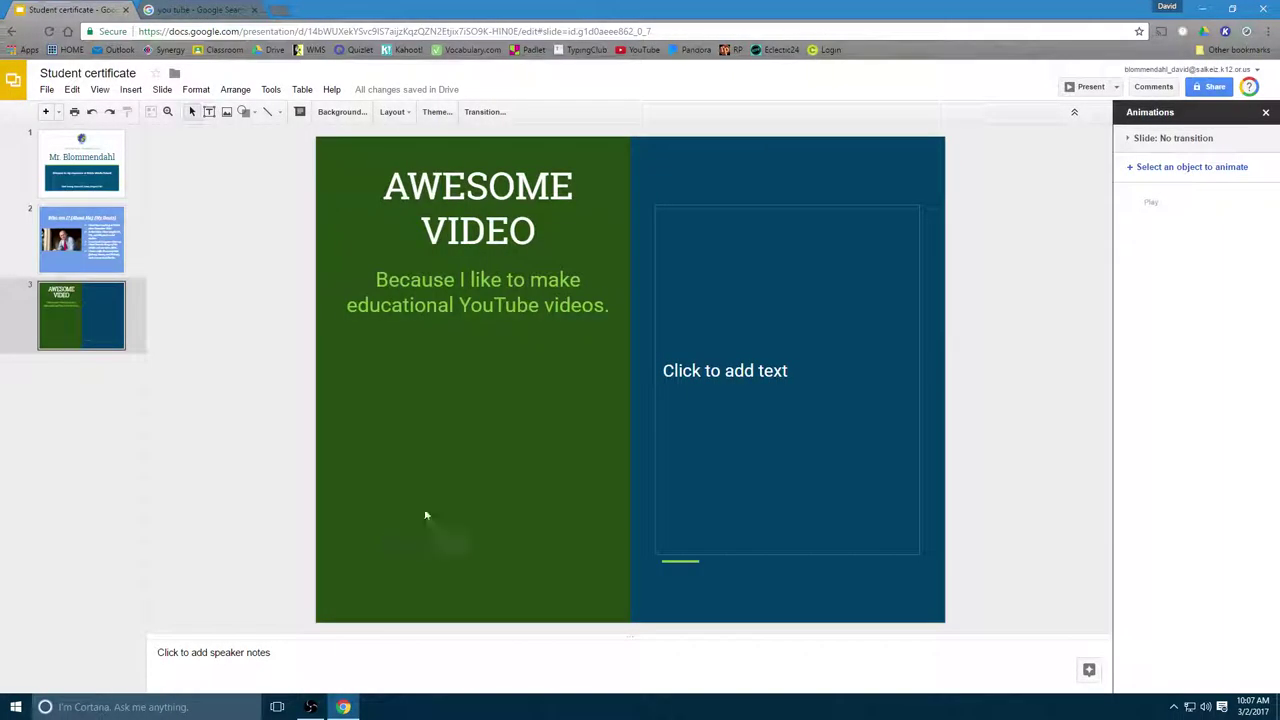
# - Enlarge the YouTube logo and position it centred below the subtitle so it fills the lower green half
pyautogui.moveTo(466, 455); pyautogui.dragTo(492, 445)
pyautogui.moveTo(503, 500); pyautogui.dragTo(600, 597)
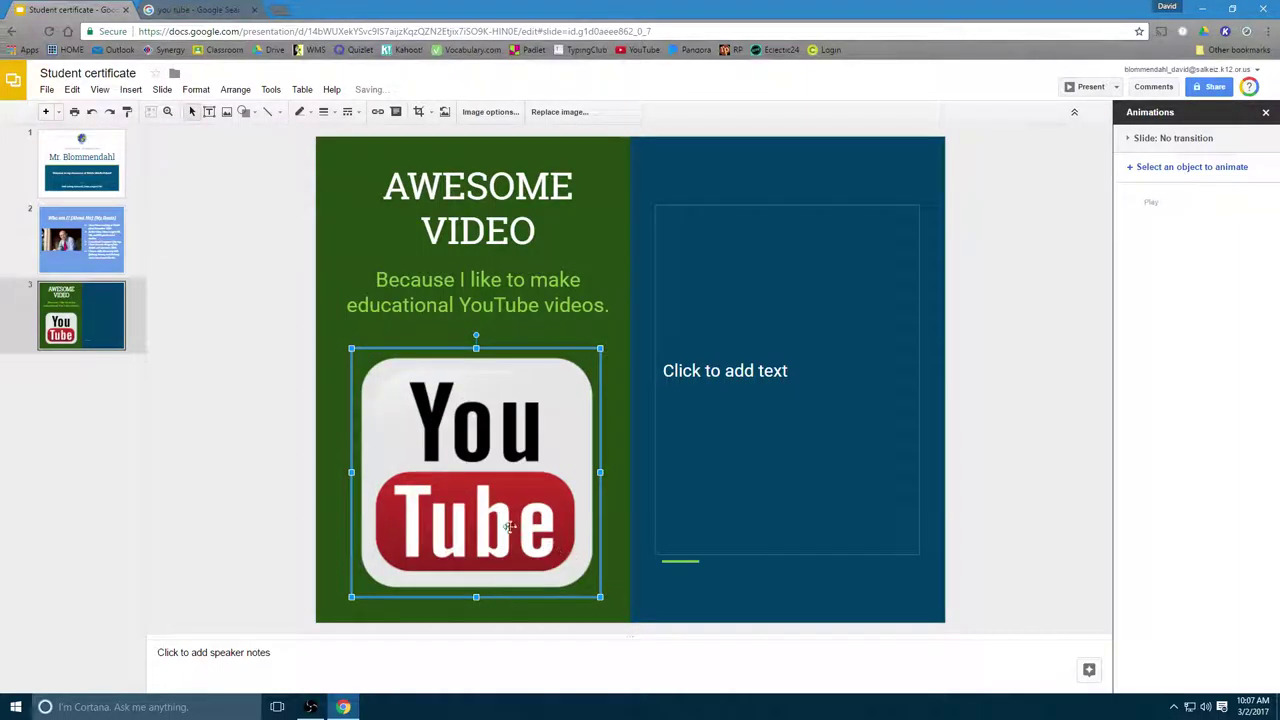
pyautogui.moveTo(511, 524); pyautogui.dragTo(516, 524)
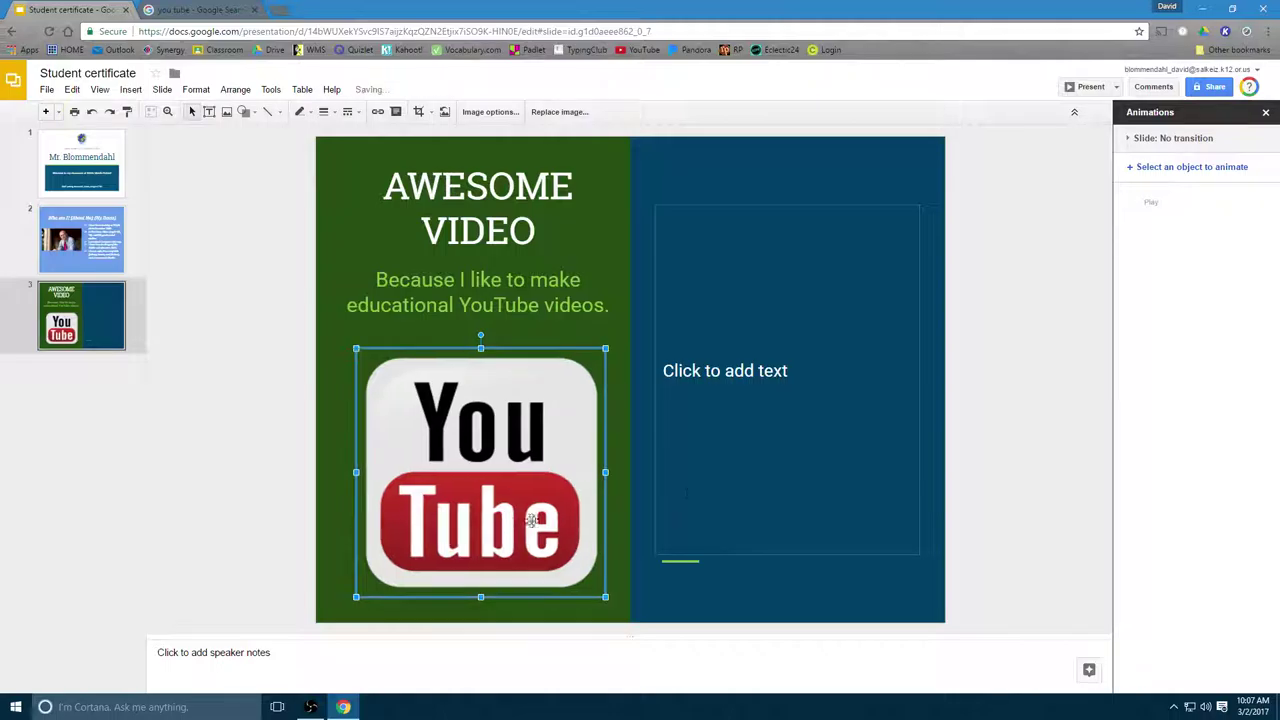
# - Delete the empty text placeholder on the slide's blue half
pyautogui.click(663, 371)
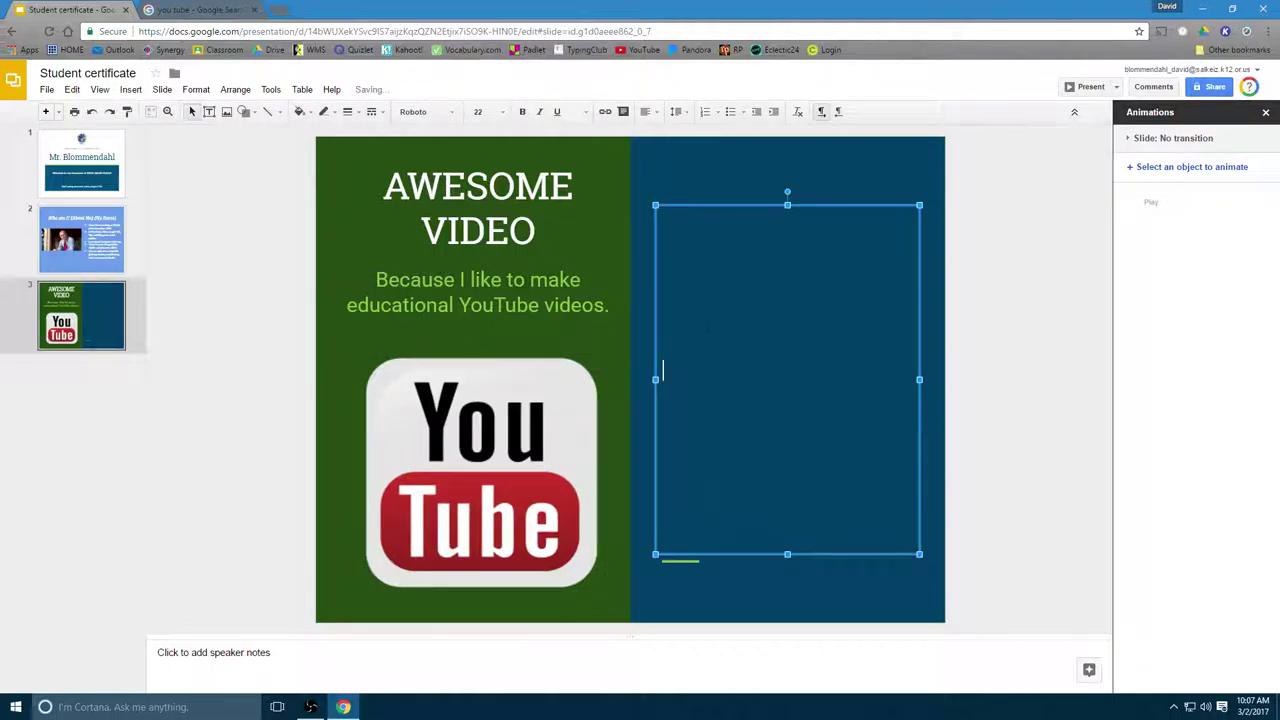
pyautogui.click(684, 204)
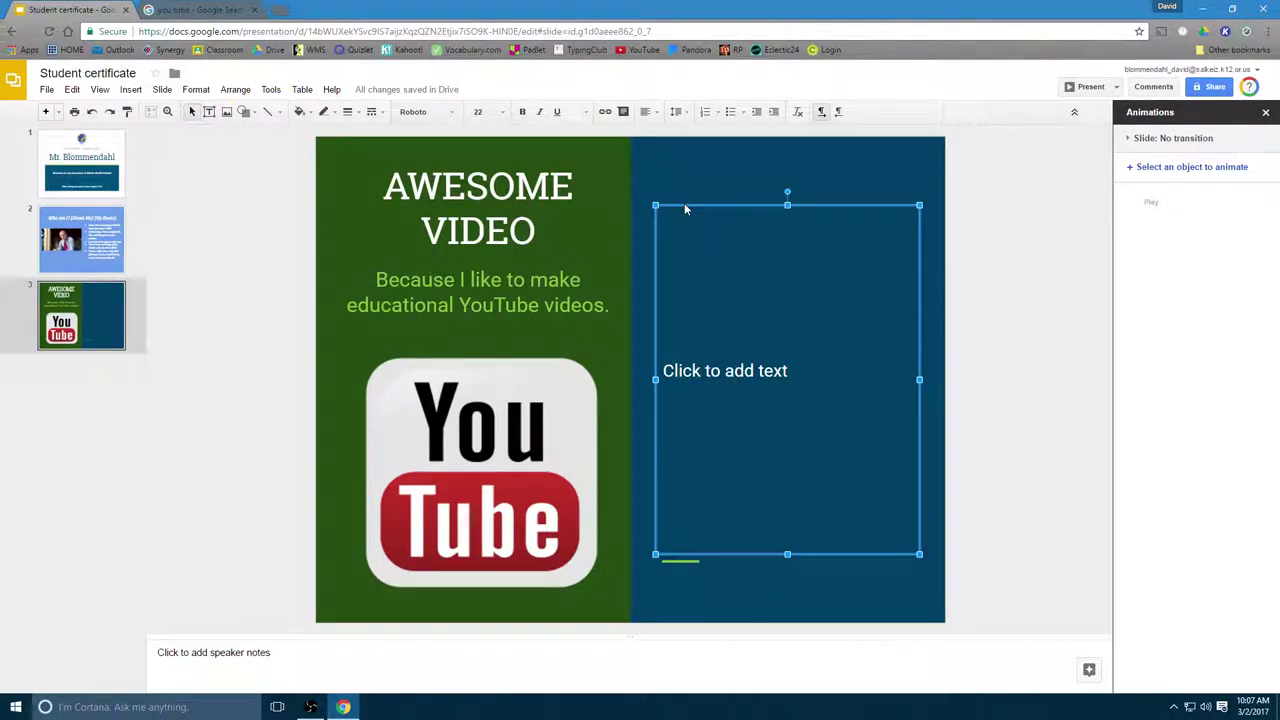
pyautogui.press('Delete')
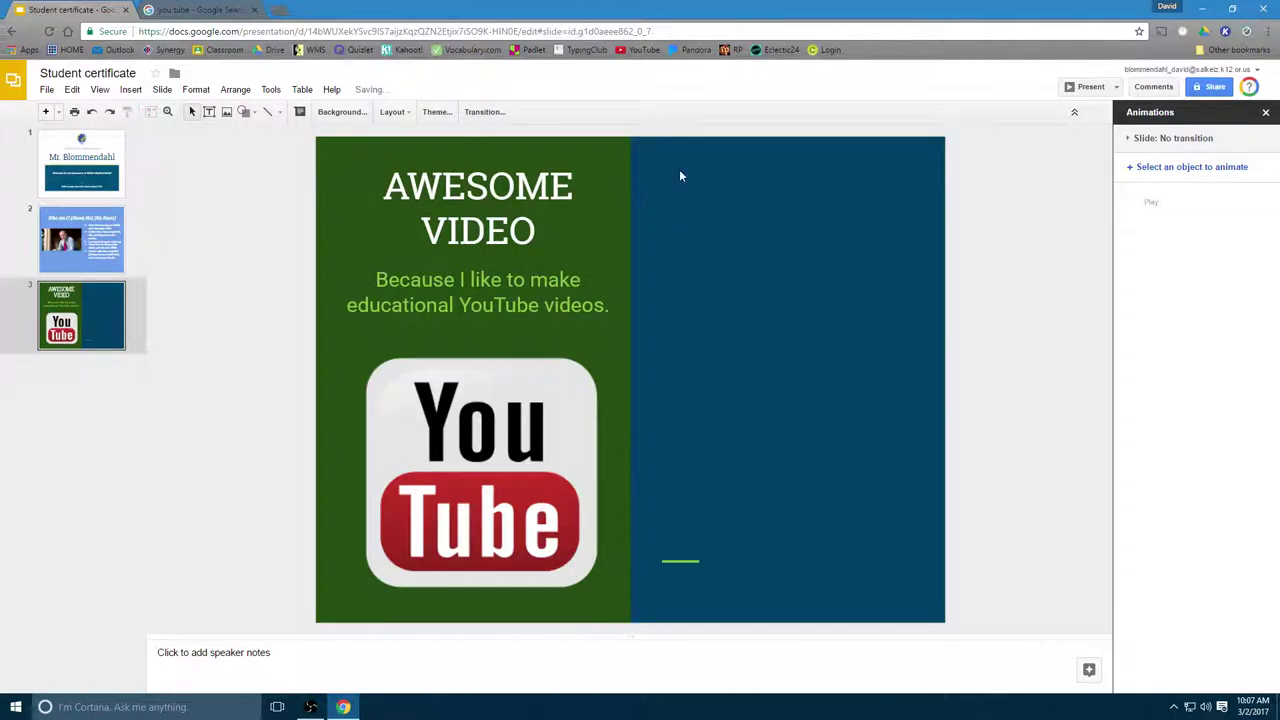
# - Start inserting a video on the slide, using a YouTube URL as the source
pyautogui.click(137, 91)
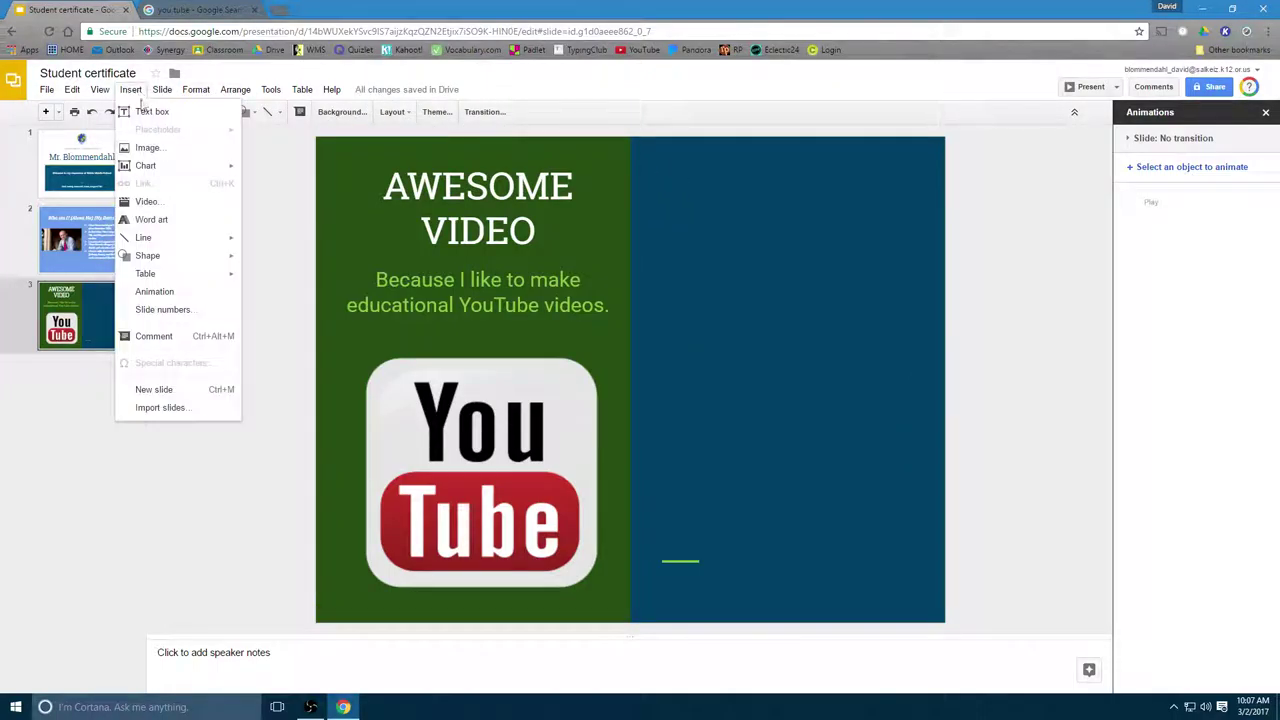
pyautogui.click(148, 202)
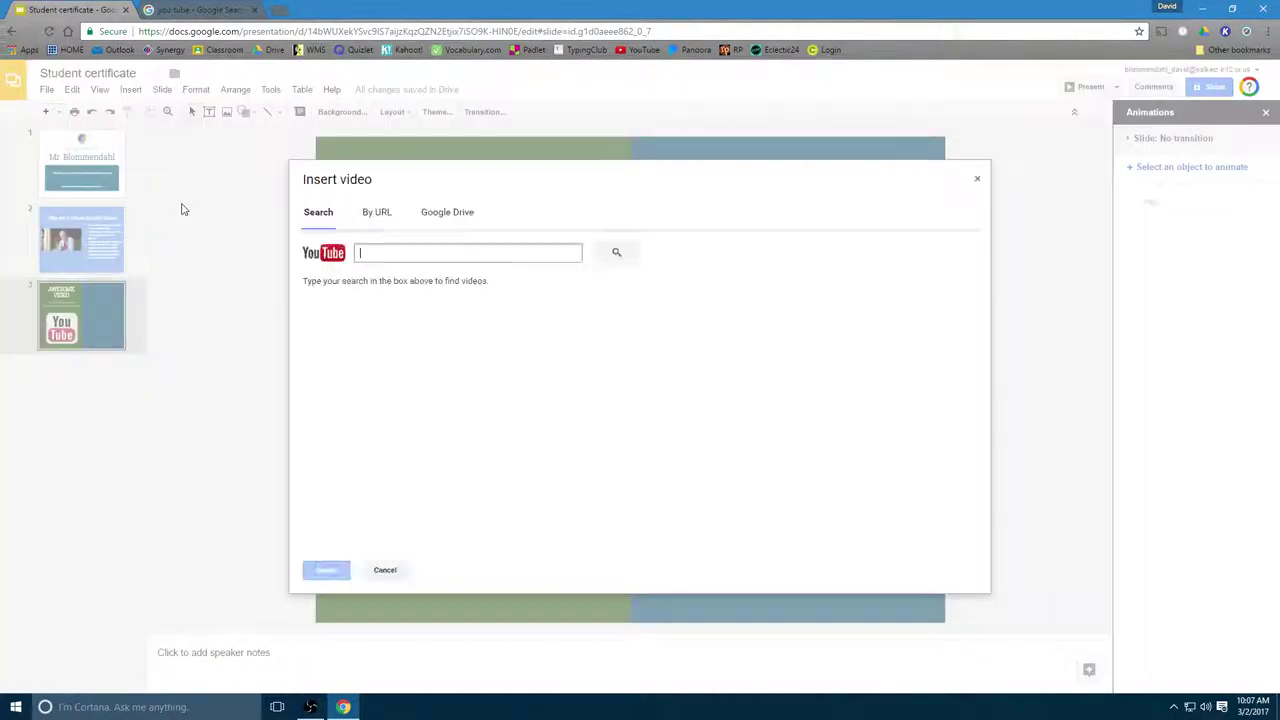
pyautogui.click(387, 220)
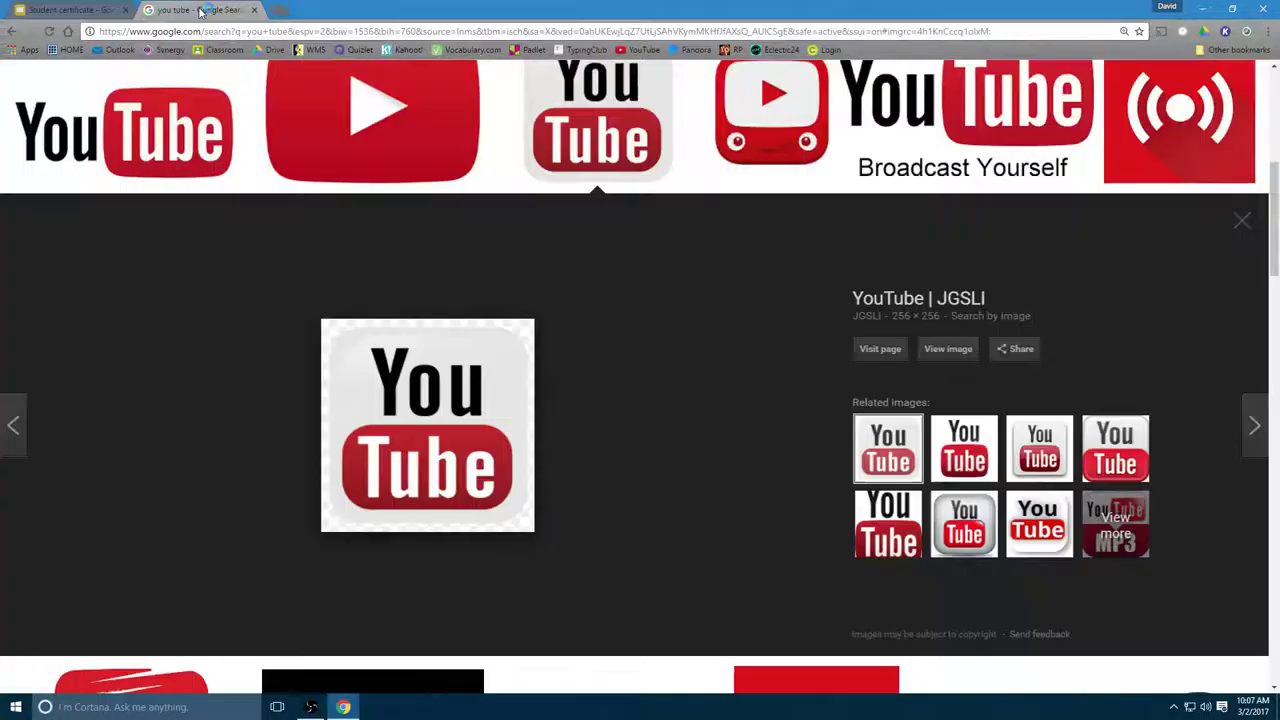
# - Switch the image-search tab to YouTube, open The Basics of PowerPoint from your channel's Computer Literacy playlist, and copy its paused page's address
pyautogui.click(200, 10)
pyautogui.click(635, 50)
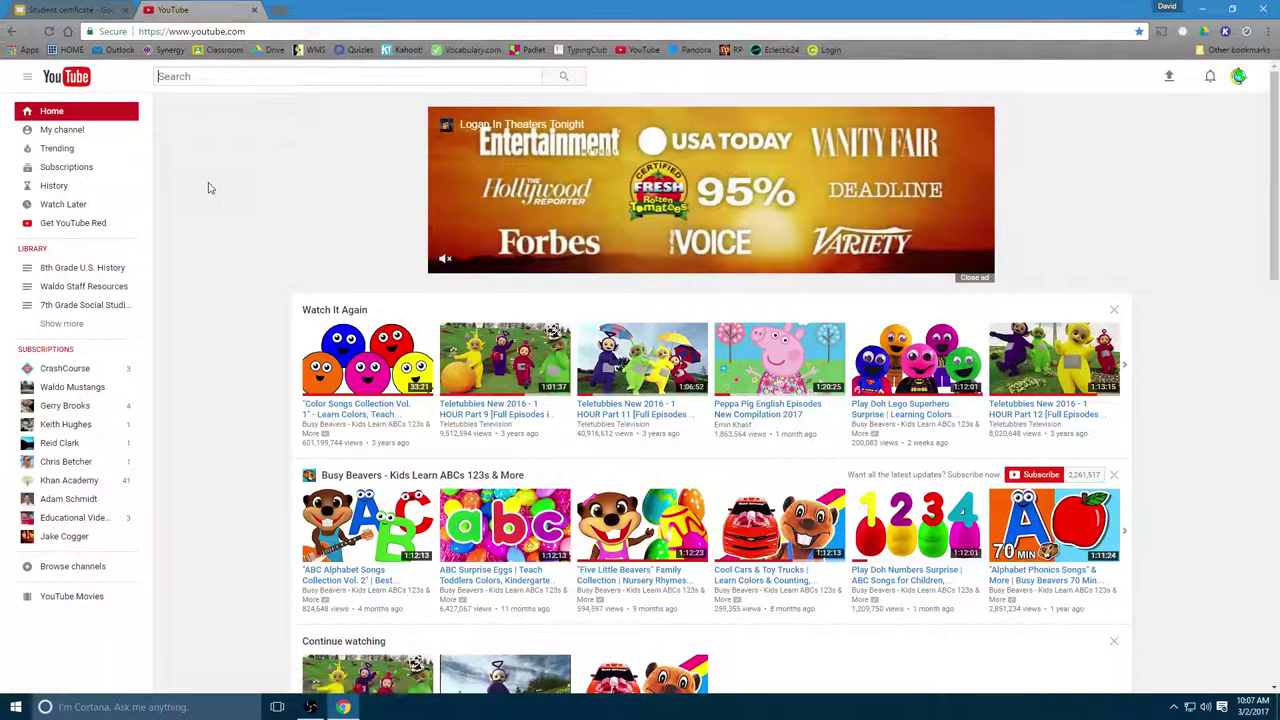
pyautogui.click(70, 134)
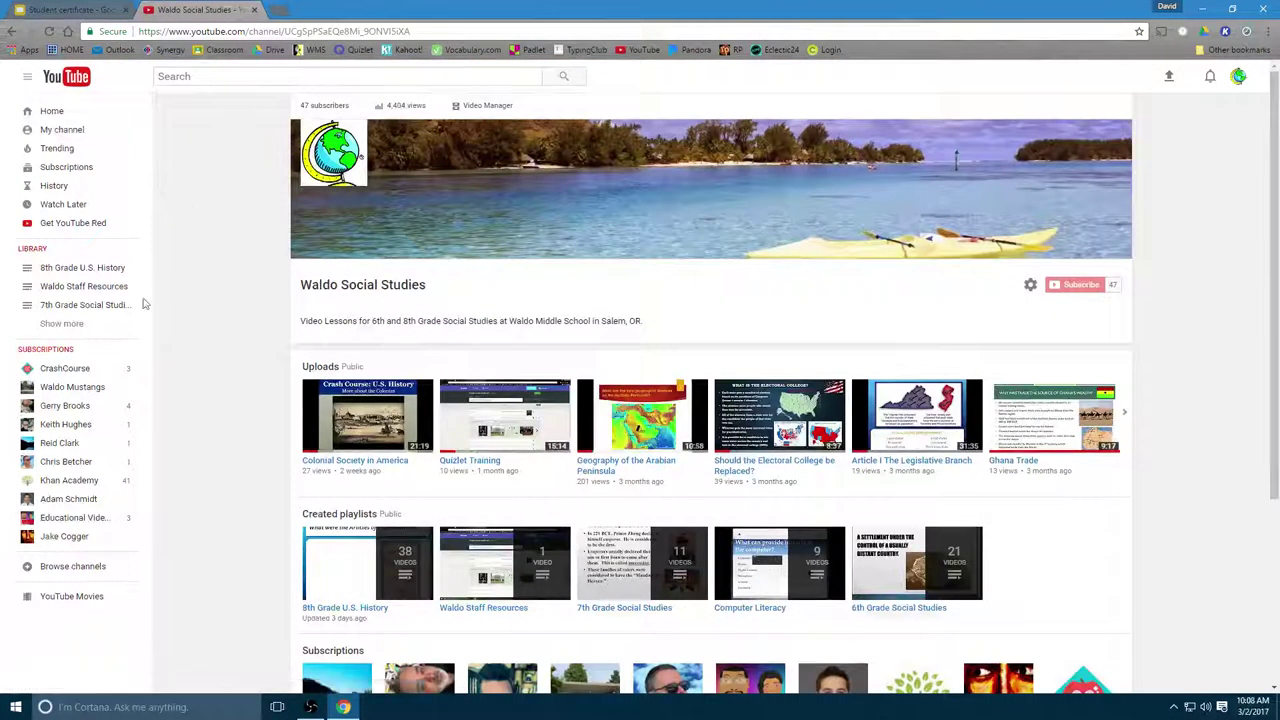
pyautogui.click(75, 323)
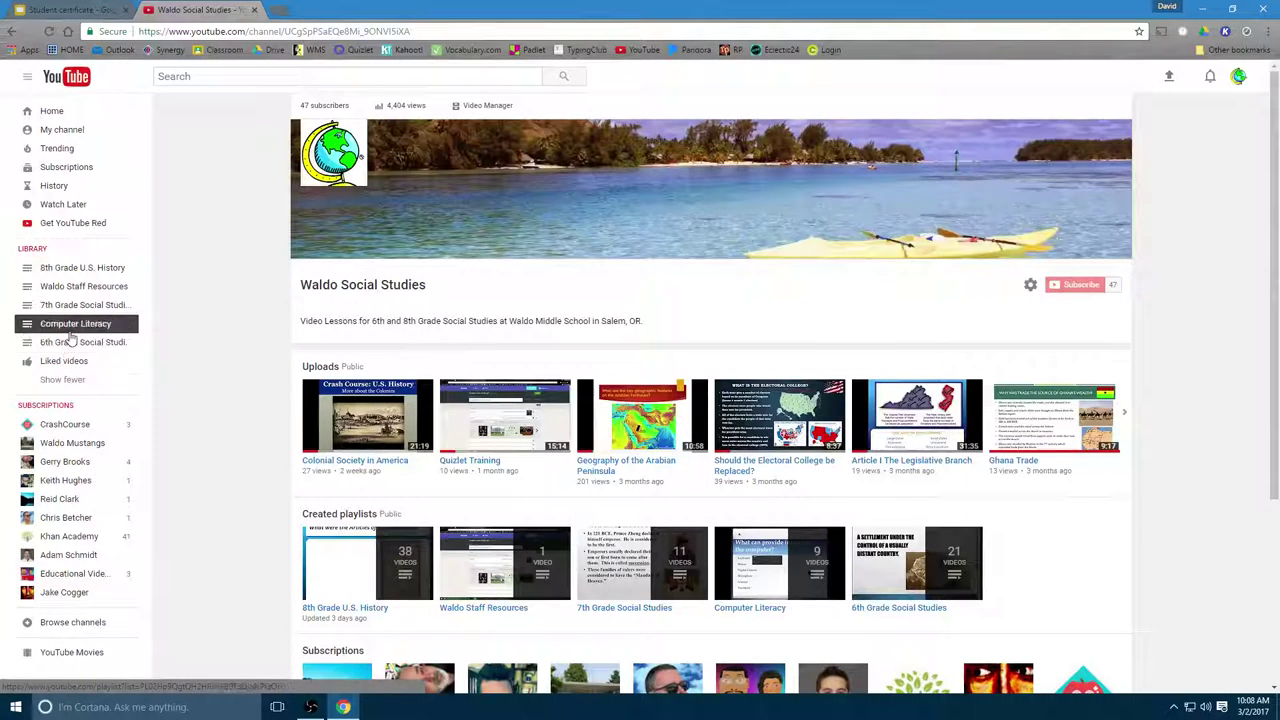
pyautogui.click(72, 330)
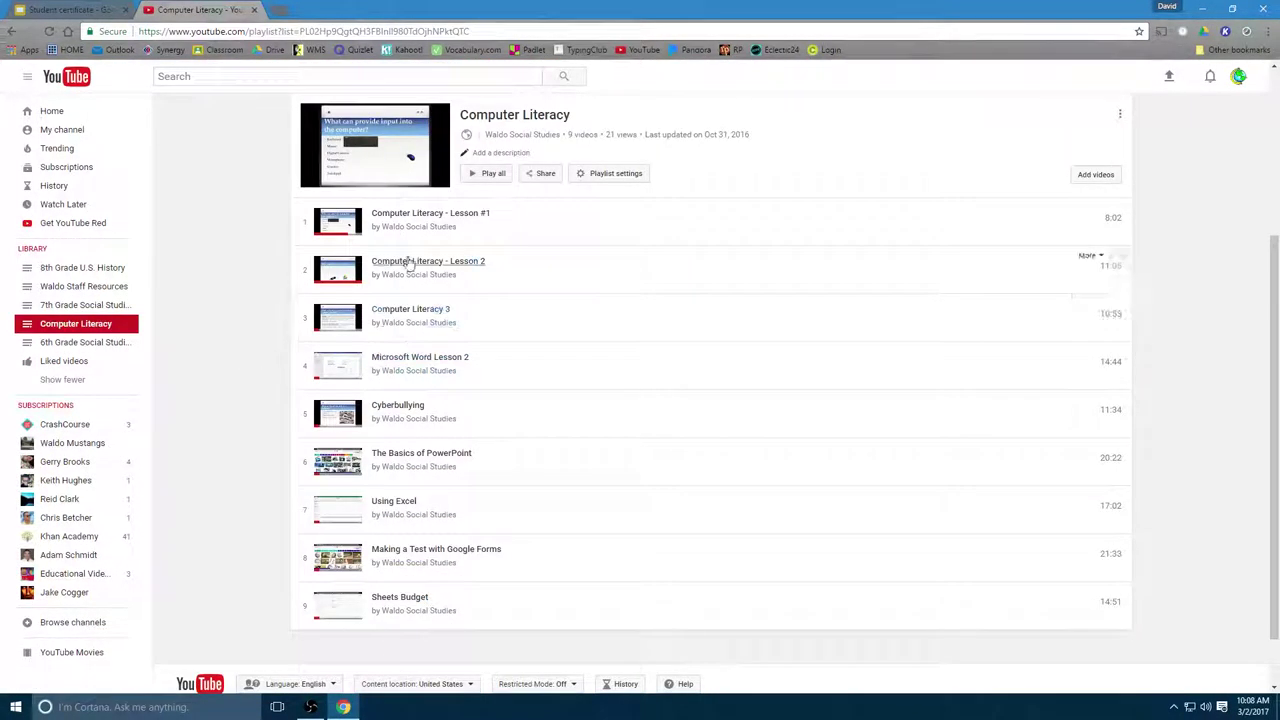
pyautogui.click(422, 455)
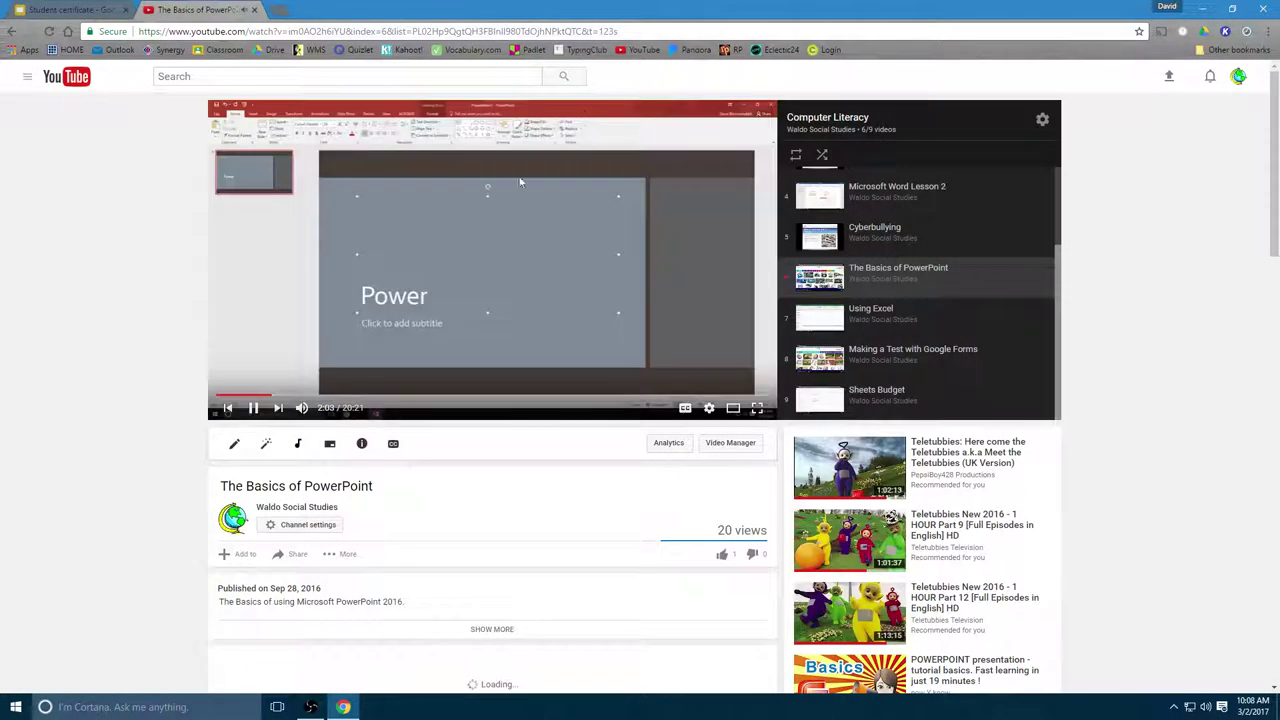
pyautogui.click(253, 410)
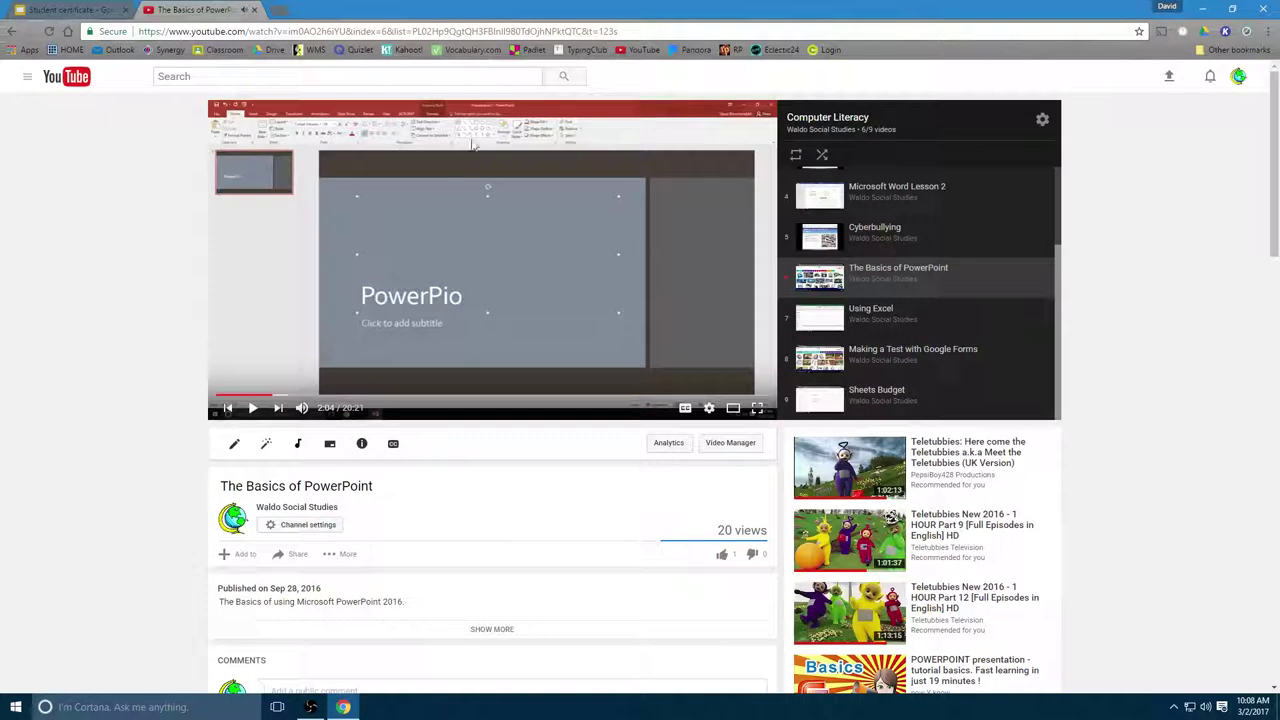
pyautogui.click(624, 28)
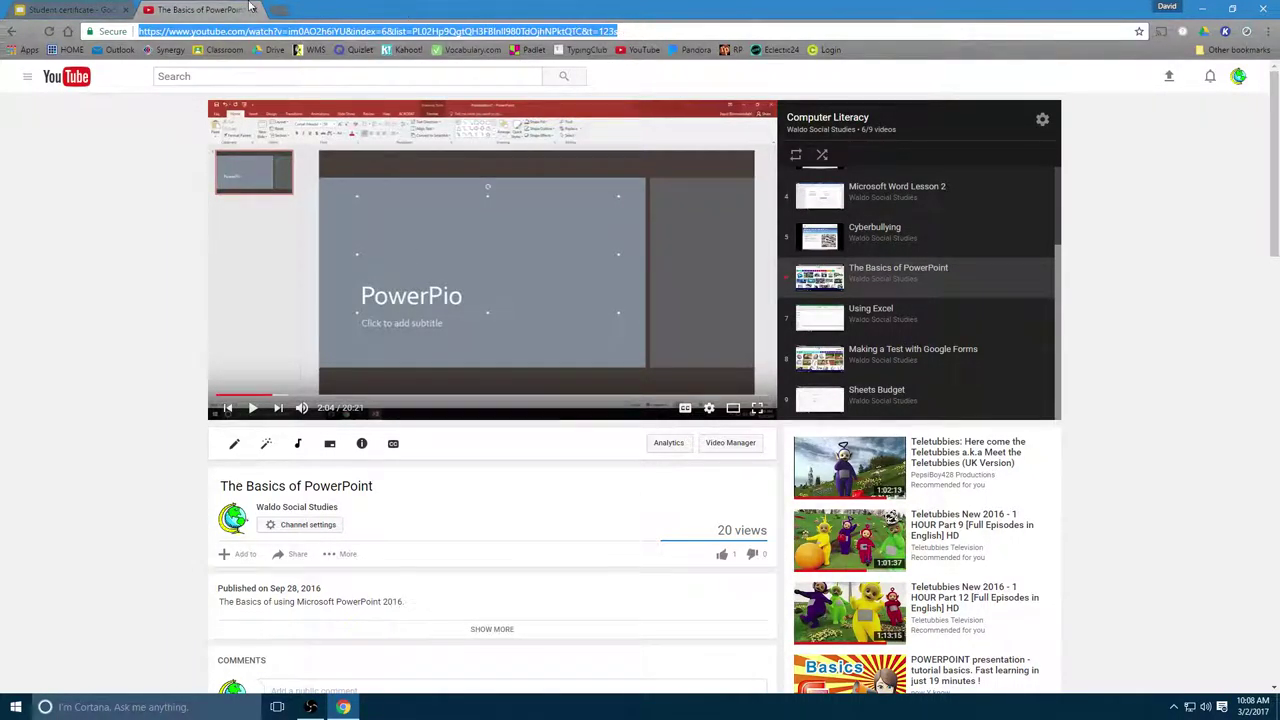
# - Return to the Student certificate presentation, insert the video from the copied URL, and place it in the upper part of the blue half
pyautogui.click(90, 10)
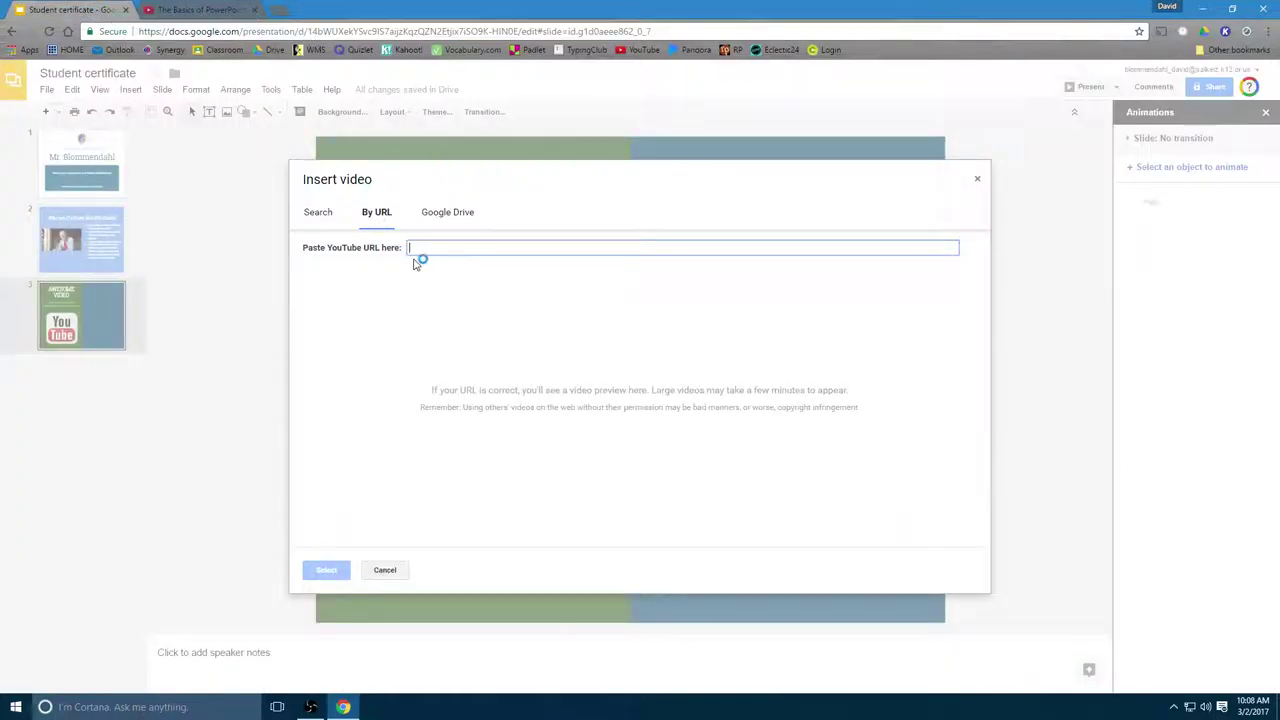
pyautogui.hotkey('ctrl', 'v')
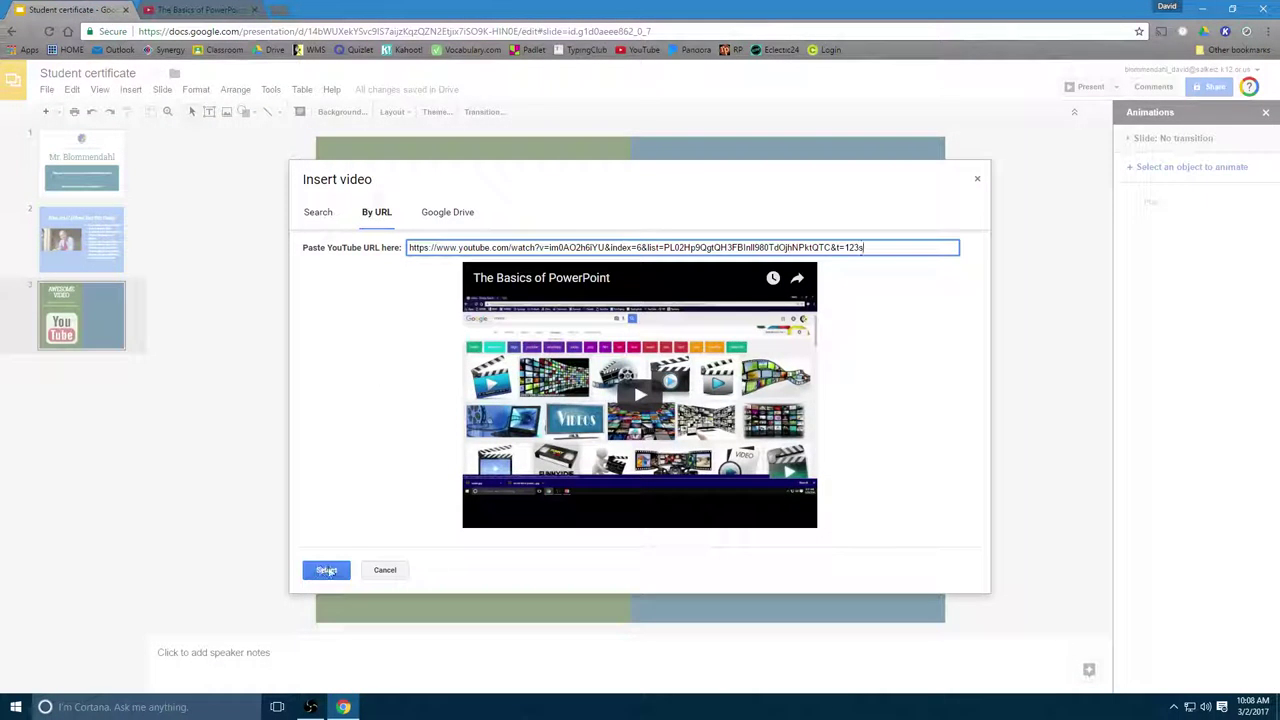
pyautogui.click(326, 570)
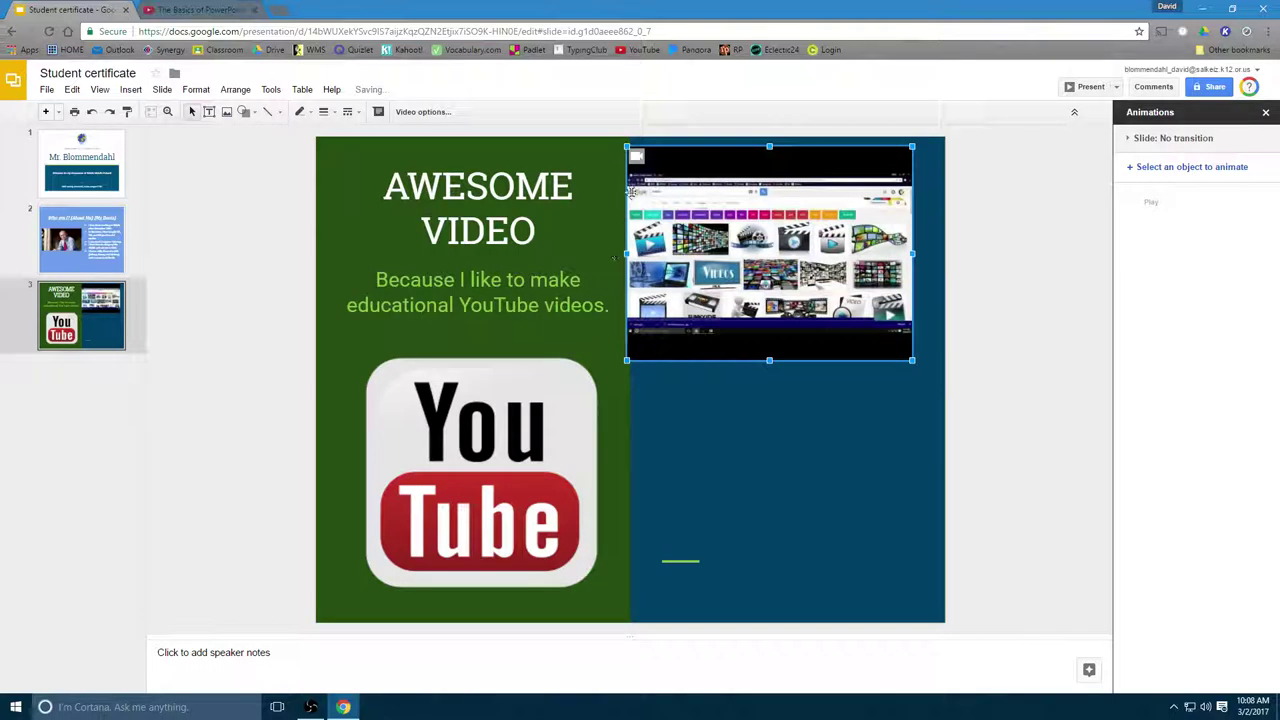
pyautogui.moveTo(659, 147); pyautogui.dragTo(678, 159)
pyautogui.click(706, 413)
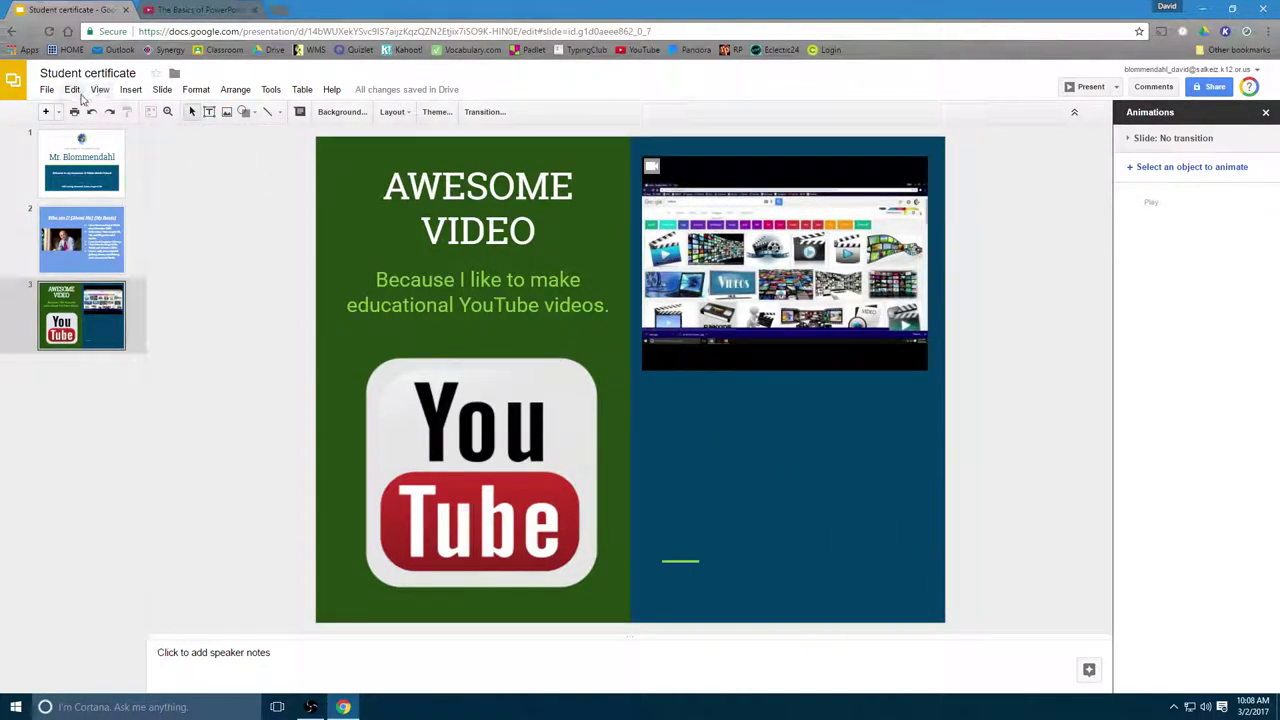
# - Add a text box below the video and enter "This video shows how to use PowerPoint instead of"
pyautogui.click(127, 91)
pyautogui.click(150, 111)
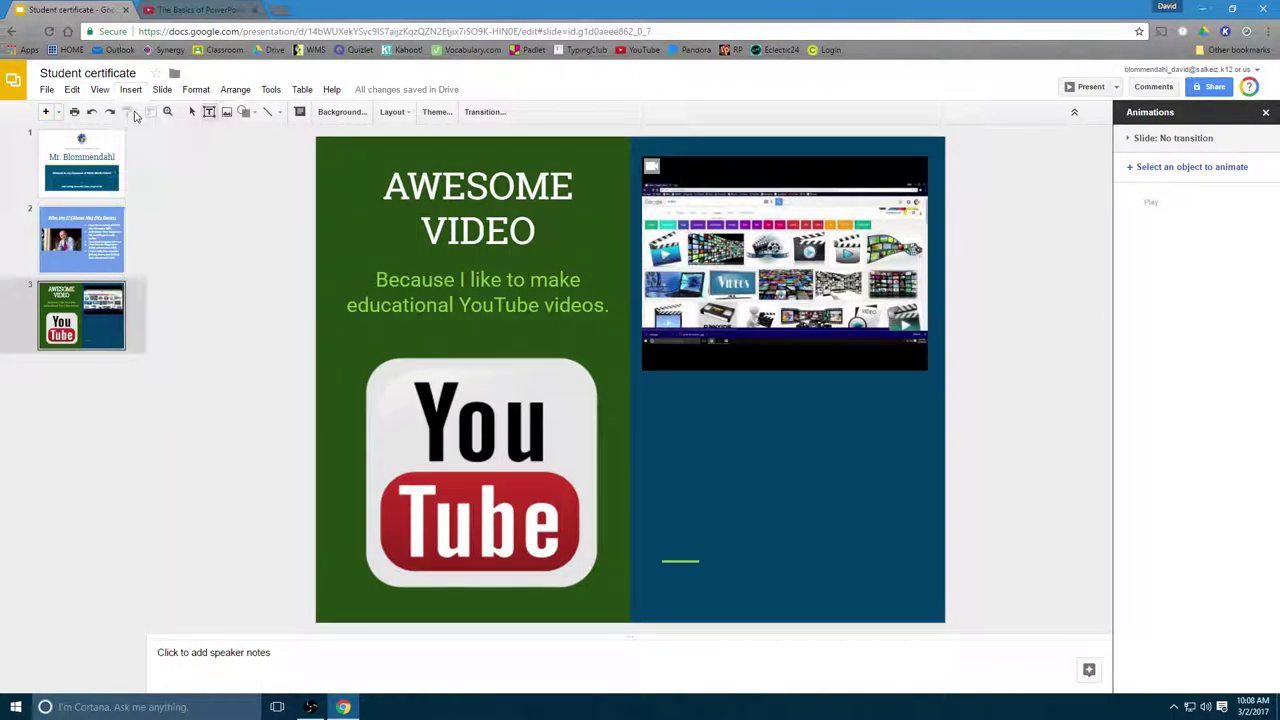
pyautogui.click(648, 402)
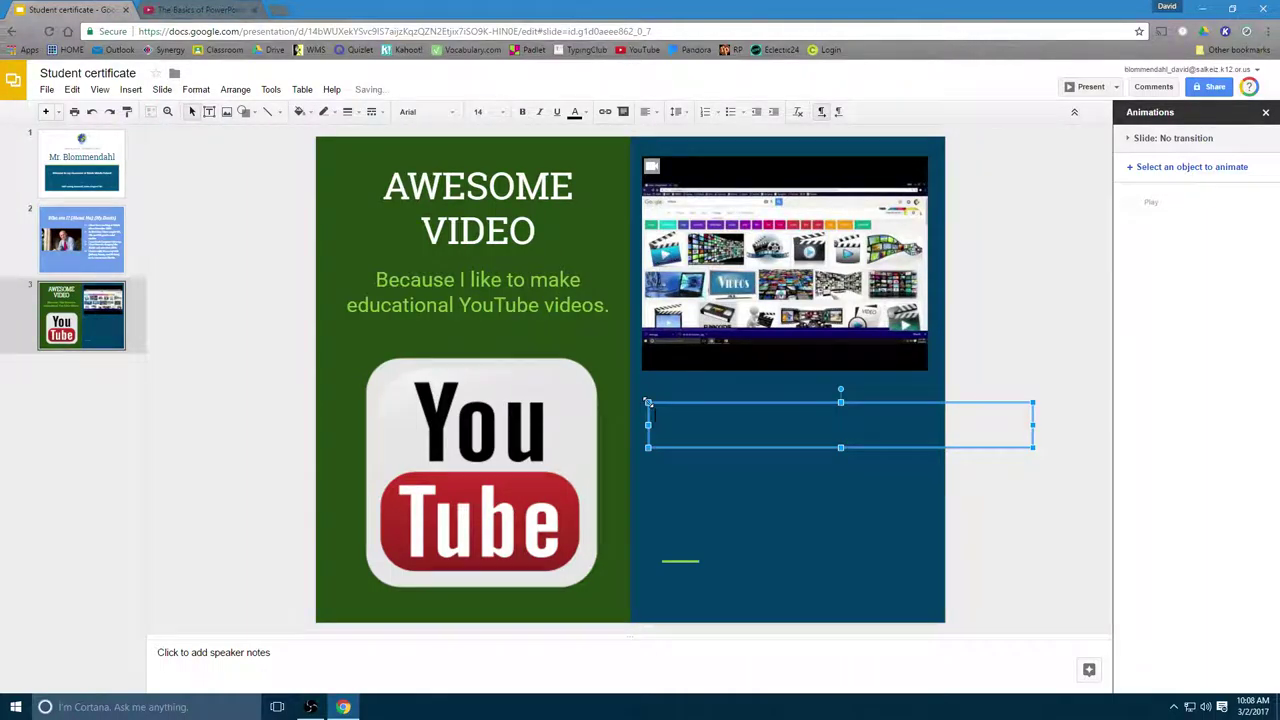
pyautogui.write('This is ais about how to')
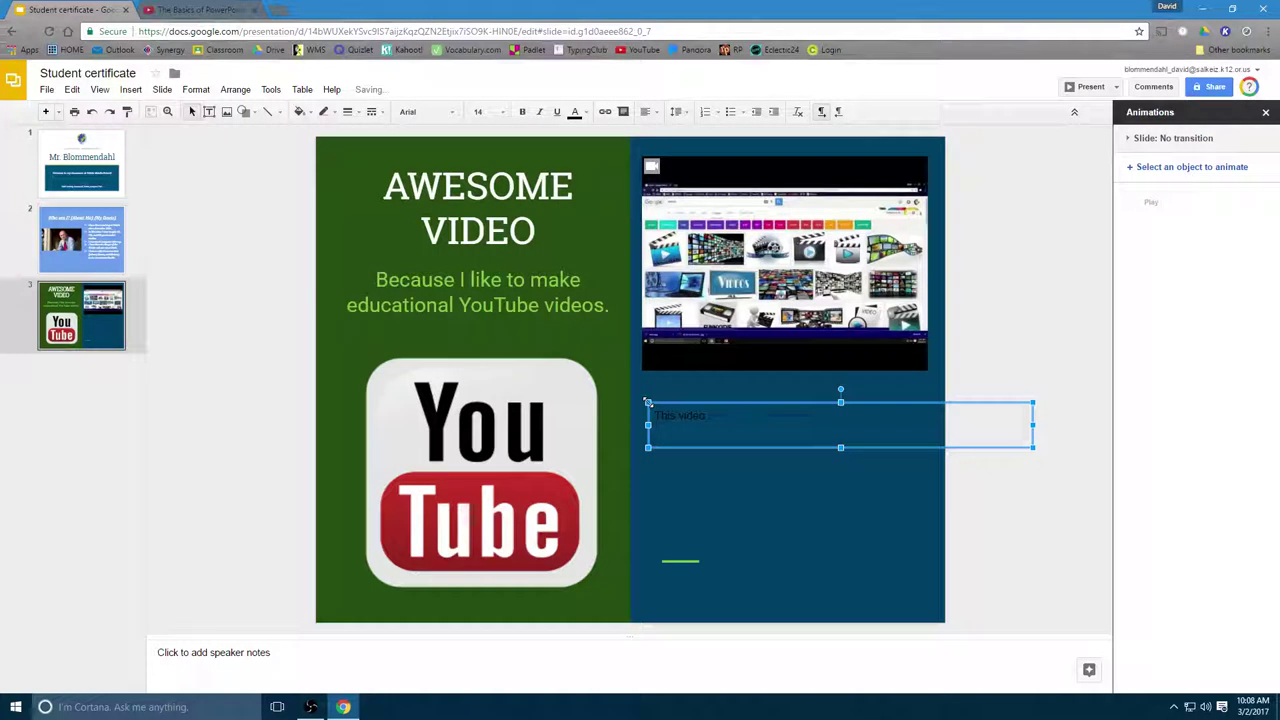
pyautogui.write('shows how to use Po')
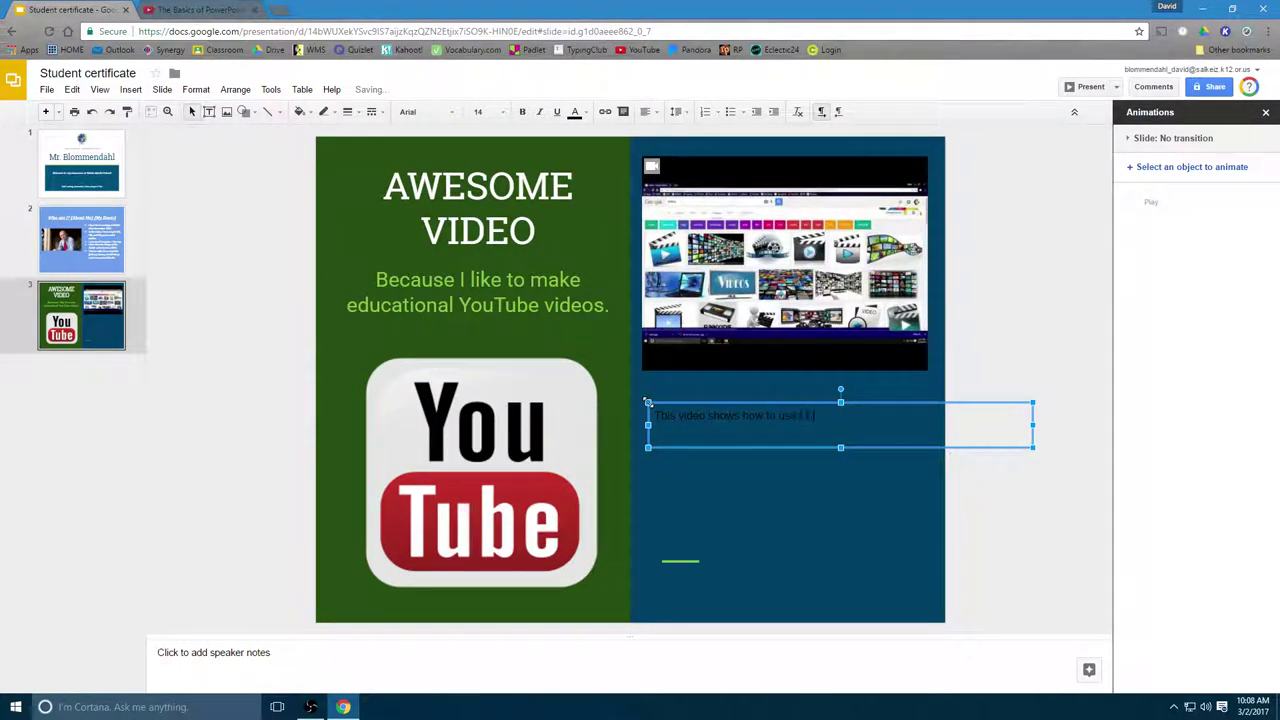
pyautogui.press('BackSpace')
pyautogui.press('BackSpace')
pyautogui.press('BackSpace')
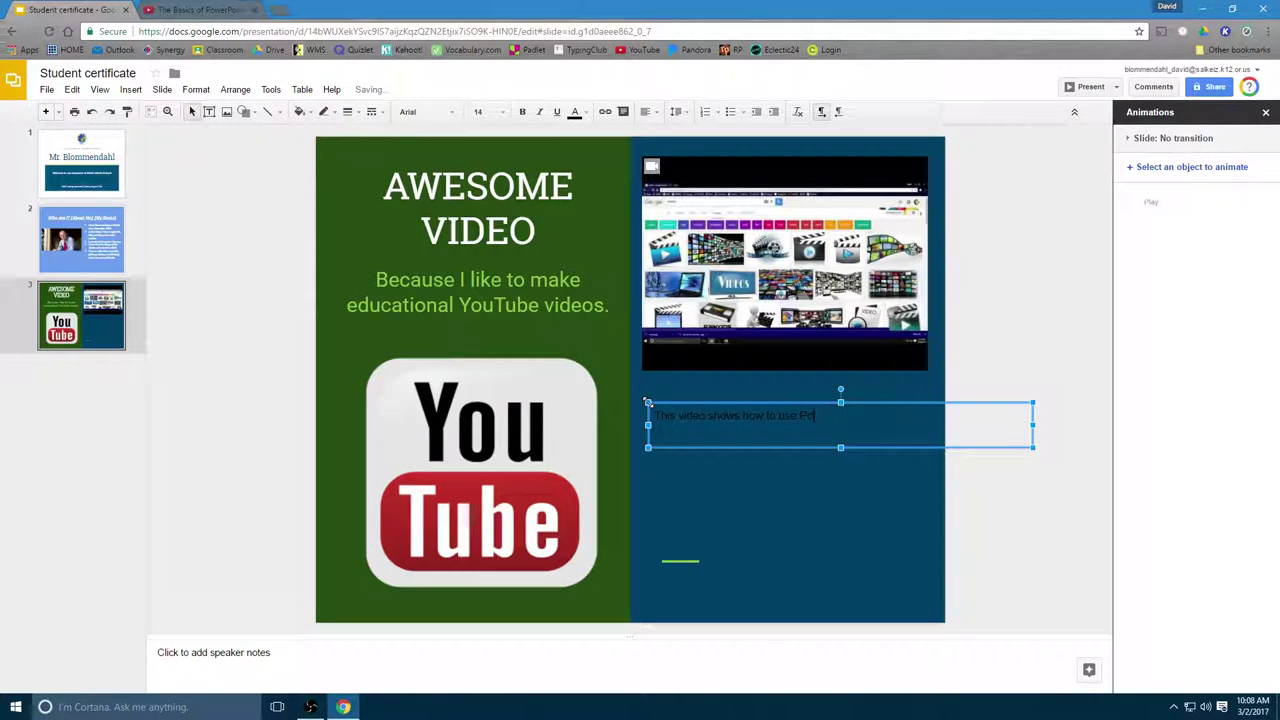
pyautogui.write('werPo')
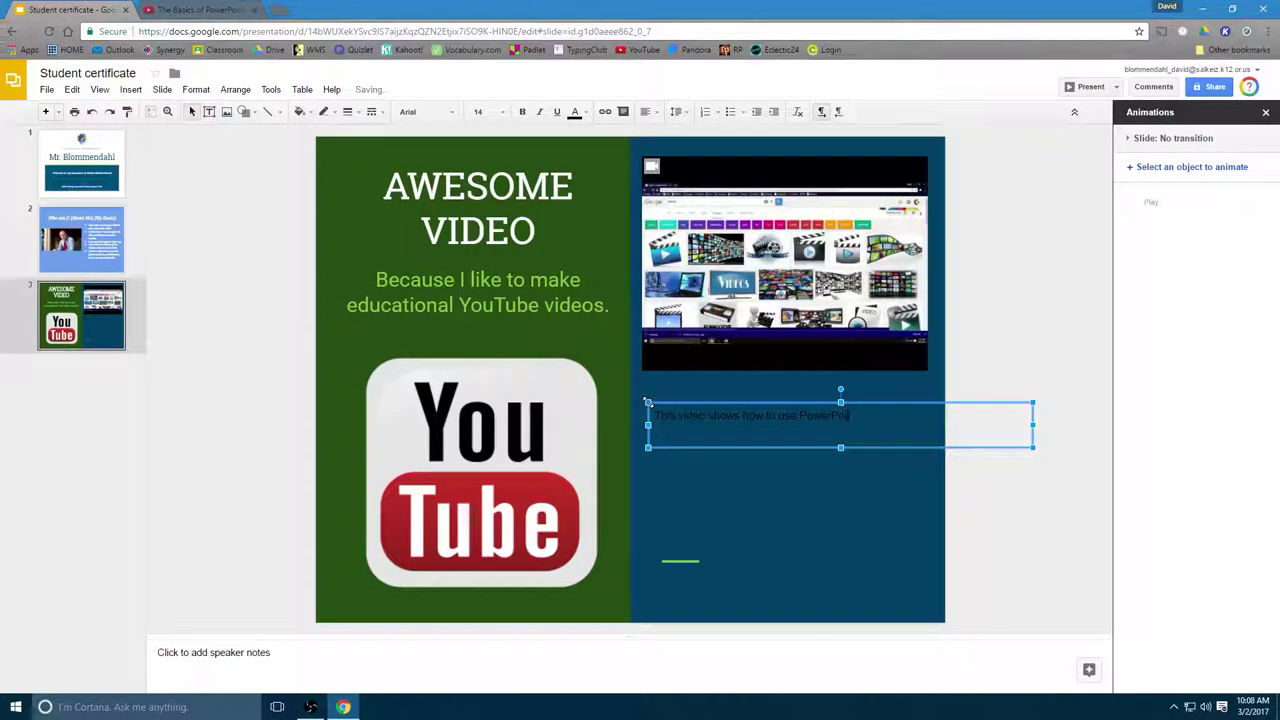
pyautogui.write('int')
pyautogui.write(' an')
pyautogui.write('stead.')
pyautogui.write(' of')
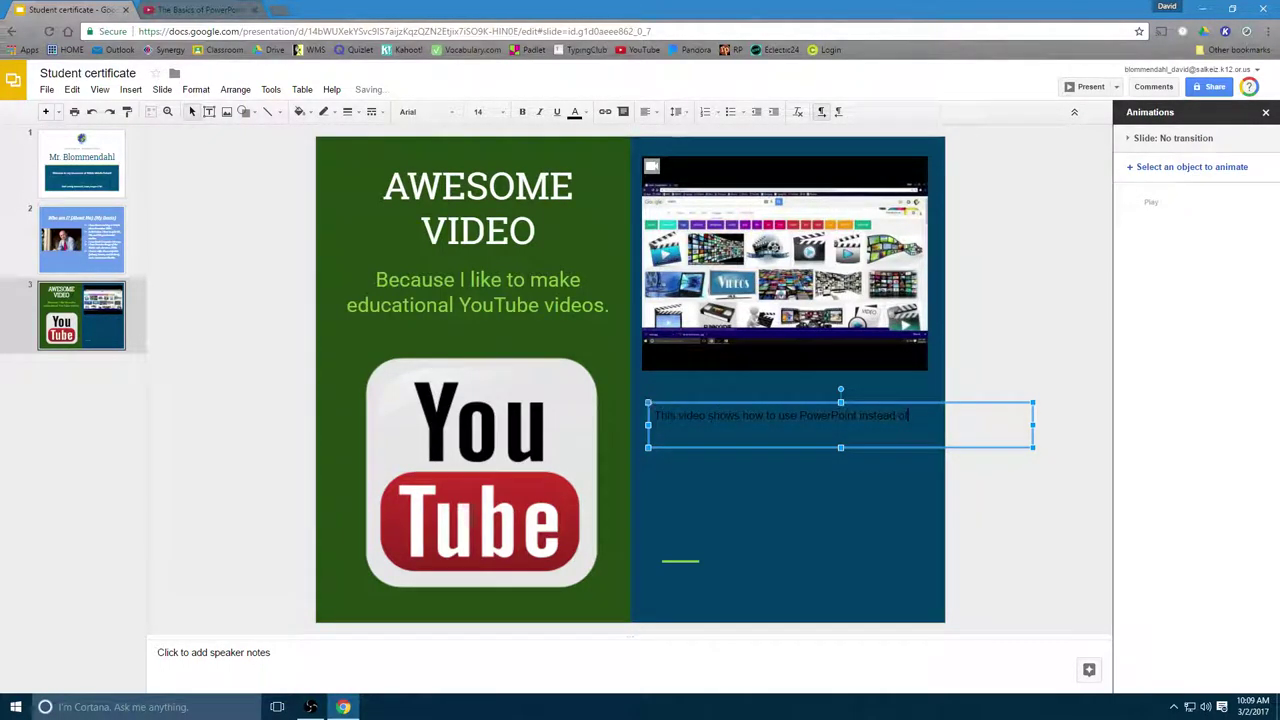
# - Resize the text box to fit the blue half below the video and finish its text with "Google Slides. It is from the 1st semester."
pyautogui.moveTo(1032, 447); pyautogui.dragTo(933, 549)
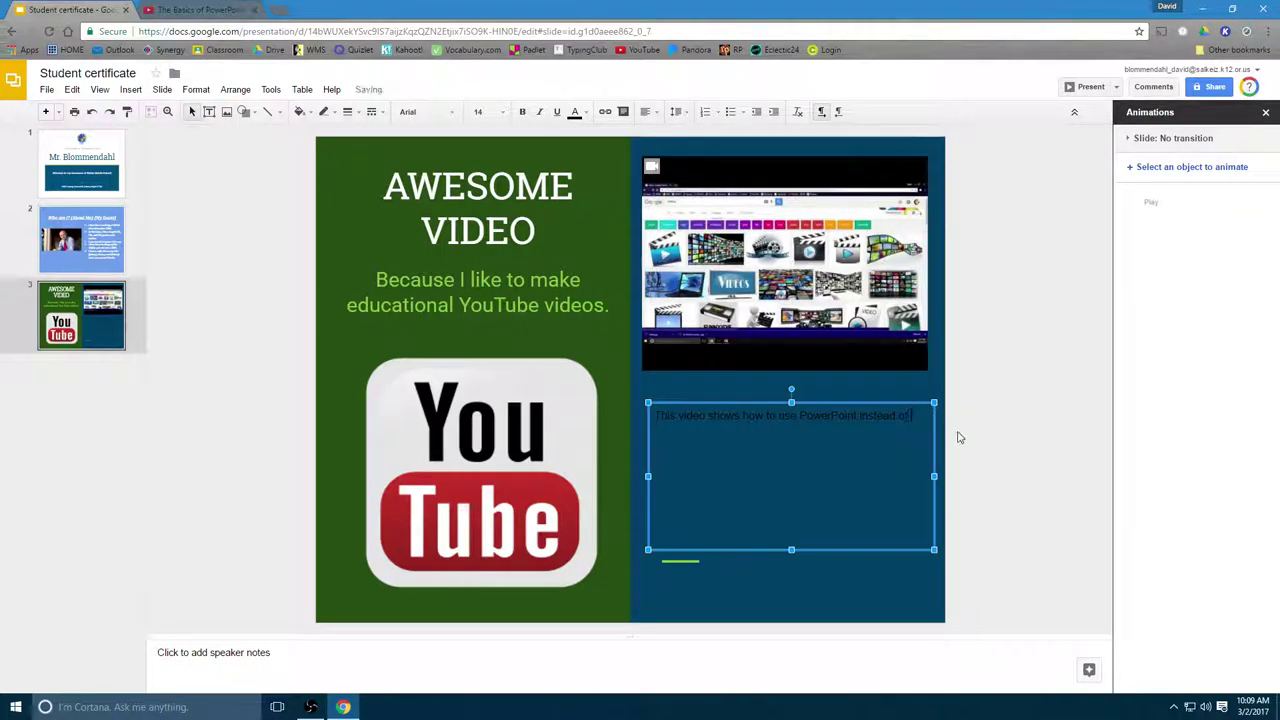
pyautogui.write('Google Slides')
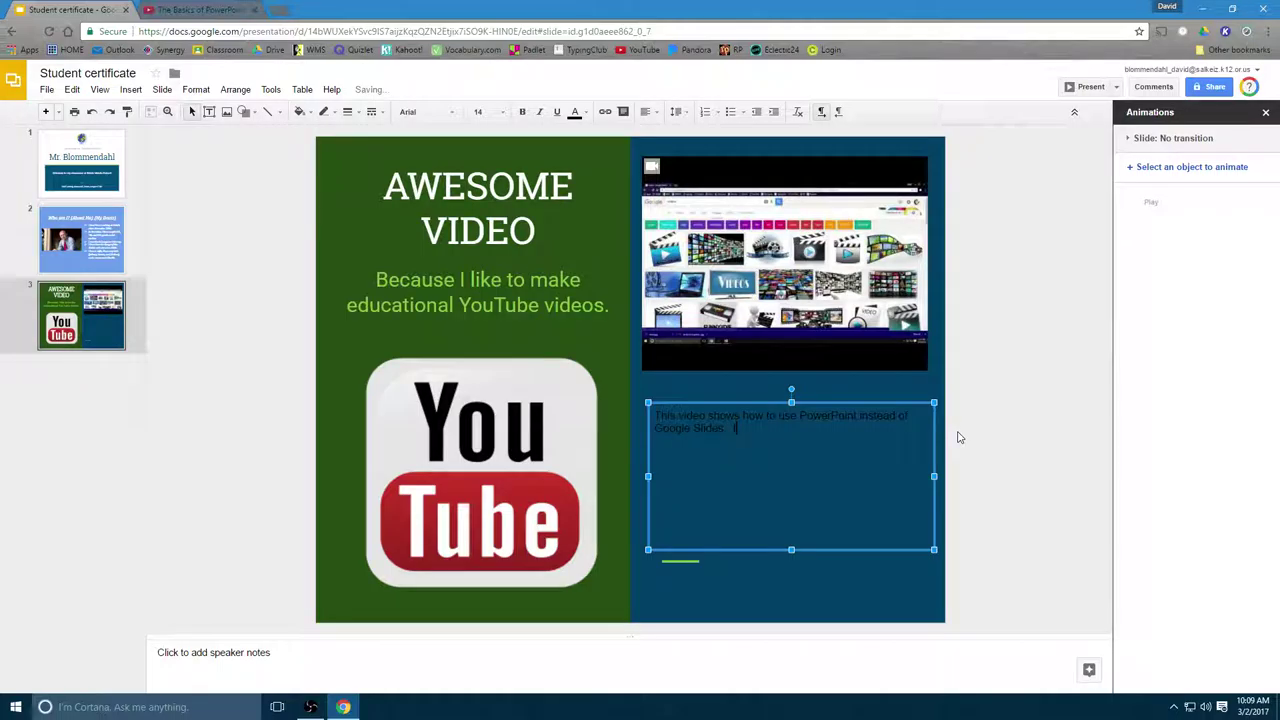
pyautogui.write('.  It is from the 1s')
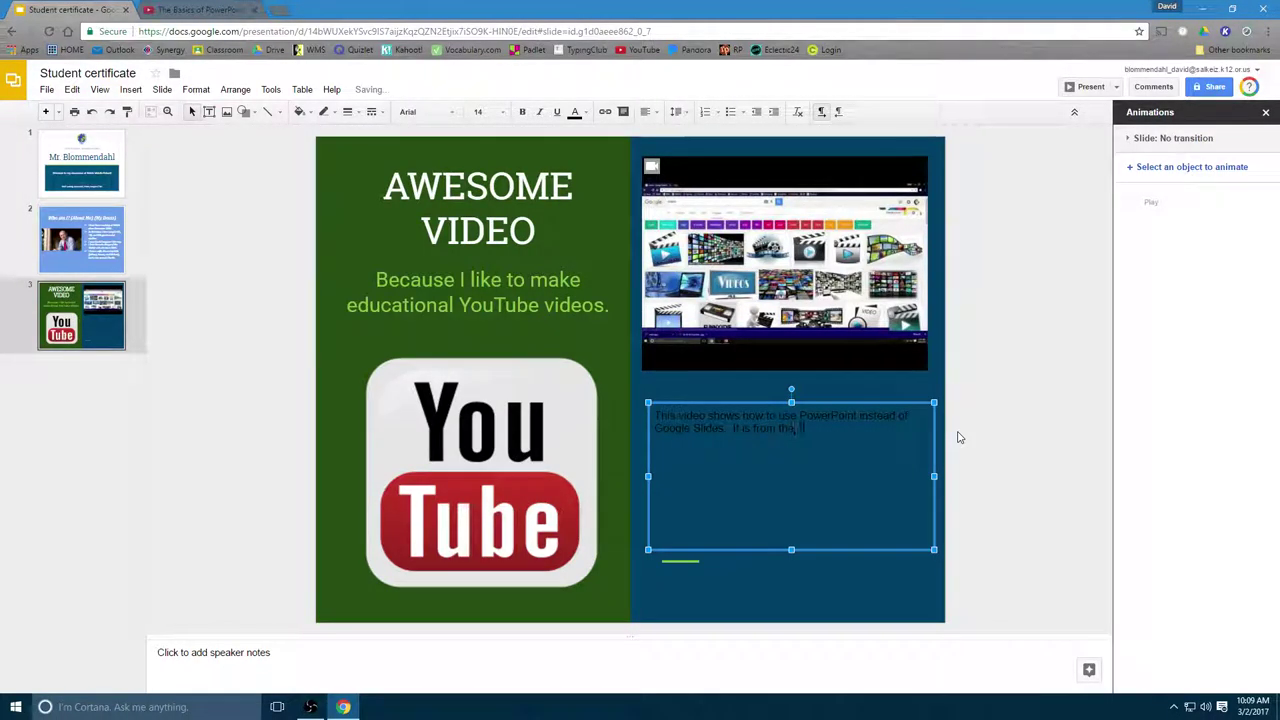
pyautogui.write('t series')
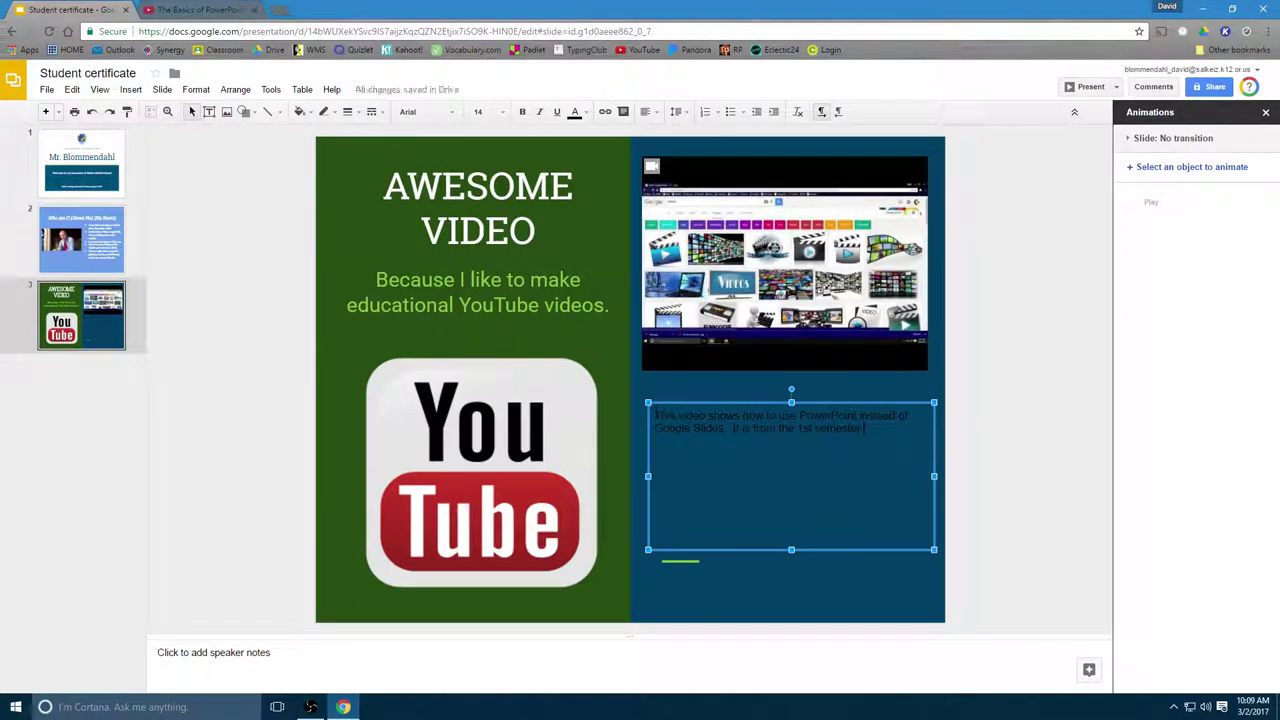
# - Format the video description text in a very light blue, bold and italic, at font size 36
pyautogui.moveTo(655, 415); pyautogui.dragTo(866, 428)
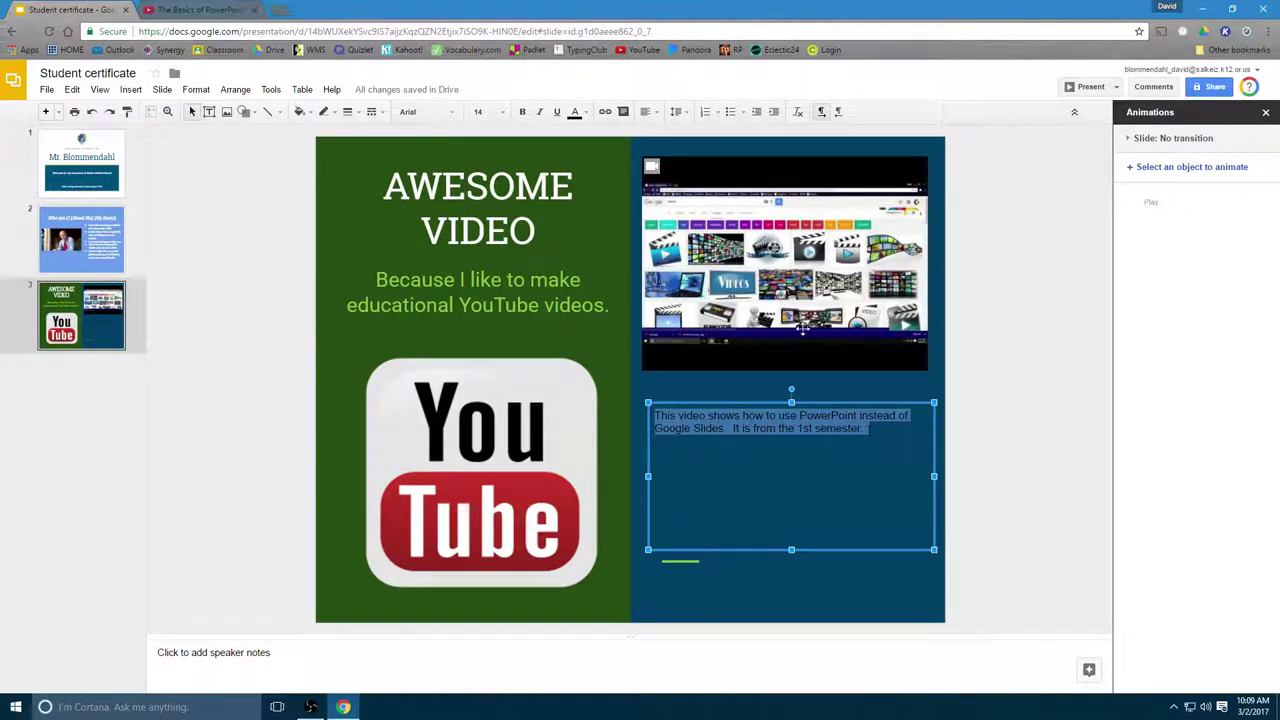
pyautogui.click(578, 113)
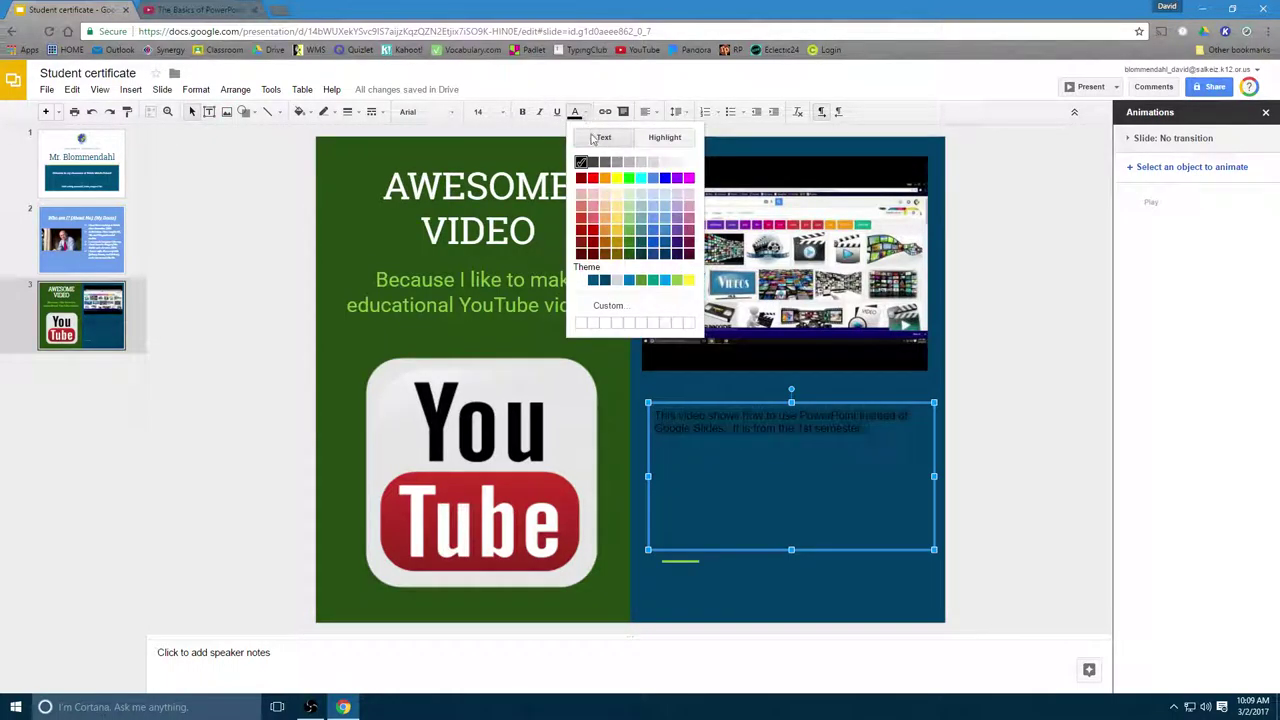
pyautogui.click(664, 196)
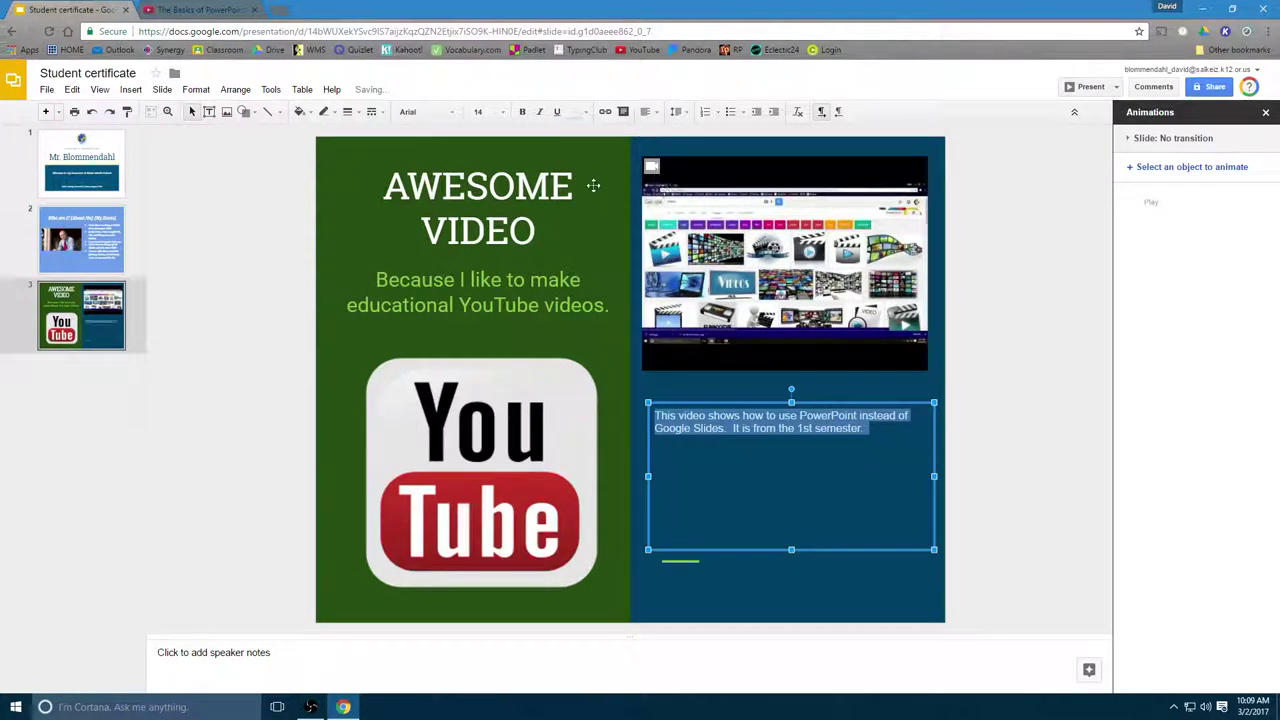
pyautogui.click(522, 112)
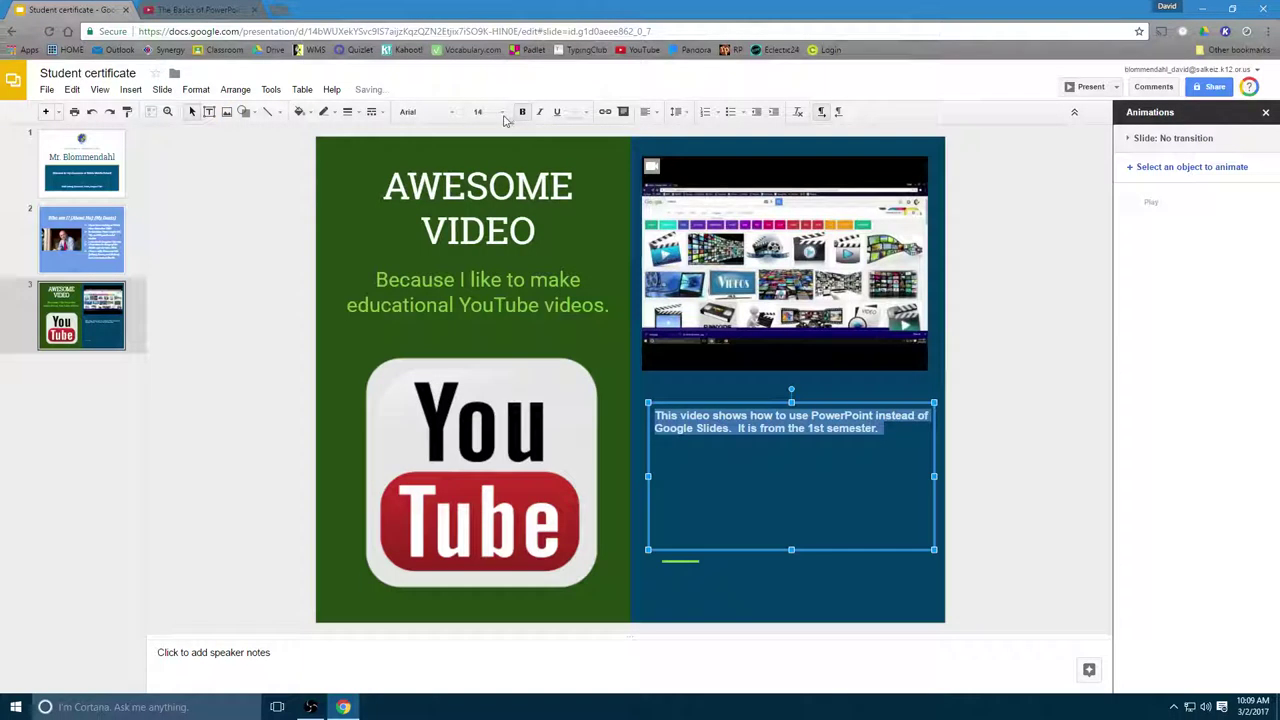
pyautogui.click(503, 112)
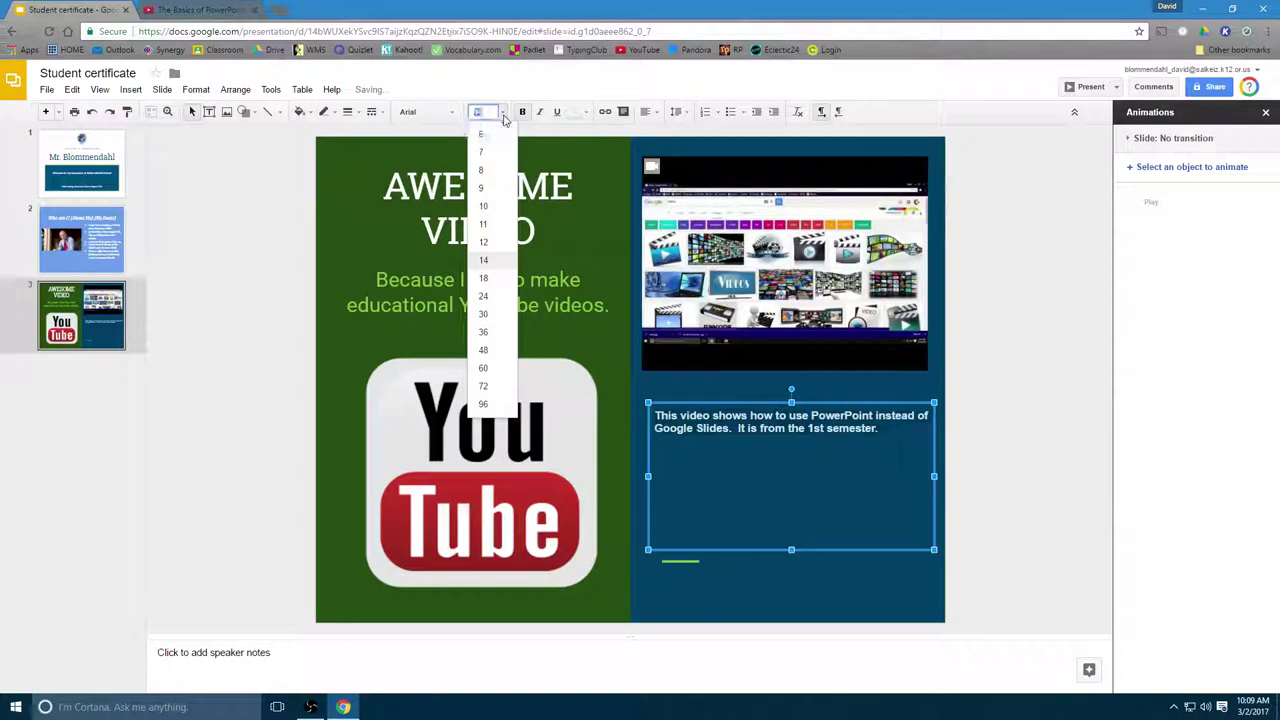
pyautogui.click(484, 332)
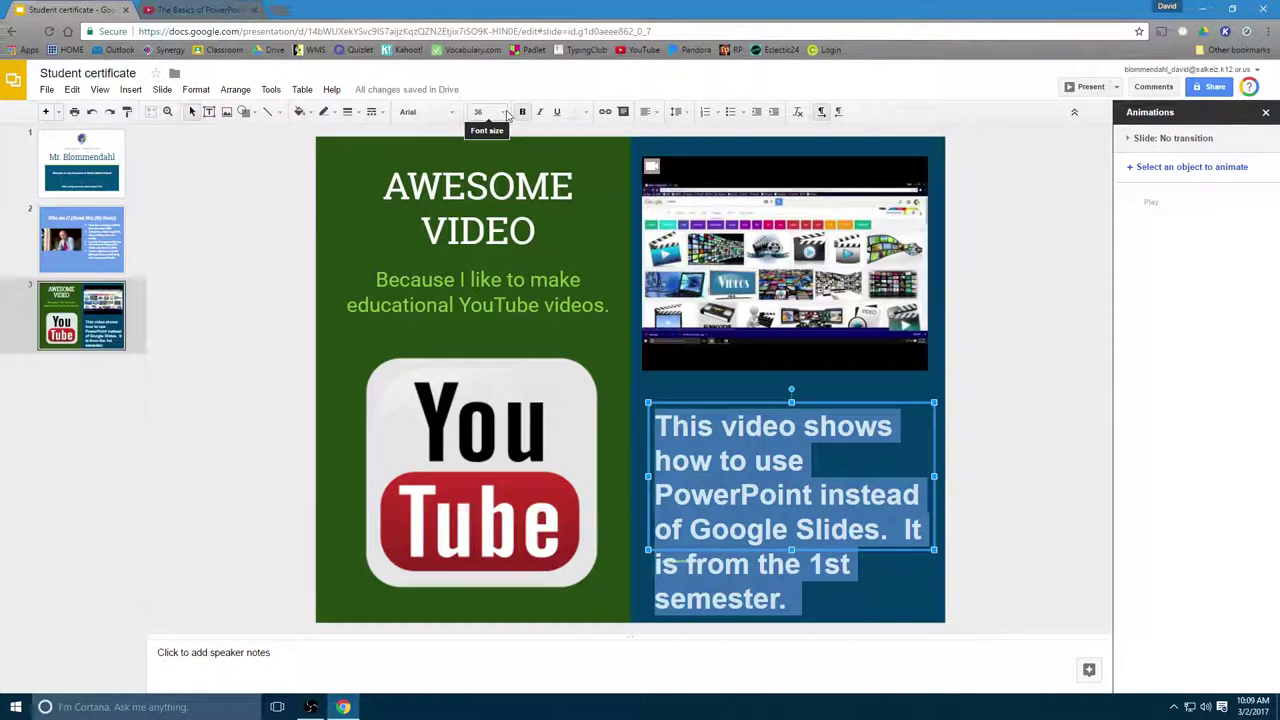
pyautogui.click(539, 111)
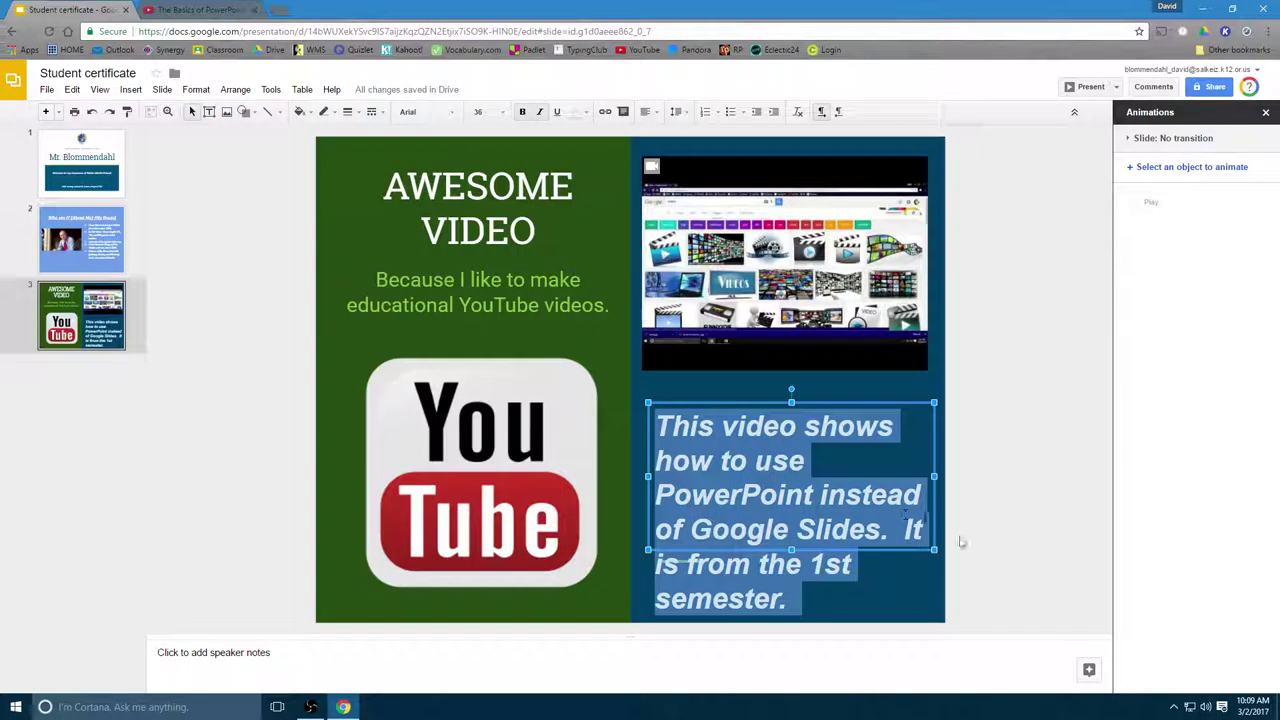
# - Enlarge the description text box to hold all its text and move it up to just below the video
pyautogui.moveTo(931, 551); pyautogui.dragTo(926, 611)
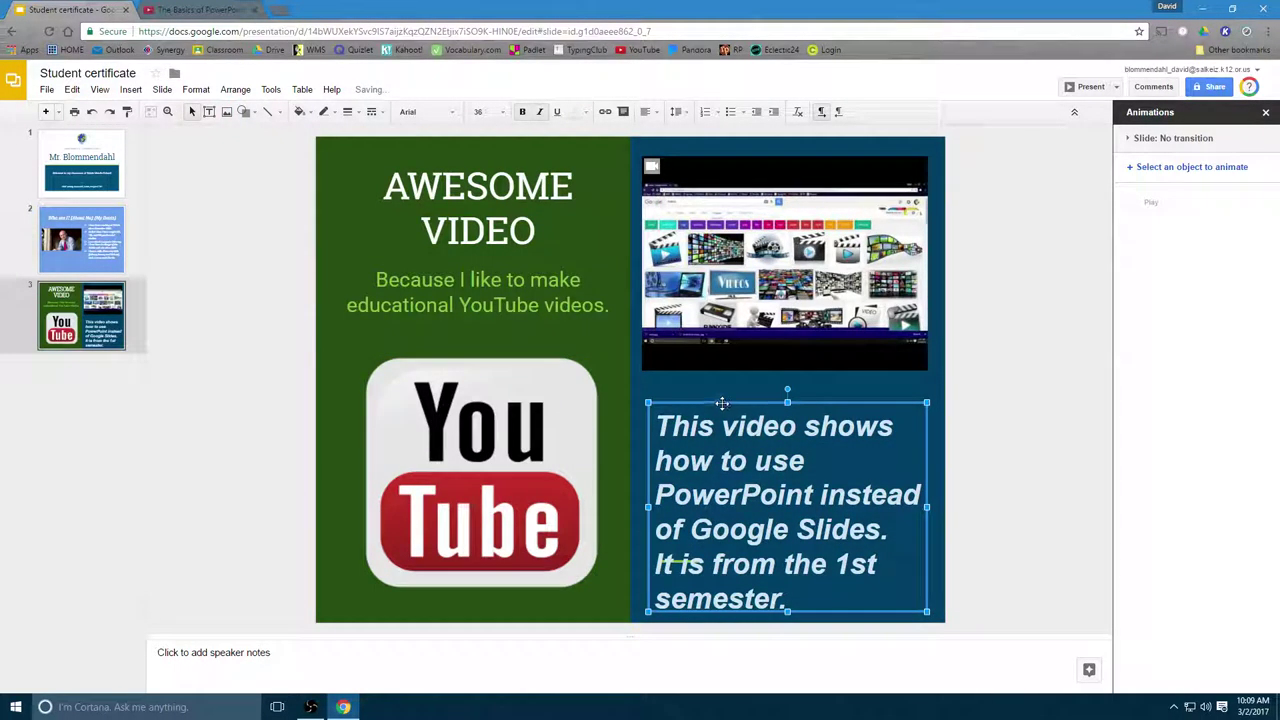
pyautogui.moveTo(722, 397); pyautogui.dragTo(719, 375)
pyautogui.moveTo(924, 590); pyautogui.dragTo(932, 603)
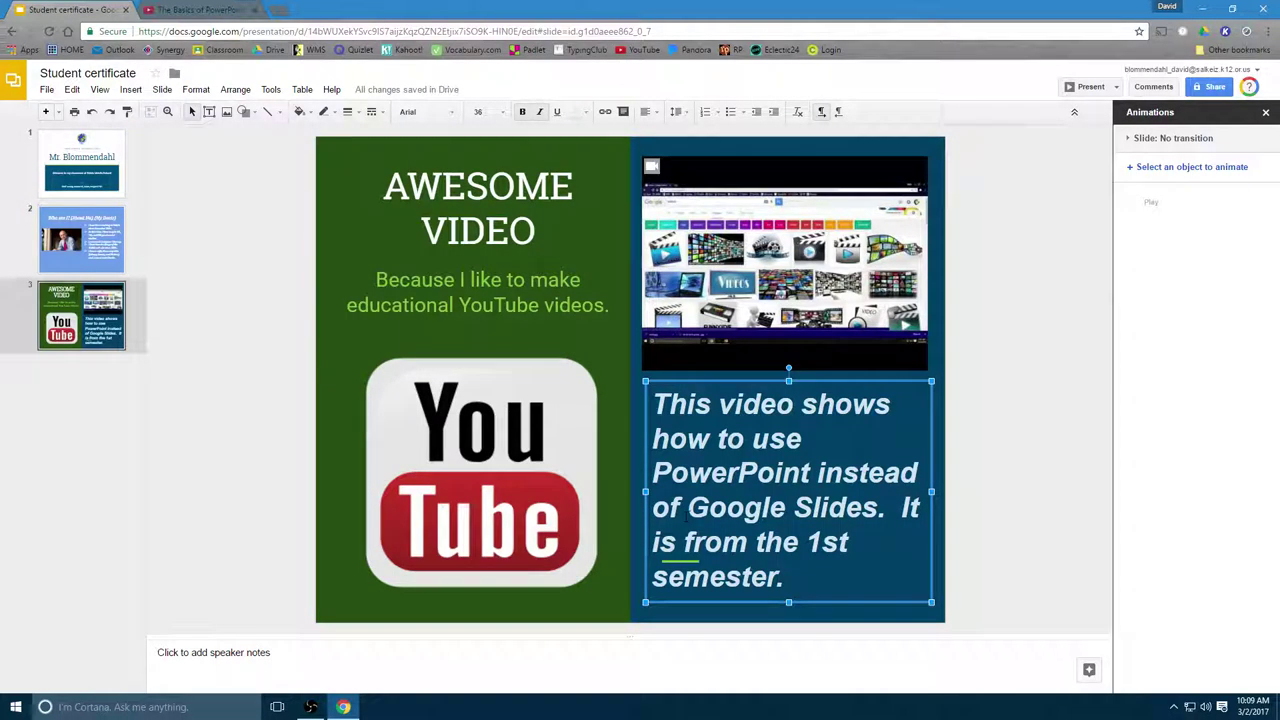
pyautogui.click(612, 354)
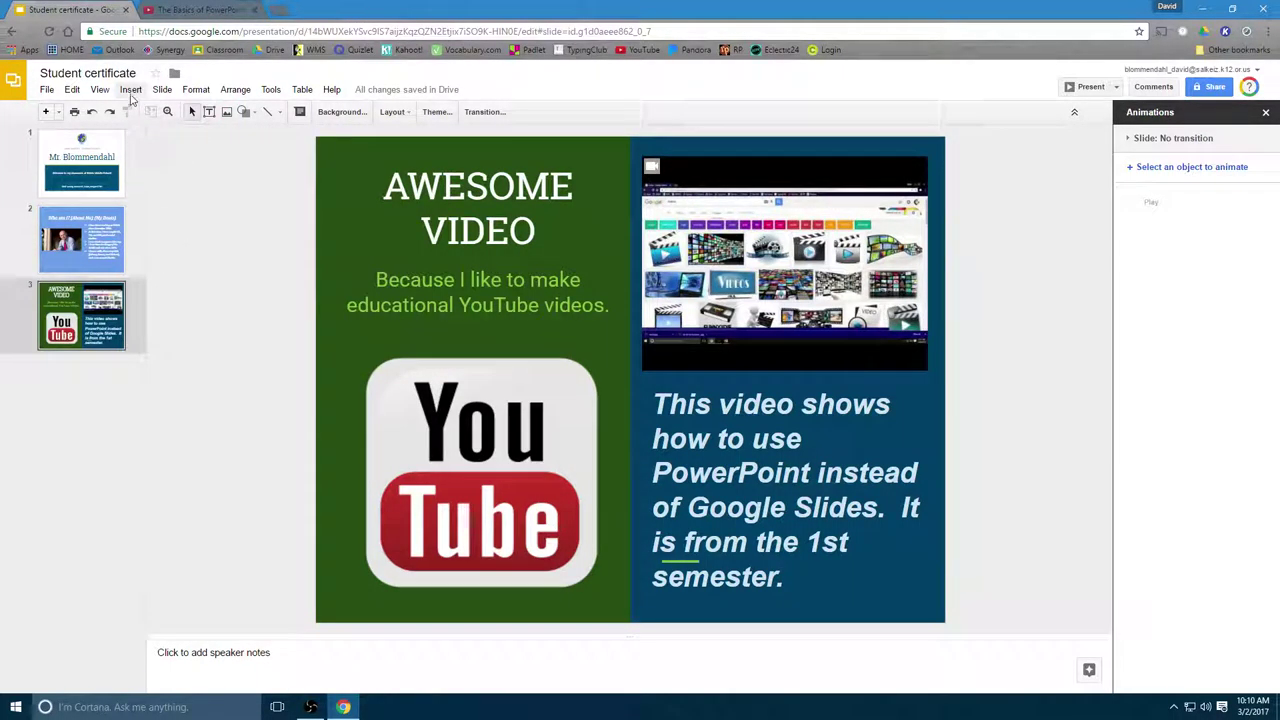
# - Add a fourth slide after the AWESOME VIDEO slide and apply the Blank layout to it
pyautogui.click(163, 90)
pyautogui.click(172, 112)
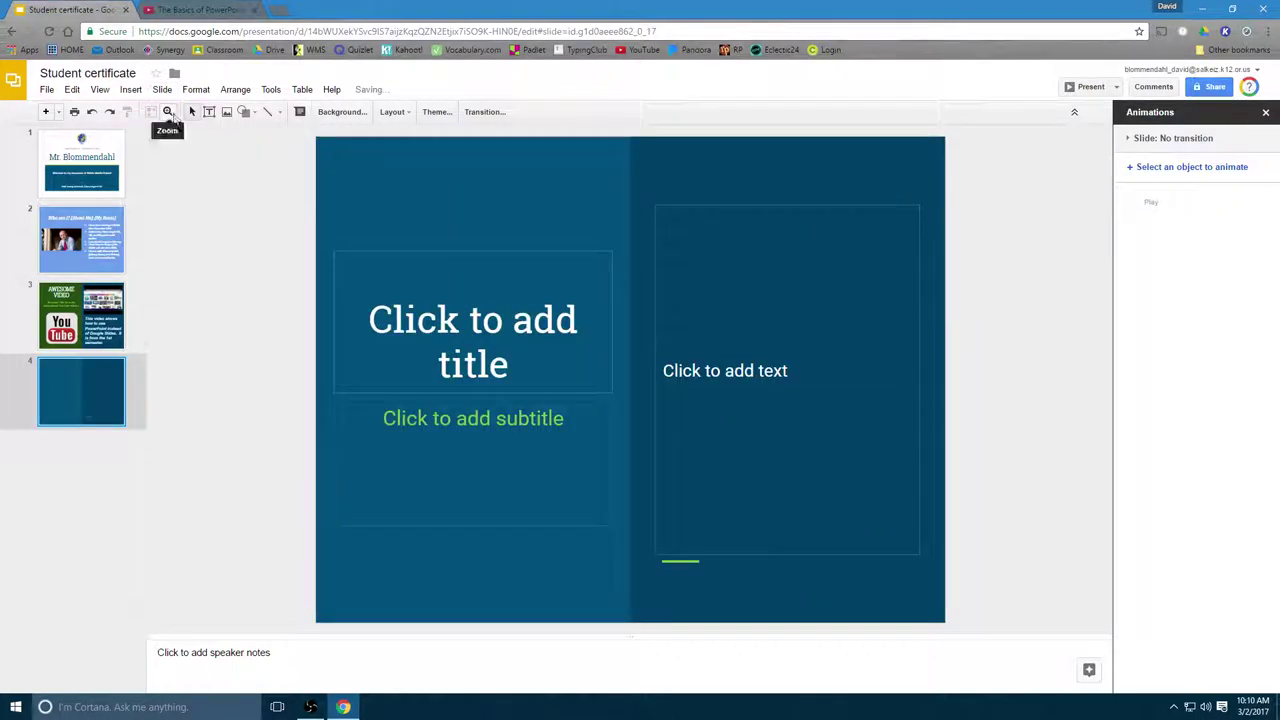
pyautogui.click(394, 112)
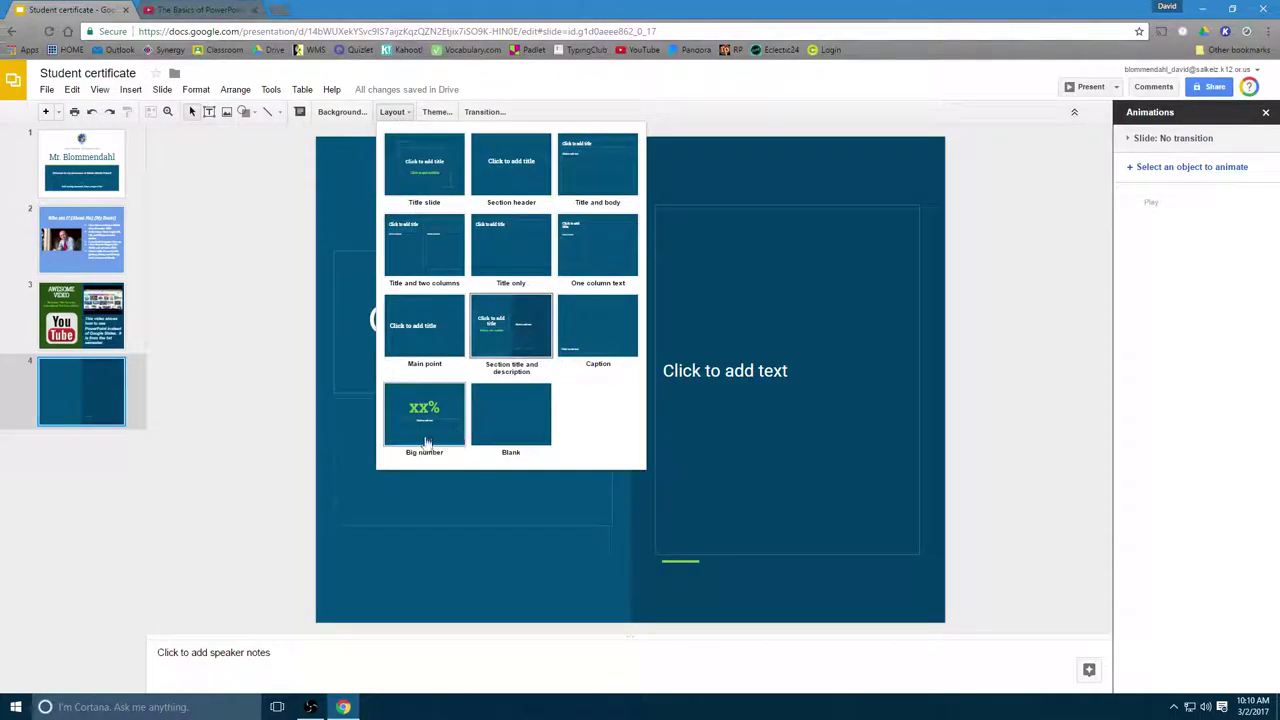
pyautogui.click(498, 430)
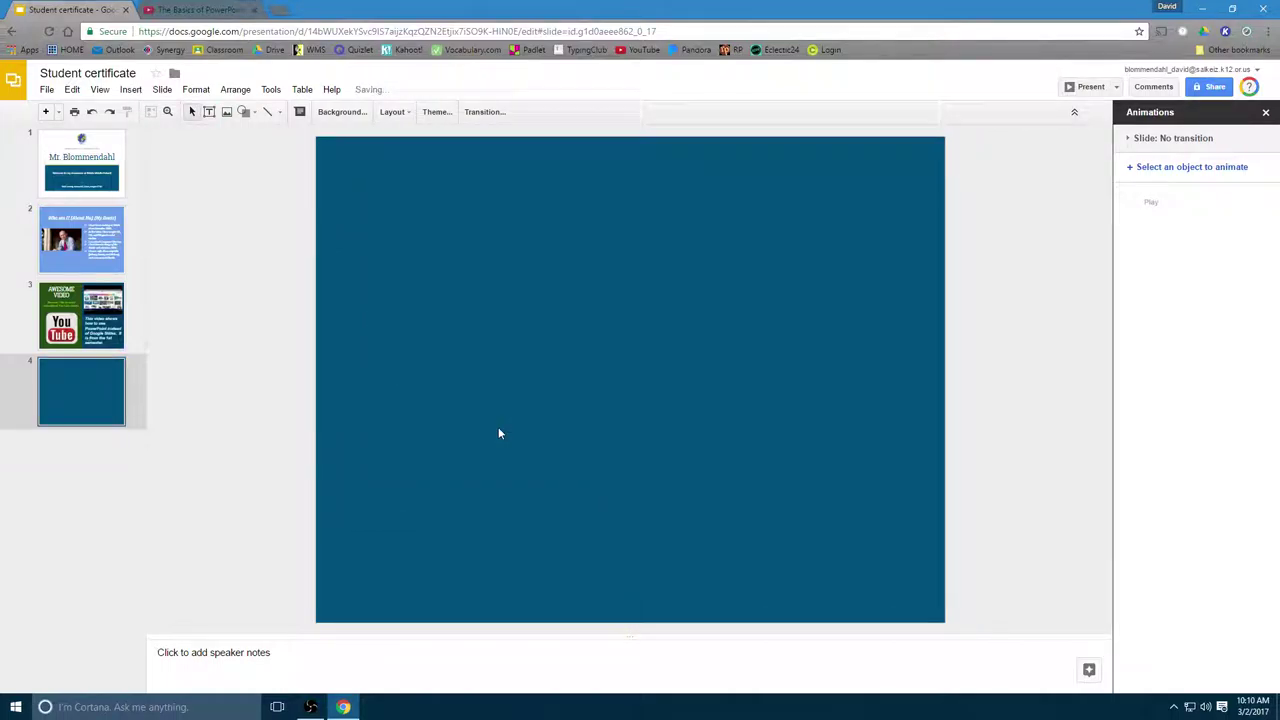
pyautogui.click(76, 400)
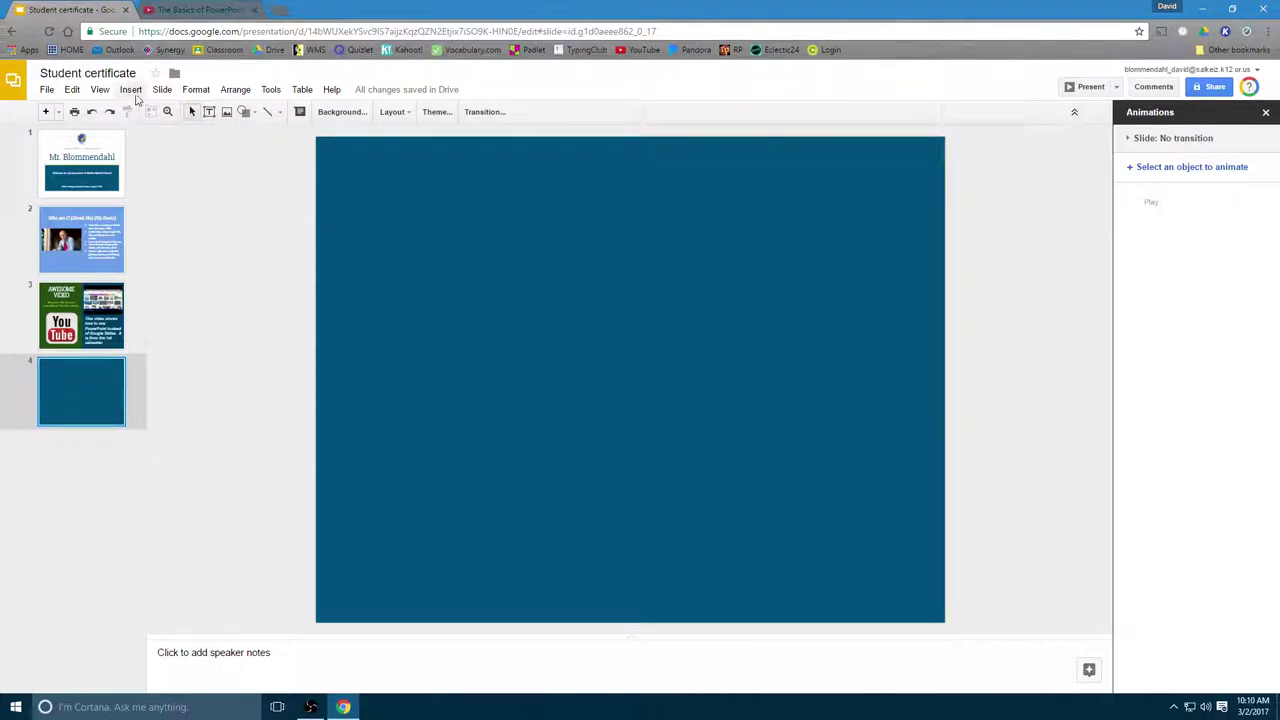
# - In the YouTube browser tab, run a Google image search for "waldo middle school"
pyautogui.click(186, 12)
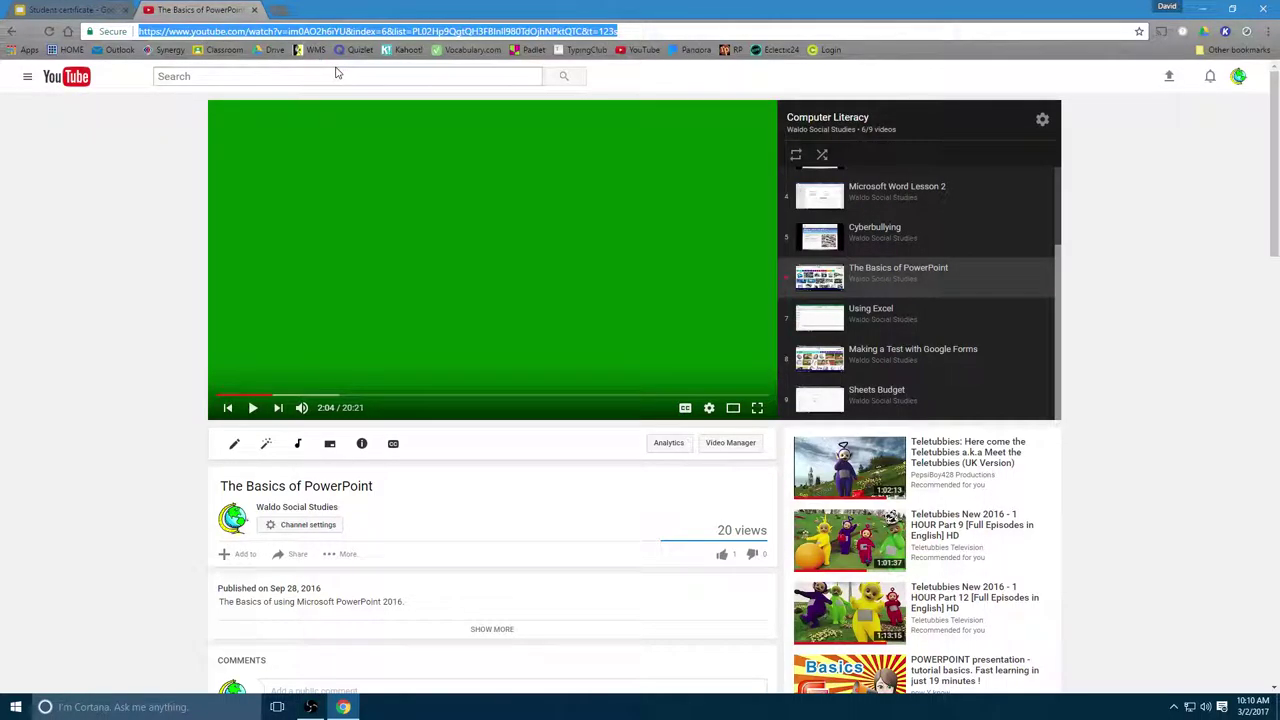
pyautogui.write('waldo')
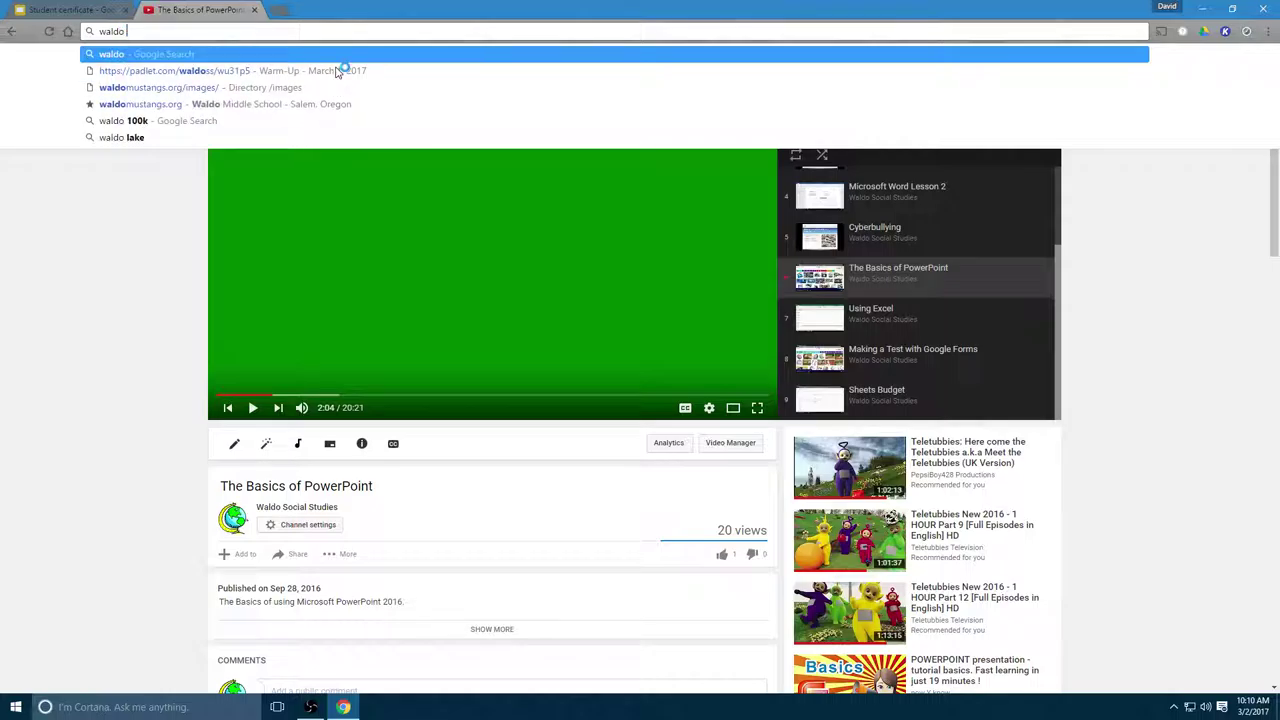
pyautogui.write(' middl')
pyautogui.press('BackSpace')
pyautogui.press('BackSpace')
pyautogui.press('BackSpace')
pyautogui.press('BackSpace')
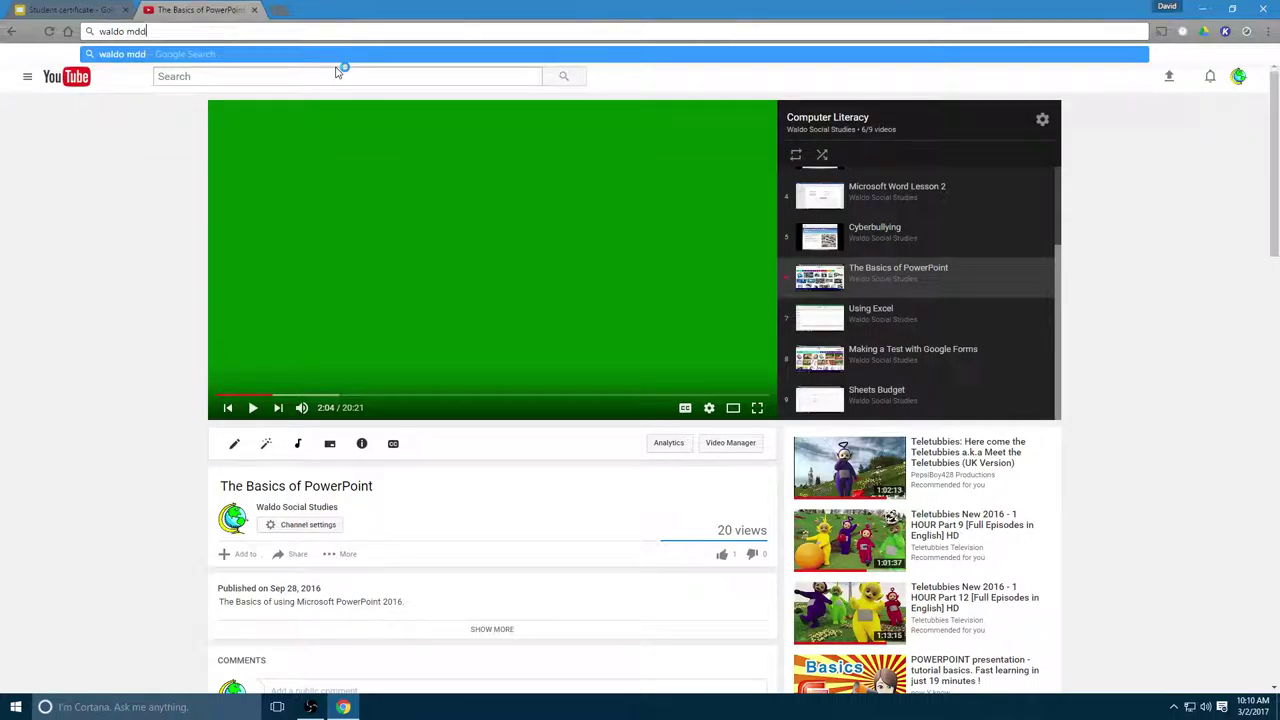
pyautogui.write('iddle school')
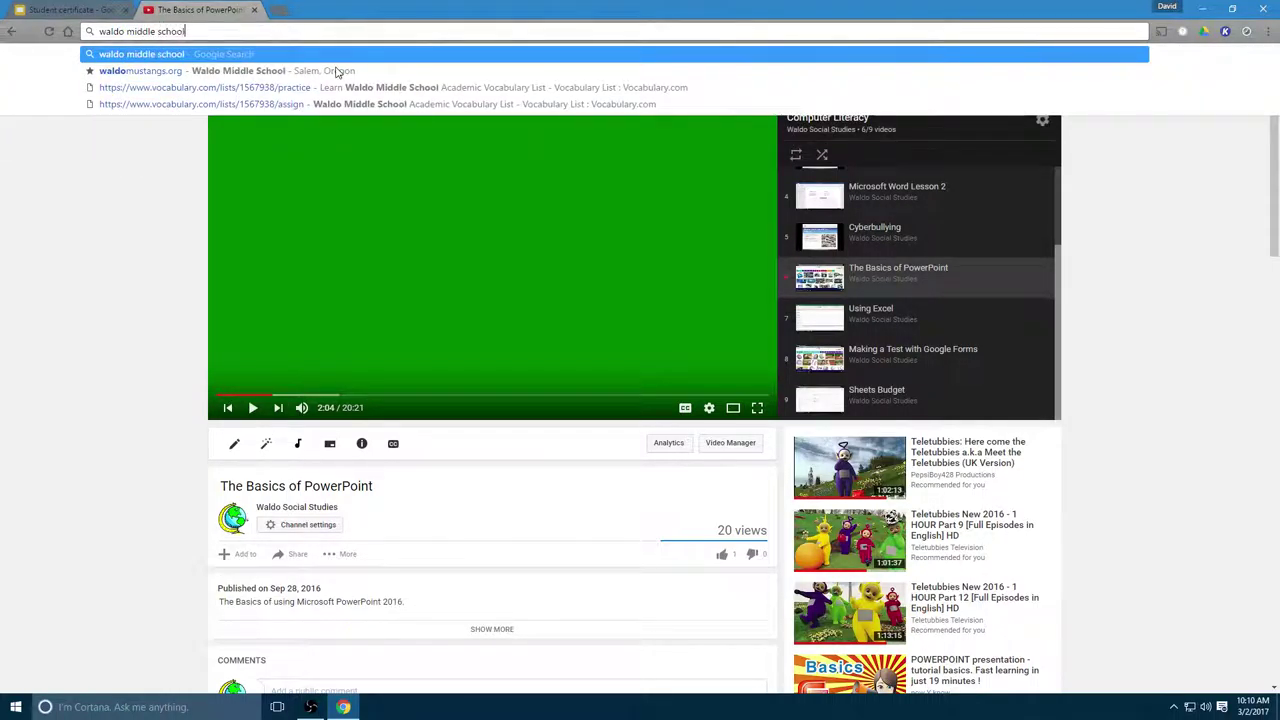
pyautogui.press('Return')
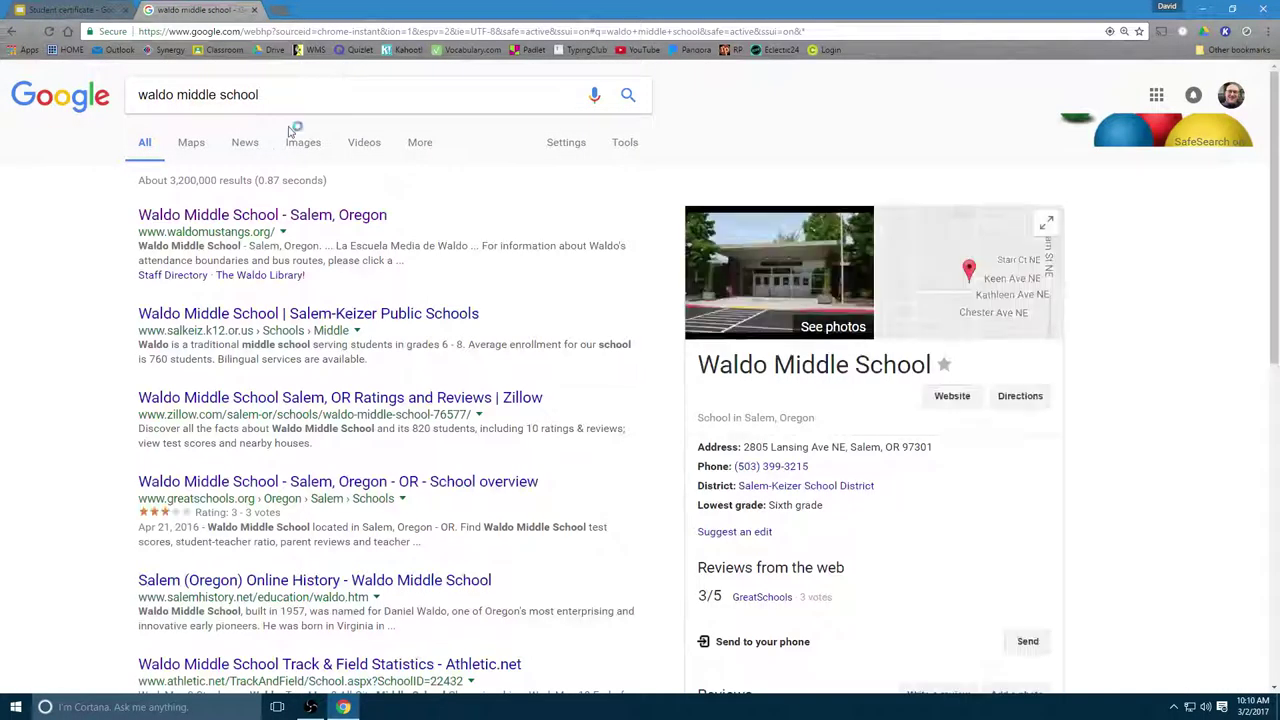
pyautogui.click(303, 143)
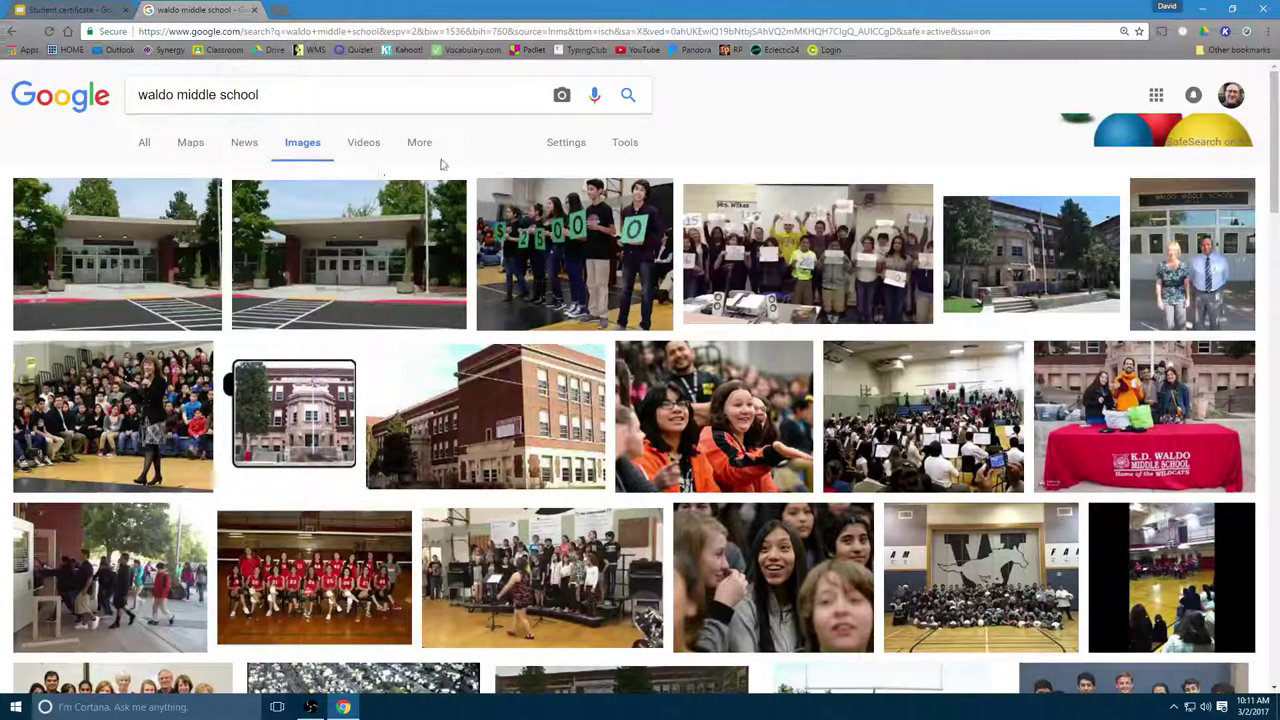
# - Browse the image results, open the waldomustangs.org photo of the school entrance and save the image to Google Drive
pyautogui.scroll(-2, 520, 260)
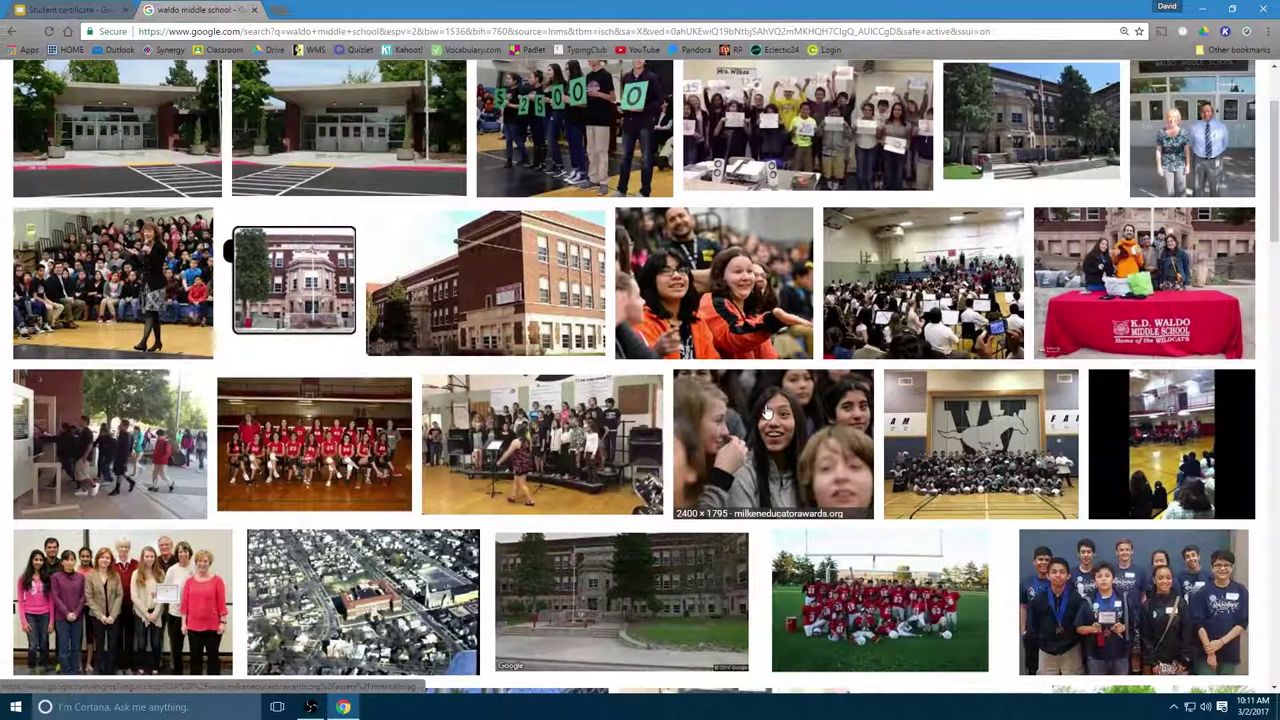
pyautogui.scroll(-1, 768, 412)
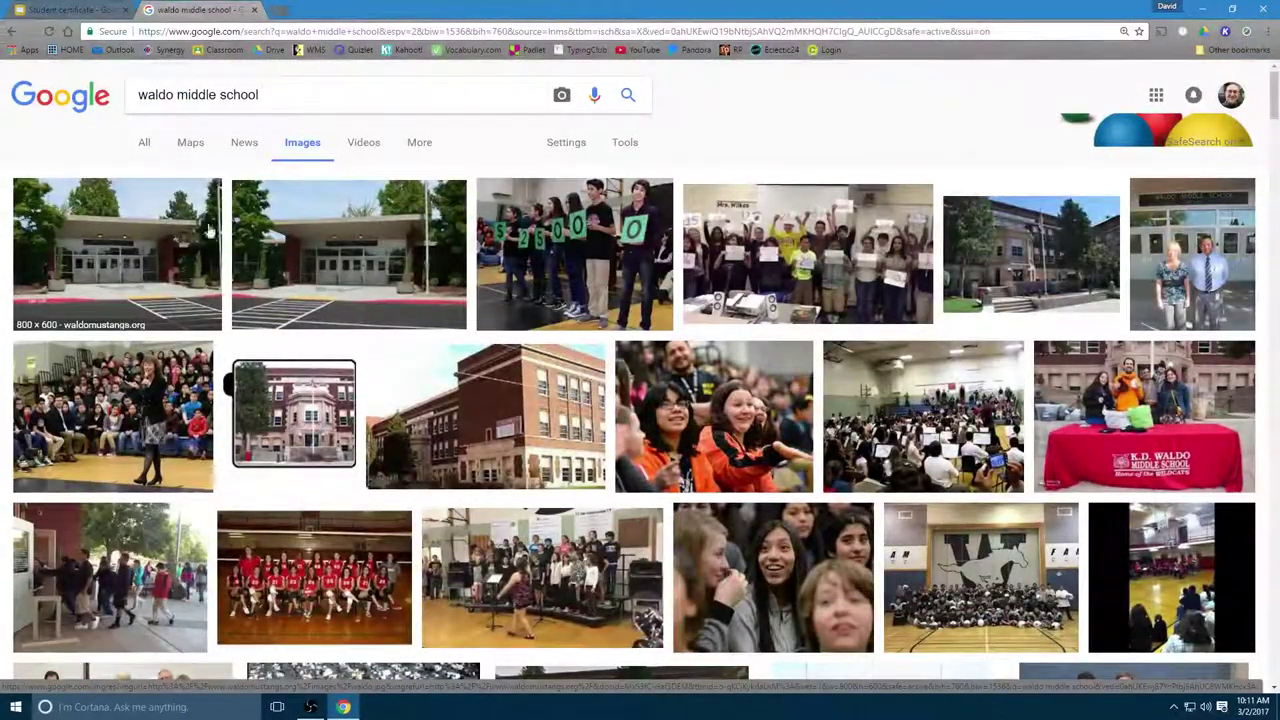
pyautogui.click(110, 250)
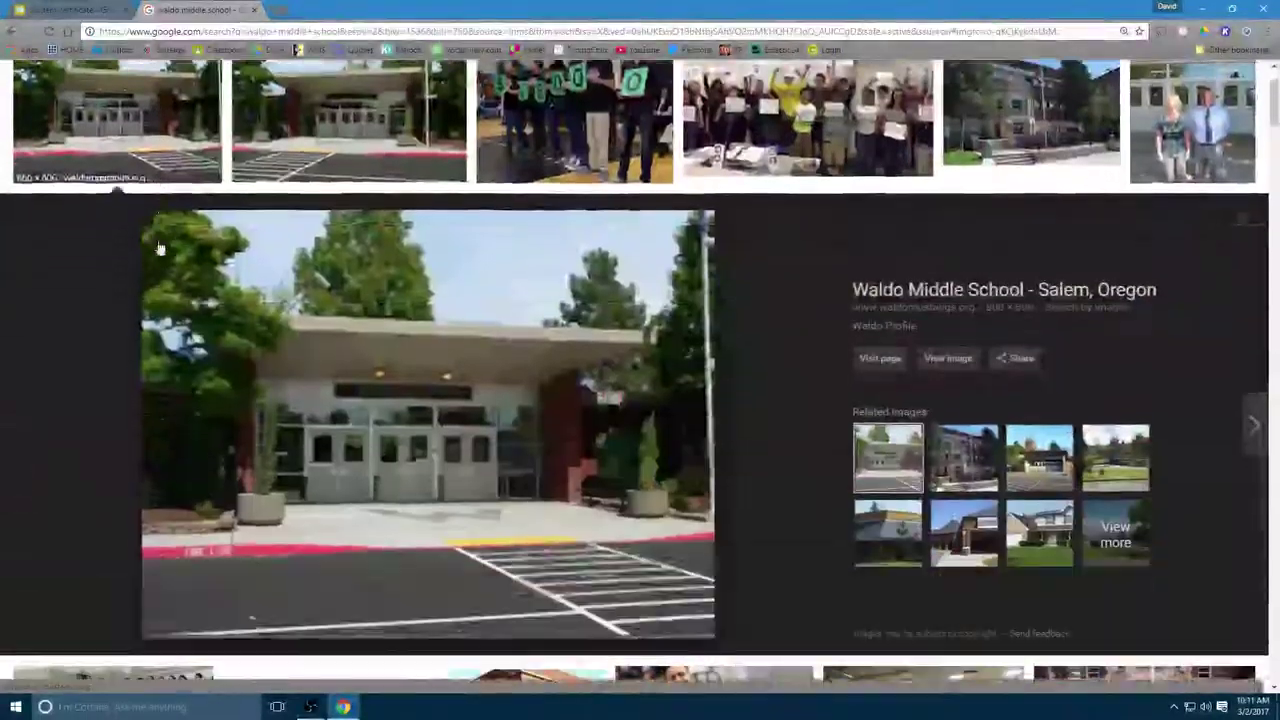
pyautogui.rightClick(447, 419)
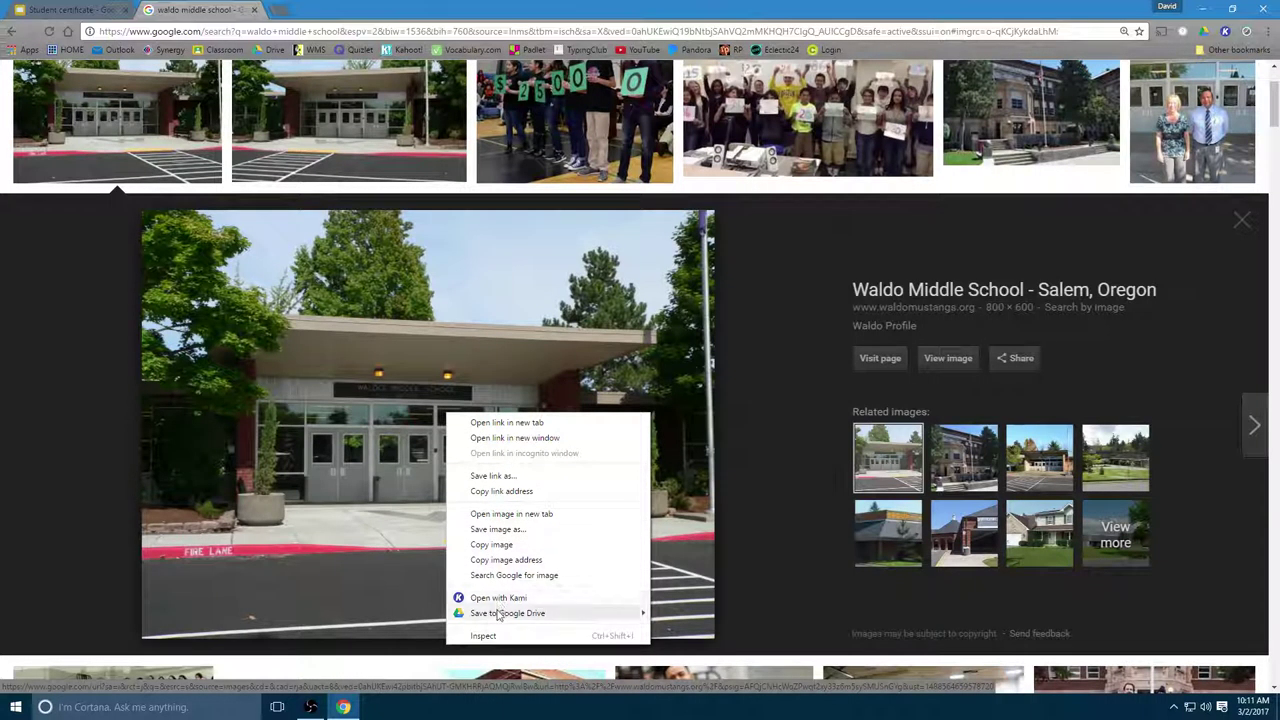
pyautogui.moveTo(497, 615)
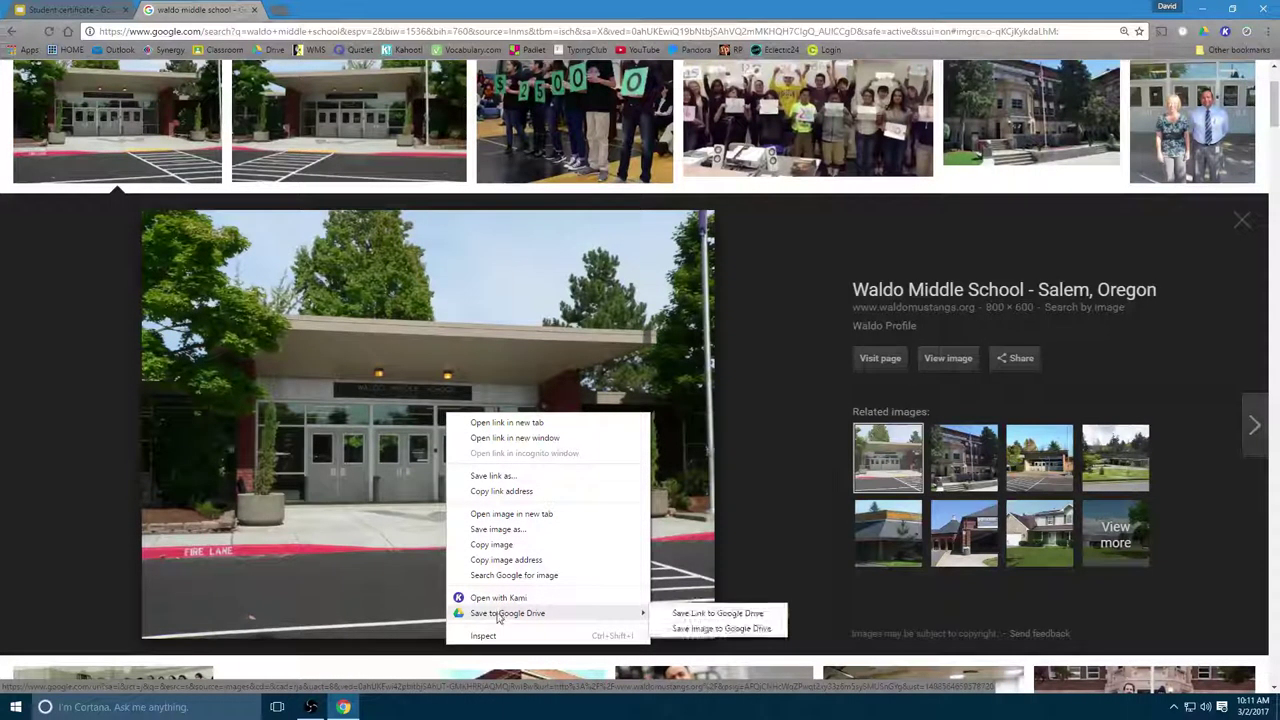
pyautogui.click(682, 629)
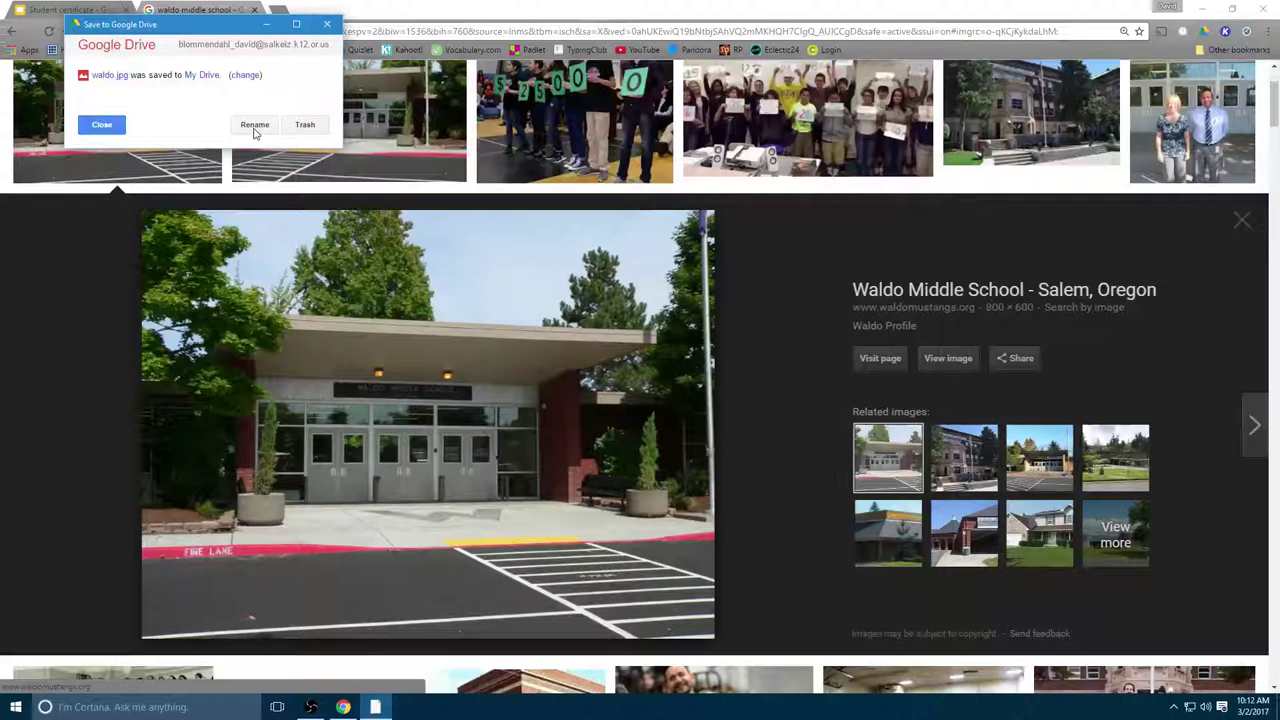
# - Rename the saved Drive image to Picture1.jpg, then close the save window and the image-search tab
pyautogui.click(254, 126)
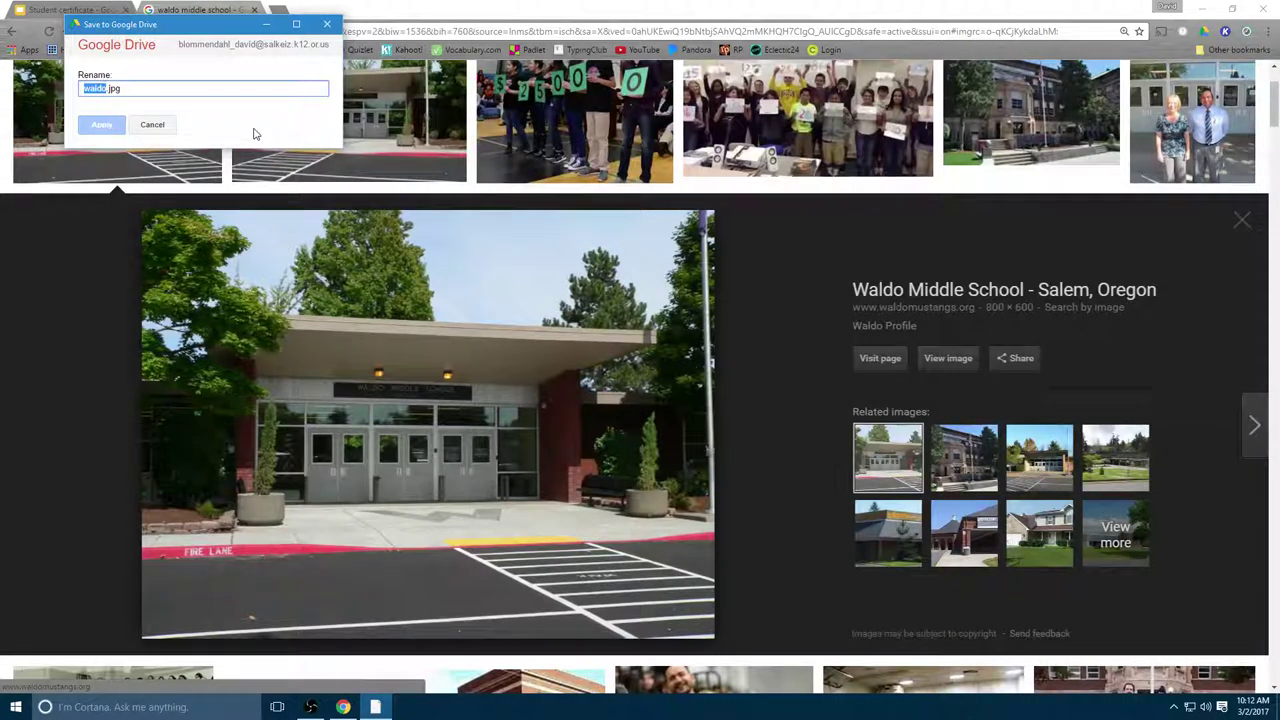
pyautogui.write('Picture1')
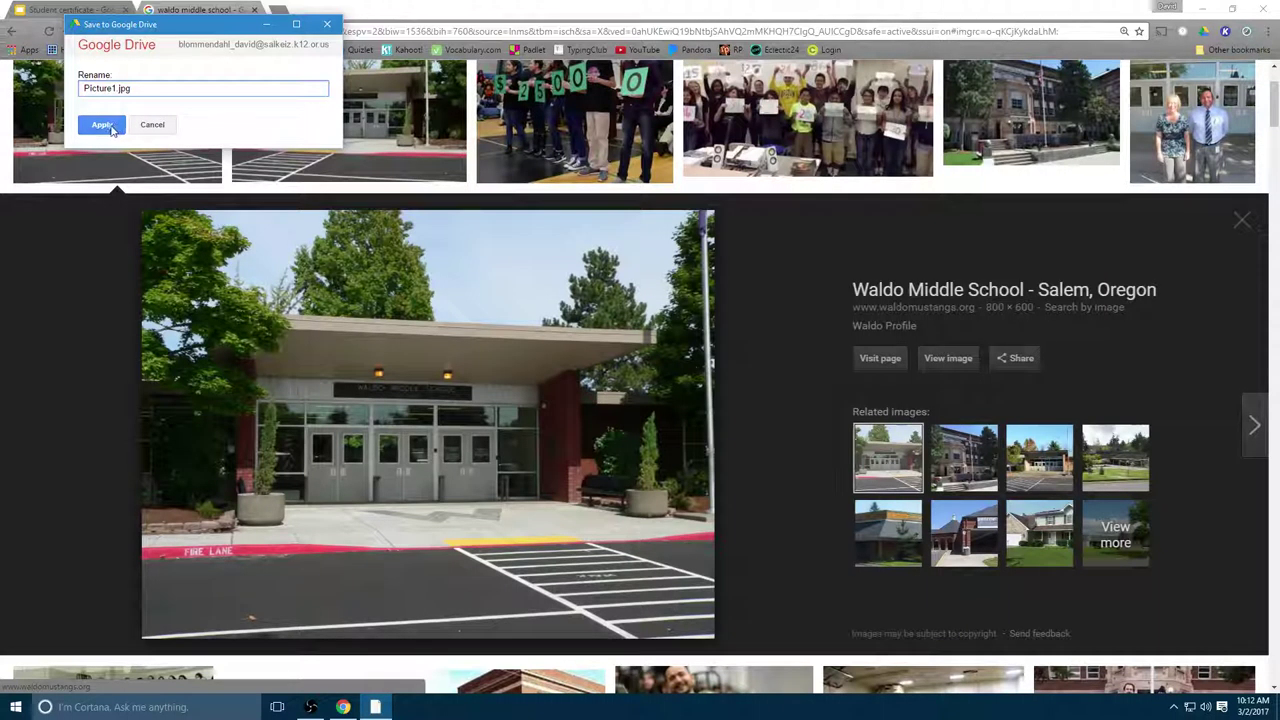
pyautogui.click(104, 125)
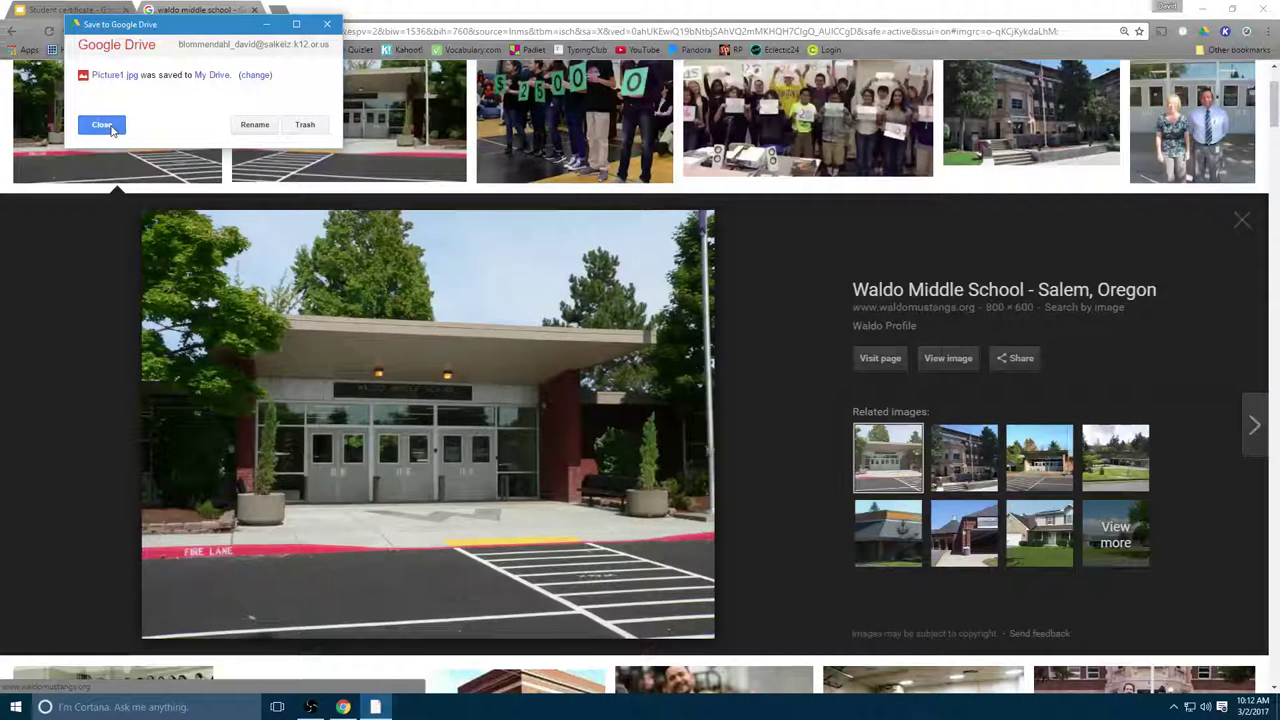
pyautogui.click(327, 23)
pyautogui.click(254, 10)
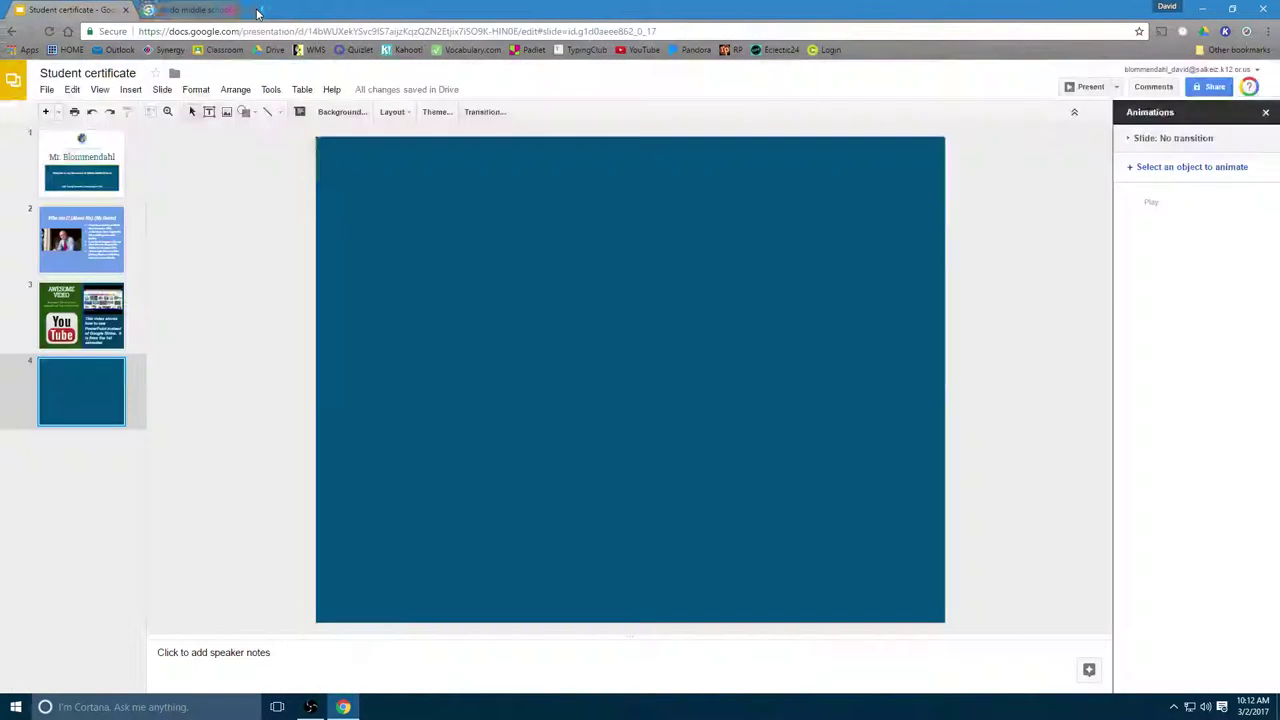
# - Insert Picture1.jpg from My Drive onto the blank fourth slide
pyautogui.click(132, 92)
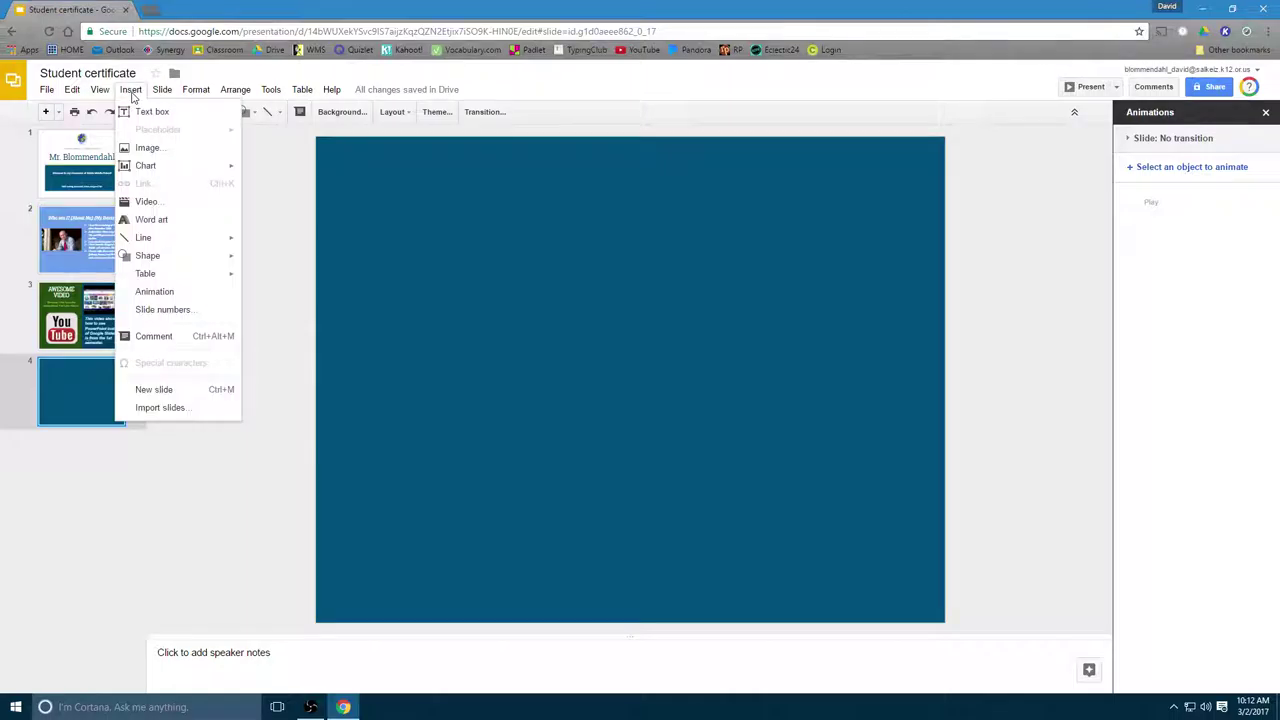
pyautogui.click(137, 148)
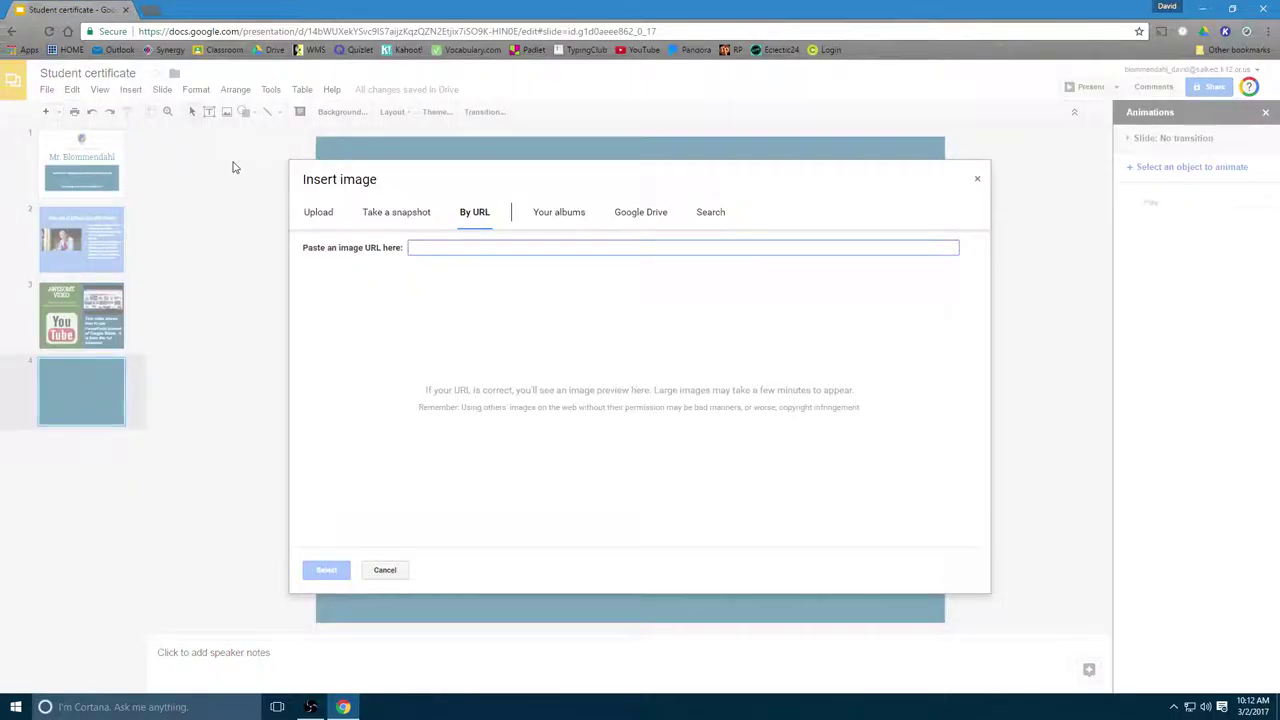
pyautogui.click(634, 214)
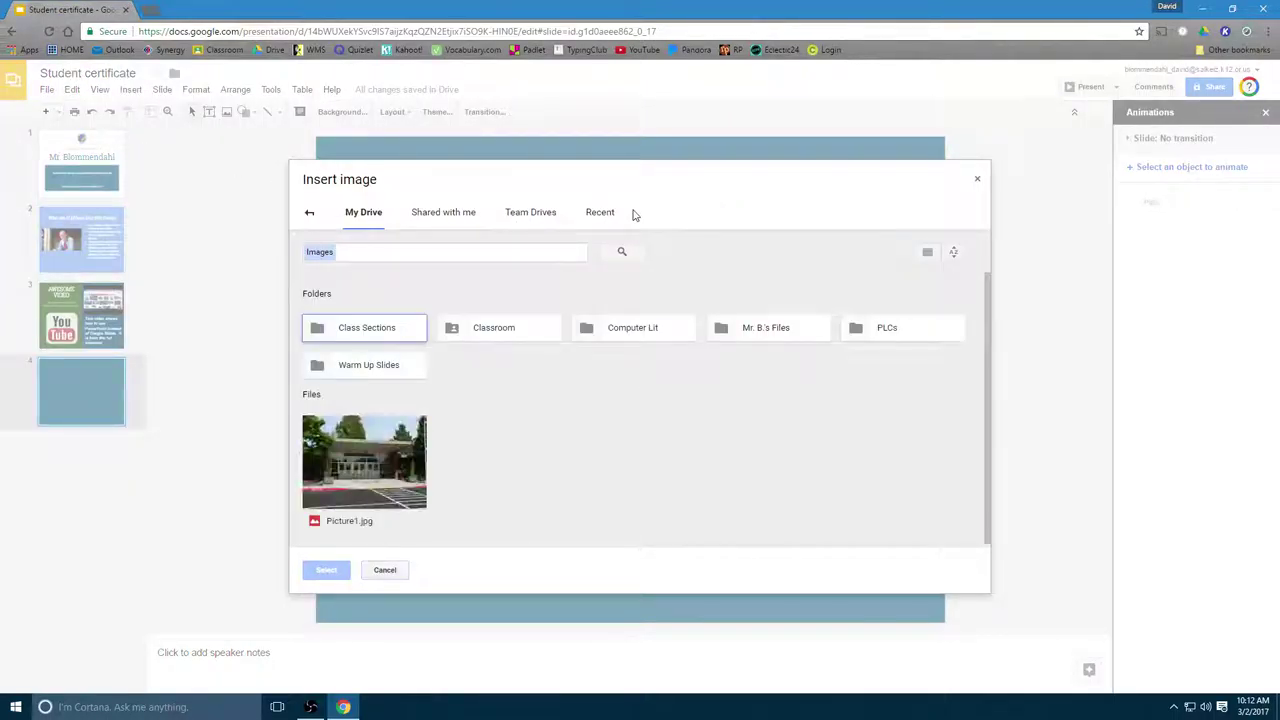
pyautogui.click(373, 468)
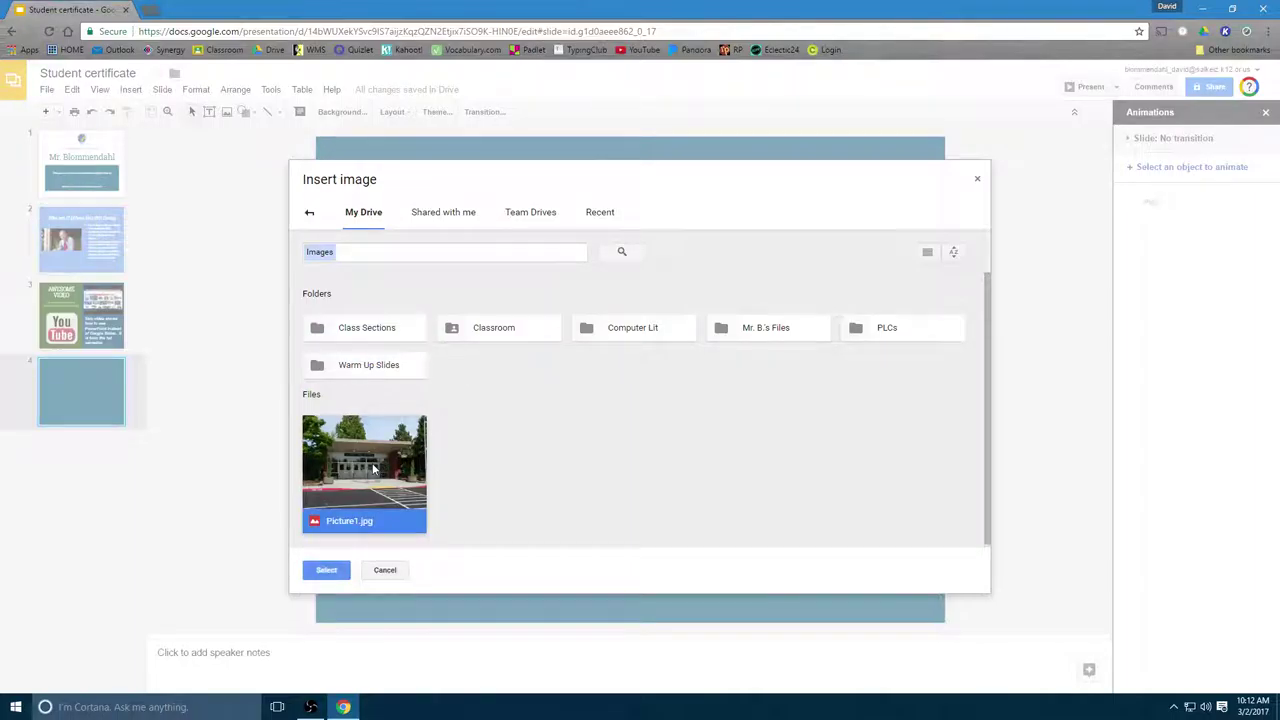
pyautogui.click(330, 570)
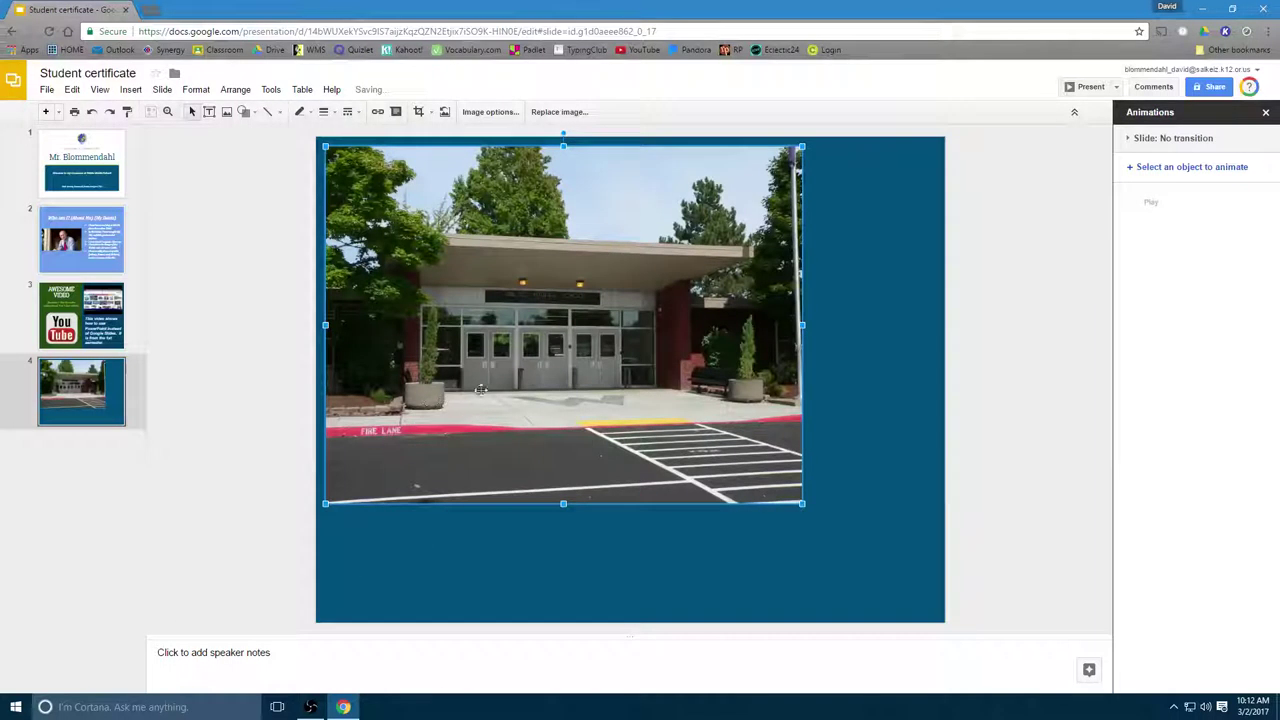
# - Enlarge the school photo on the fourth slide and position it centred near the slide's upper edge, leaving caption space below
pyautogui.moveTo(501, 347); pyautogui.dragTo(507, 398)
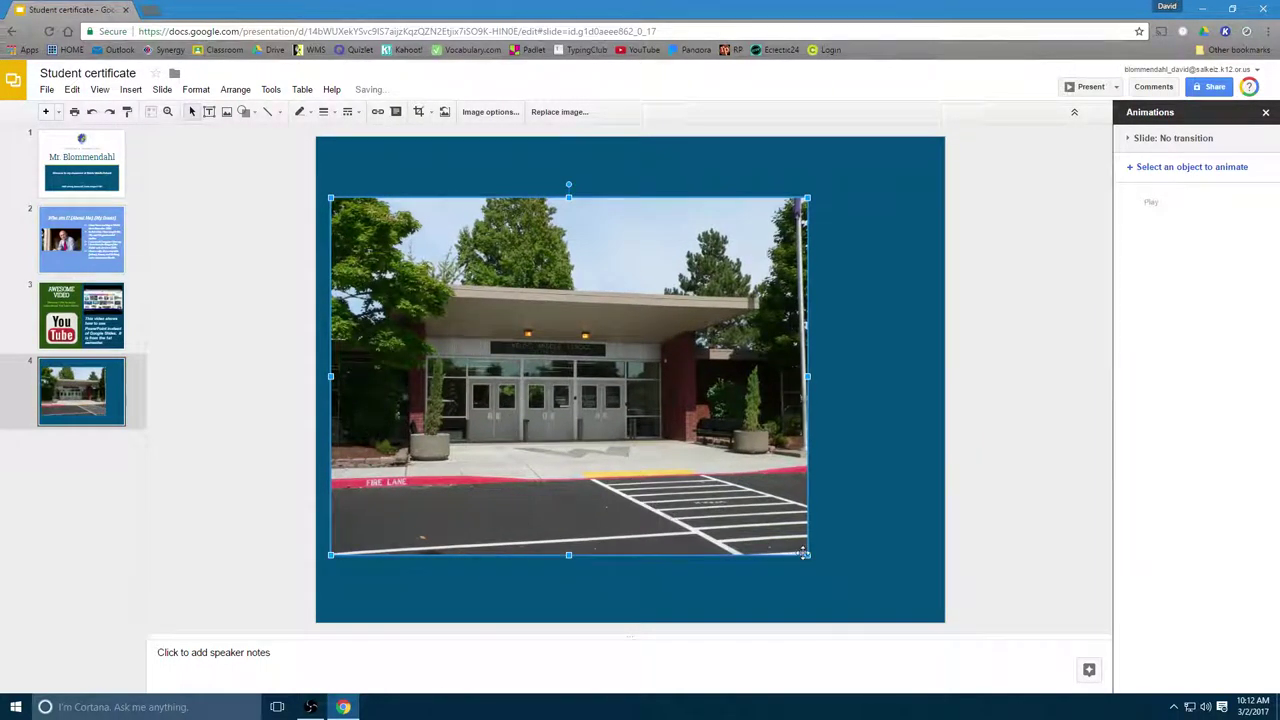
pyautogui.moveTo(806, 553); pyautogui.dragTo(880, 609)
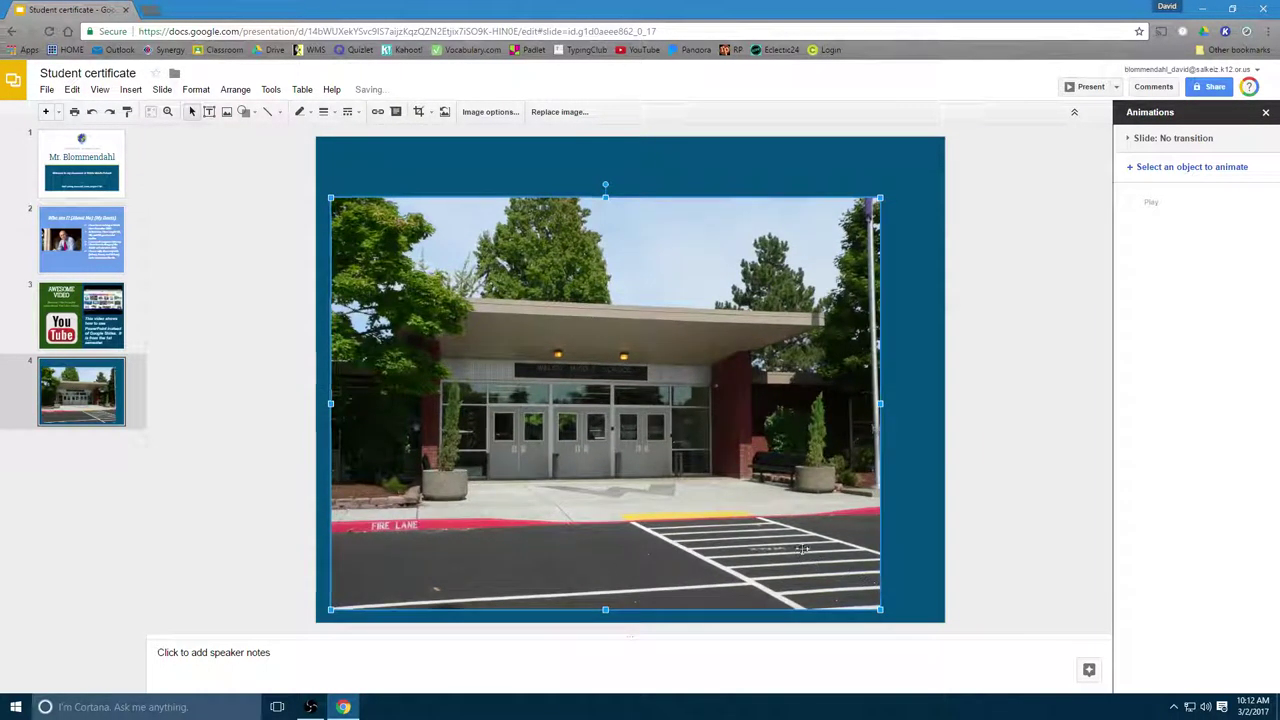
pyautogui.moveTo(798, 555); pyautogui.dragTo(824, 502)
pyautogui.click(811, 592)
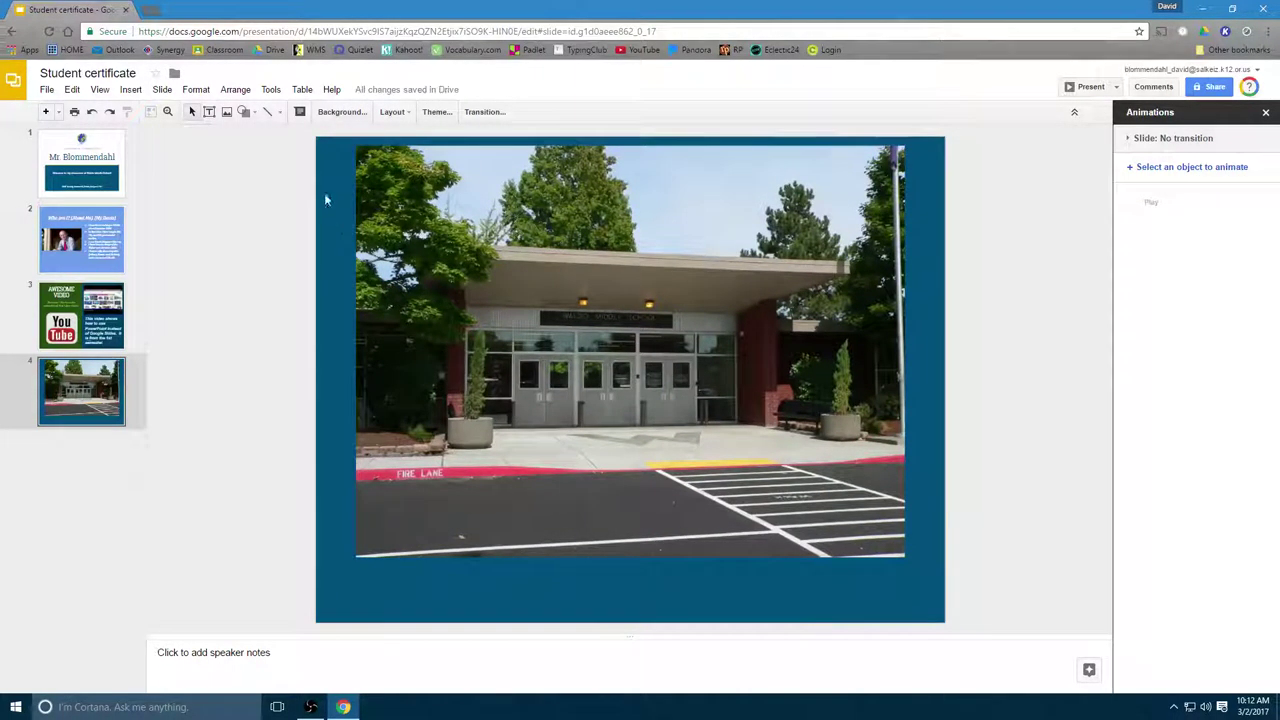
# - Add a text box below the school photo reading "WALDO MIDDLE SCHOOL" with "Home of the Mustangs!" on the second line
pyautogui.click(131, 90)
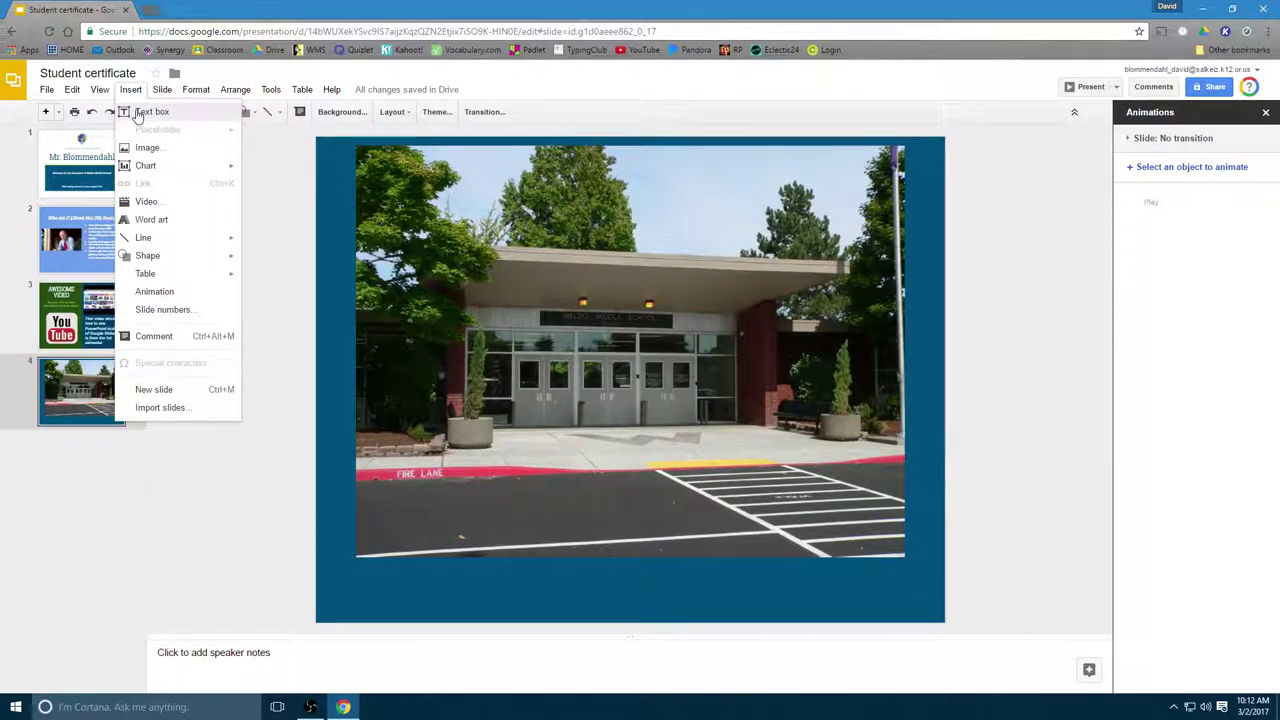
pyautogui.click(140, 112)
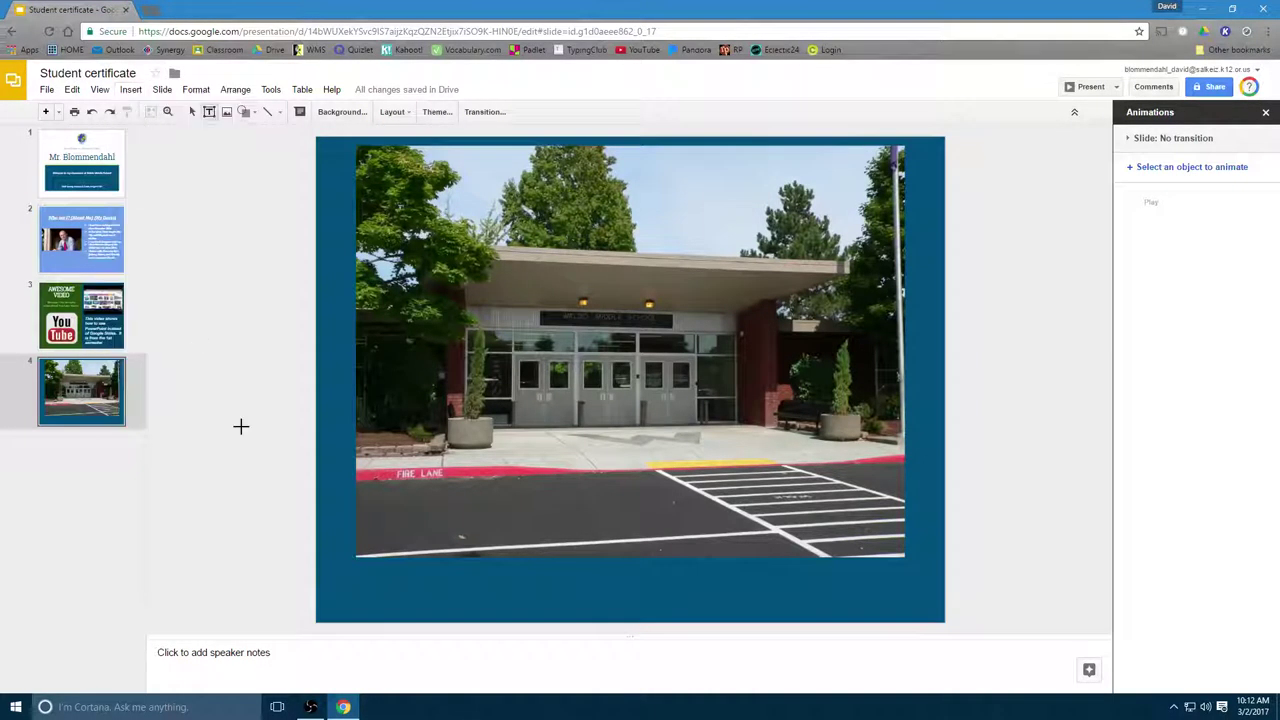
pyautogui.click(399, 587)
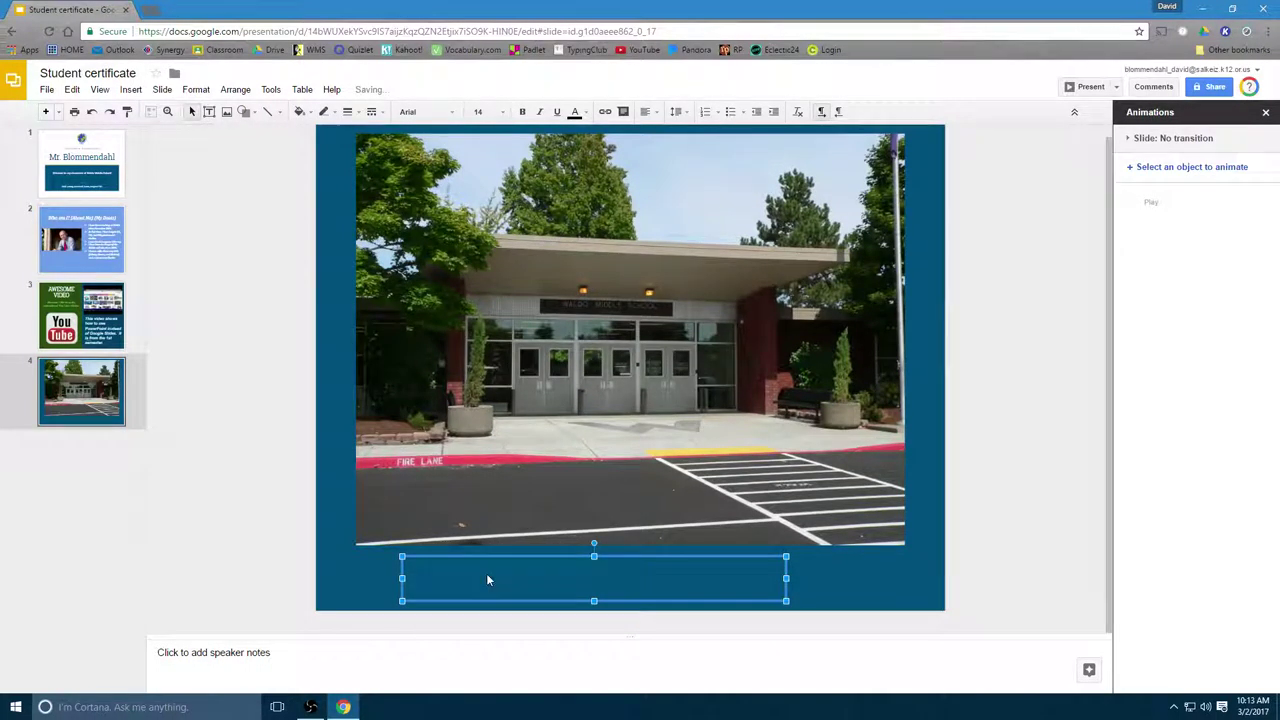
pyautogui.write('WALDO I')
pyautogui.write('ID')
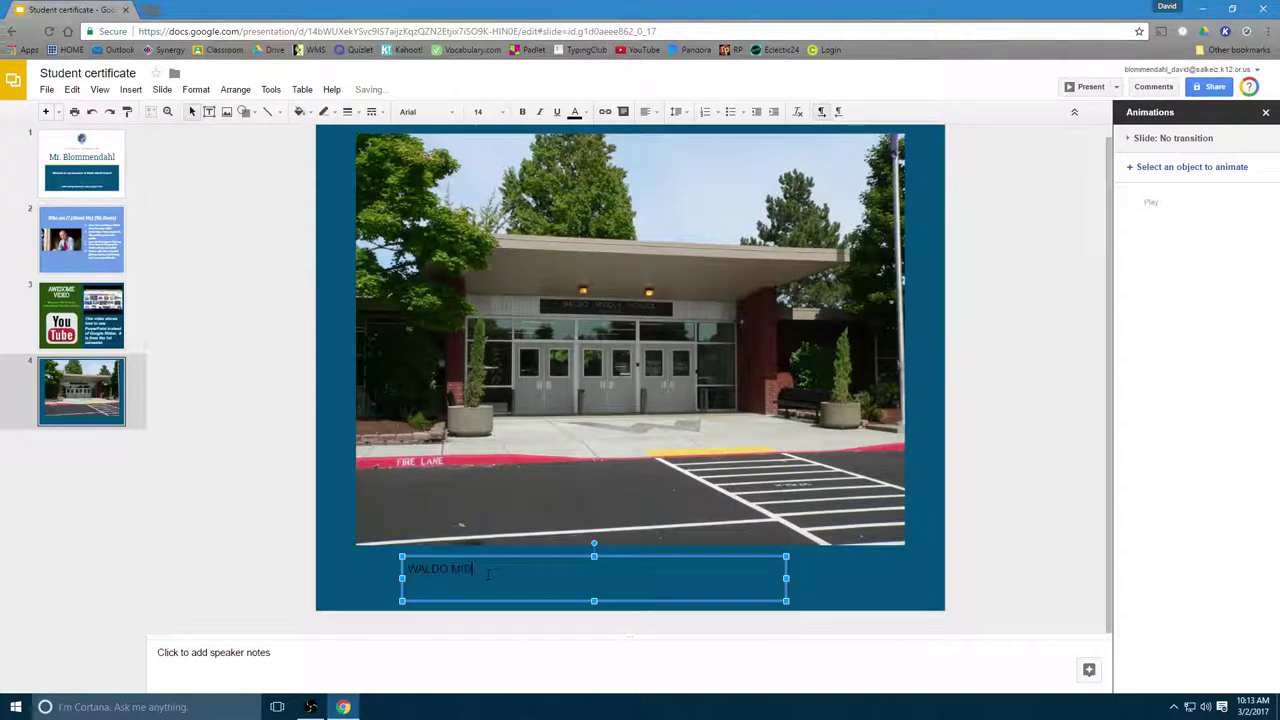
pyautogui.write('DLE SCHOOL')
pyautogui.write('Home to')
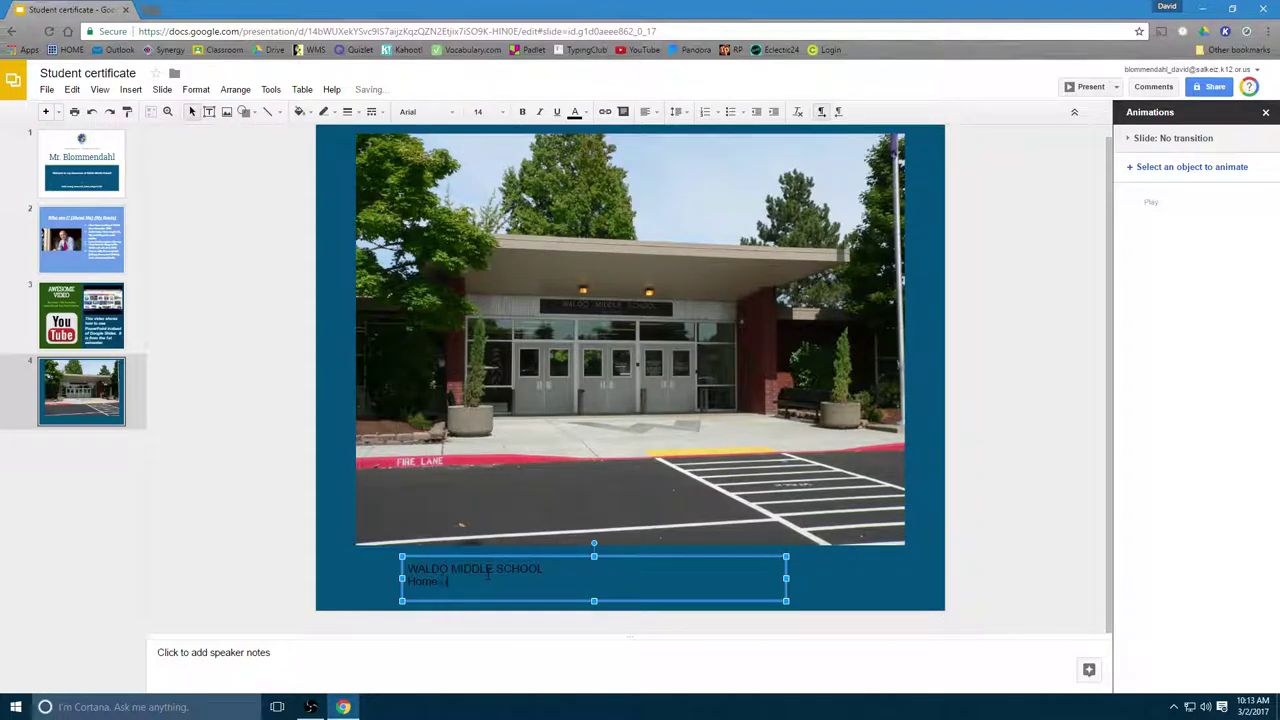
pyautogui.write(' the c')
pyautogui.write('ustangs!')
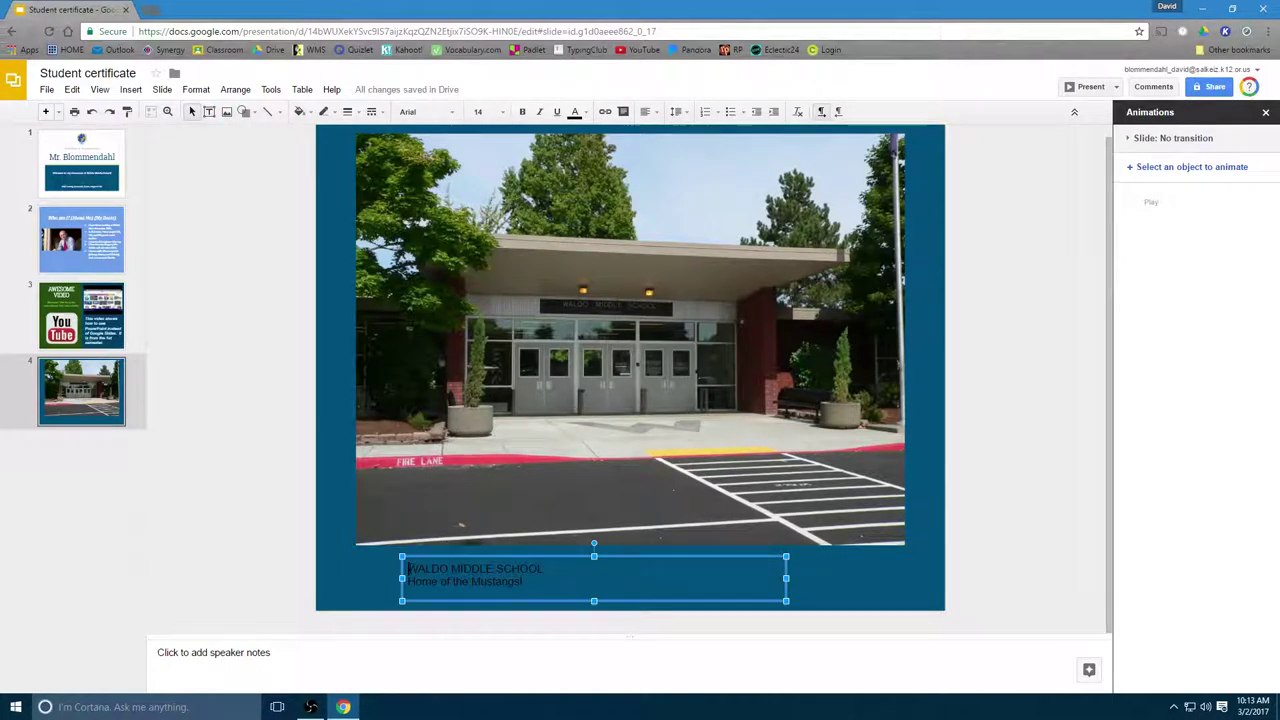
# - Centre-align both lines of the caption text below the photo
pyautogui.moveTo(408, 568); pyautogui.dragTo(526, 584)
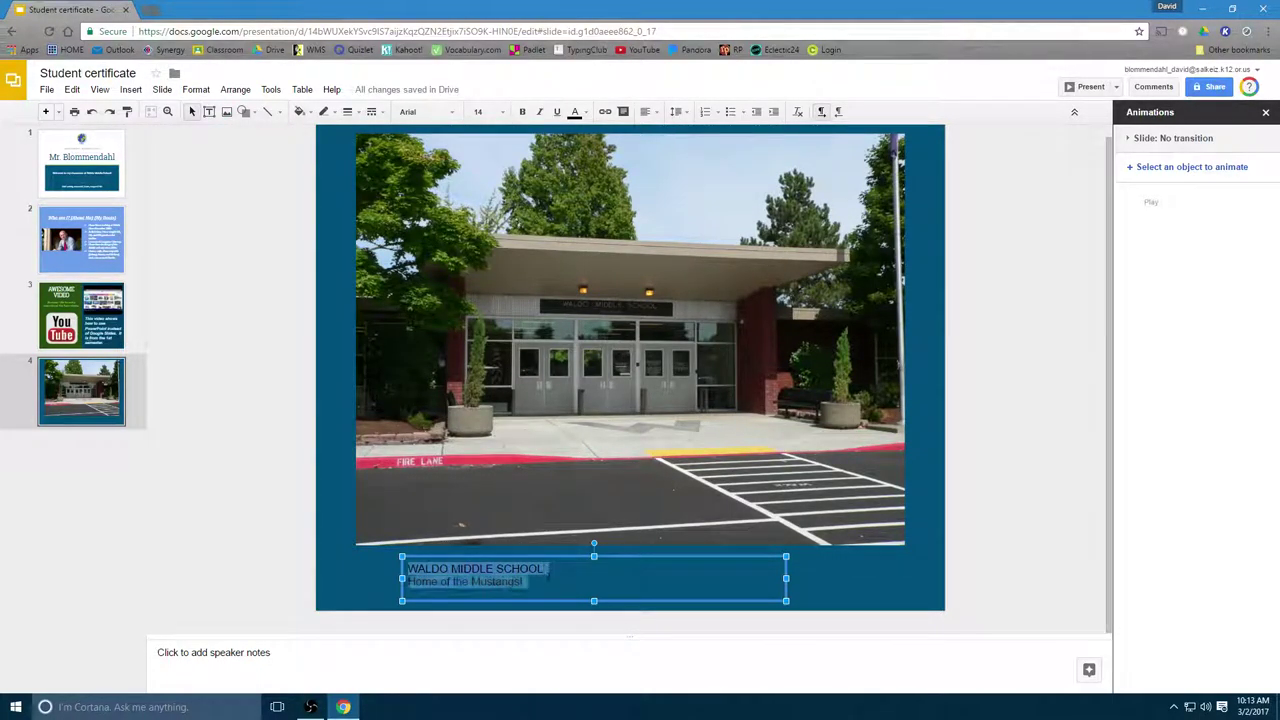
pyautogui.click(647, 111)
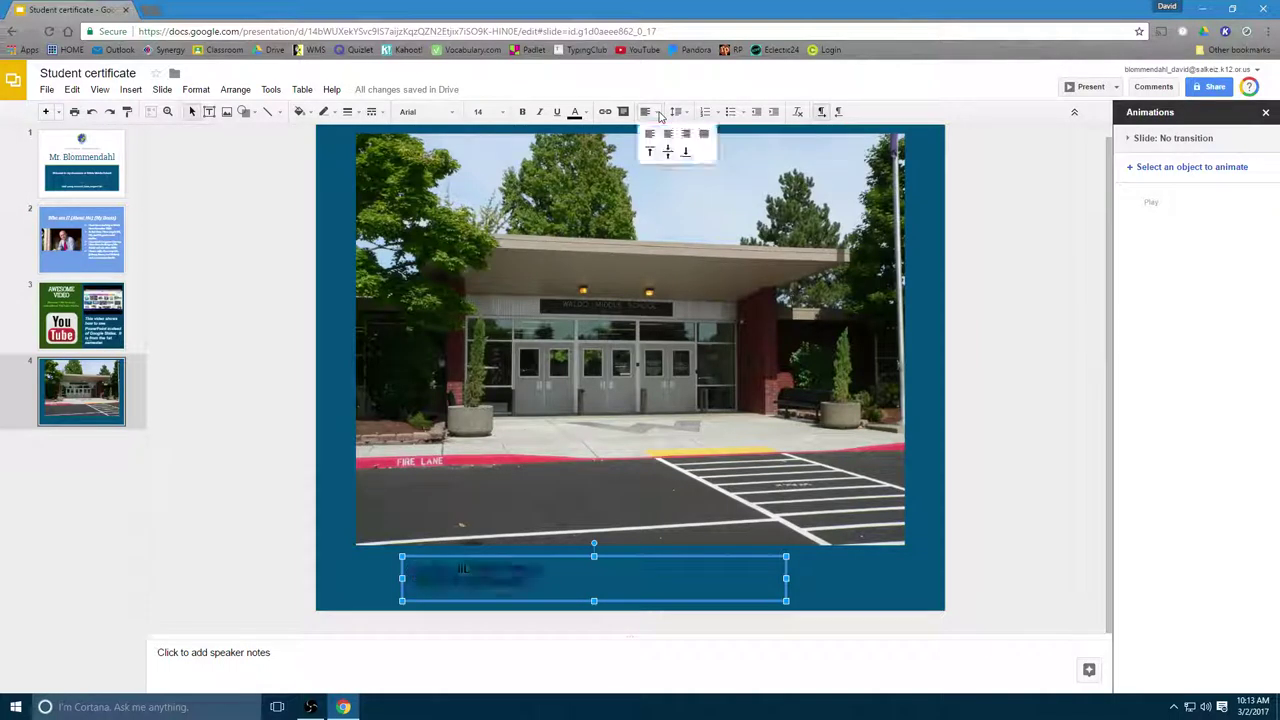
pyautogui.click(664, 133)
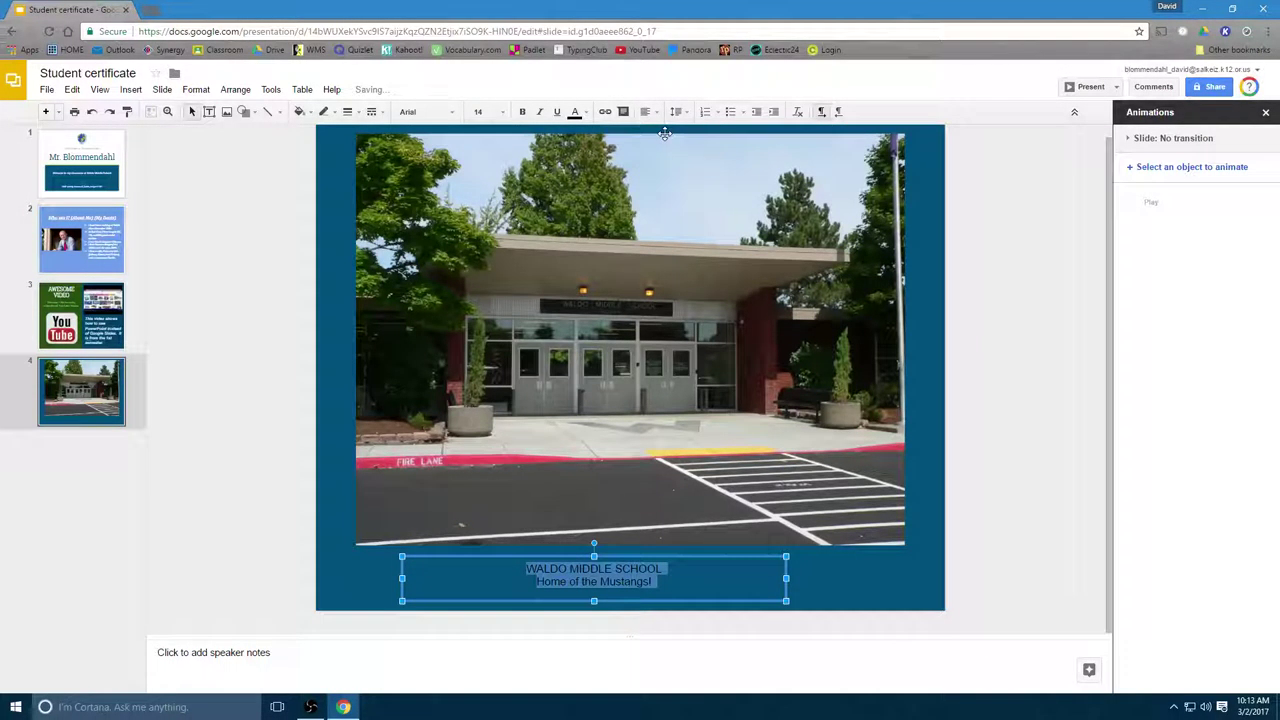
pyautogui.click(668, 568)
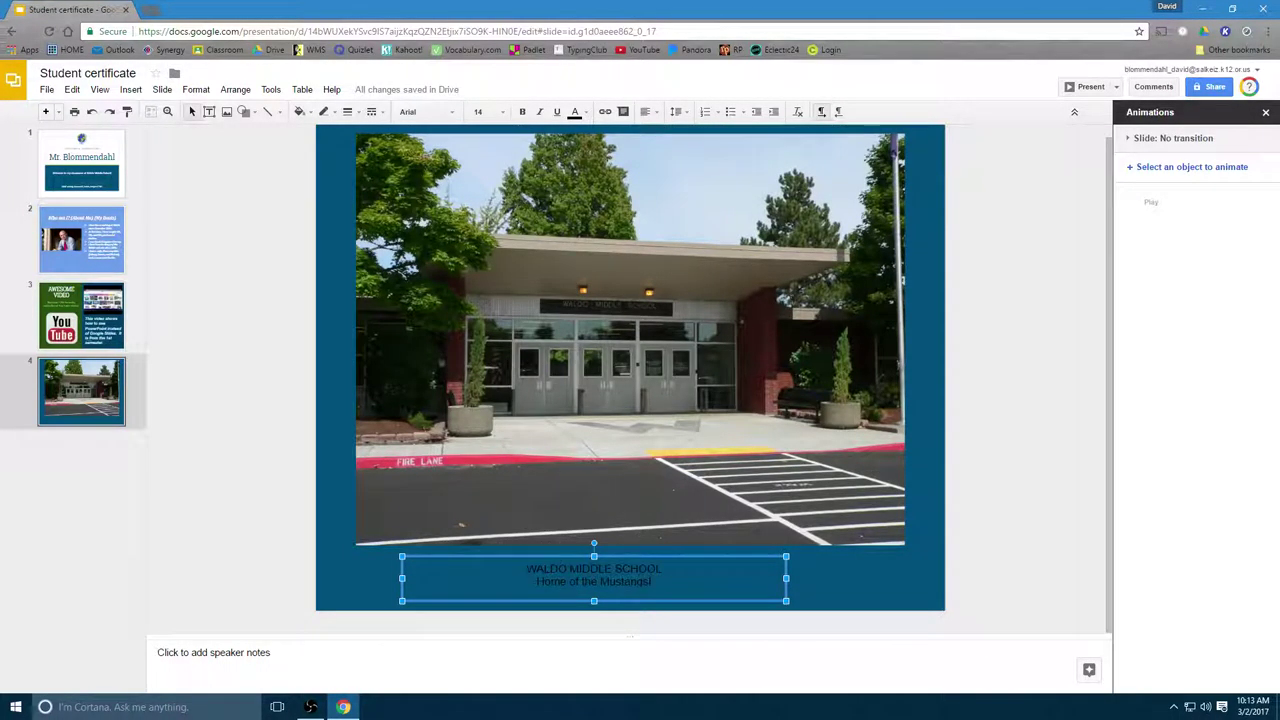
# - Colour the caption line "WALDO MIDDLE SCHOOL" light blue and the line "Home of the Mustangs!" white
pyautogui.moveTo(528, 568); pyautogui.dragTo(664, 569)
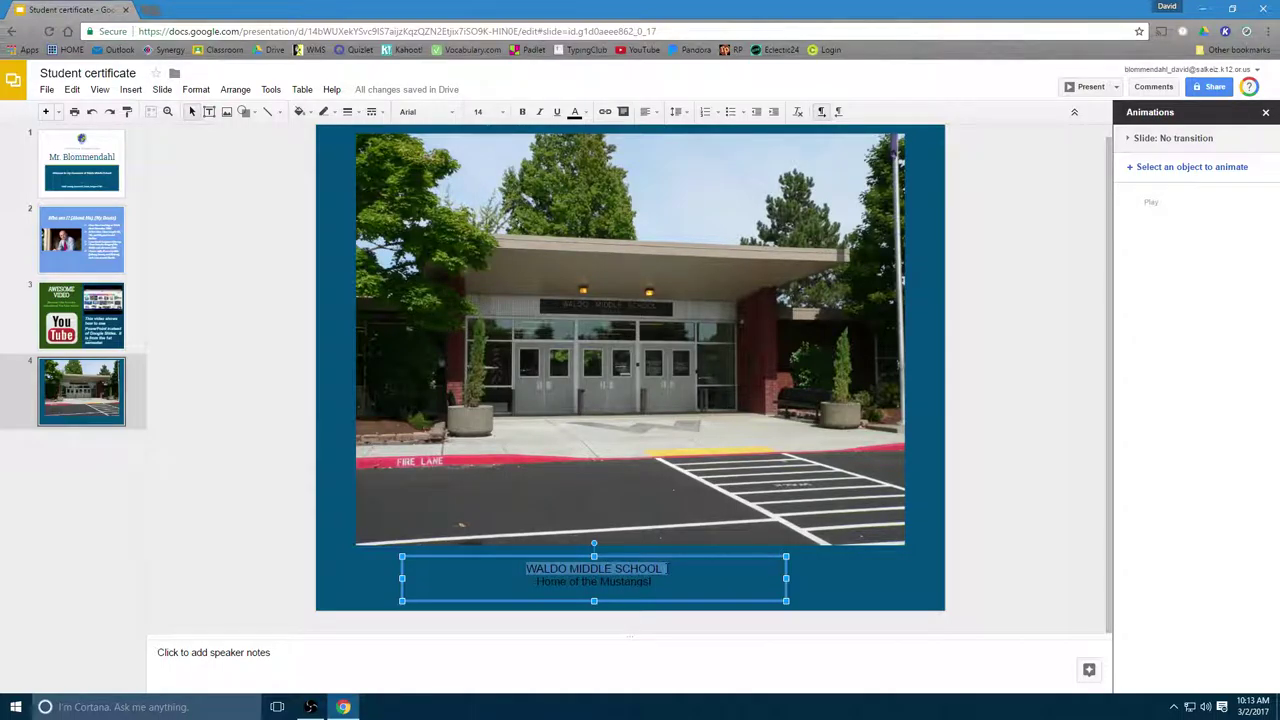
pyautogui.click(582, 113)
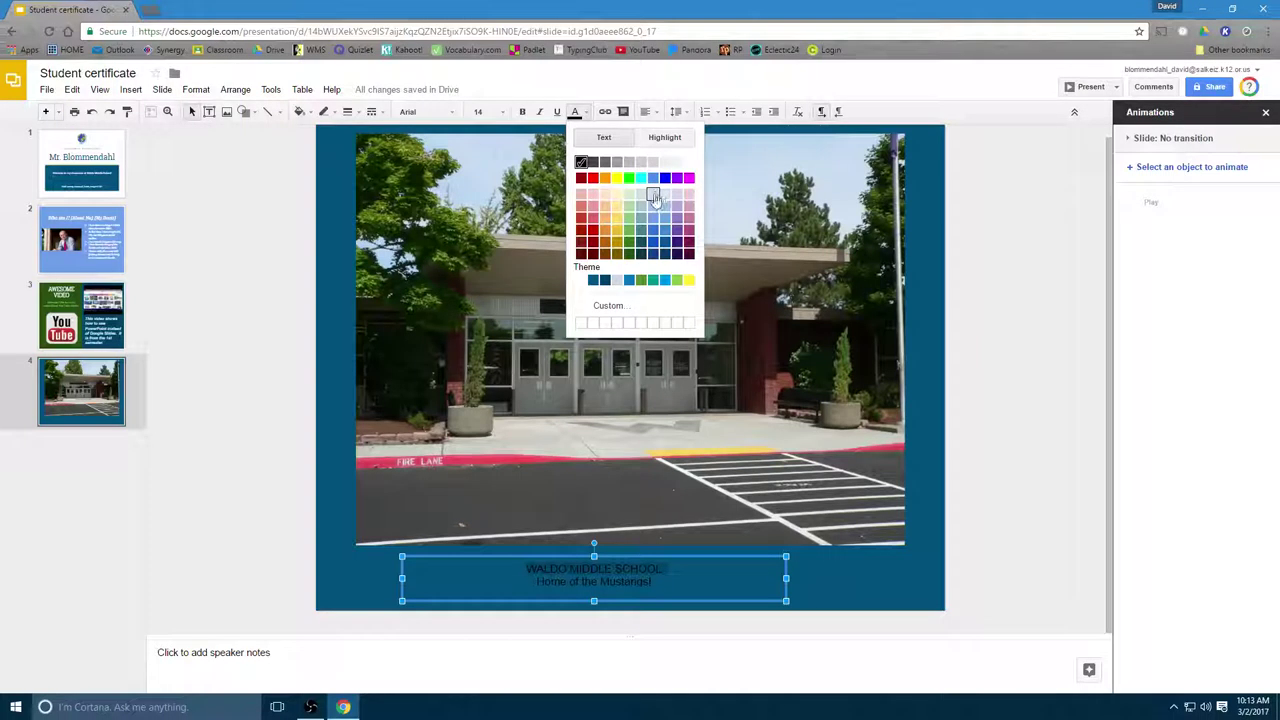
pyautogui.click(664, 199)
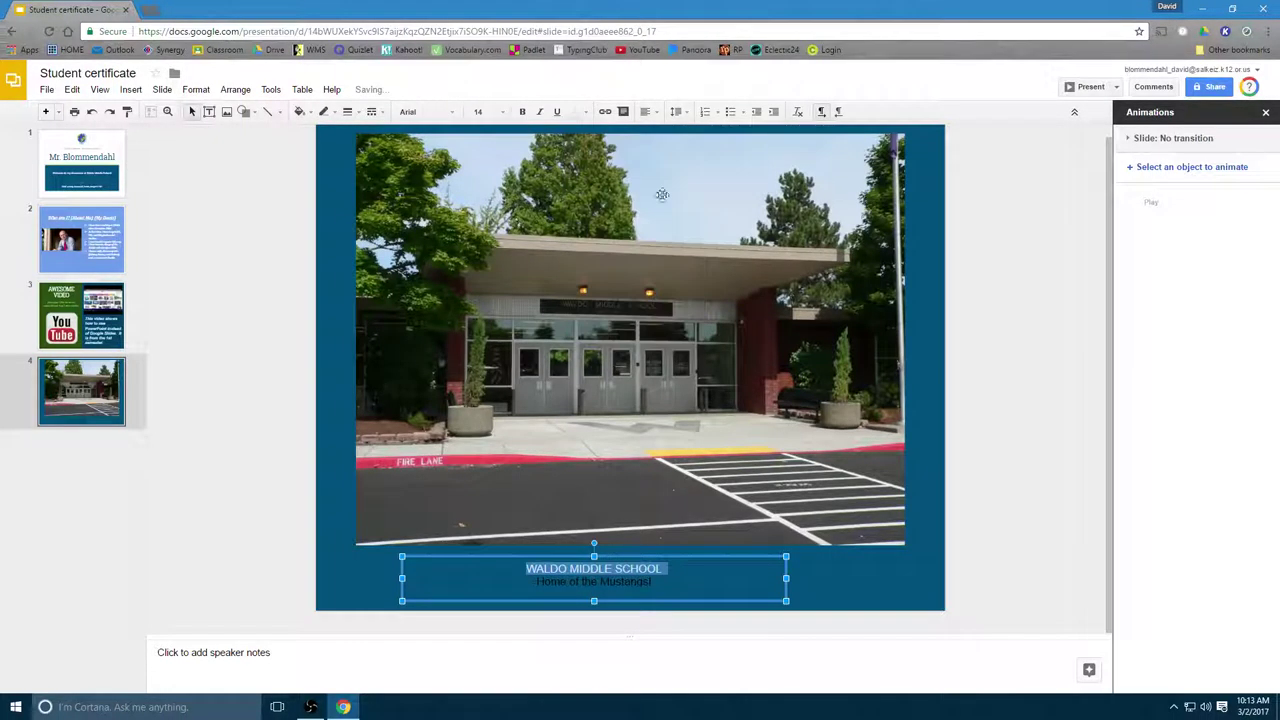
pyautogui.click(537, 582)
pyautogui.moveTo(537, 582); pyautogui.dragTo(653, 587)
pyautogui.click(575, 111)
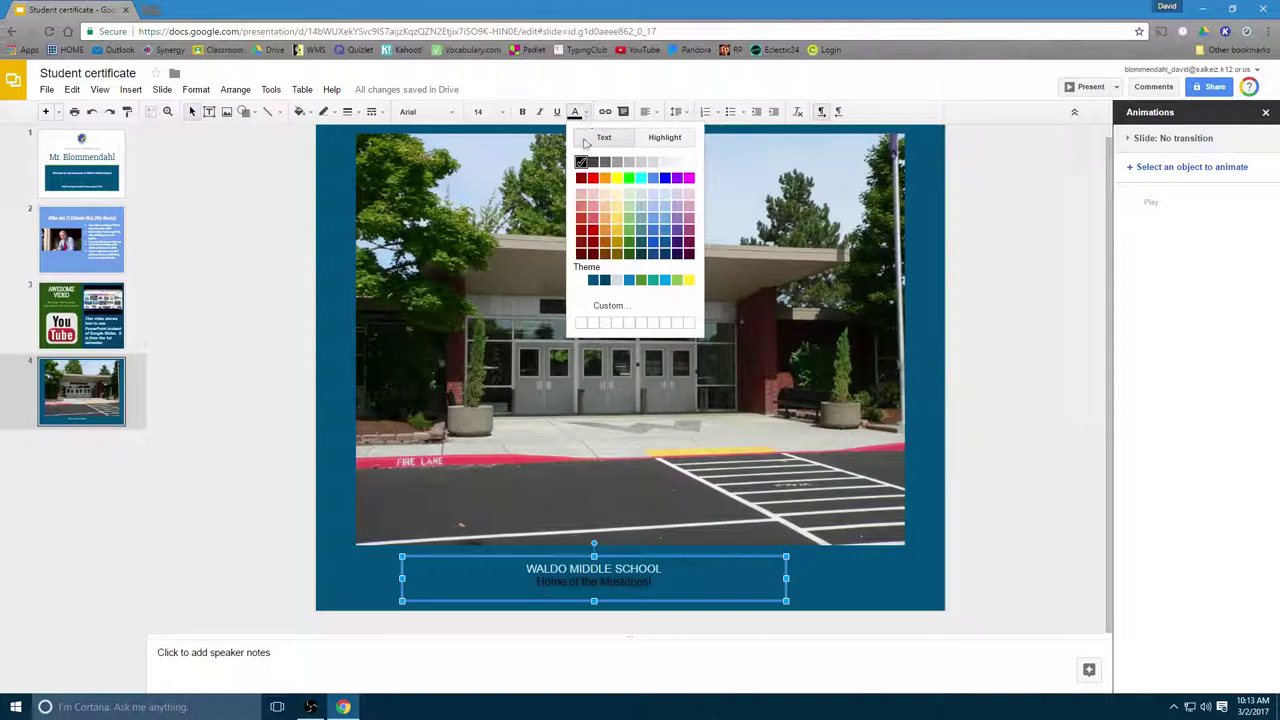
pyautogui.click(688, 163)
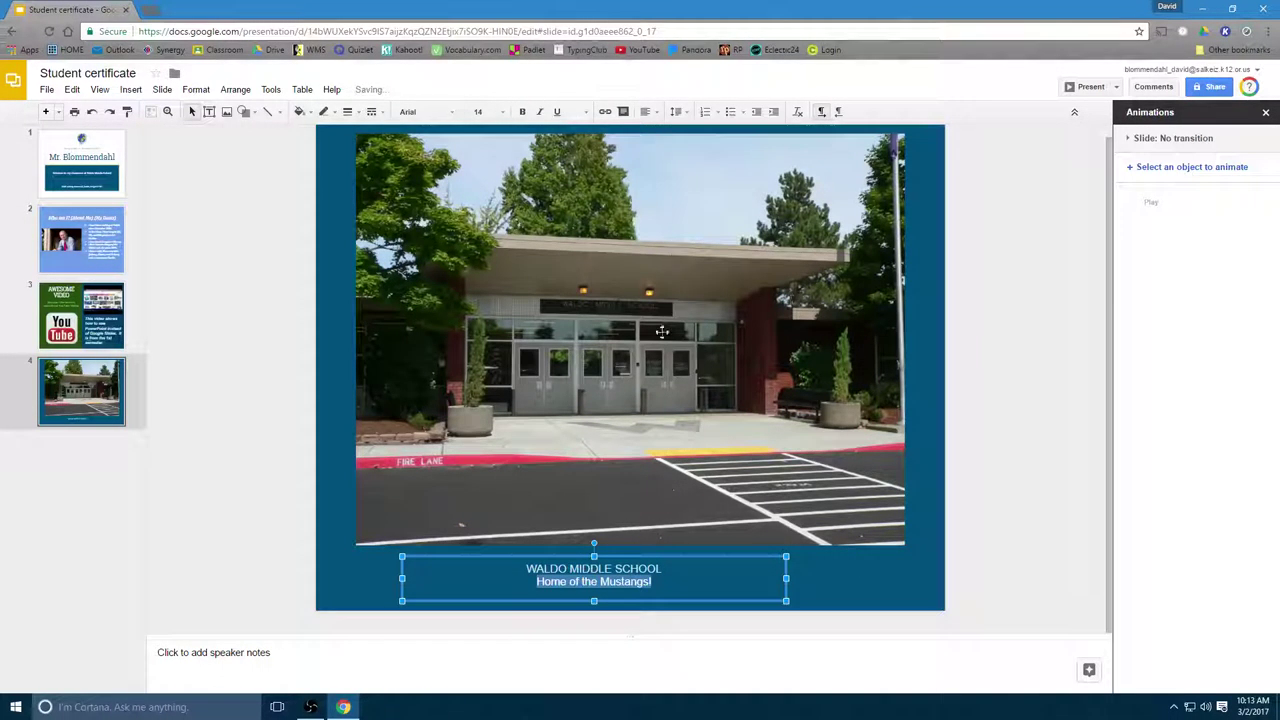
pyautogui.click(655, 582)
# - Set "WALDO MIDDLE SCHOOL" to font size 24 and centre the caption text box horizontally beneath the photo
pyautogui.moveTo(525, 568); pyautogui.dragTo(664, 569)
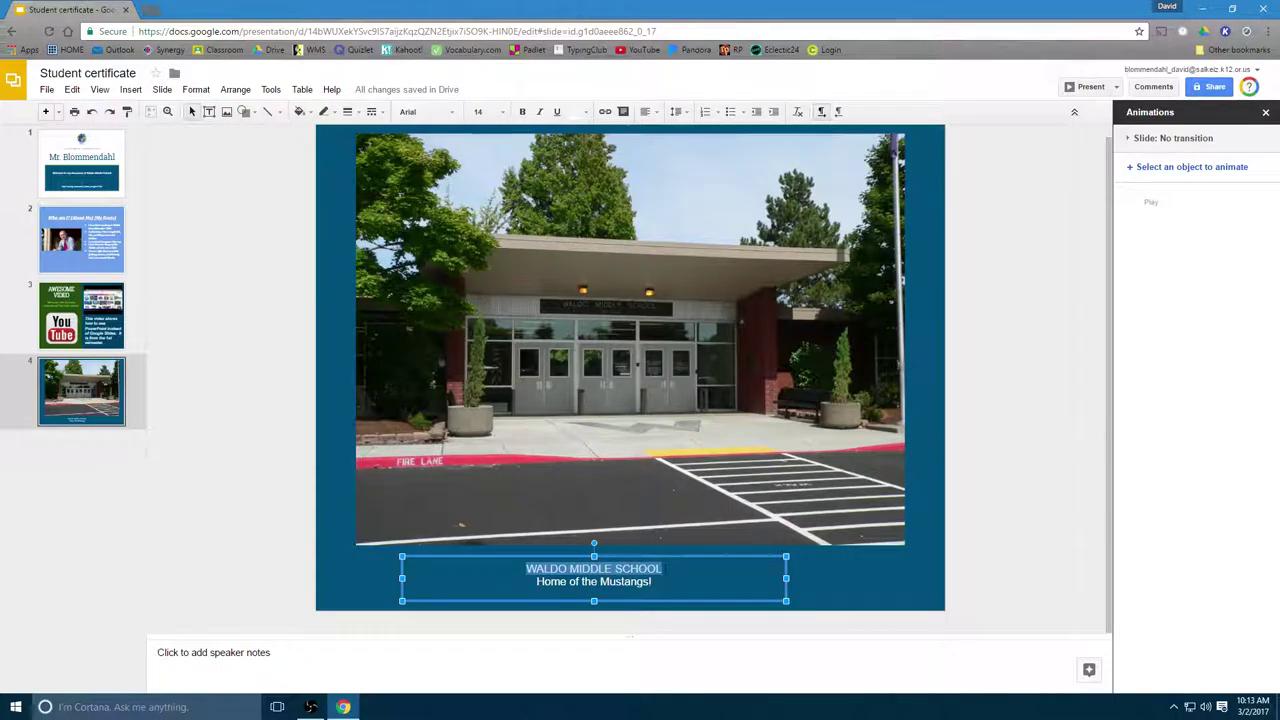
pyautogui.click(480, 111)
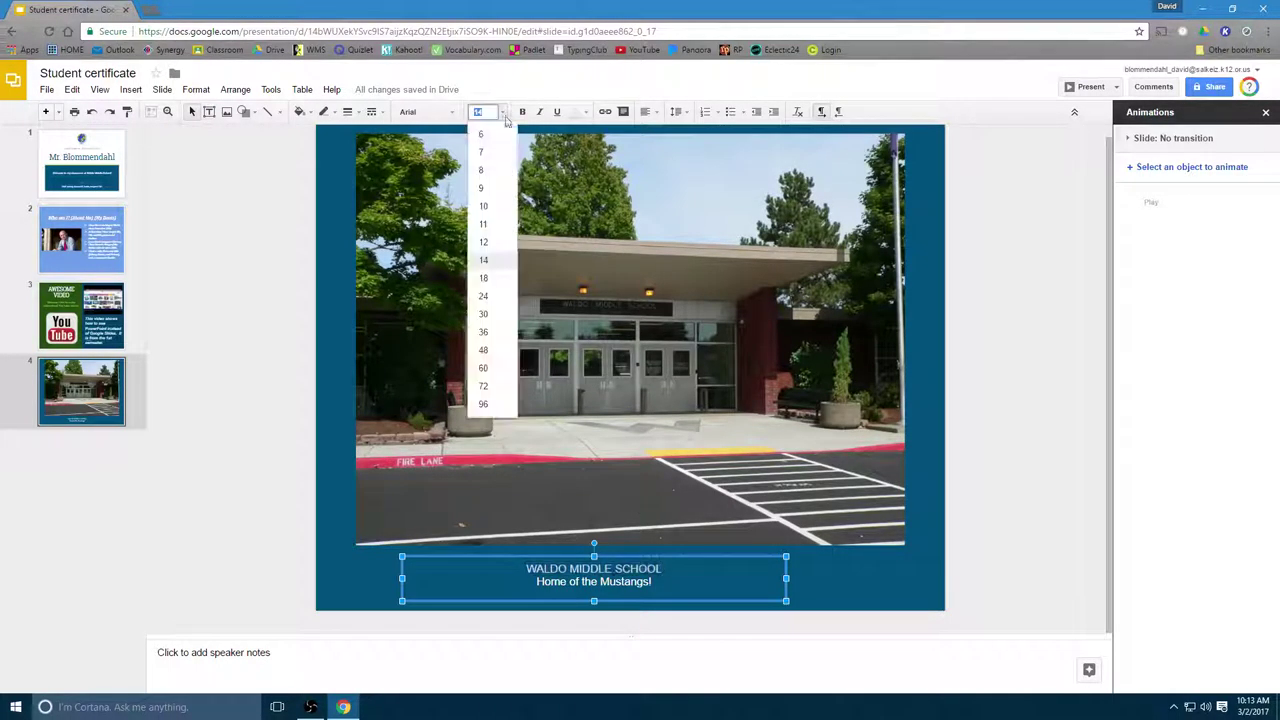
pyautogui.click(482, 297)
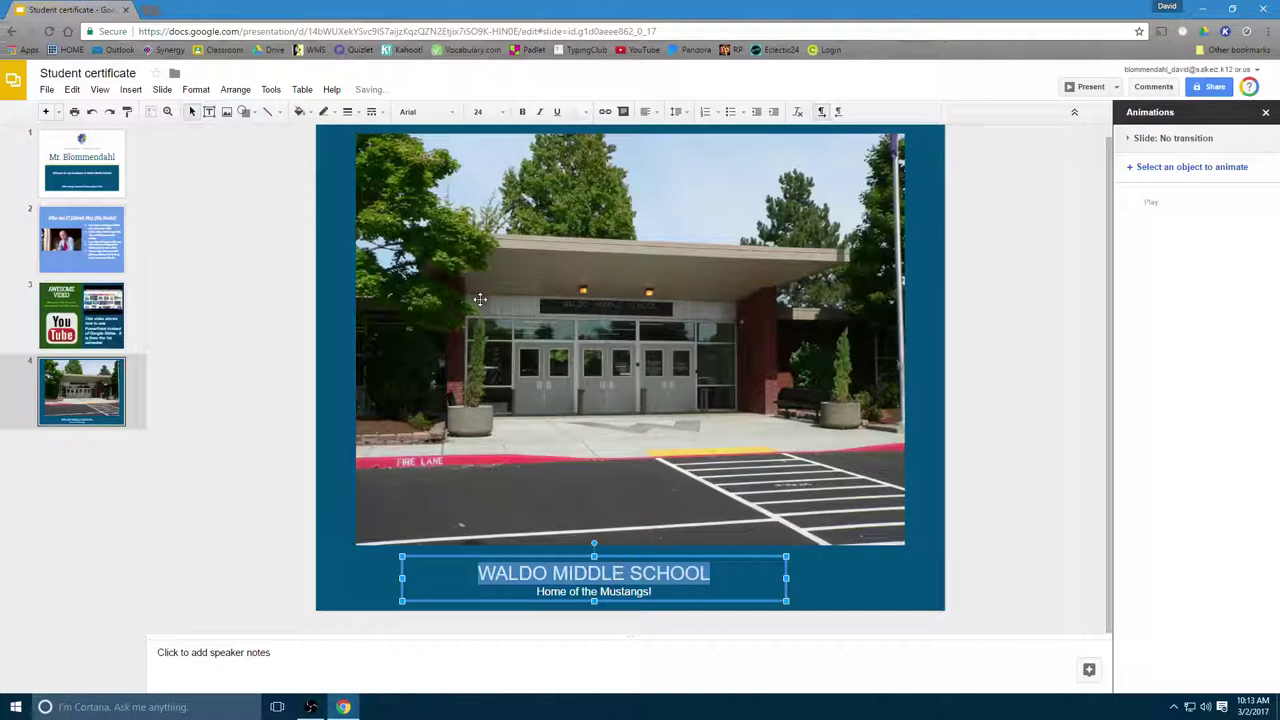
pyautogui.click(652, 591)
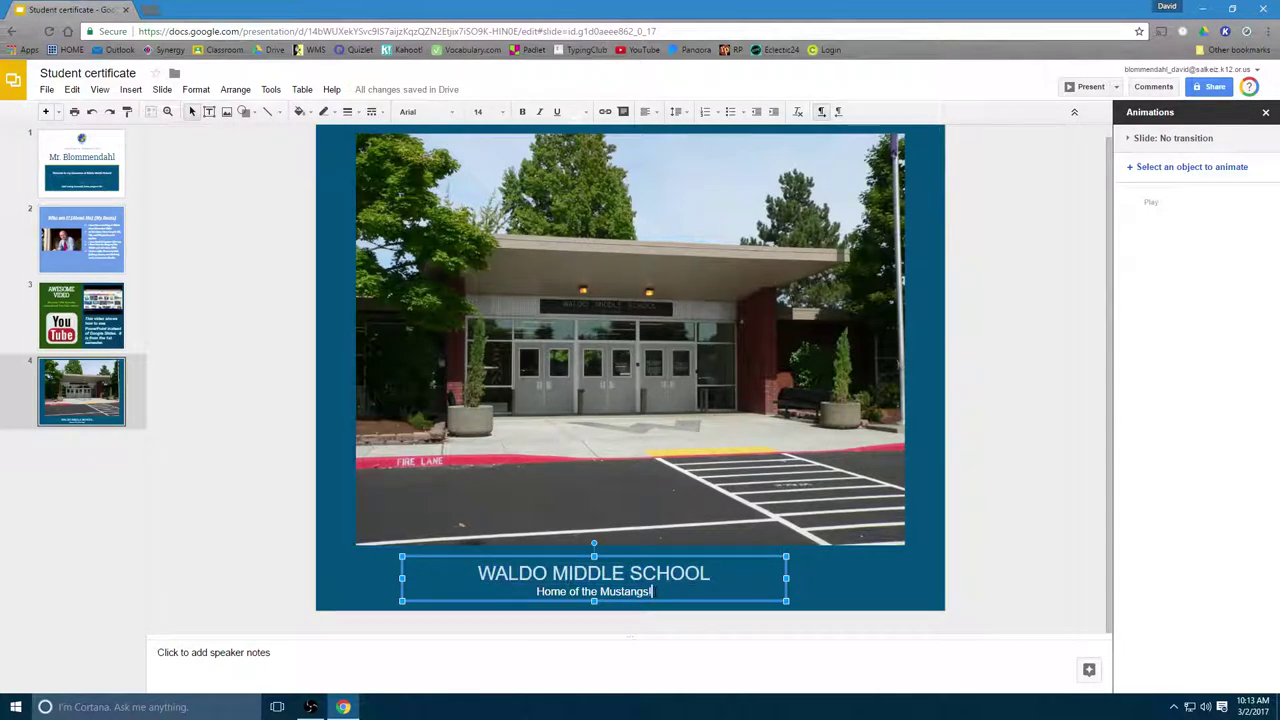
pyautogui.click(650, 556)
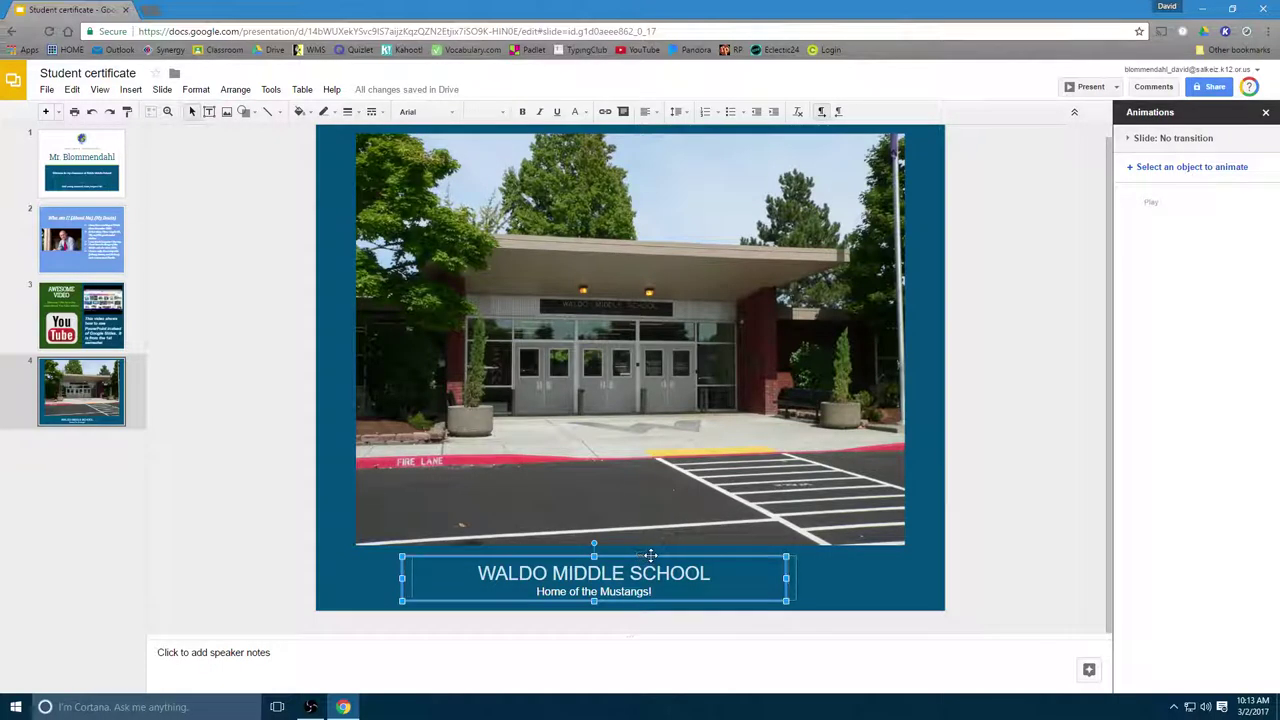
pyautogui.moveTo(650, 556); pyautogui.dragTo(677, 556)
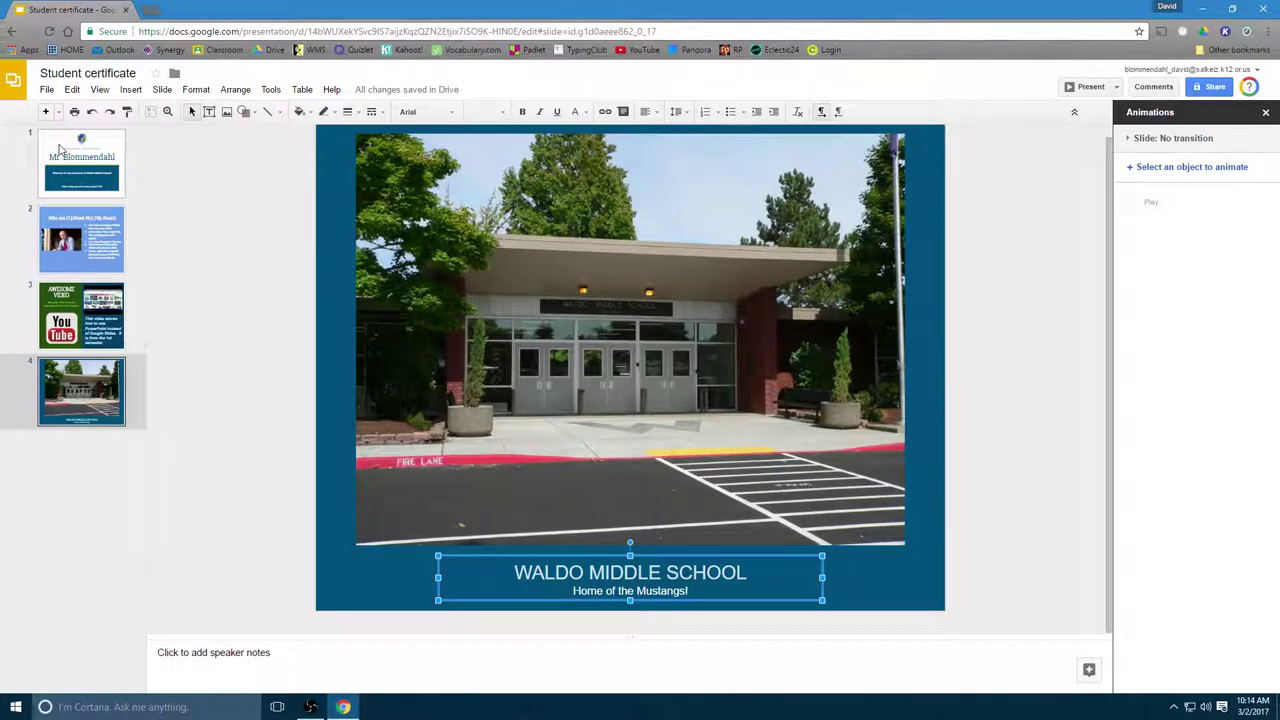
# - Present the deck from the first slide, play the embedded video on slide 3, skip to about 6:45, pause it and start slideshow auto-play
pyautogui.click(60, 149)
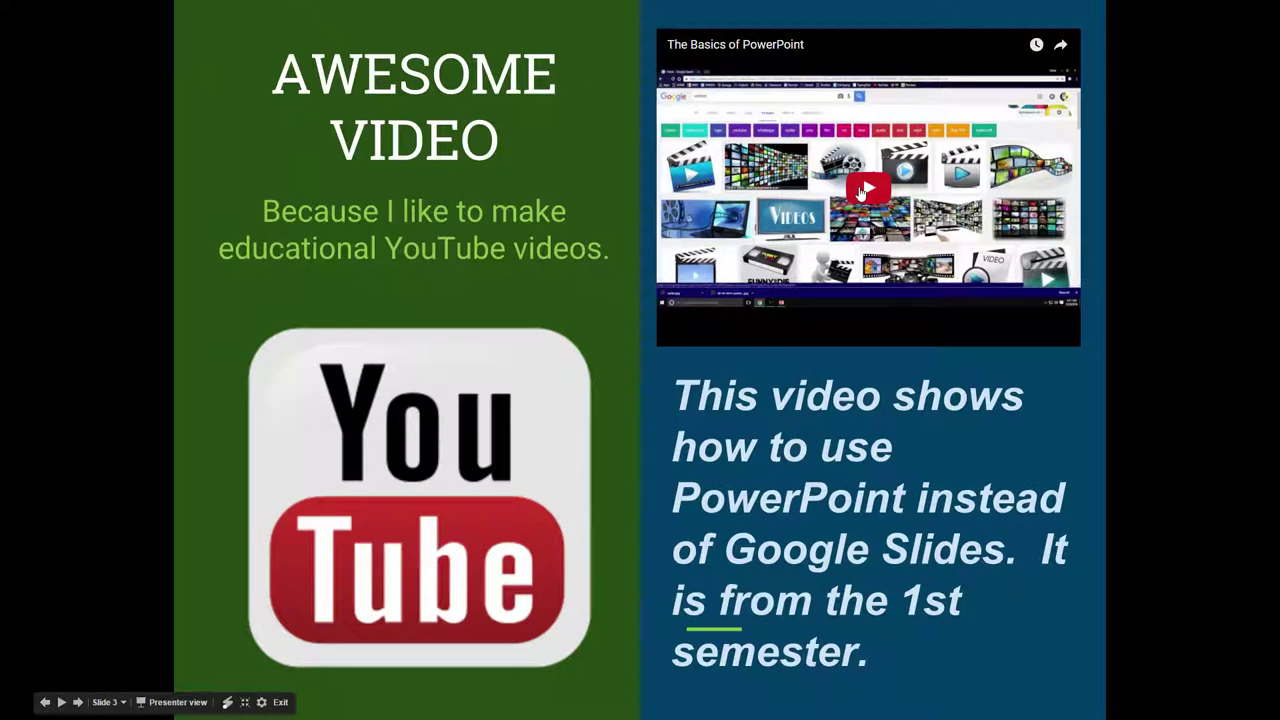
pyautogui.click(861, 188)
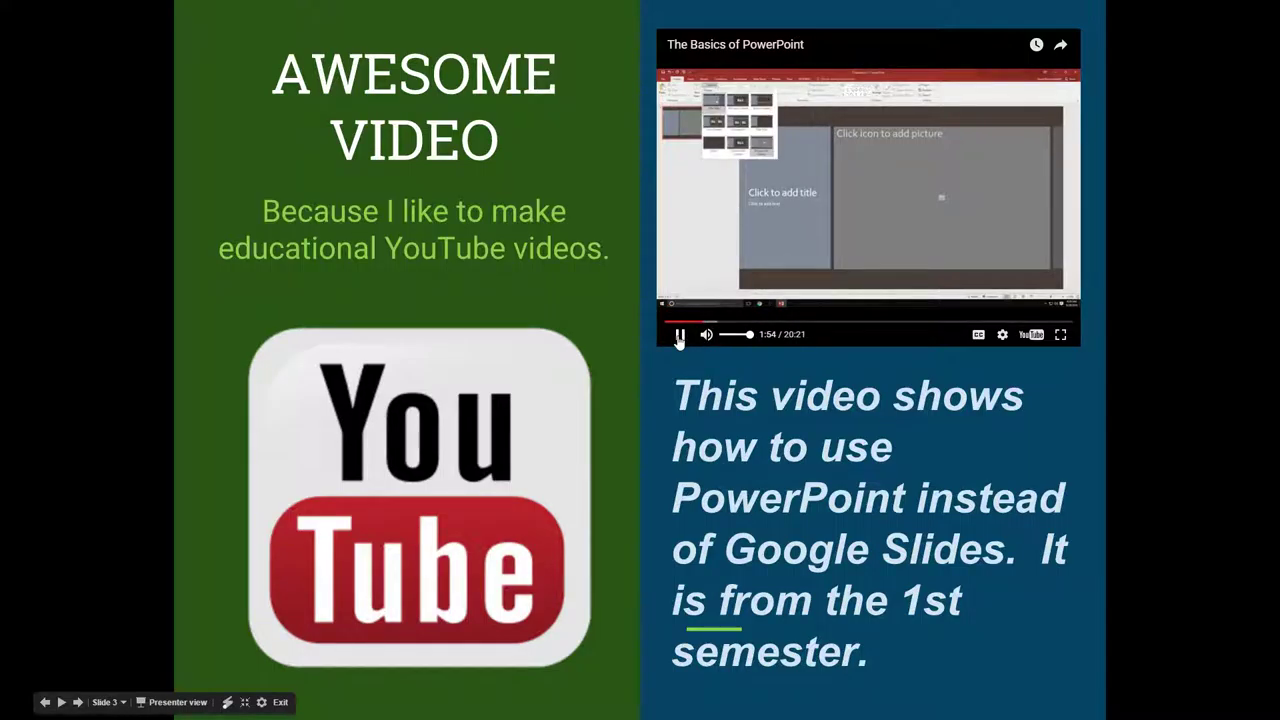
pyautogui.click(801, 322)
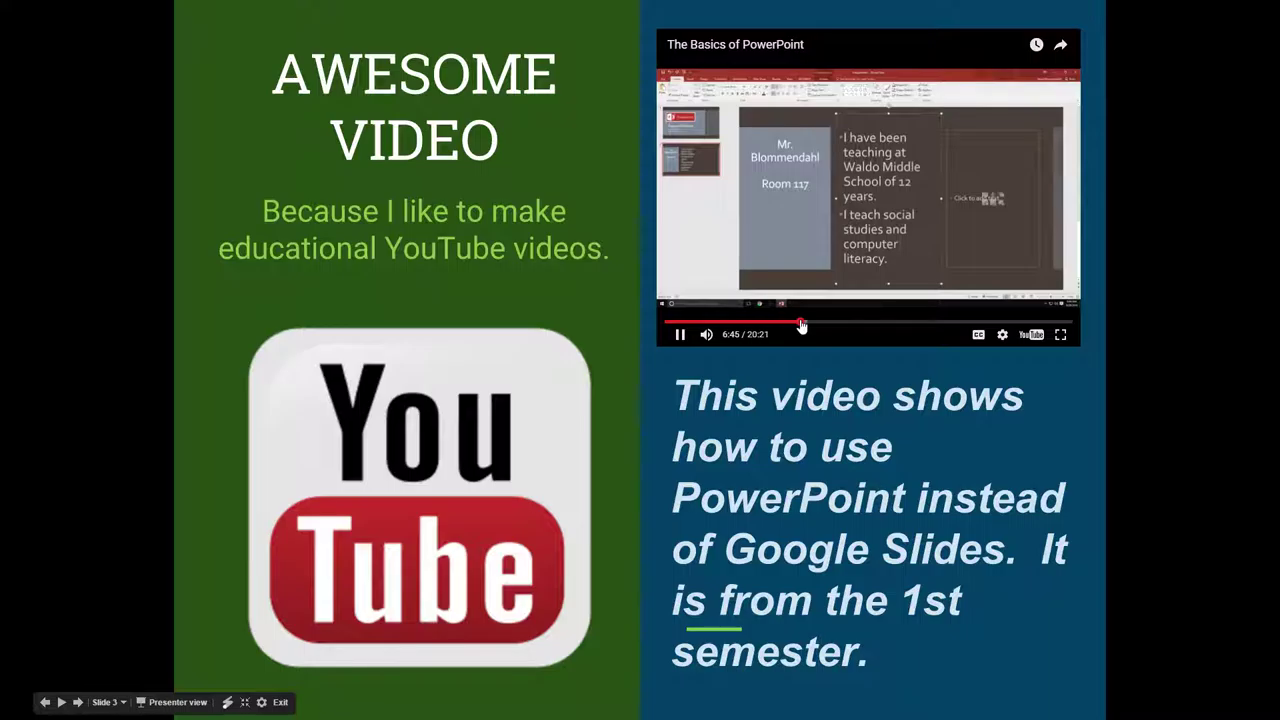
pyautogui.click(679, 340)
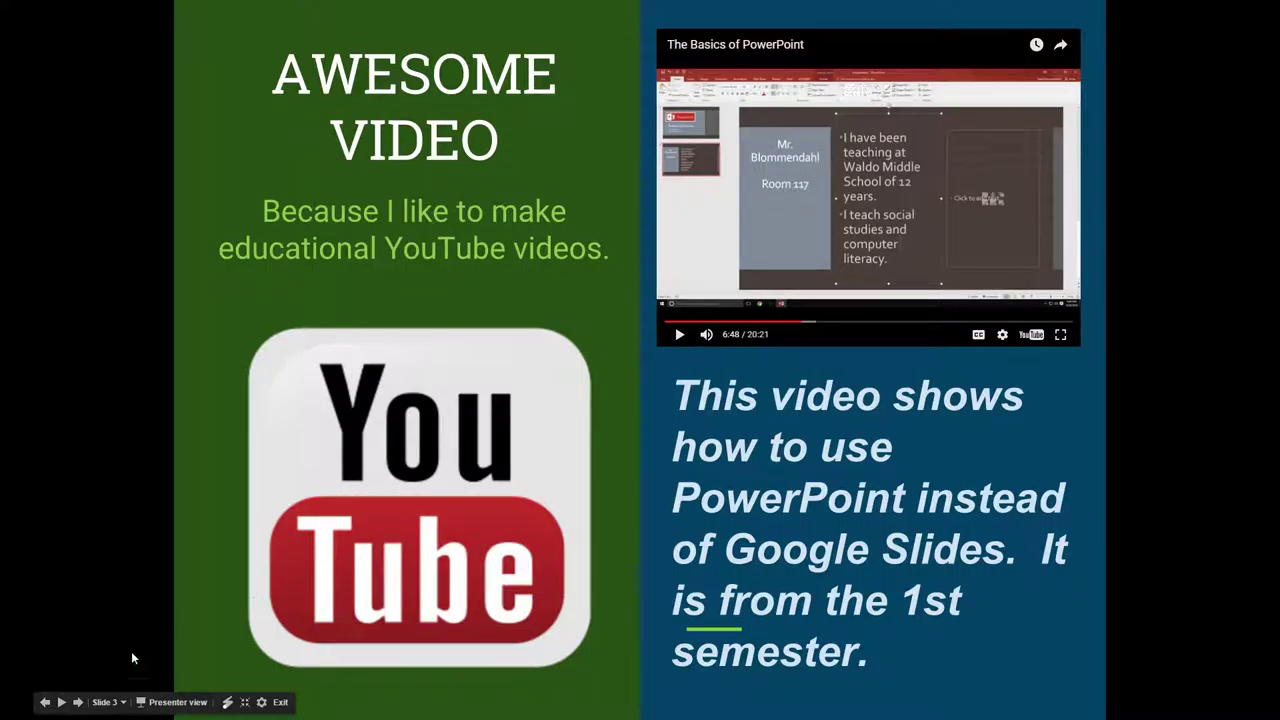
pyautogui.click(61, 703)
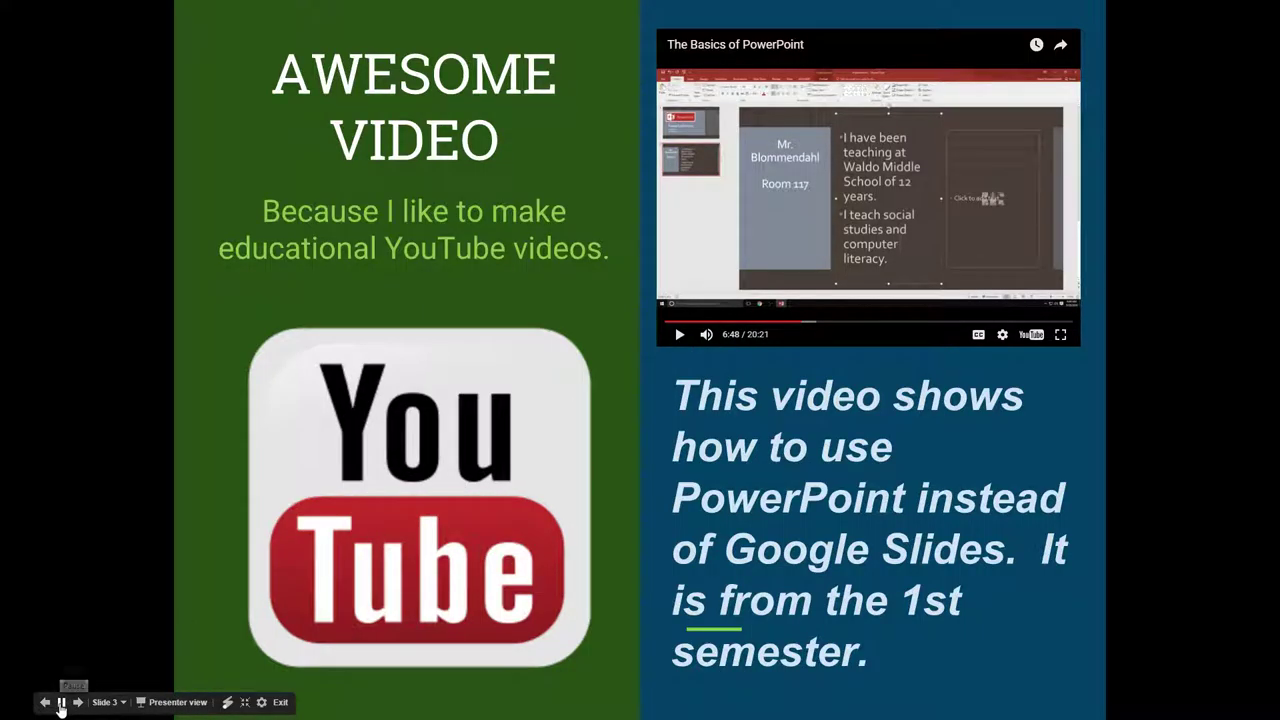